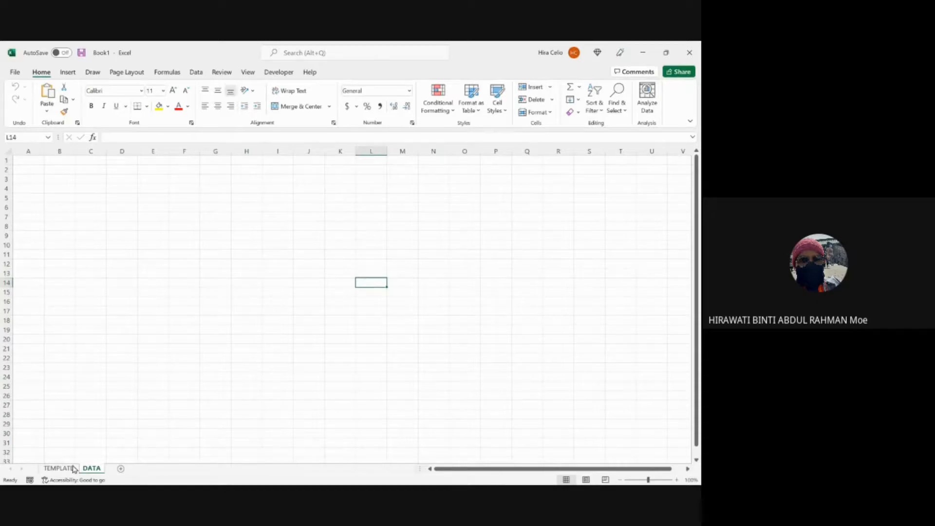
# Step: Switch from the DATA sheet to the blank TEMPLATE sheet in Book1
pyautogui.click(73, 468)
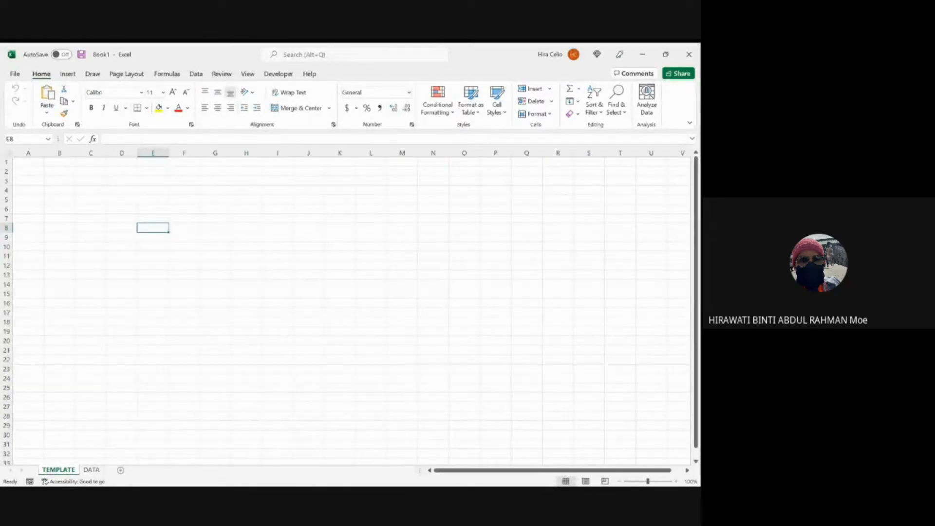
pyautogui.hotkey('alt', 'Tab')
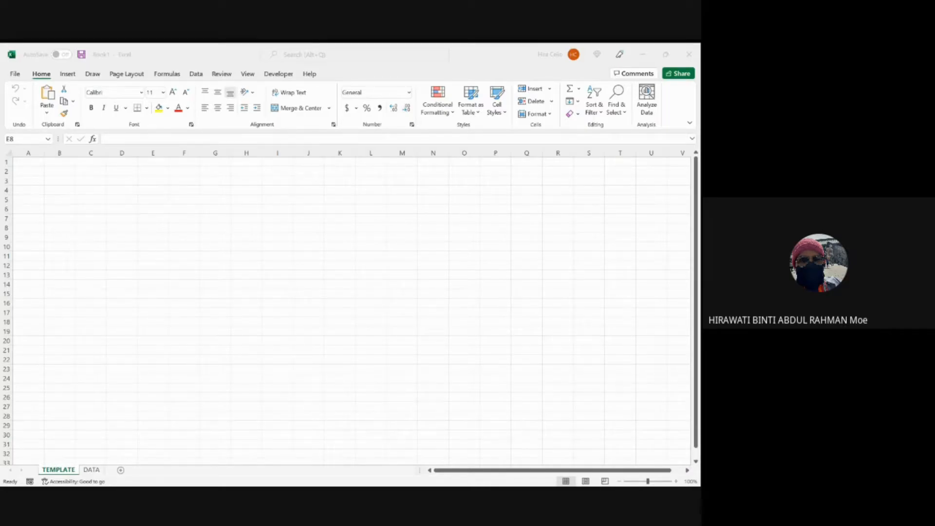
# Step: Enter the labels NAMA in B4 and NO KAD PENGENALAN in B5
pyautogui.click(58, 188)
pyautogui.write('N')
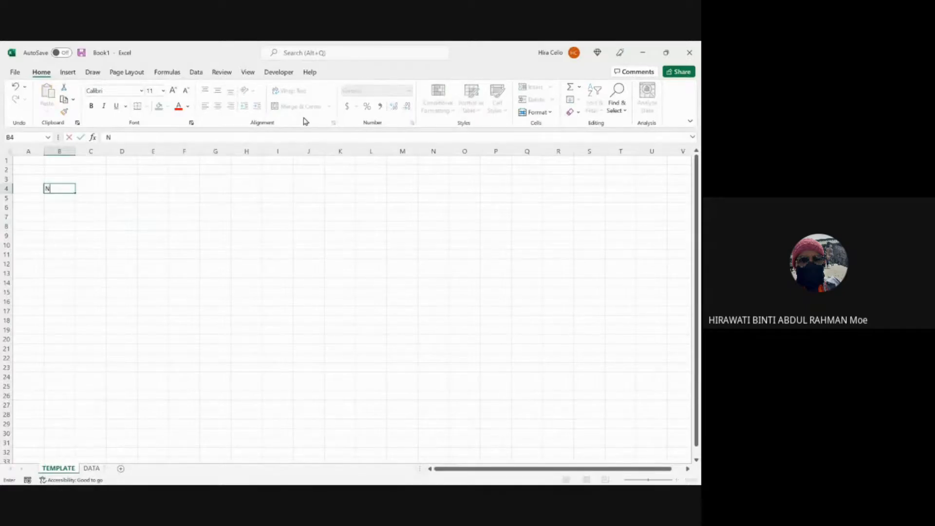
pyautogui.write('AMA')
pyautogui.press('Return')
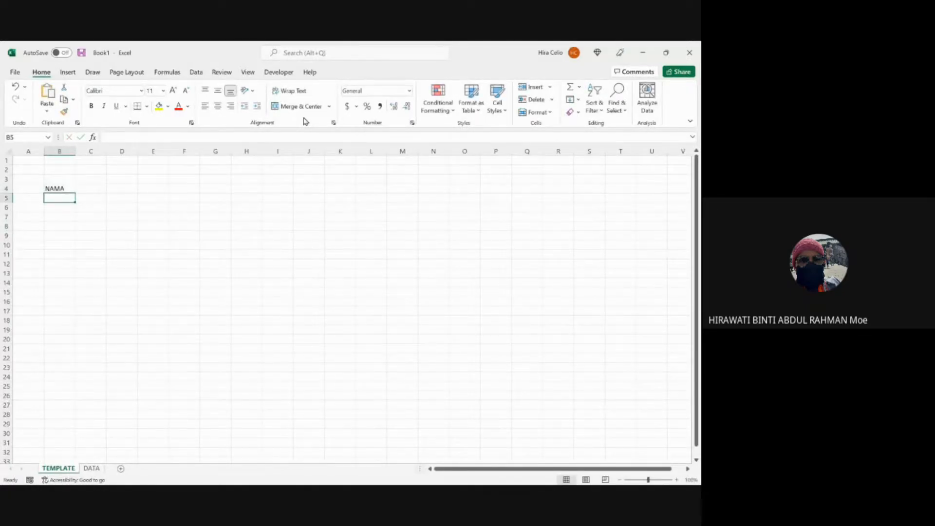
pyautogui.write('NO')
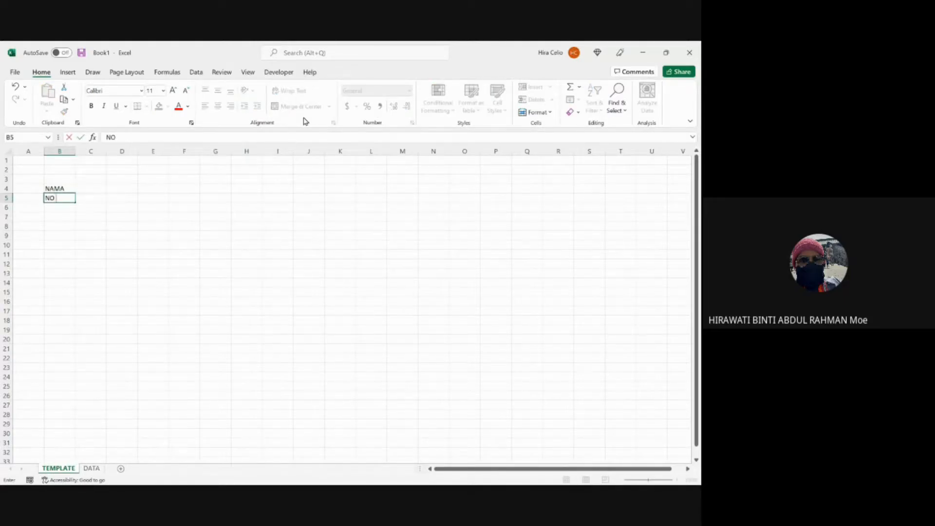
pyautogui.write(' KAD PENGENALAN')
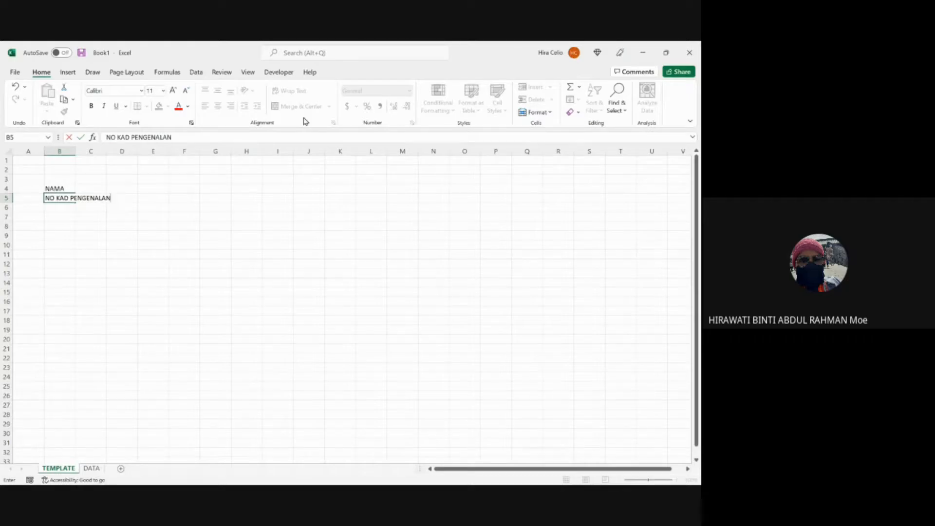
pyautogui.click(51, 220)
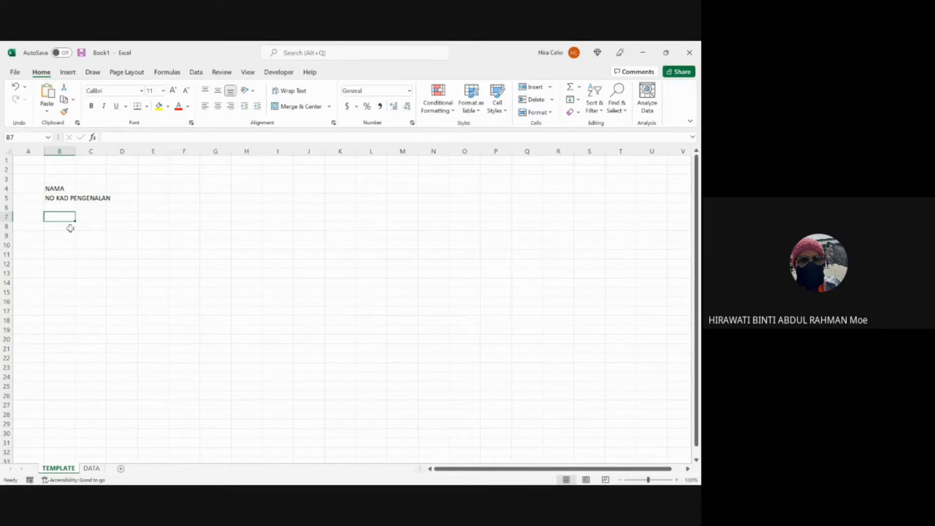
# Step: Enter the table headings BIL in A7 and MATA PELAJARAN in B7
pyautogui.click(40, 219)
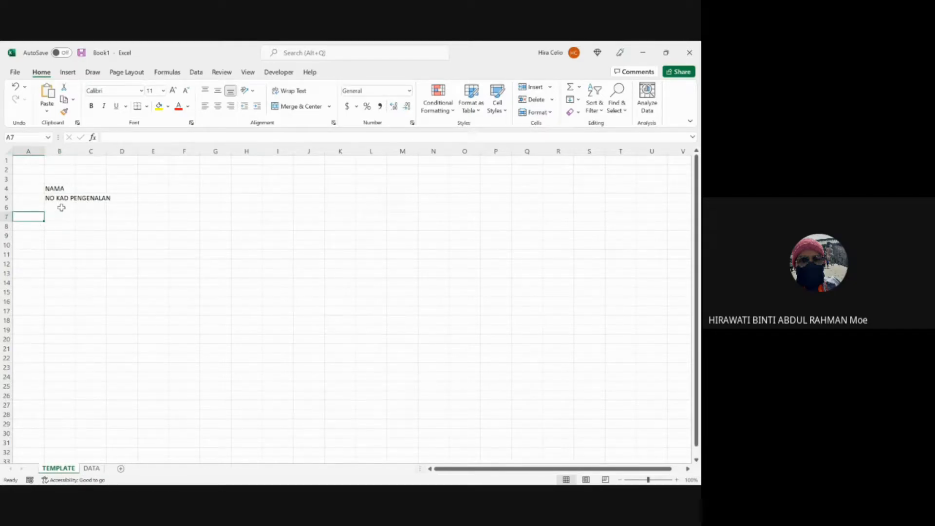
pyautogui.write('BIL')
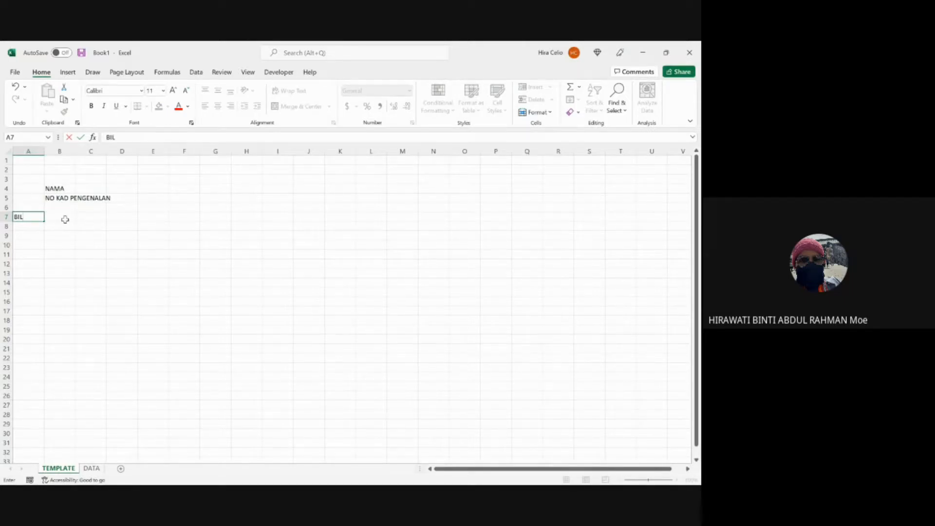
pyautogui.click(65, 219)
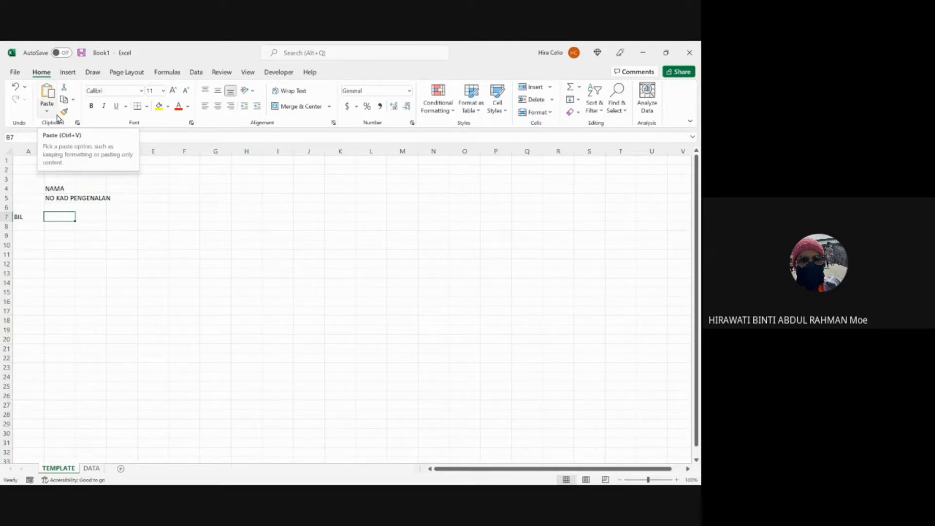
pyautogui.write('MA')
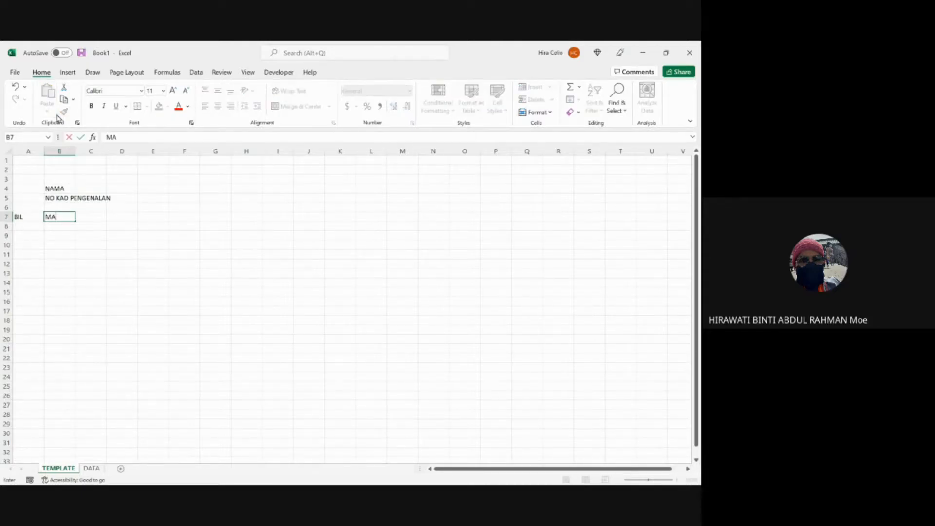
pyautogui.write('TA PELAJARA')
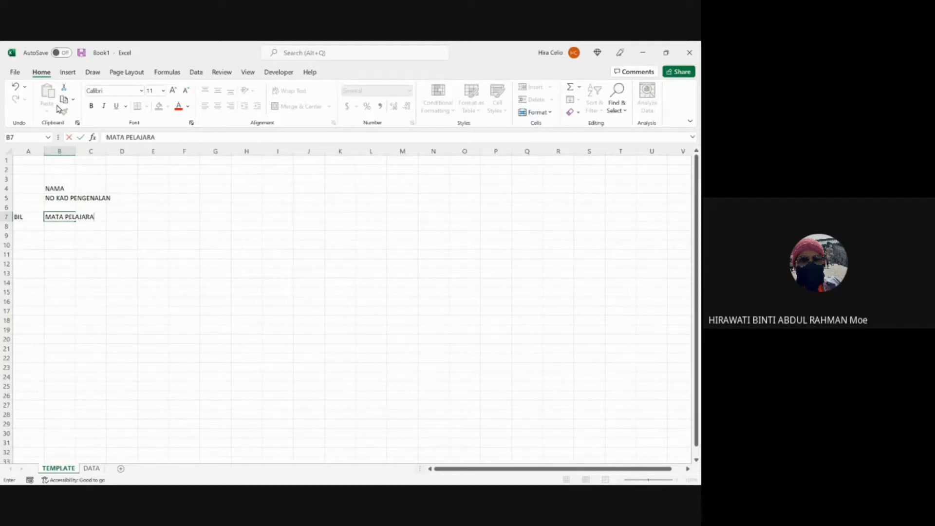
pyautogui.write('N')
pyautogui.click(155, 273)
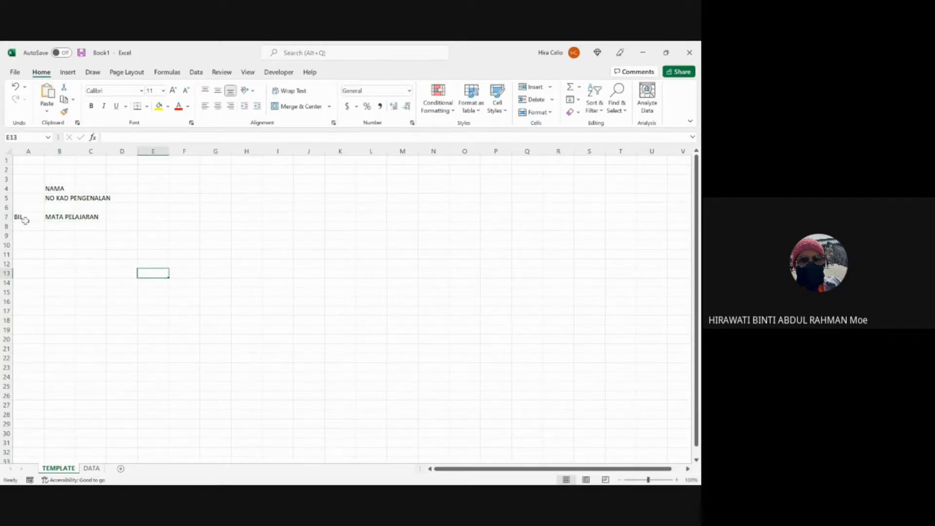
# Step: Enter BAHASA MELAYU in B8 and BAHASA INGGERIS in C8, autofitting columns B and C
pyautogui.click(61, 228)
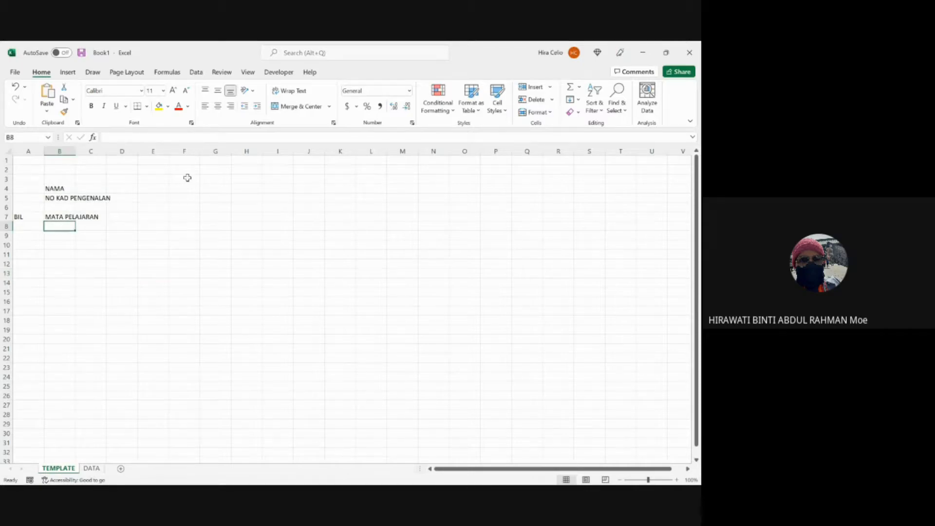
pyautogui.write('BAHASA ME')
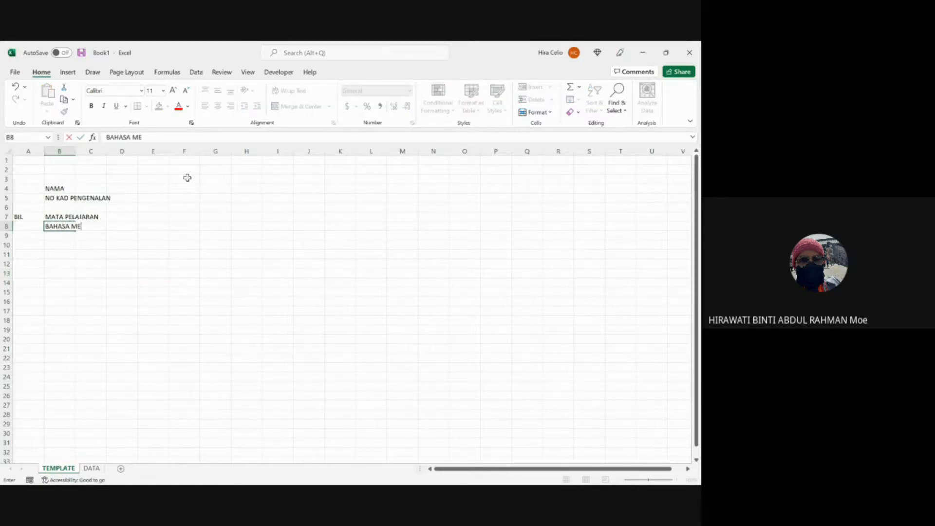
pyautogui.write('LAYU')
pyautogui.click(148, 235)
pyautogui.doubleClick(76, 151)
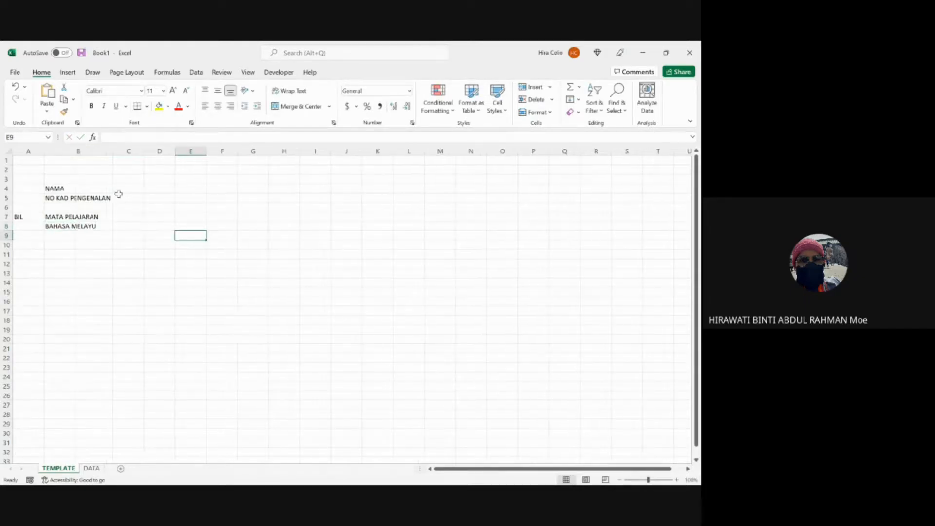
pyautogui.click(132, 227)
pyautogui.write('BAHAS I')
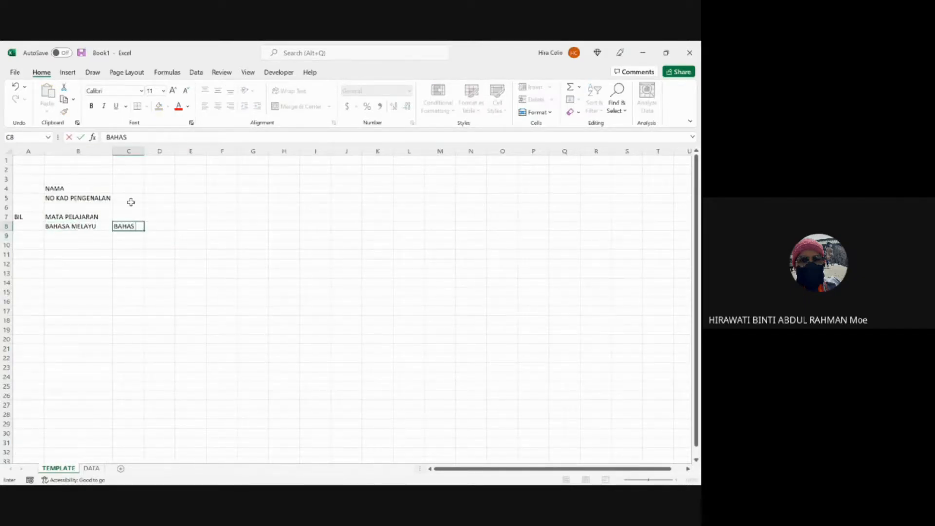
pyautogui.press('BackSpace')
pyautogui.press('BackSpace')
pyautogui.write('A')
pyautogui.write('INGGERIS')
pyautogui.click(253, 292)
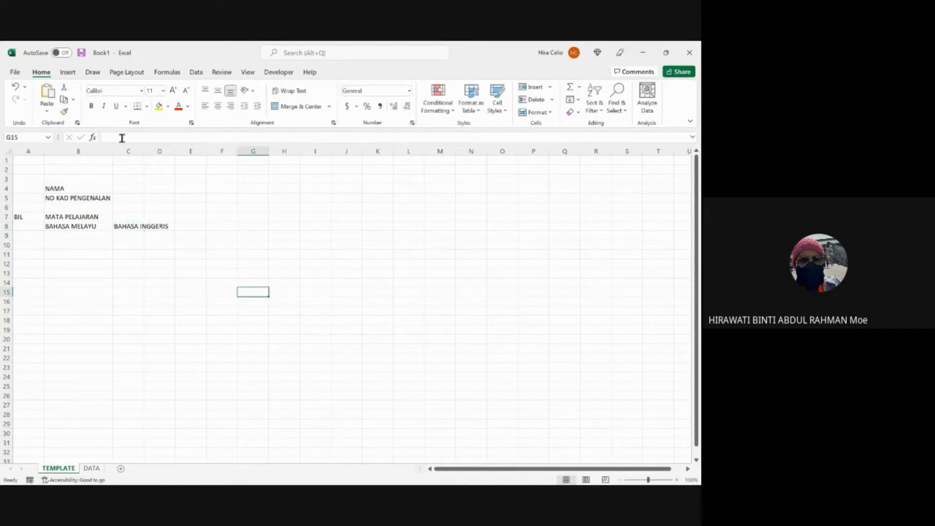
pyautogui.doubleClick(143, 150)
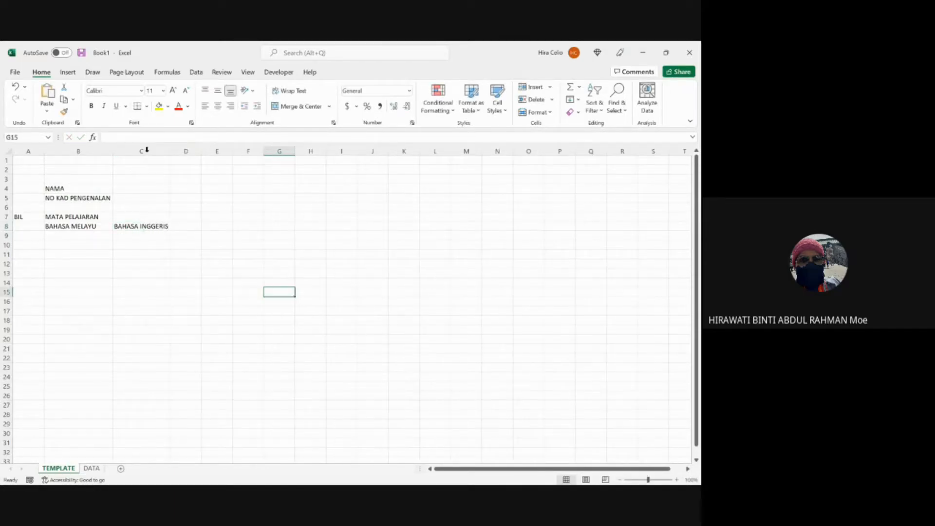
# Step: Enter SAINS in D8 and MATEMATIK in E8, then widen columns C and D
pyautogui.click(197, 227)
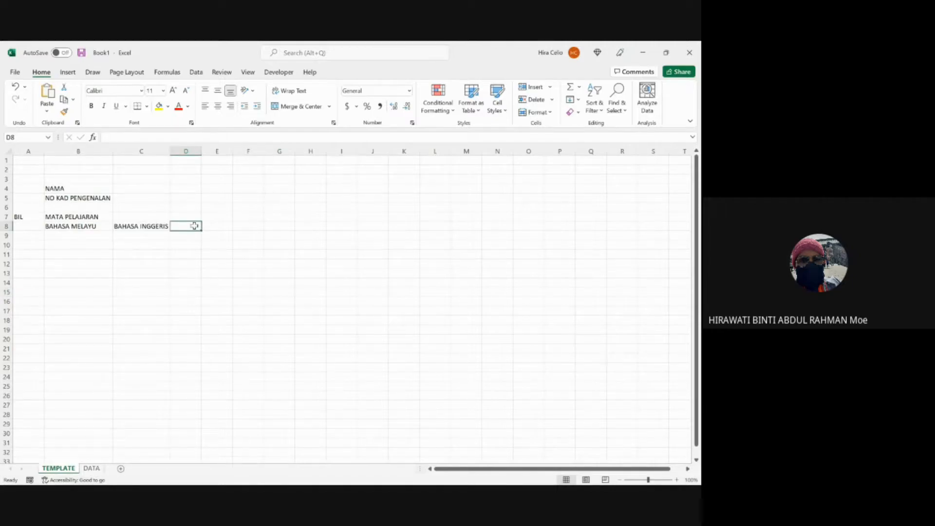
pyautogui.write('SAINS')
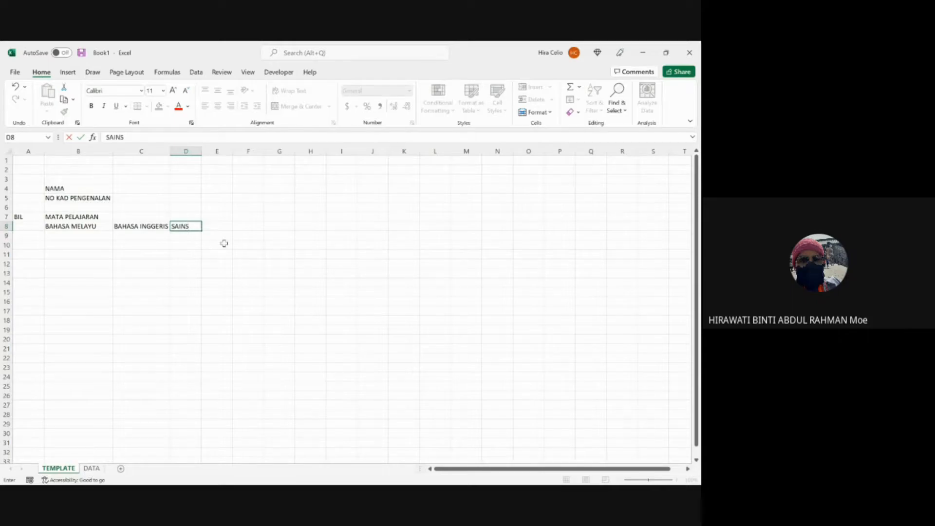
pyautogui.click(227, 227)
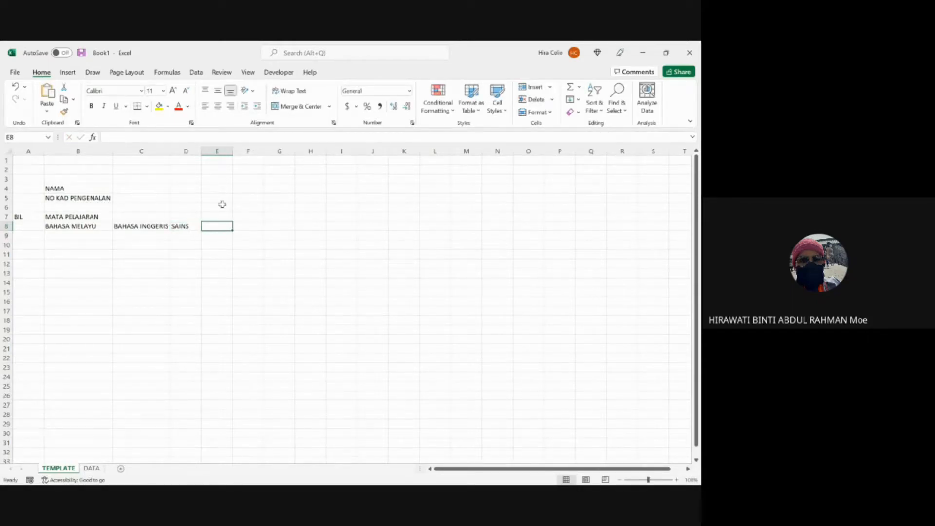
pyautogui.write('MATEMAT')
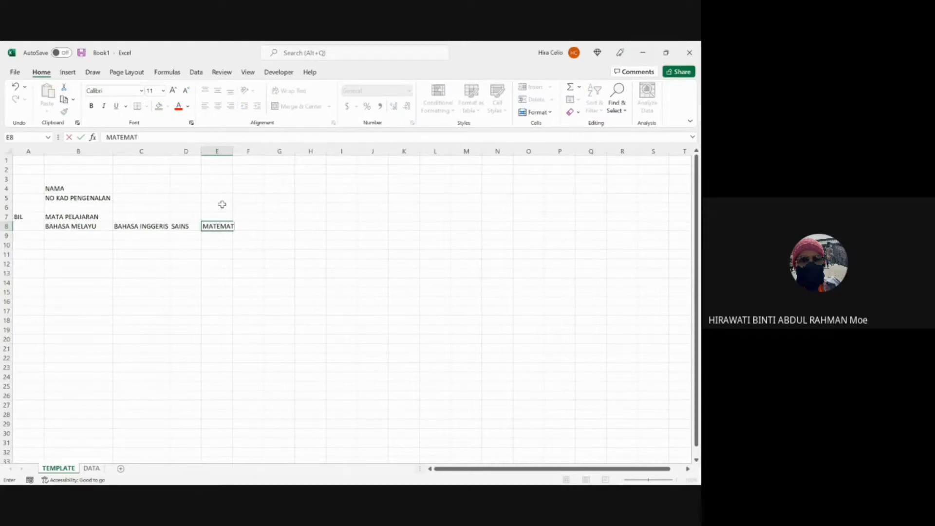
pyautogui.write('IK')
pyautogui.click(296, 215)
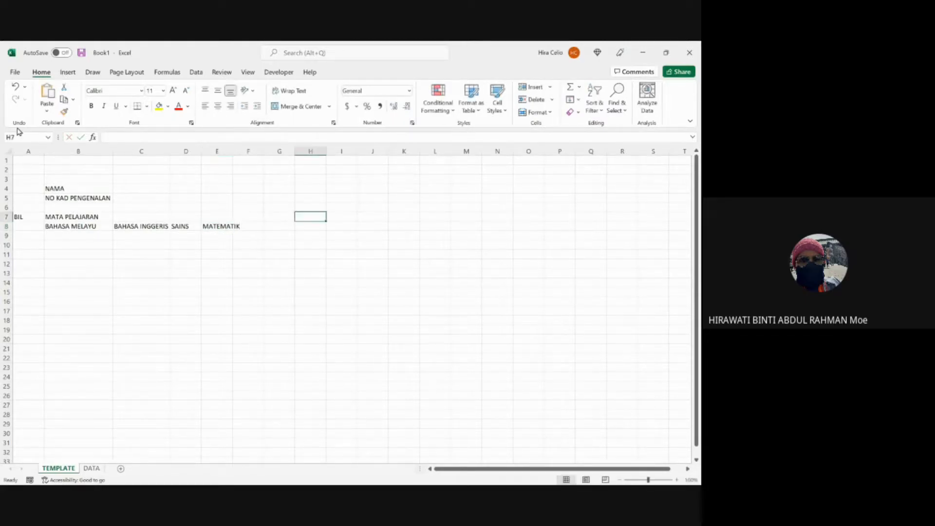
pyautogui.moveTo(171, 152); pyautogui.dragTo(273, 155)
pyautogui.click(188, 160)
pyautogui.click(196, 175)
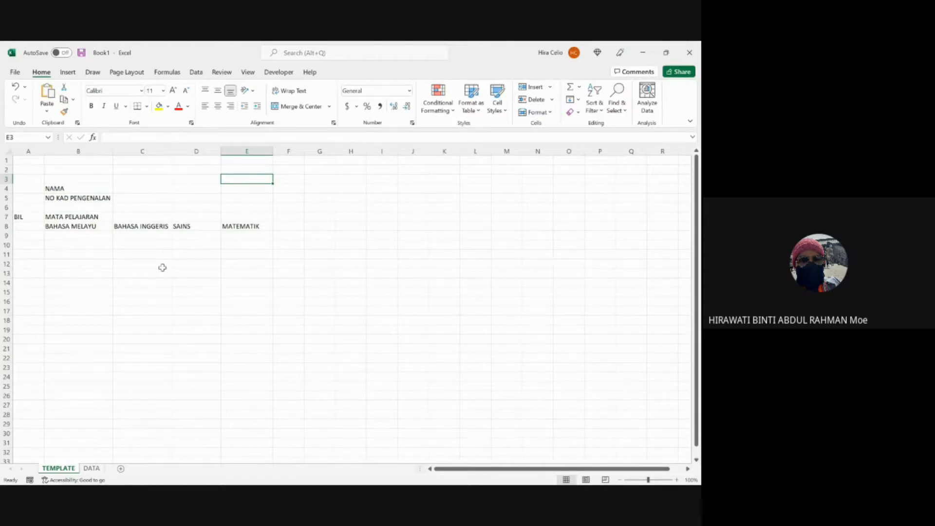
# Step: Merge A7:A8 into one cell for BIL and centre it vertically
pyautogui.click(19, 217)
pyautogui.hotkey('shift', 'Right')
pyautogui.hotkey('shift', 'Right')
pyautogui.click(20, 244)
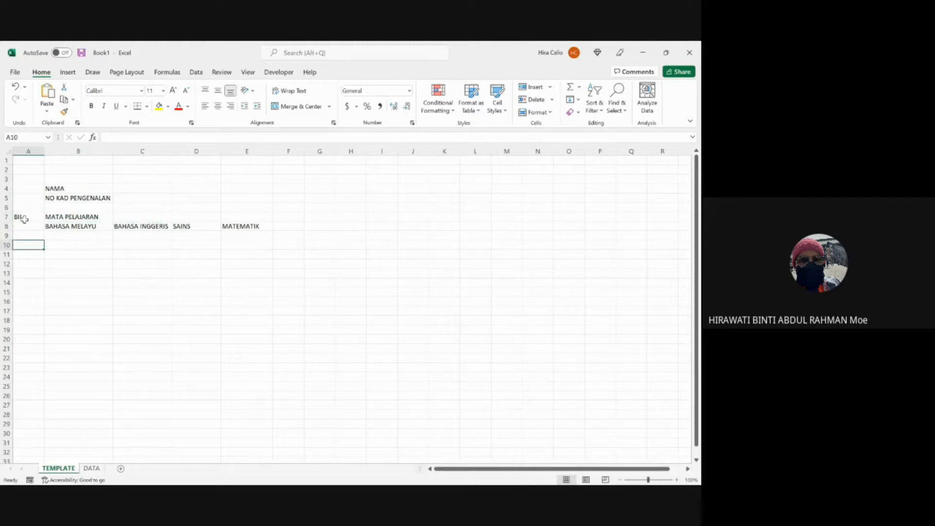
pyautogui.moveTo(18, 216); pyautogui.dragTo(28, 228)
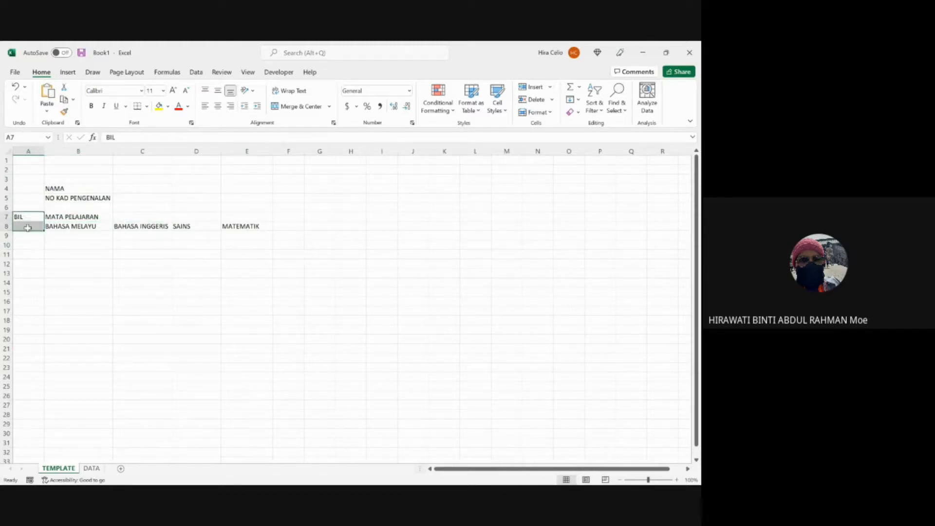
pyautogui.click(297, 106)
pyautogui.click(247, 254)
pyautogui.click(23, 226)
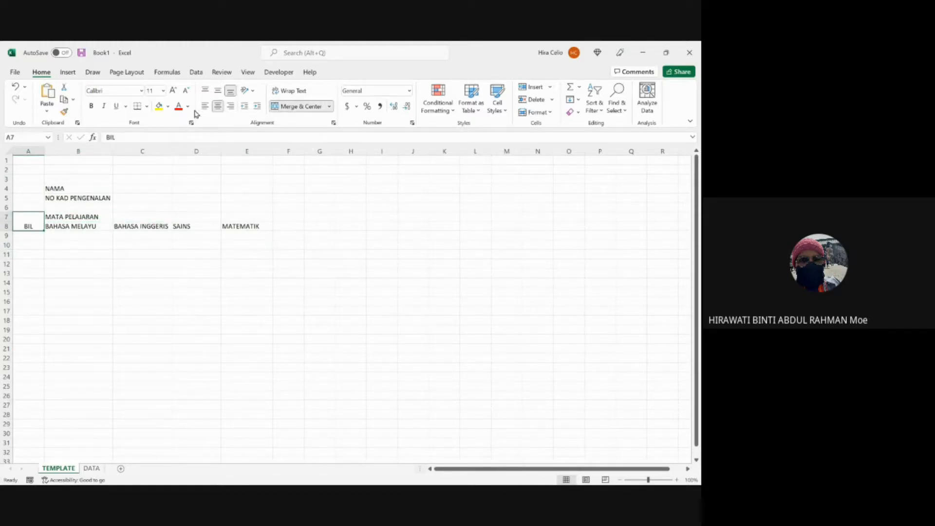
pyautogui.click(217, 90)
pyautogui.click(97, 272)
# Step: Merge and centre MATA PELAJARAN across B7:E7, then apply All Borders to A7:E8
pyautogui.moveTo(91, 217); pyautogui.dragTo(261, 215)
pyautogui.click(284, 112)
pyautogui.click(129, 293)
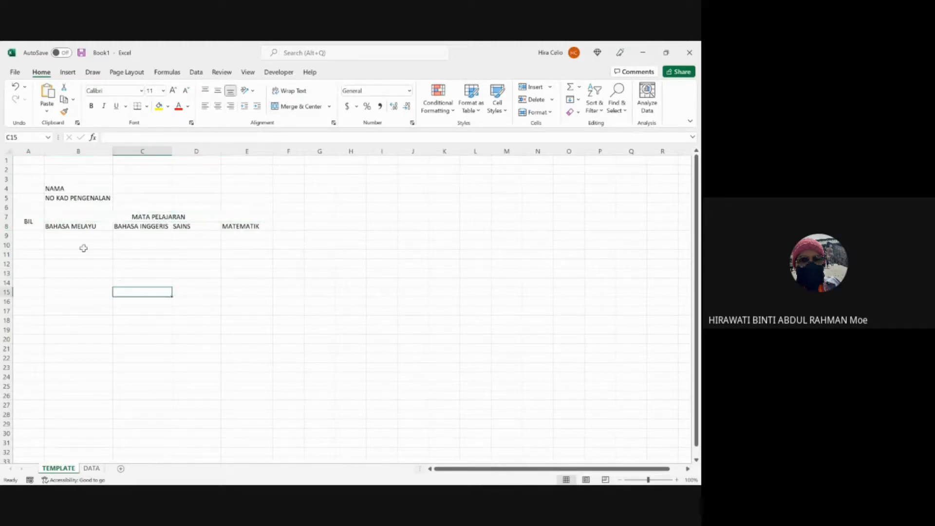
pyautogui.moveTo(38, 220); pyautogui.dragTo(258, 227)
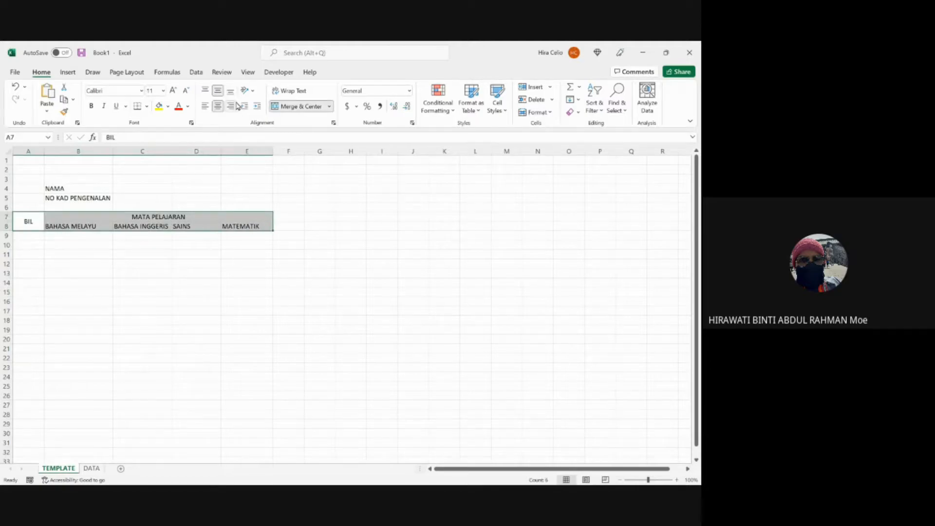
pyautogui.click(150, 107)
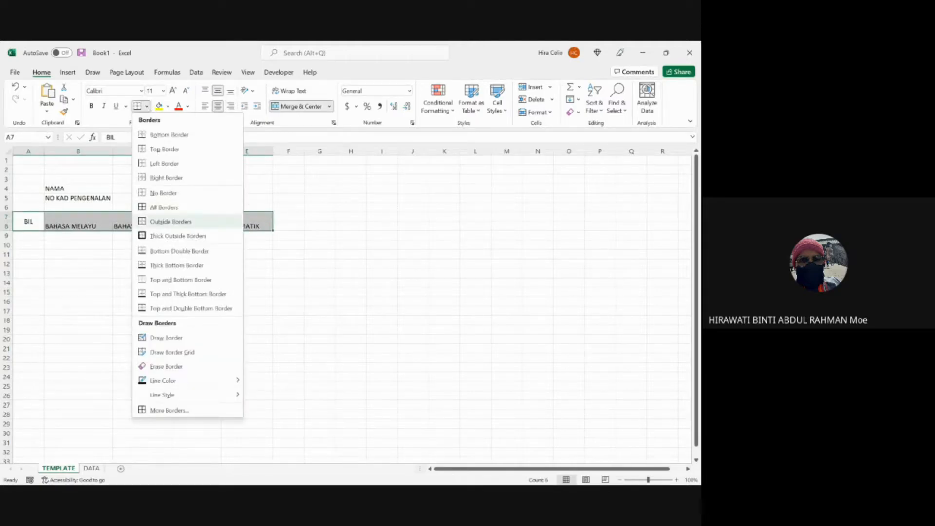
pyautogui.click(166, 207)
pyautogui.click(244, 317)
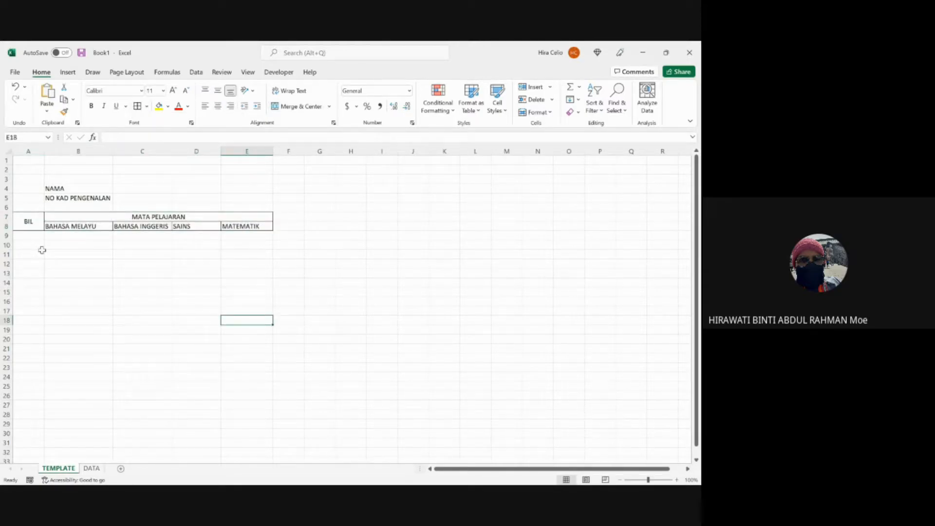
# Step: Delete the BIL text from the merged cell A7
pyautogui.click(117, 187)
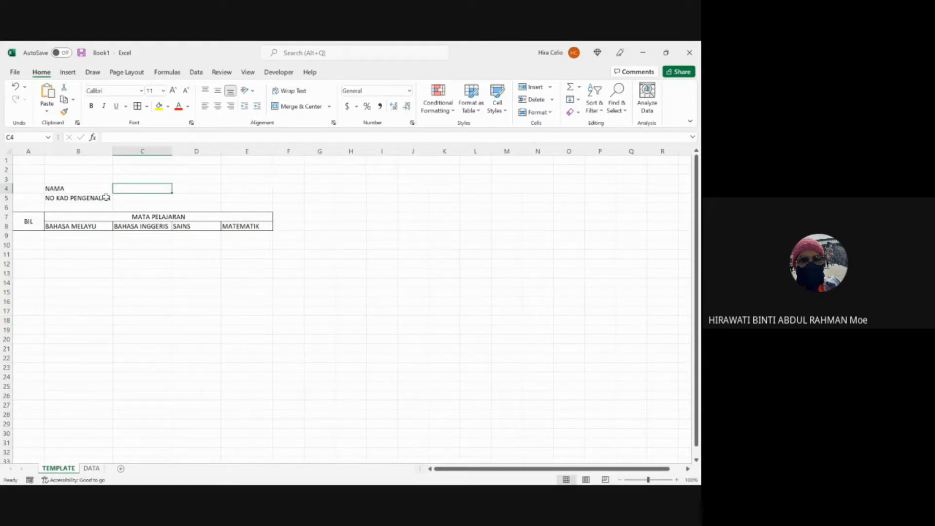
pyautogui.click(134, 235)
pyautogui.click(163, 255)
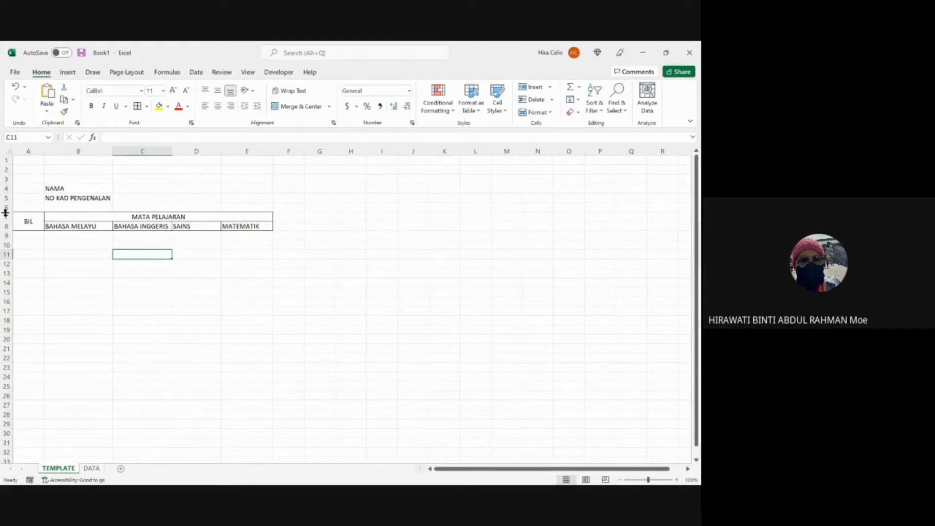
pyautogui.click(32, 236)
pyautogui.click(233, 286)
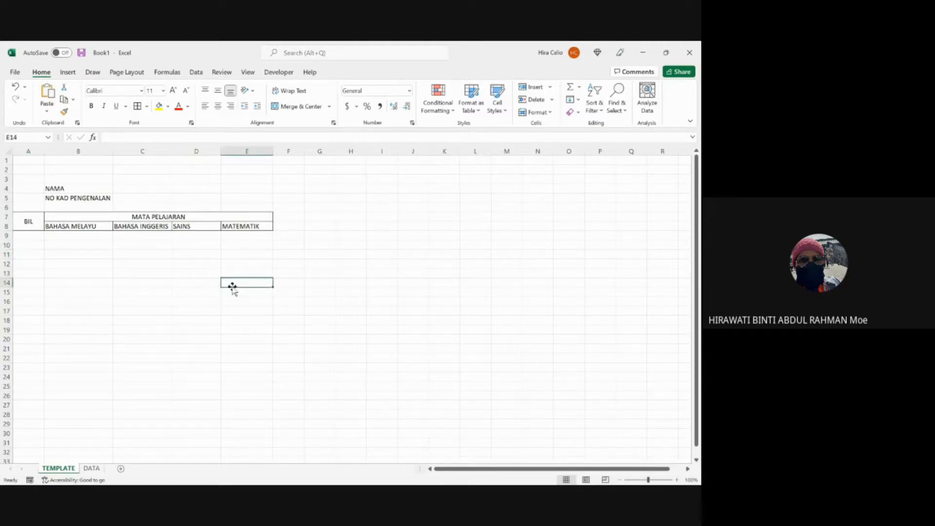
pyautogui.click(35, 220)
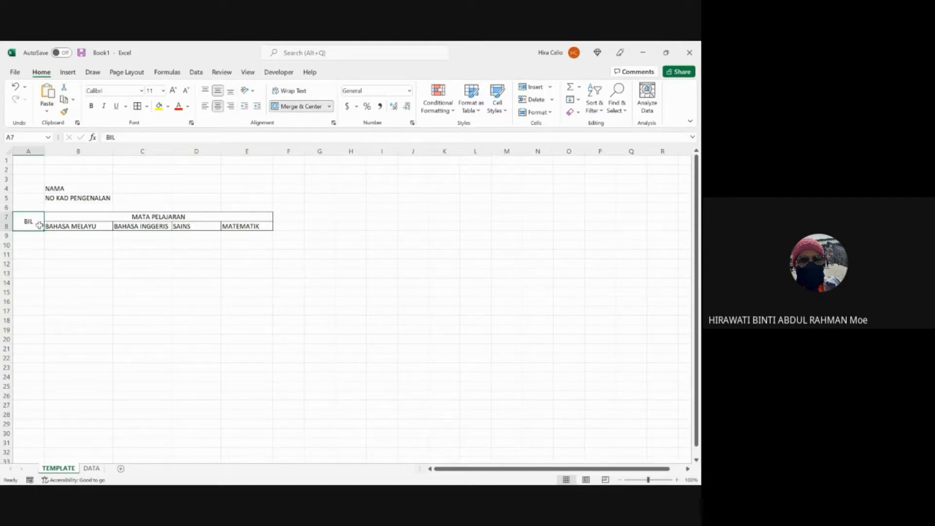
pyautogui.press('Delete')
# Step: Delete empty column A so NAMA moves to A4 and the subjects to A8:D8
pyautogui.rightClick(28, 151)
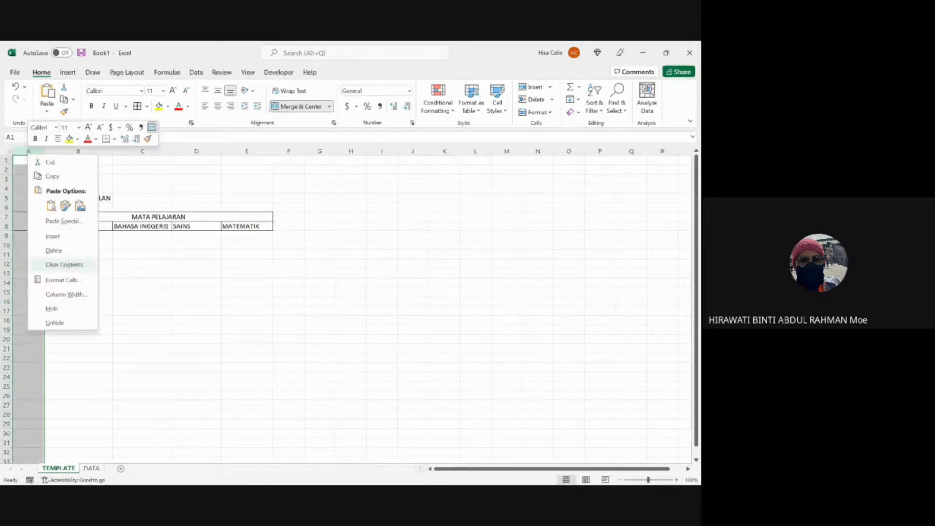
pyautogui.click(53, 250)
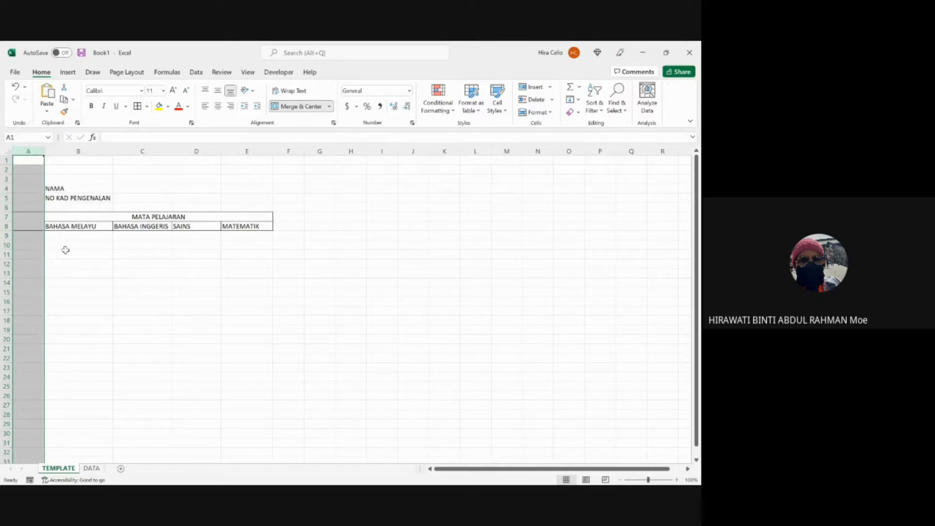
pyautogui.click(154, 294)
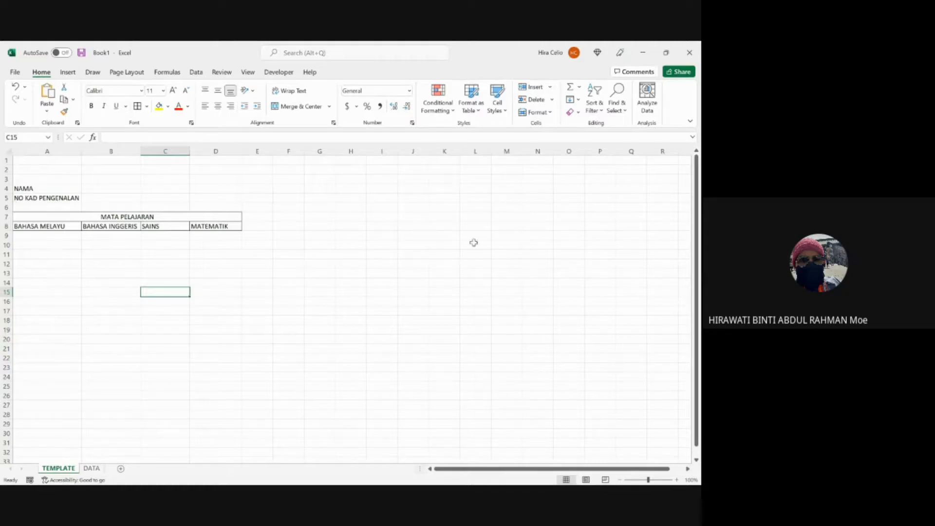
pyautogui.click(319, 314)
pyautogui.click(79, 281)
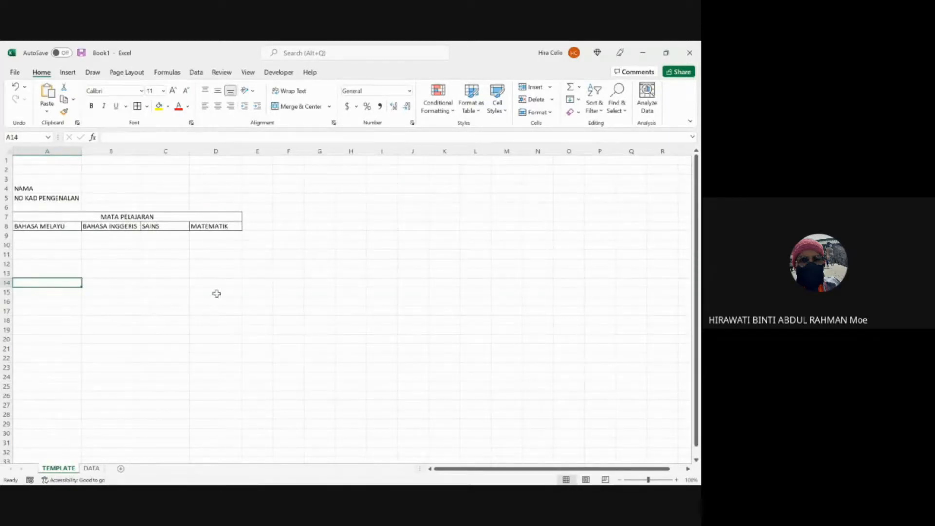
# Step: On the DATA sheet, enter BIL, NAMA and NO KAD PENGENALAN in A1:C1 and widen column C
pyautogui.click(98, 471)
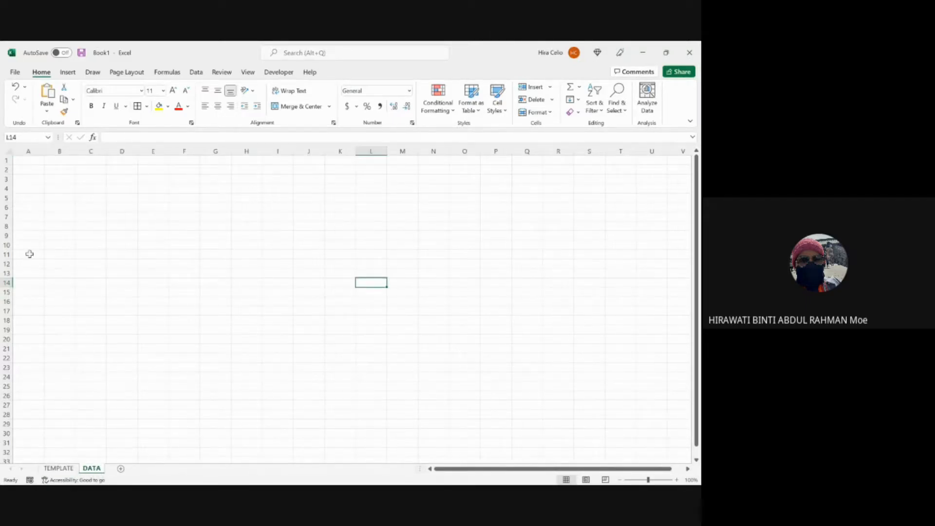
pyautogui.click(28, 159)
pyautogui.write('Bi')
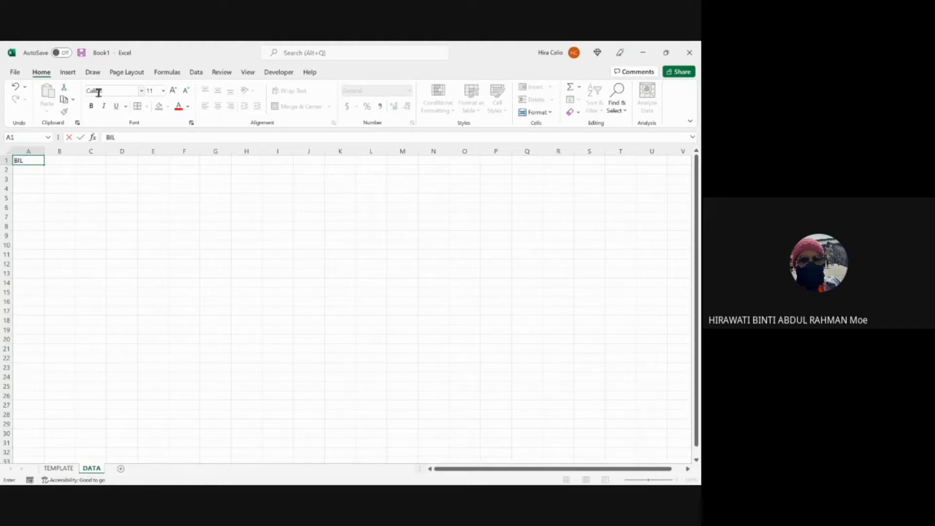
pyautogui.click(60, 161)
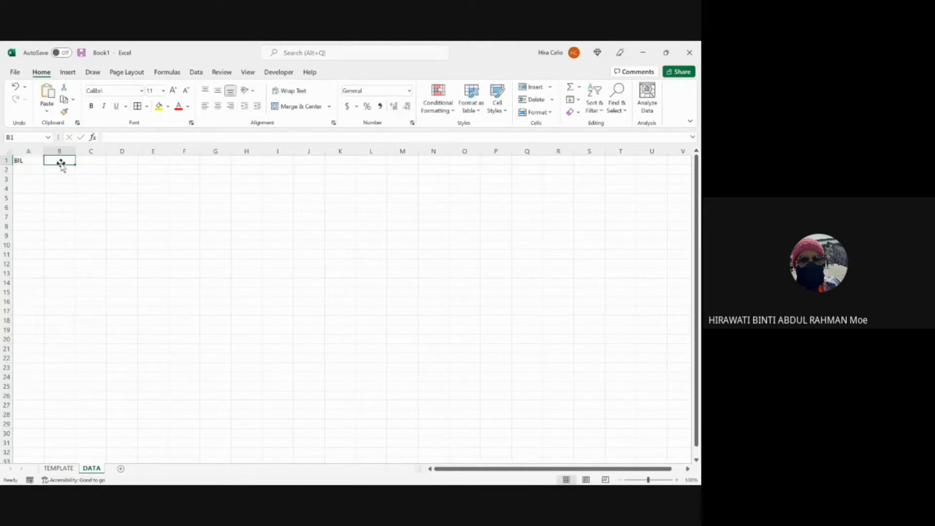
pyautogui.write('NAMA')
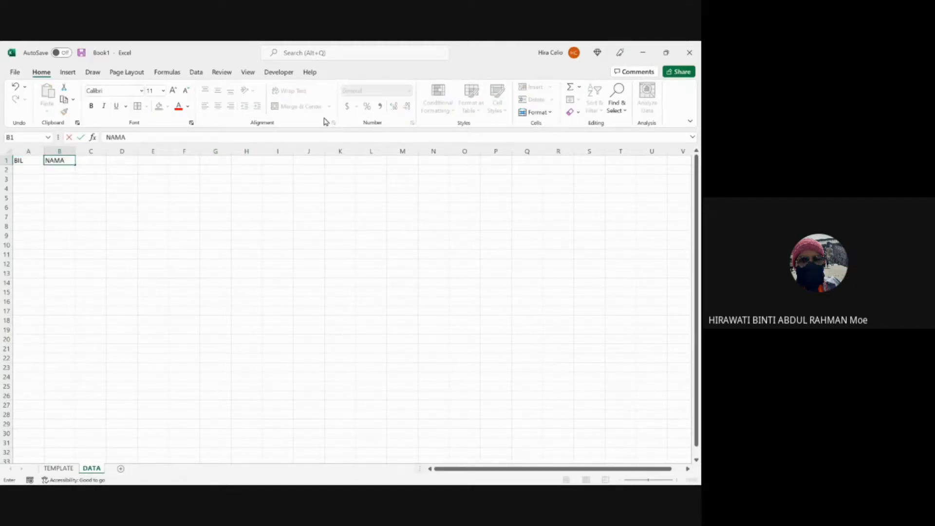
pyautogui.click(357, 299)
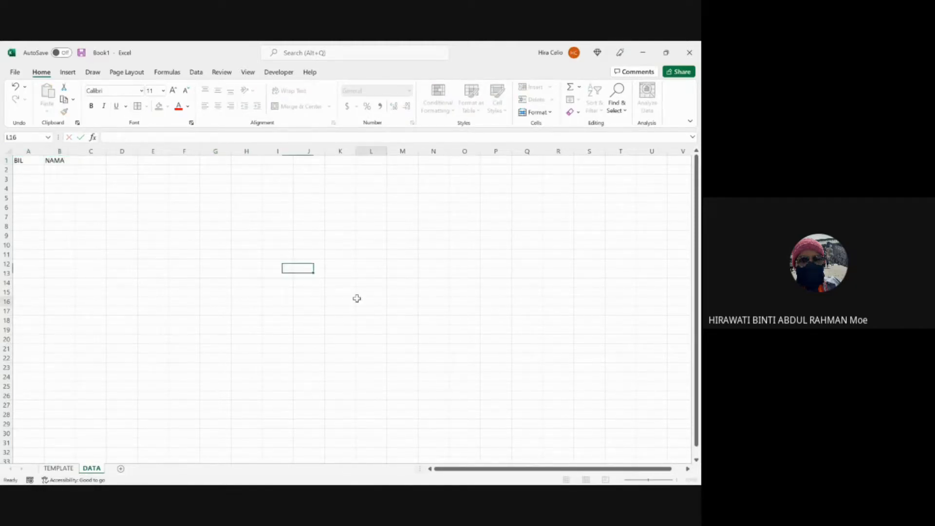
pyautogui.click(90, 161)
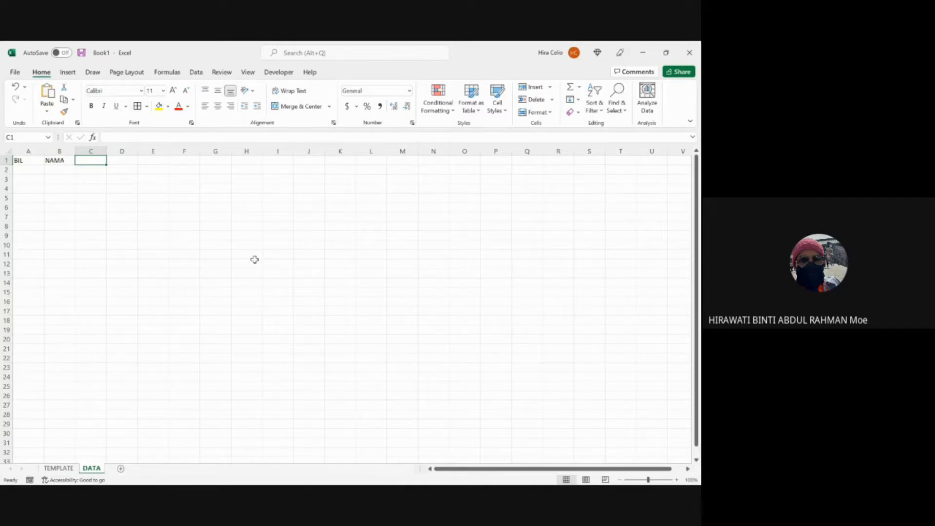
pyautogui.write('NO KAD')
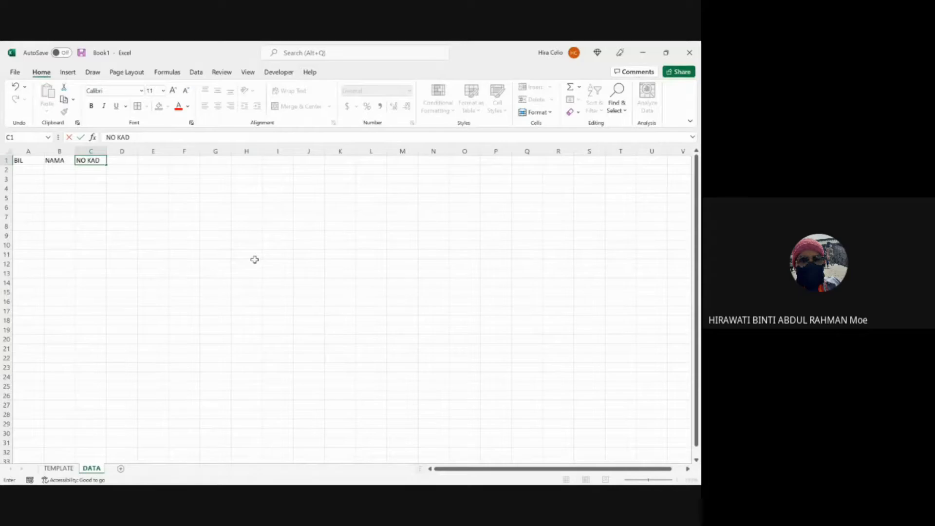
pyautogui.write(' PENGENALAN')
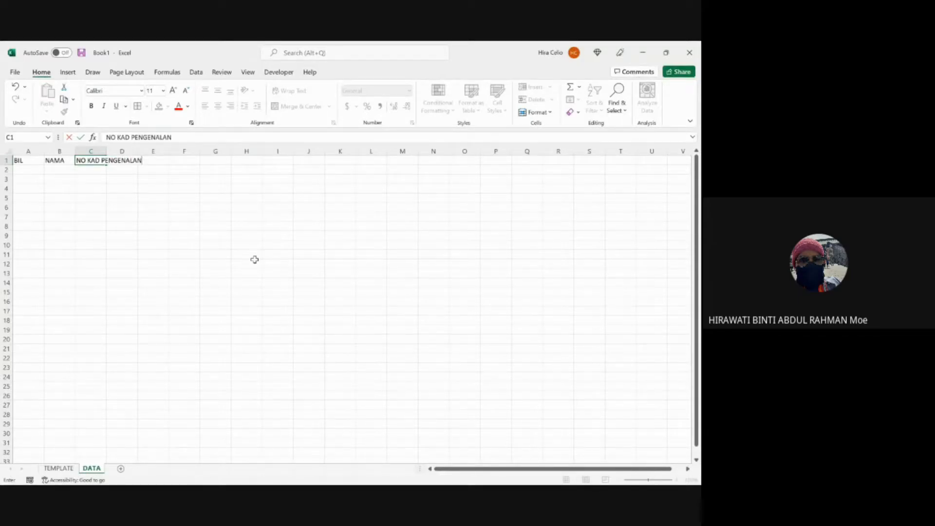
pyautogui.click(193, 334)
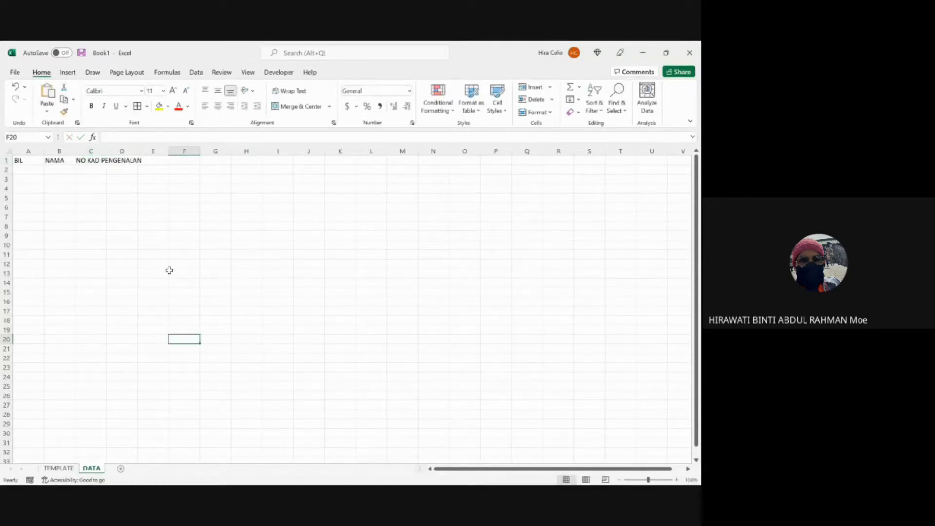
pyautogui.doubleClick(107, 151)
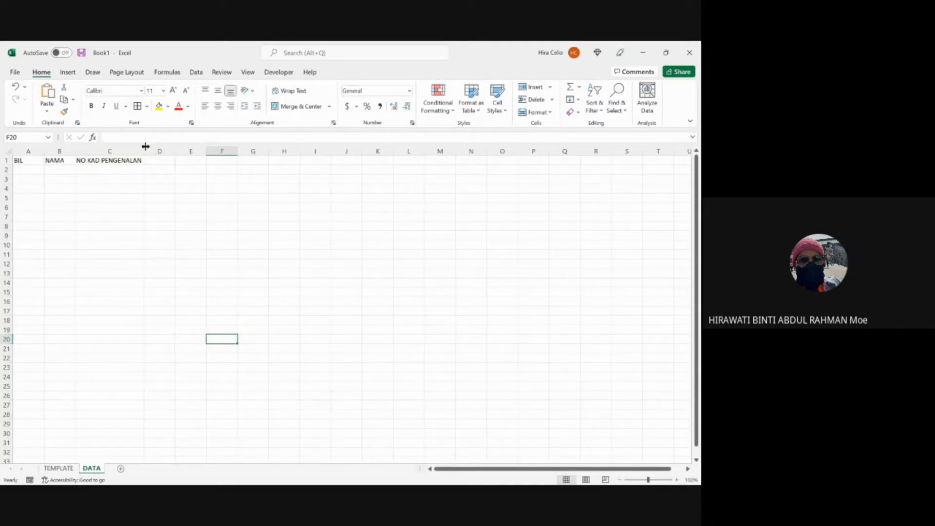
pyautogui.moveTo(143, 151); pyautogui.dragTo(168, 152)
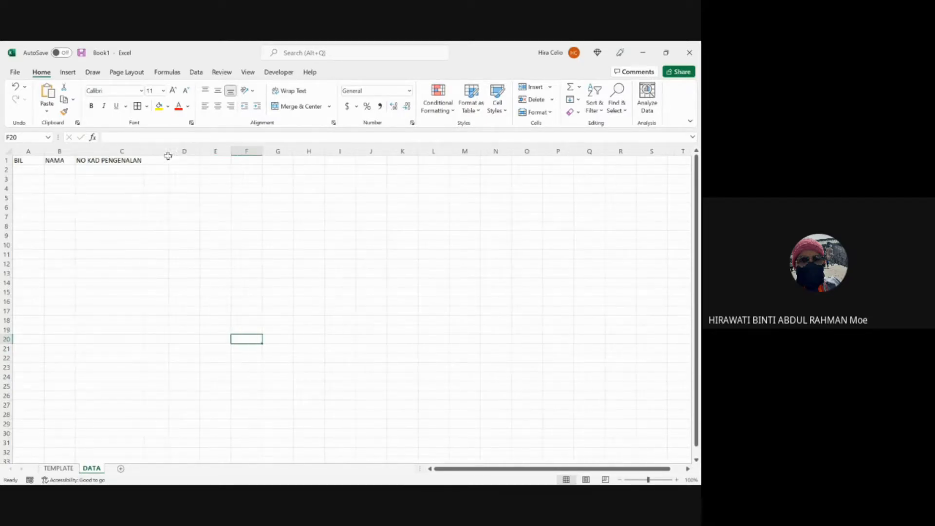
# Step: Enter the subject headings BM, BI, SN and MT in D1:G1
pyautogui.click(189, 162)
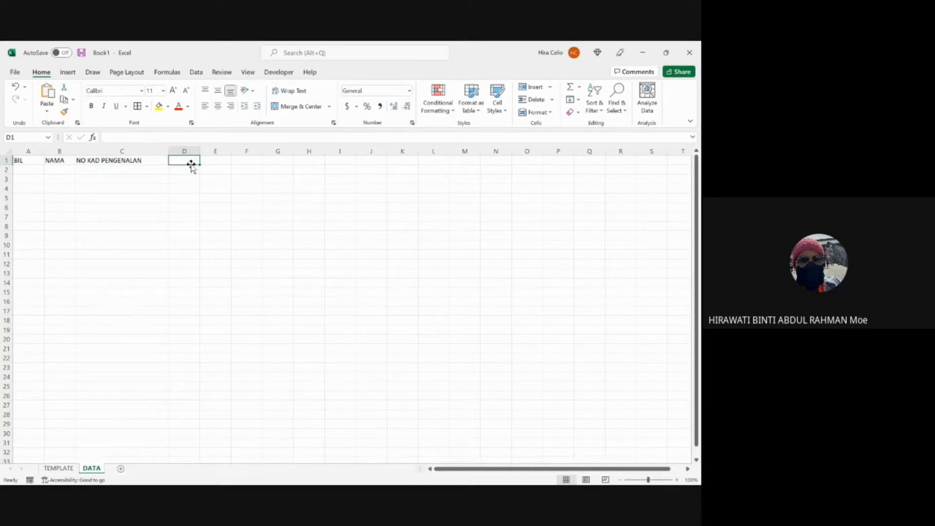
pyautogui.write('M')
pyautogui.press('BackSpace')
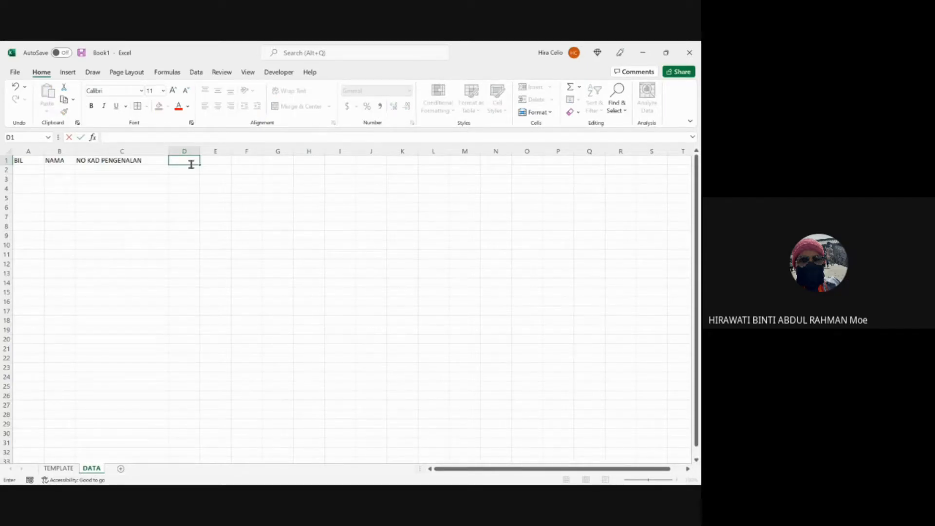
pyautogui.write('BM')
pyautogui.click(221, 161)
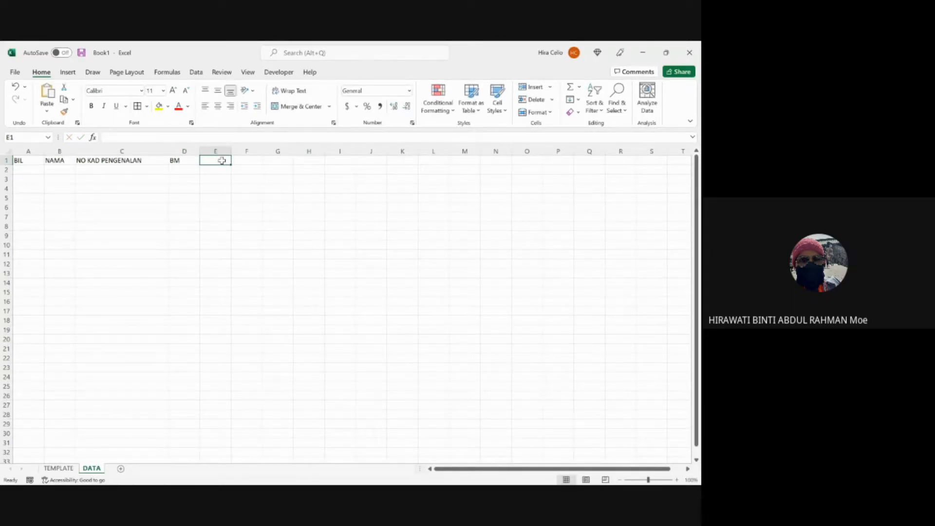
pyautogui.write('BI')
pyautogui.press('Tab')
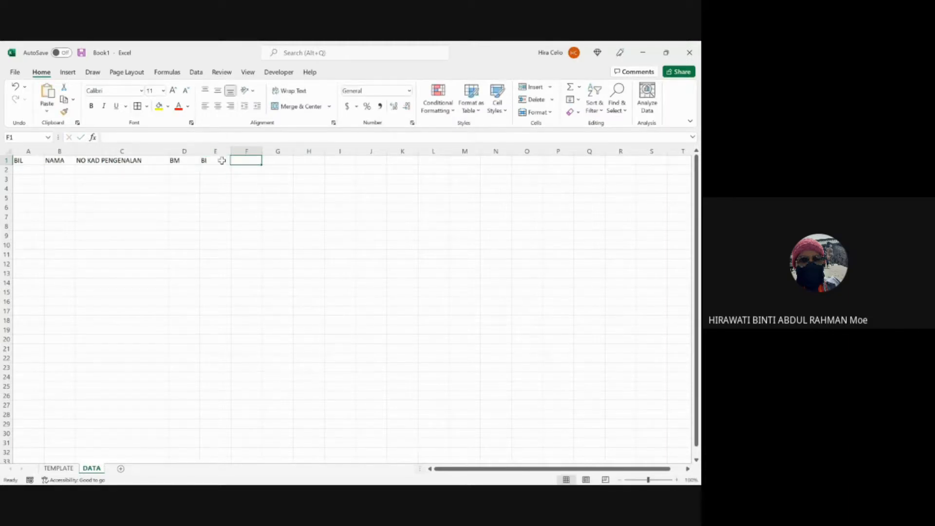
pyautogui.write('SN')
pyautogui.press('Tab')
pyautogui.press('Tab')
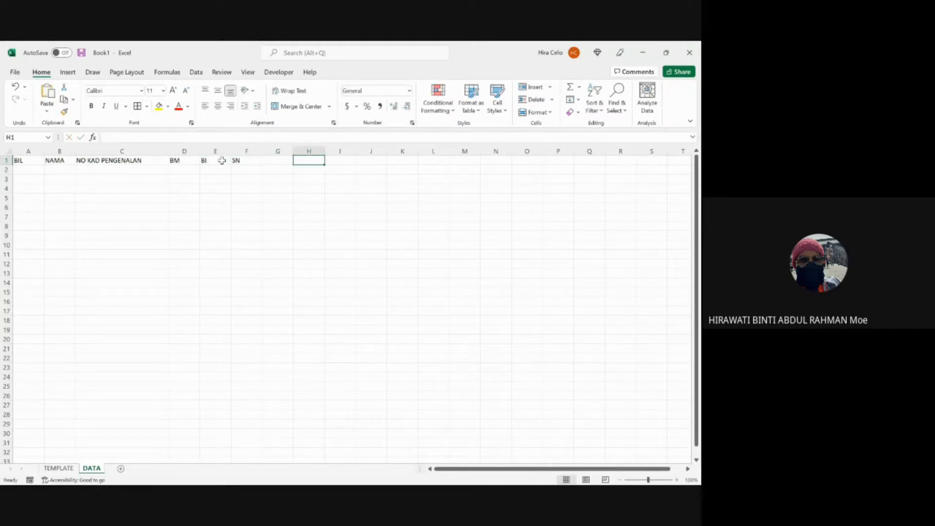
pyautogui.hotkey('shift', 'Tab')
pyautogui.write('MT')
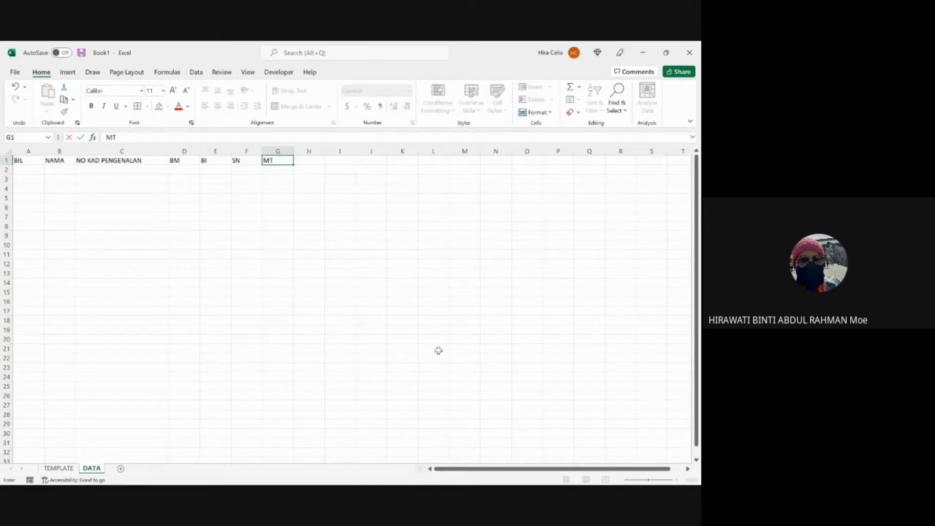
pyautogui.click(435, 330)
pyautogui.moveTo(21, 159); pyautogui.dragTo(272, 162)
pyautogui.click(185, 225)
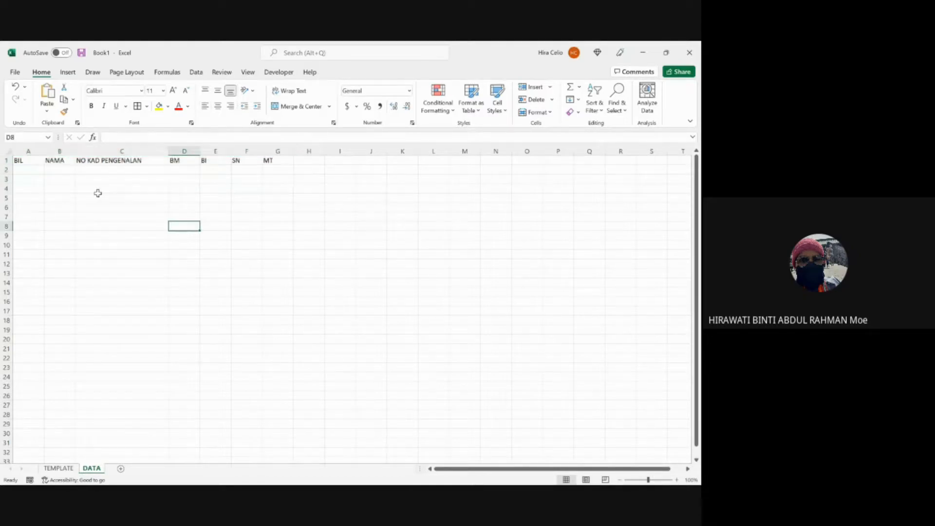
# Step: Apply All Borders to the DATA range A1:G17 to form a blank table
pyautogui.moveTo(20, 159); pyautogui.dragTo(295, 317)
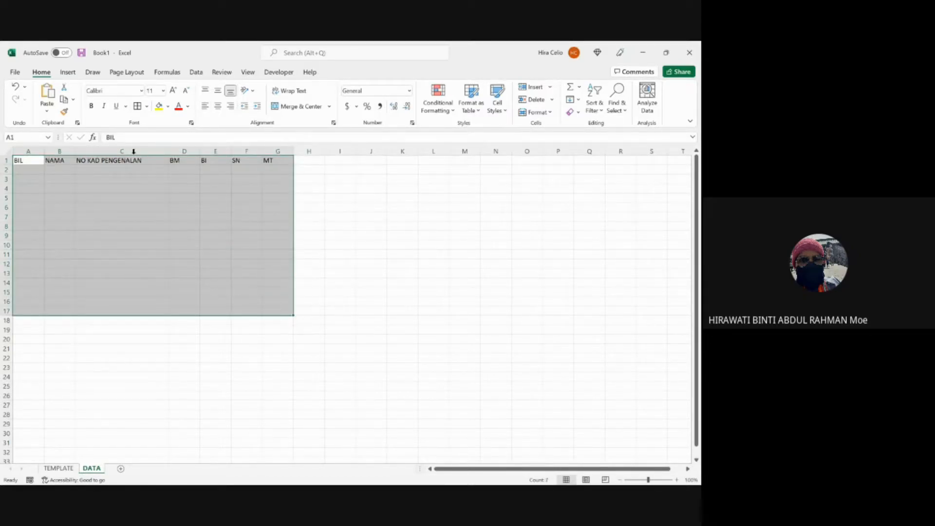
pyautogui.click(142, 106)
pyautogui.click(309, 283)
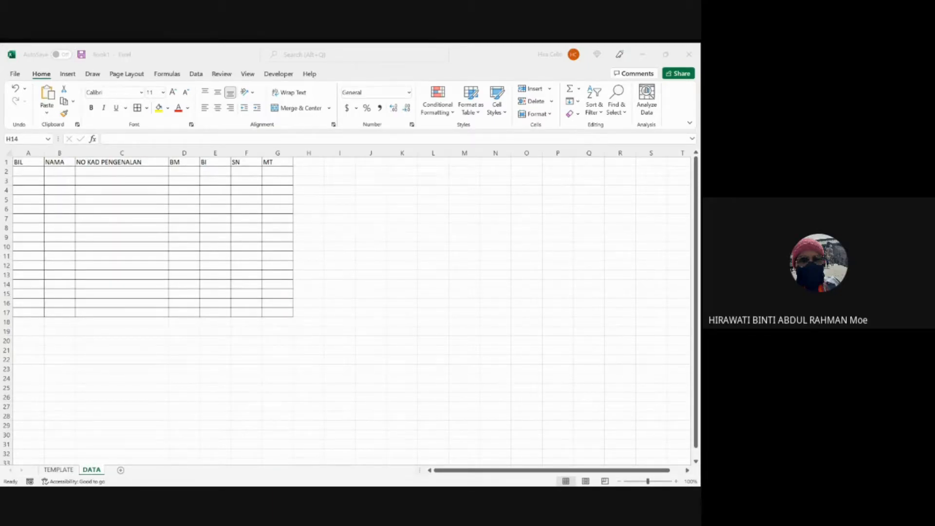
pyautogui.click(59, 469)
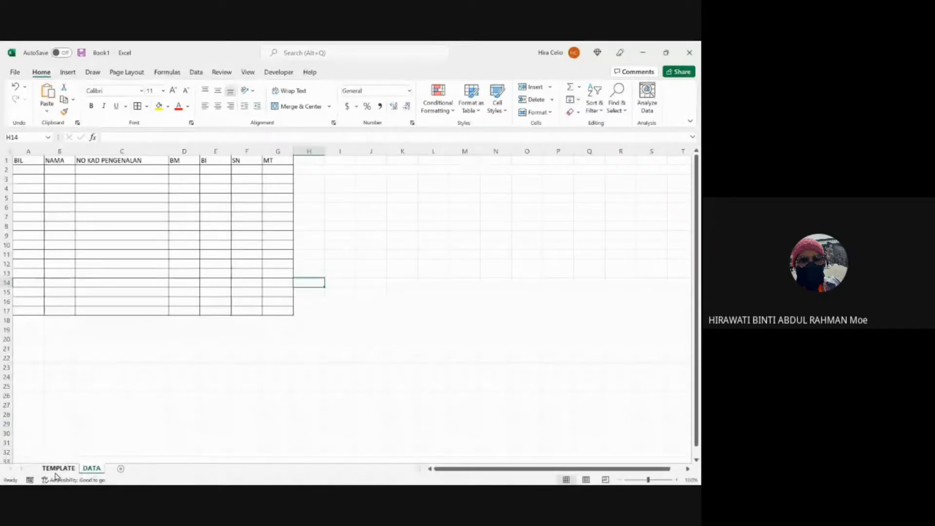
# Step: Enter the label NAMA GURU KELAS in TEMPLATE cell A16, below the subject table
pyautogui.click(410, 331)
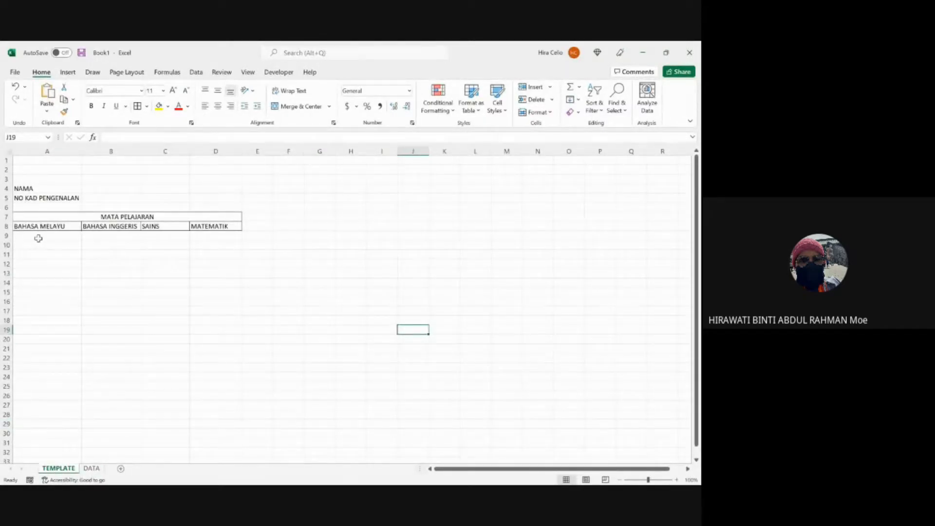
pyautogui.moveTo(35, 227); pyautogui.dragTo(210, 236)
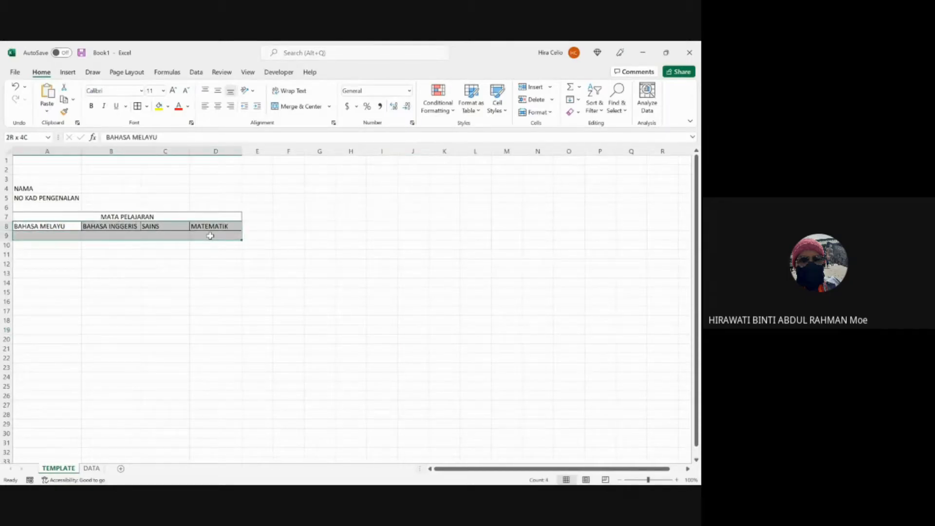
pyautogui.click(269, 332)
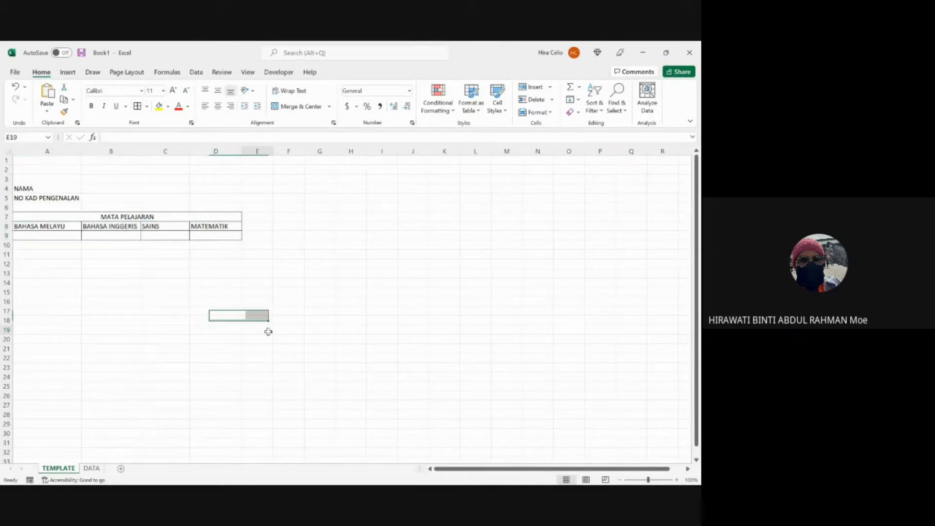
pyautogui.click(63, 301)
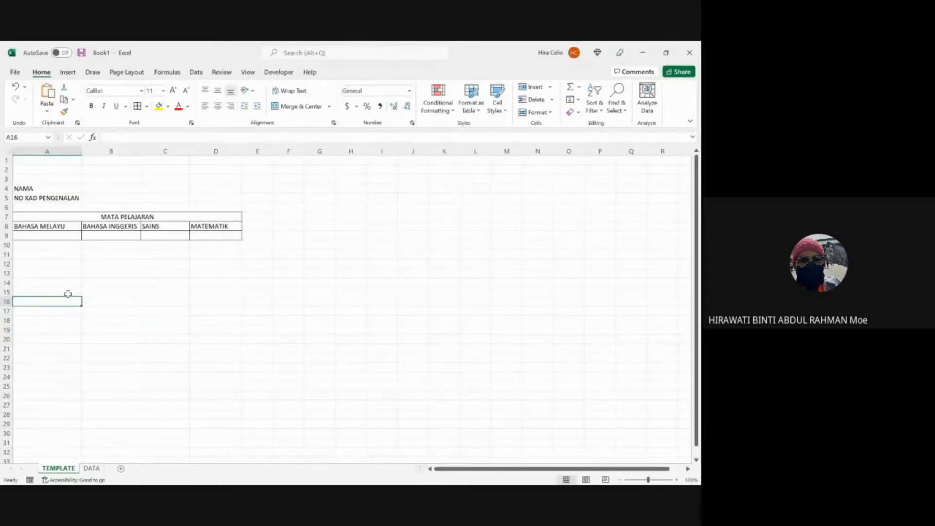
pyautogui.write('NAMA')
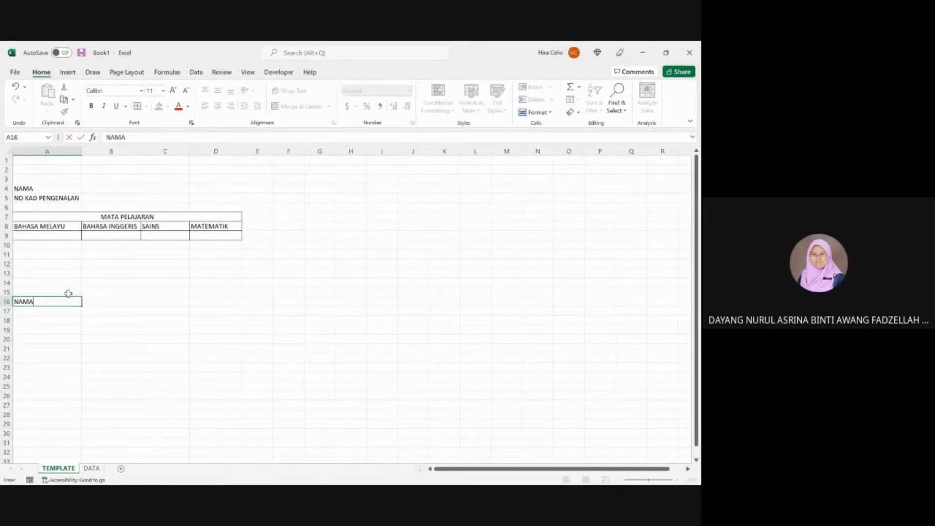
pyautogui.write(' GURU')
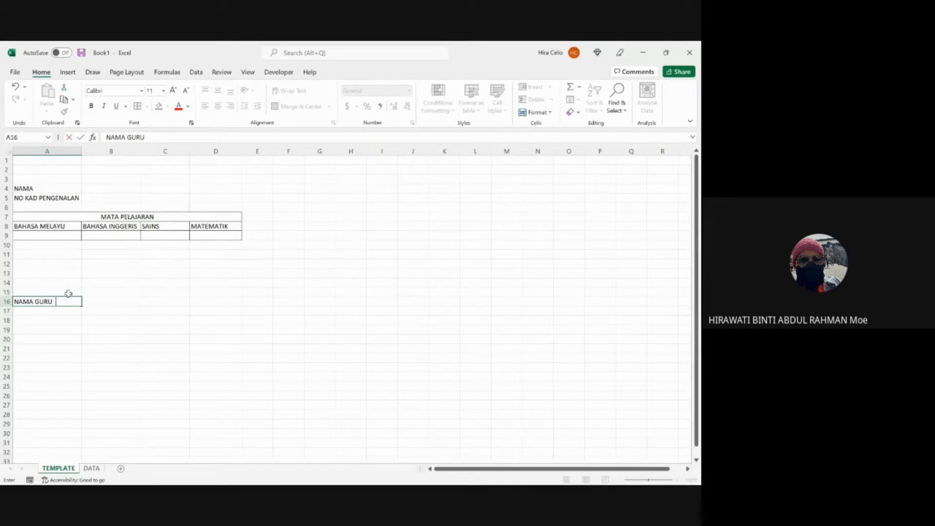
pyautogui.write('  KELAS')
pyautogui.click(161, 349)
pyautogui.click(23, 311)
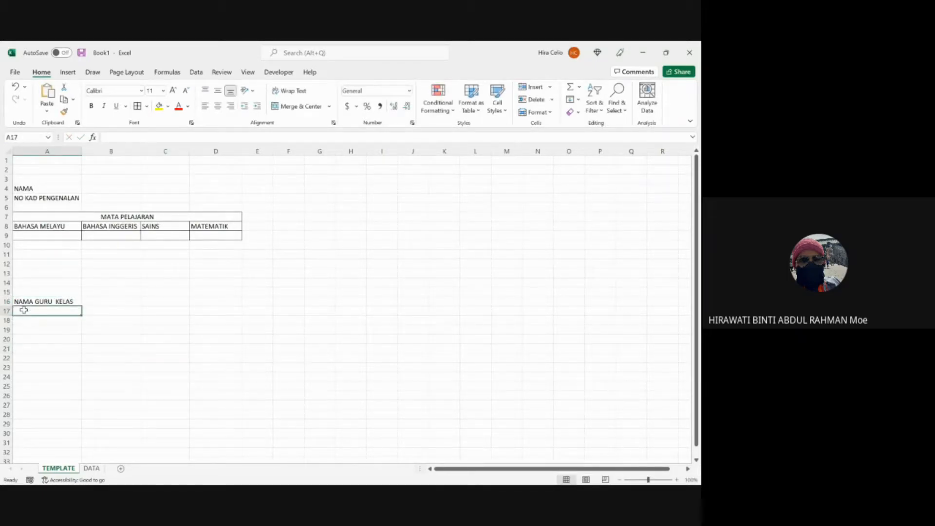
pyautogui.click(54, 236)
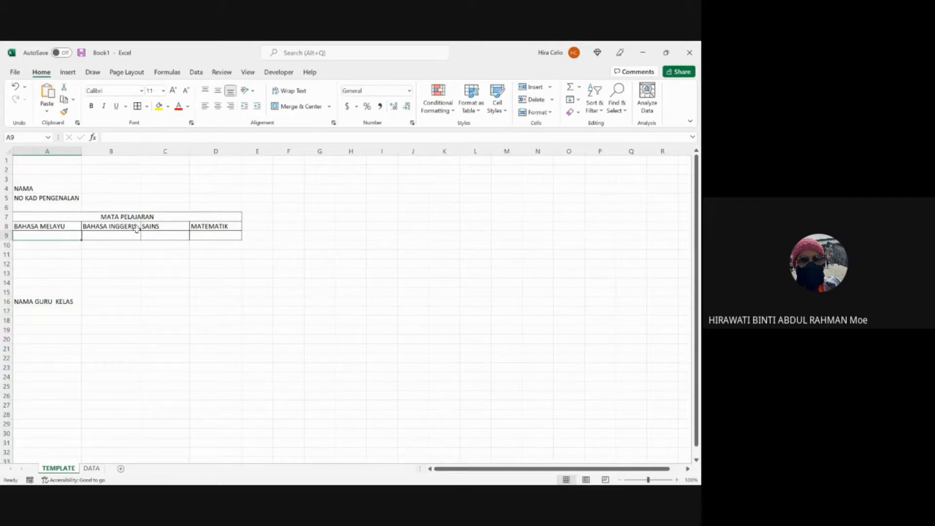
# Step: Add borders to the answer cells B4:B5 beside NAMA and NO KAD PENGENALAN
pyautogui.click(98, 187)
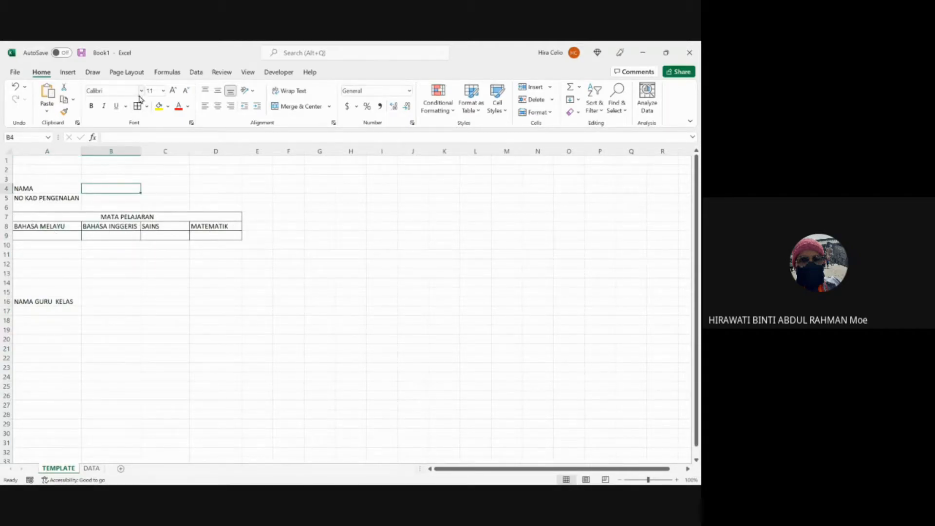
pyautogui.moveTo(97, 187); pyautogui.dragTo(111, 199)
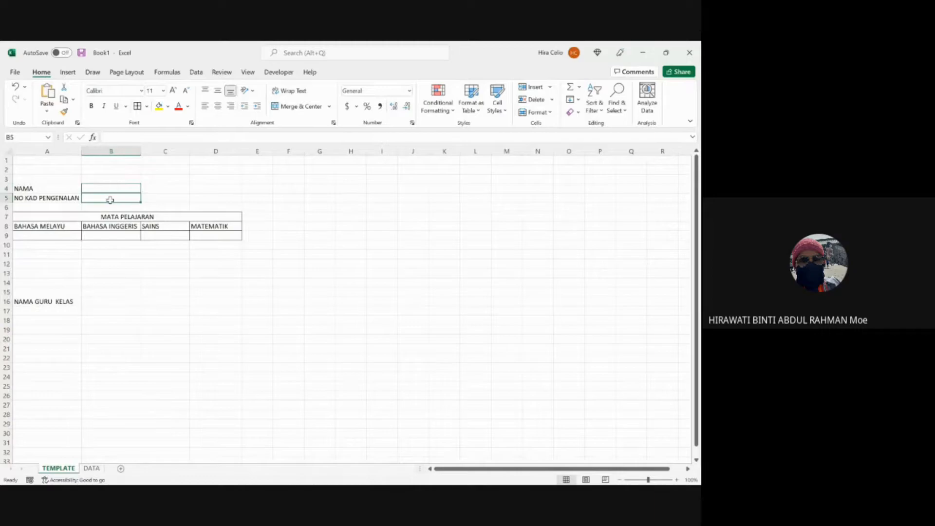
pyautogui.click(138, 106)
pyautogui.click(258, 359)
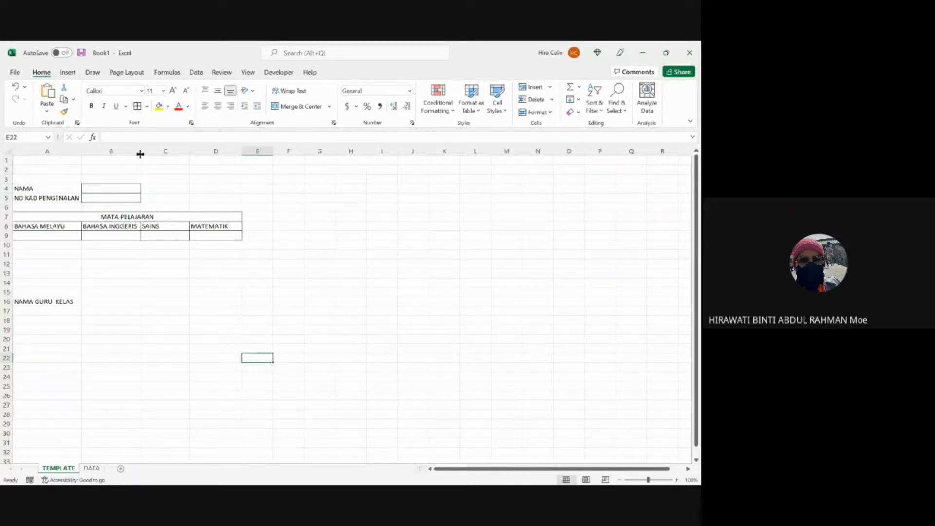
# Step: Merge B4:C4 and B5:C5 into single answer boxes
pyautogui.click(136, 189)
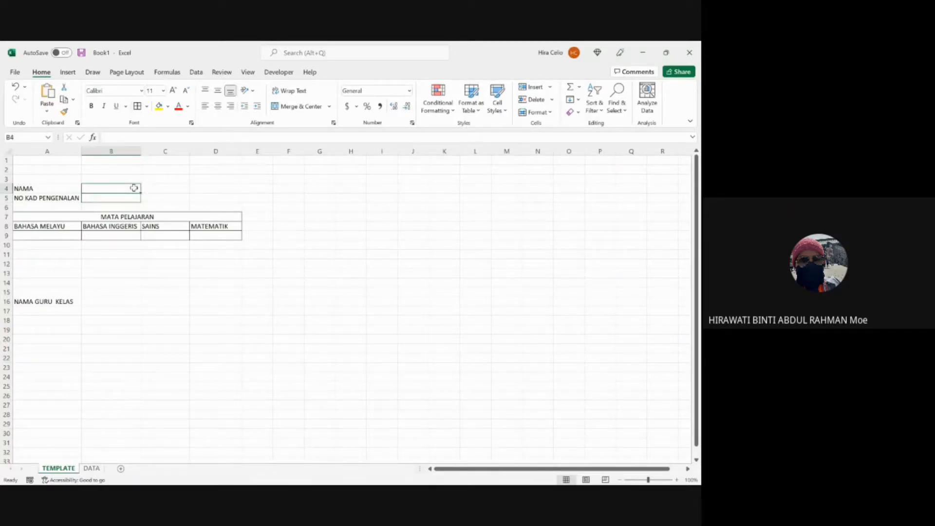
pyautogui.moveTo(133, 189); pyautogui.dragTo(153, 188)
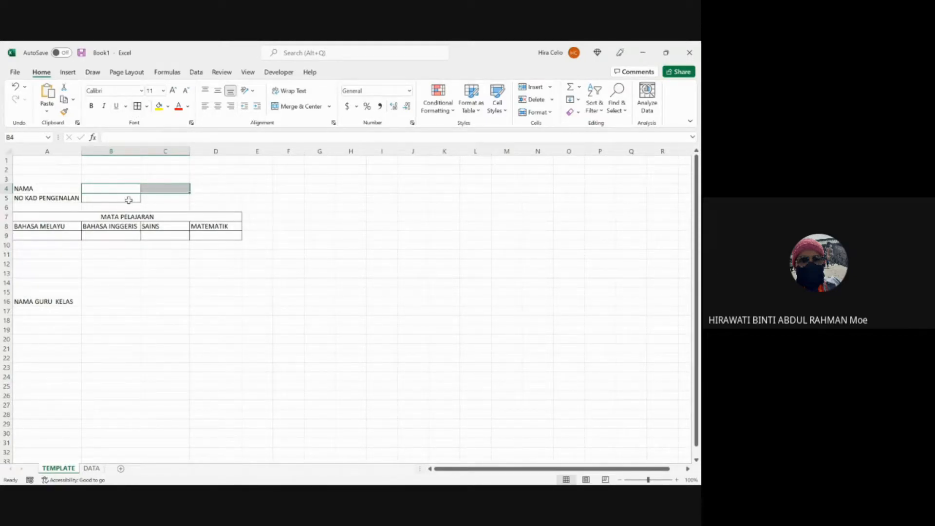
pyautogui.moveTo(129, 198); pyautogui.dragTo(158, 199)
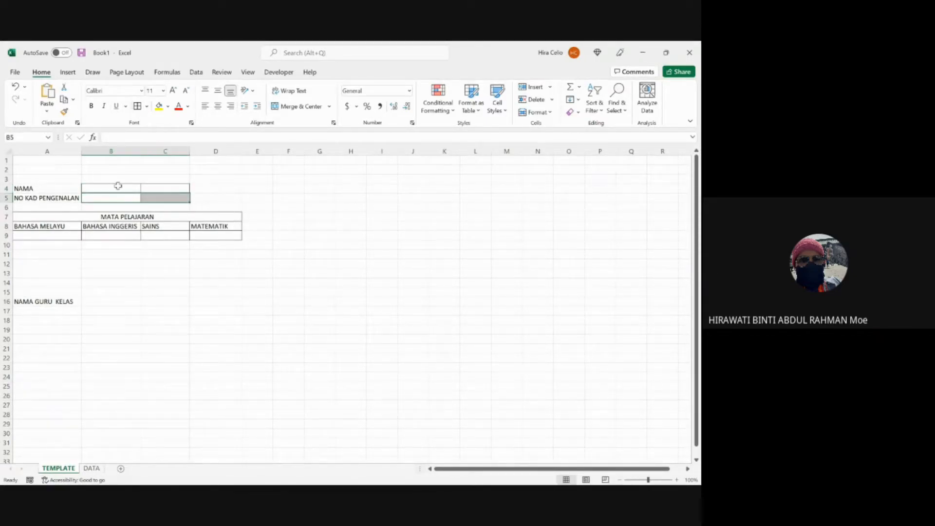
pyautogui.moveTo(113, 187); pyautogui.dragTo(166, 188)
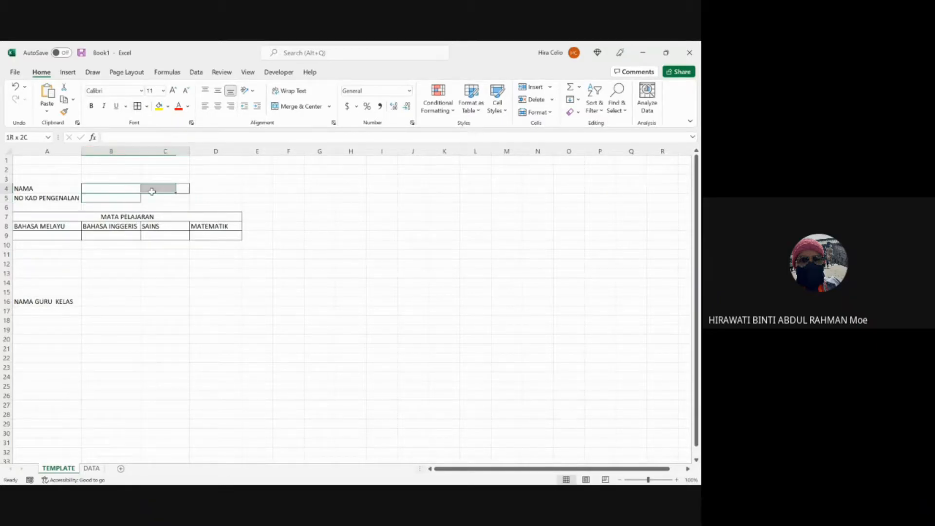
pyautogui.click(297, 106)
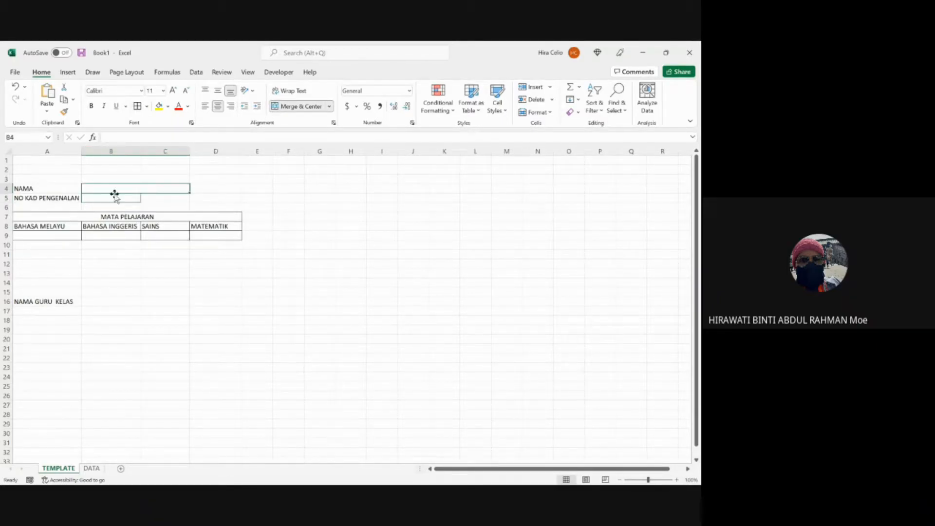
pyautogui.moveTo(114, 195); pyautogui.dragTo(165, 197)
pyautogui.click(281, 107)
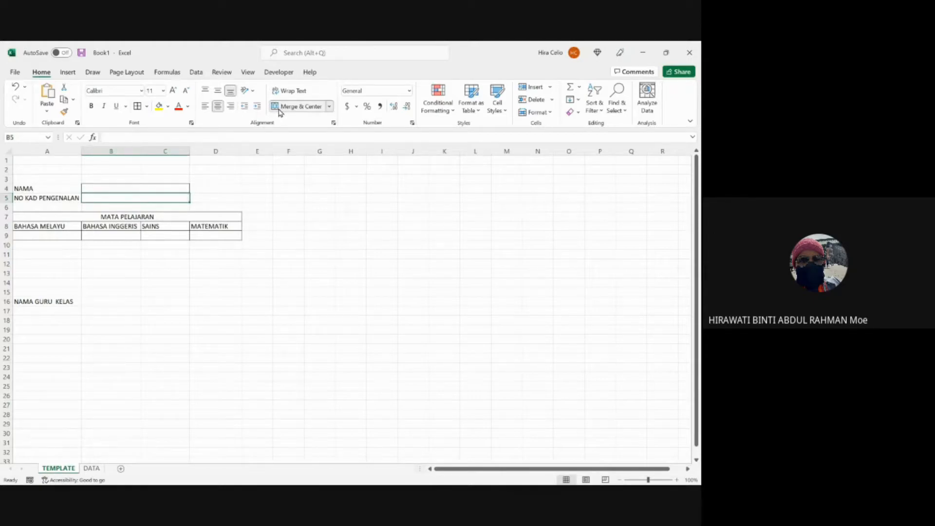
pyautogui.click(263, 178)
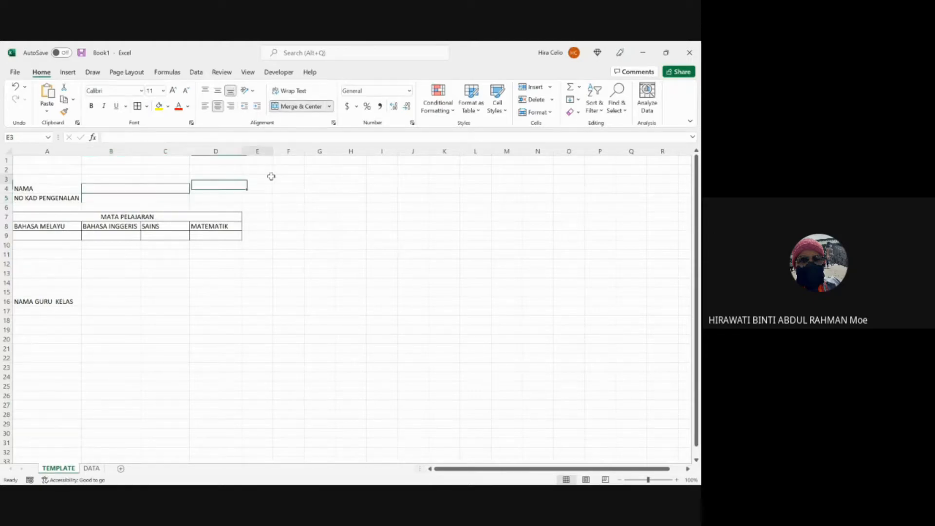
pyautogui.click(96, 198)
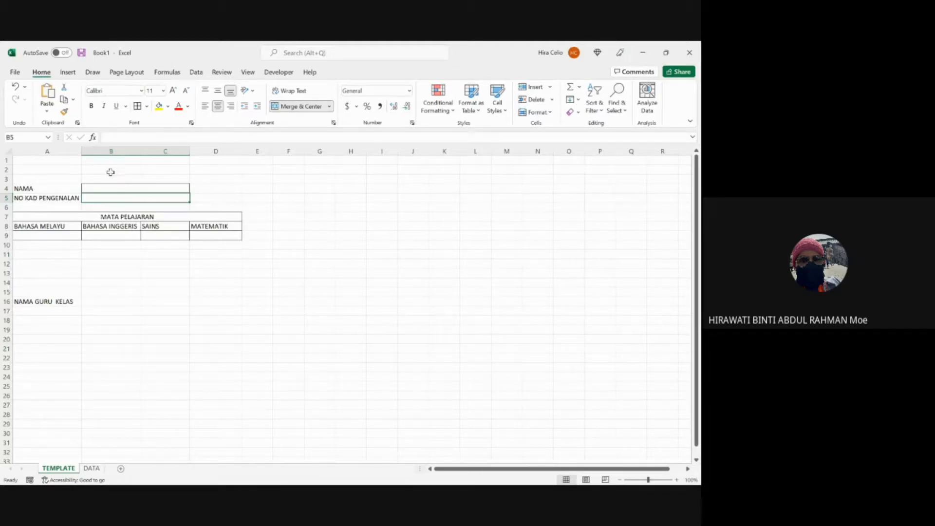
# Step: Widen column C and centre the four subject headings in A8:D8
pyautogui.click(132, 310)
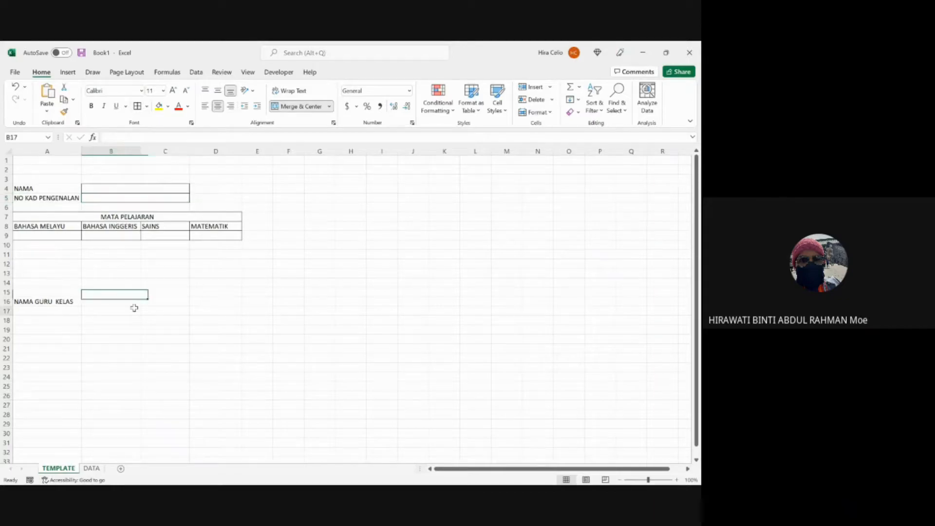
pyautogui.click(17, 263)
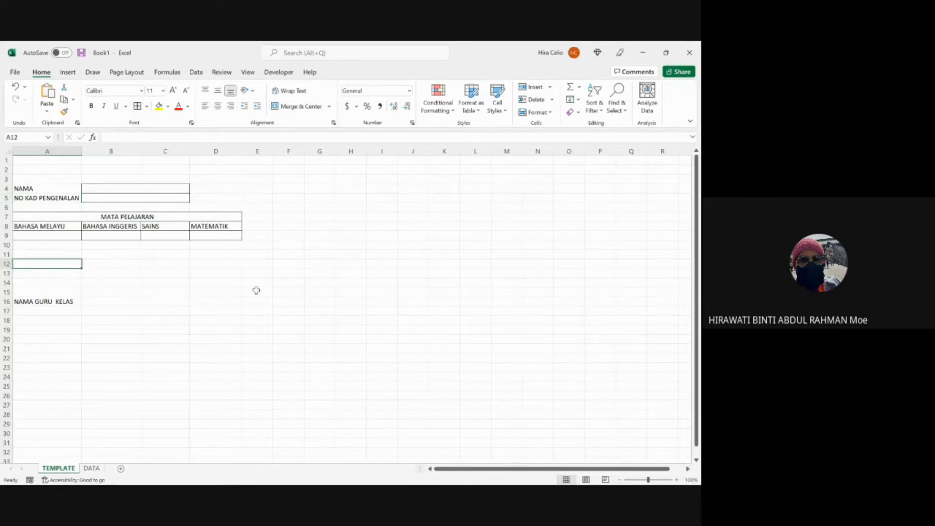
pyautogui.click(344, 298)
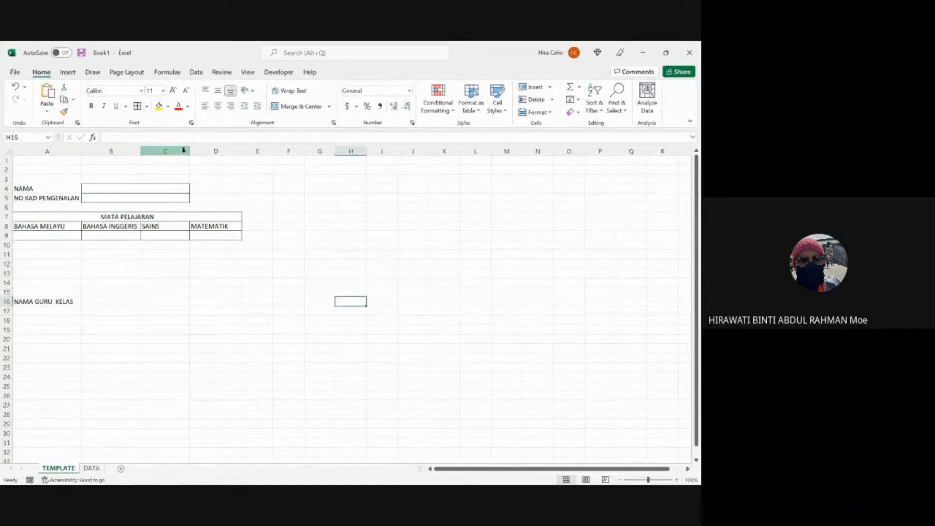
pyautogui.moveTo(190, 151); pyautogui.dragTo(203, 151)
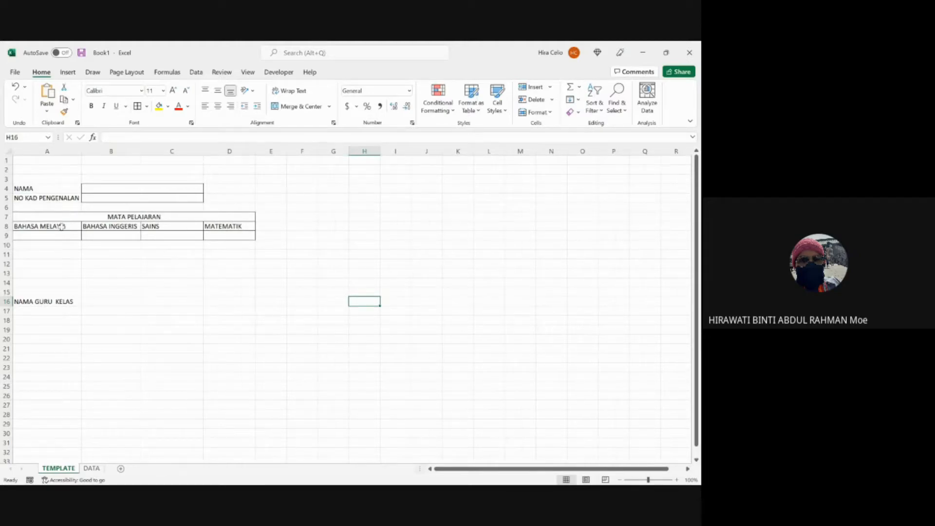
pyautogui.moveTo(64, 226); pyautogui.dragTo(213, 222)
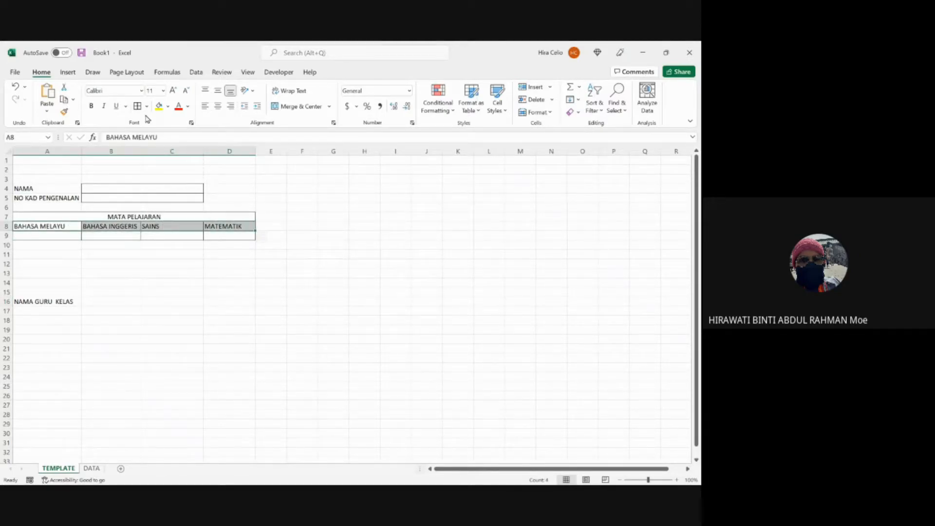
pyautogui.click(217, 106)
pyautogui.click(322, 190)
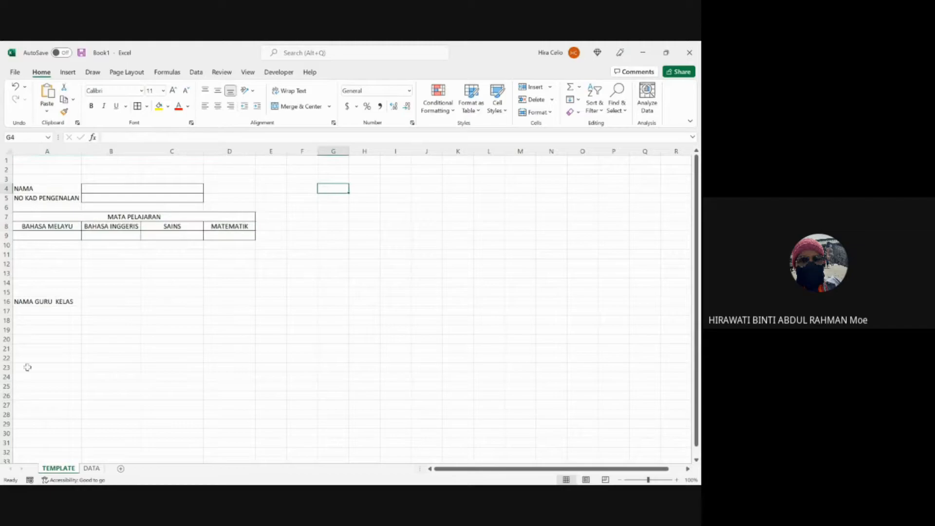
pyautogui.click(93, 469)
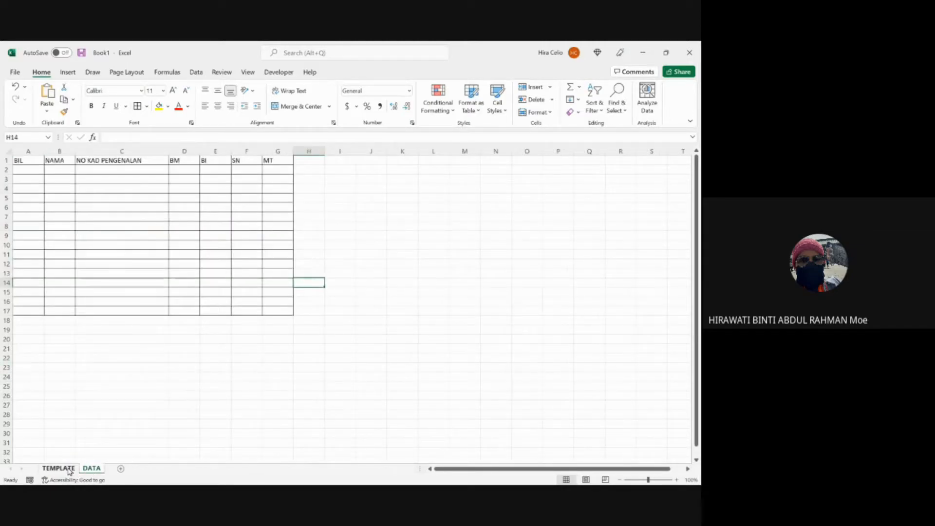
pyautogui.click(72, 470)
pyautogui.click(90, 469)
pyautogui.click(59, 468)
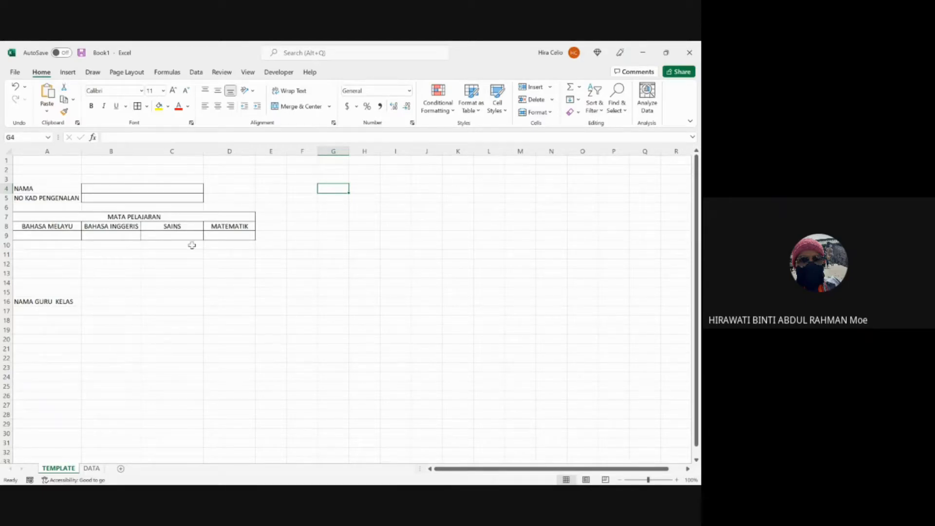
pyautogui.click(64, 312)
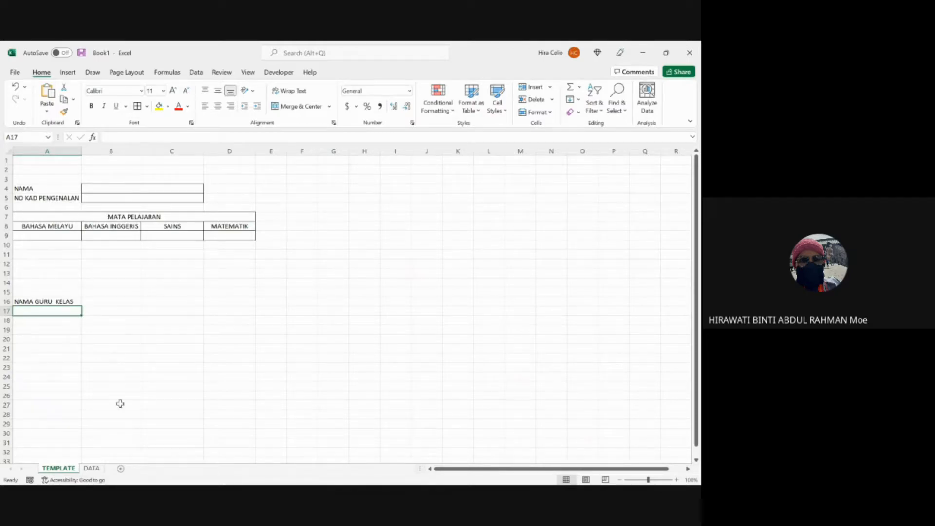
# Step: On the DATA sheet, fill BIL numbers 1–16 down A2:A17 and centre them
pyautogui.click(92, 468)
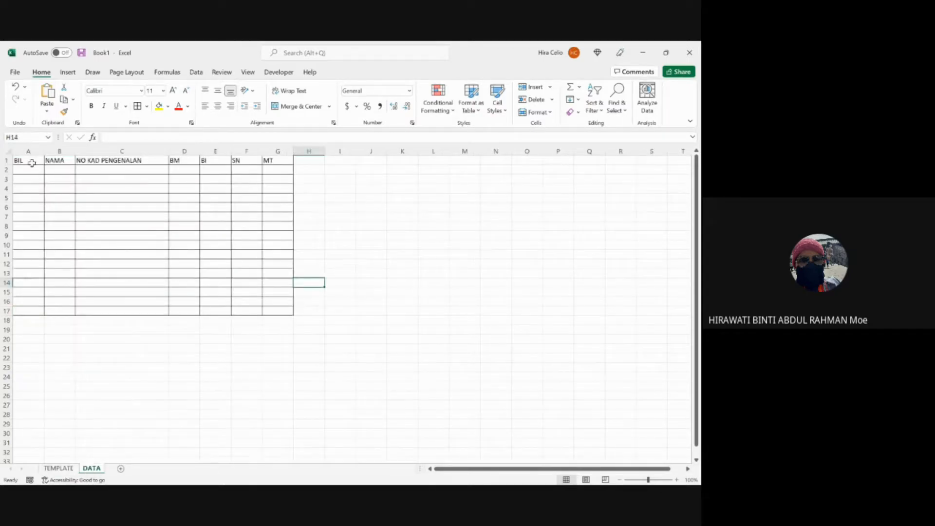
pyautogui.click(29, 169)
pyautogui.write('1')
pyautogui.press('Return')
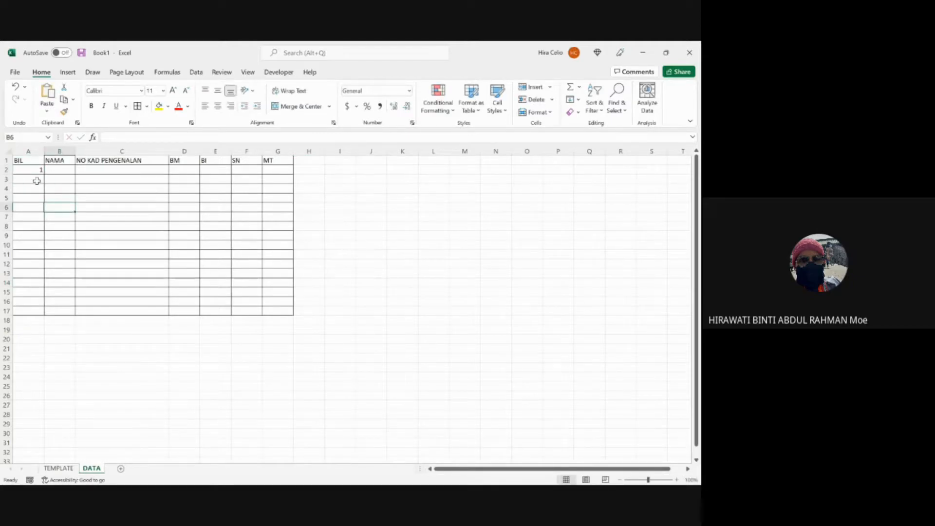
pyautogui.click(37, 174)
pyautogui.moveTo(44, 174); pyautogui.dragTo(39, 314)
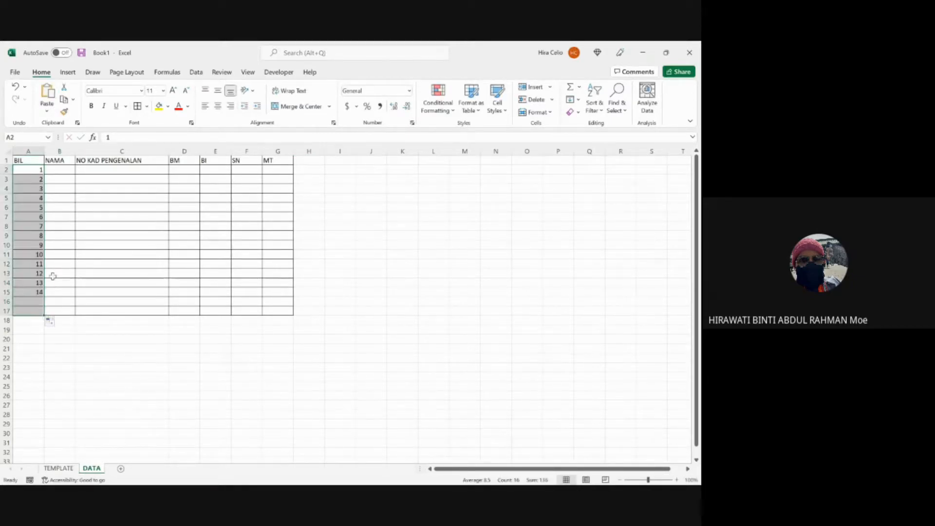
pyautogui.click(218, 106)
pyautogui.click(123, 200)
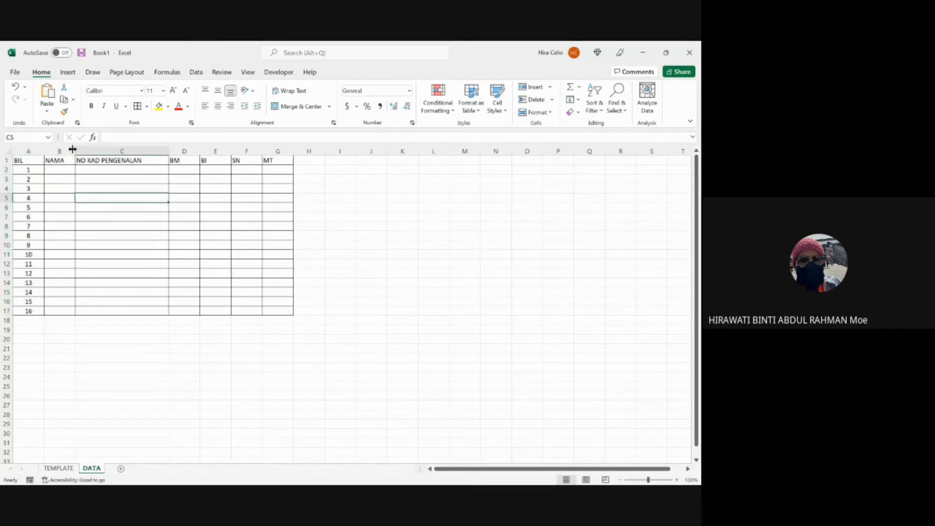
# Step: Widen column B and enter the names AA through PP in B2:B17
pyautogui.moveTo(74, 151); pyautogui.dragTo(166, 150)
pyautogui.click(89, 170)
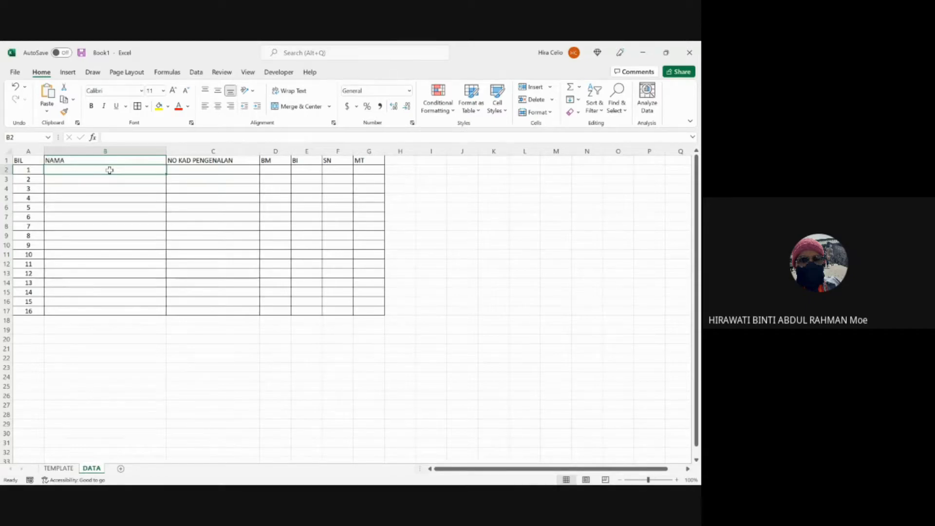
pyautogui.write('AA')
pyautogui.press('Return')
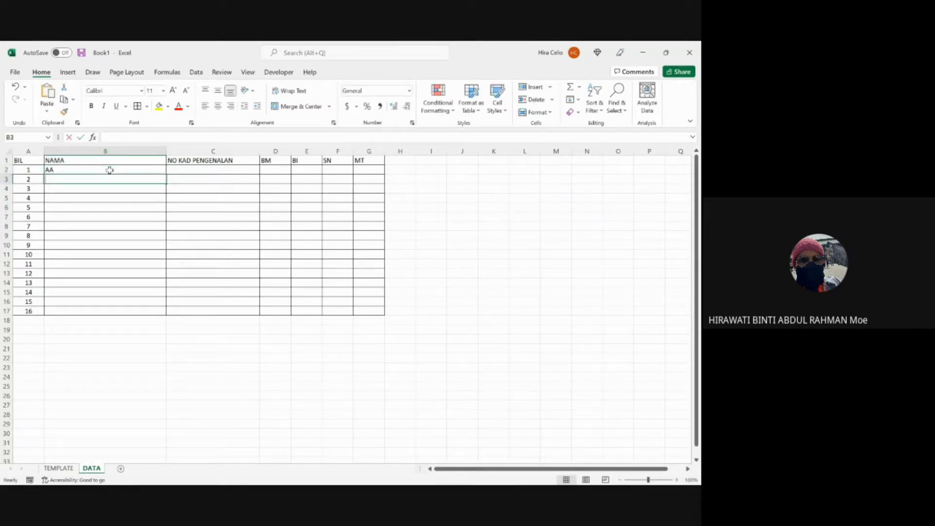
pyautogui.write('BB')
pyautogui.press('Return')
pyautogui.write('CC')
pyautogui.press('Return')
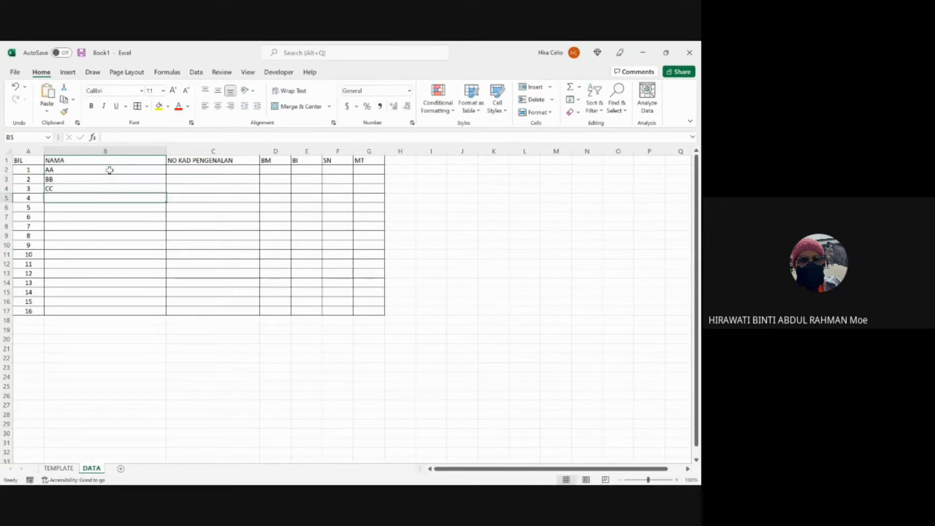
pyautogui.write('DD')
pyautogui.press('Return')
pyautogui.write('EE')
pyautogui.press('Return')
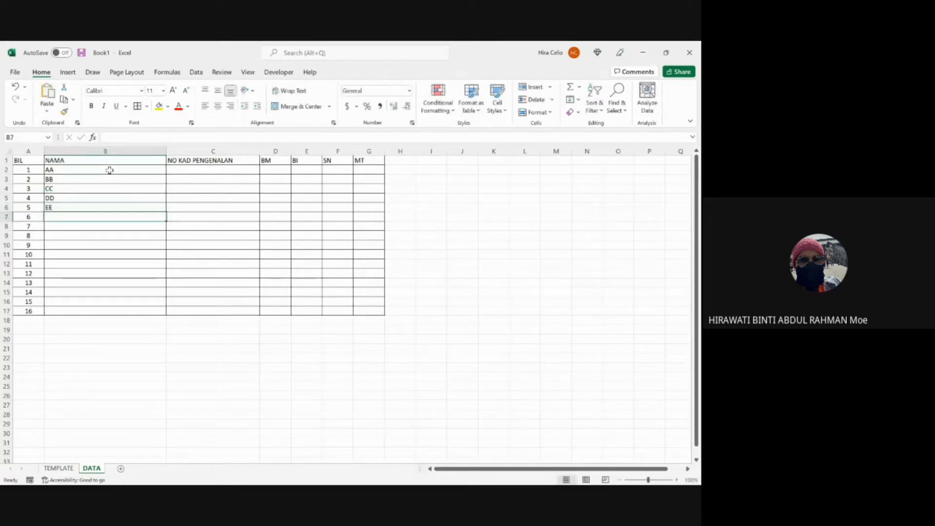
pyautogui.write('FF')
pyautogui.press('Return')
pyautogui.write('GG')
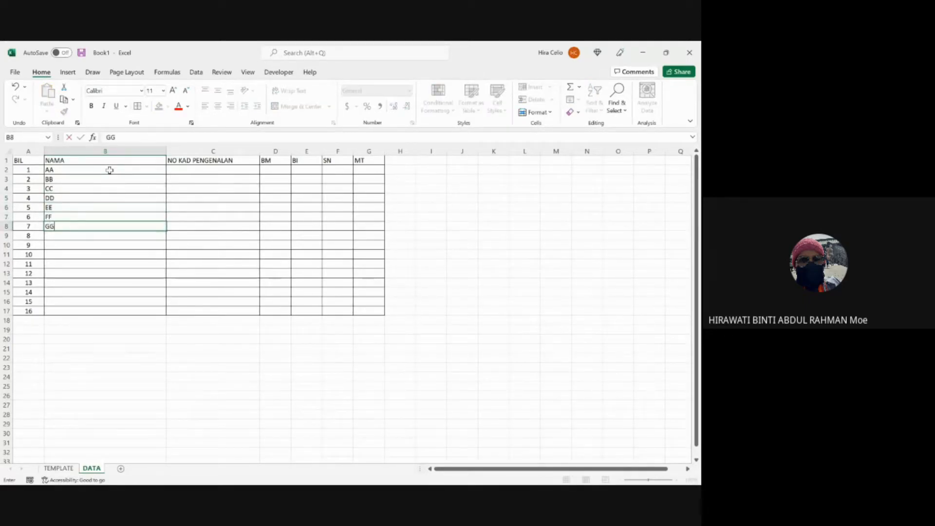
pyautogui.press('Return')
pyautogui.write('HH')
pyautogui.press('Return')
pyautogui.write('I')
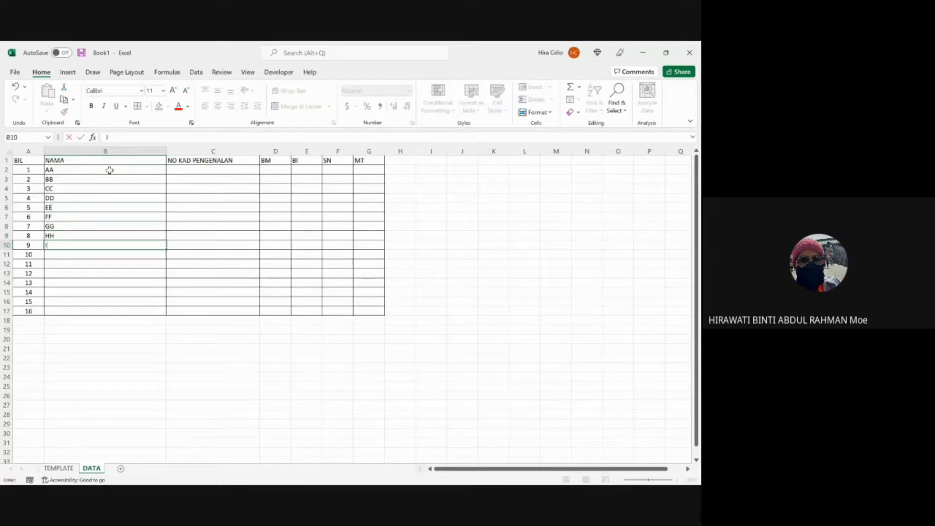
pyautogui.write('I')
pyautogui.press('Return')
pyautogui.write('JJ')
pyautogui.press('Return')
pyautogui.write('K')
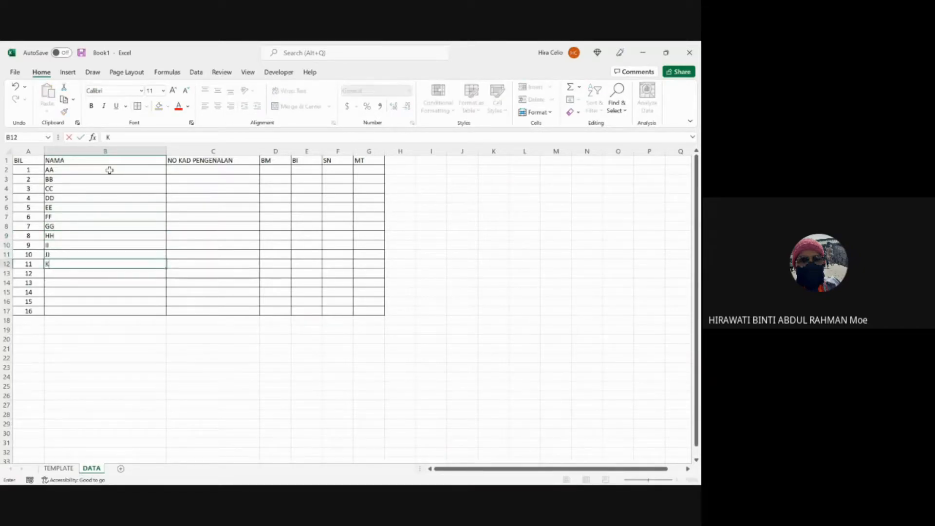
pyautogui.write('K')
pyautogui.press('Return')
pyautogui.write('LL')
pyautogui.press('Return')
pyautogui.write('M')
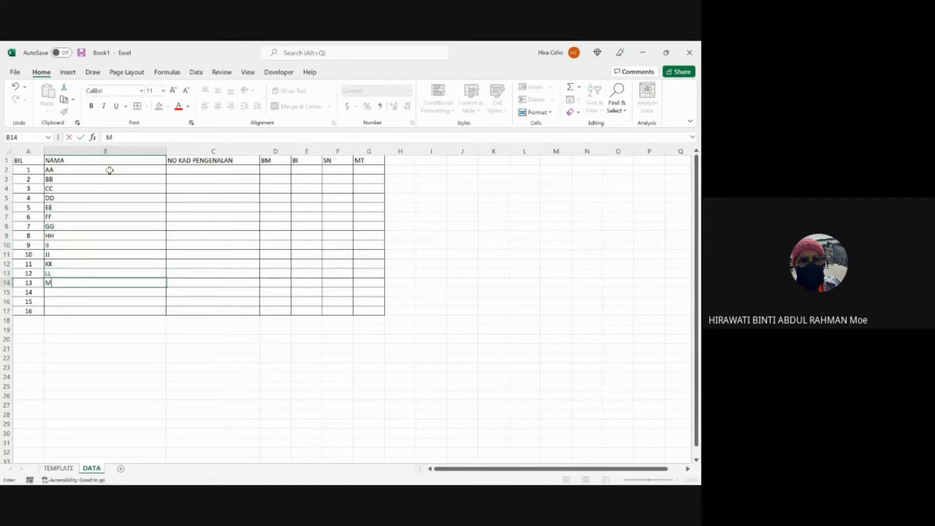
pyautogui.write('M')
pyautogui.press('Return')
pyautogui.write('NN')
pyautogui.press('Return')
pyautogui.write('O')
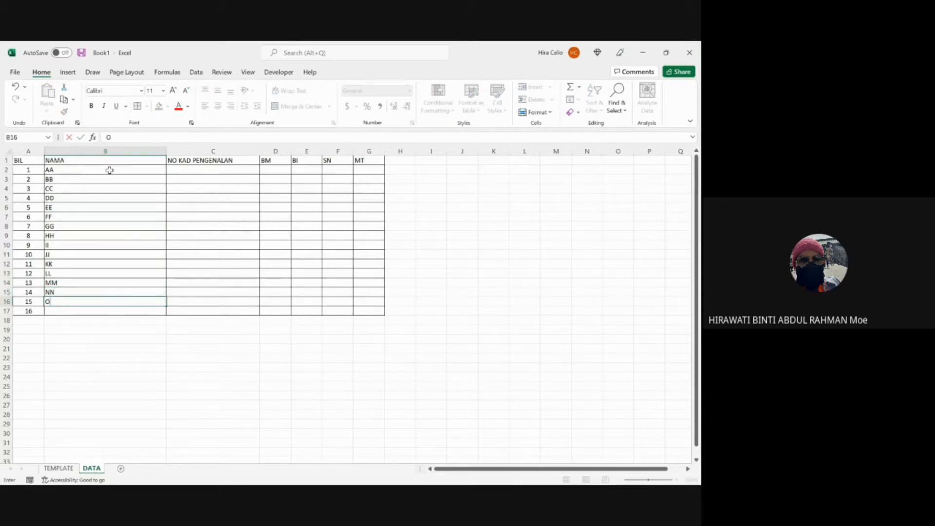
pyautogui.write('O')
pyautogui.press('Return')
pyautogui.write('PP')
pyautogui.press('Return')
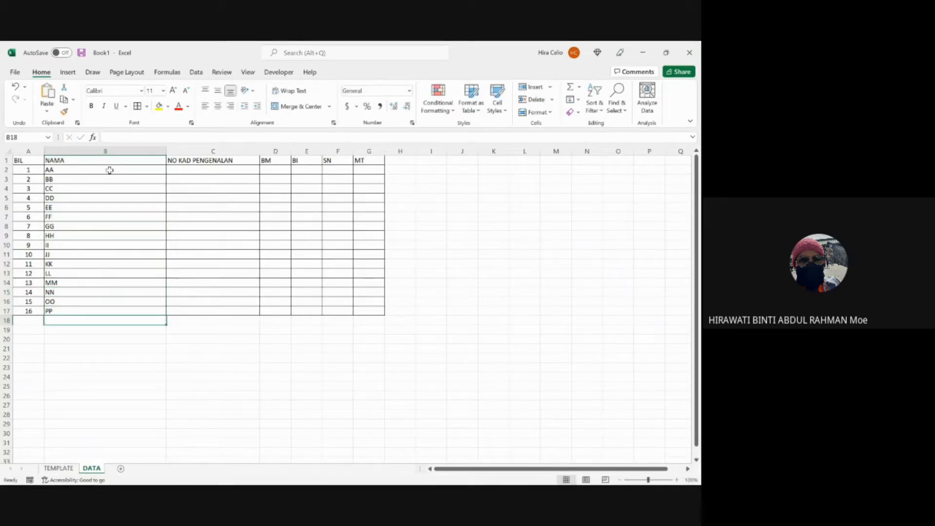
# Step: Enter a sample starting ID number in C2 and fill it as a series down to C17
pyautogui.click(213, 168)
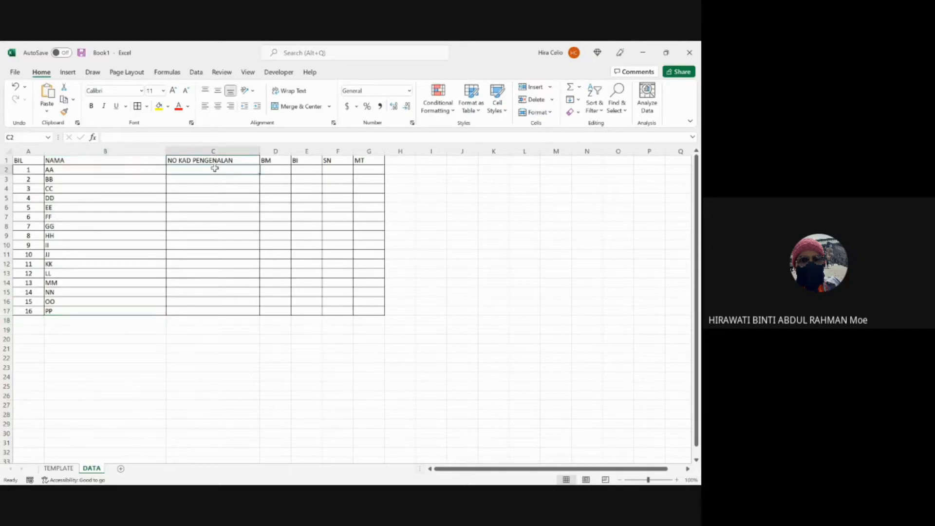
pyautogui.write('123')
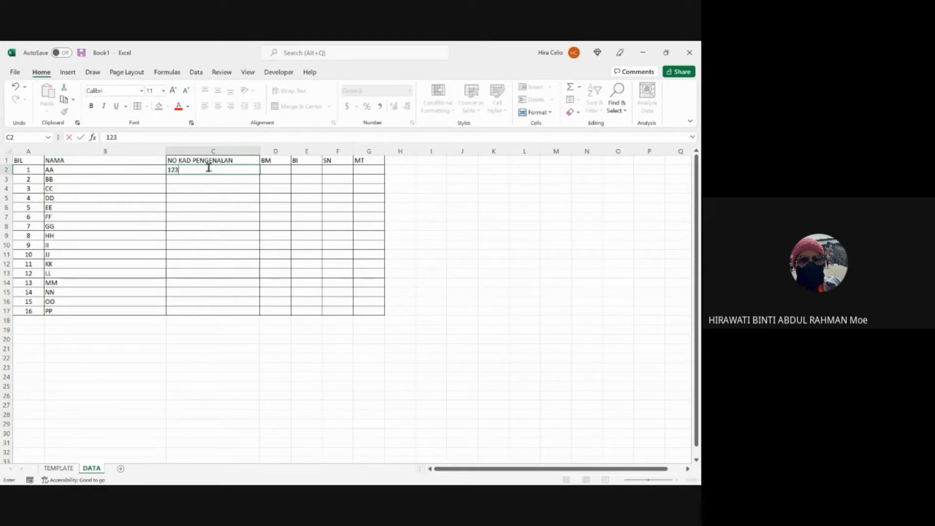
pyautogui.write('4567890')
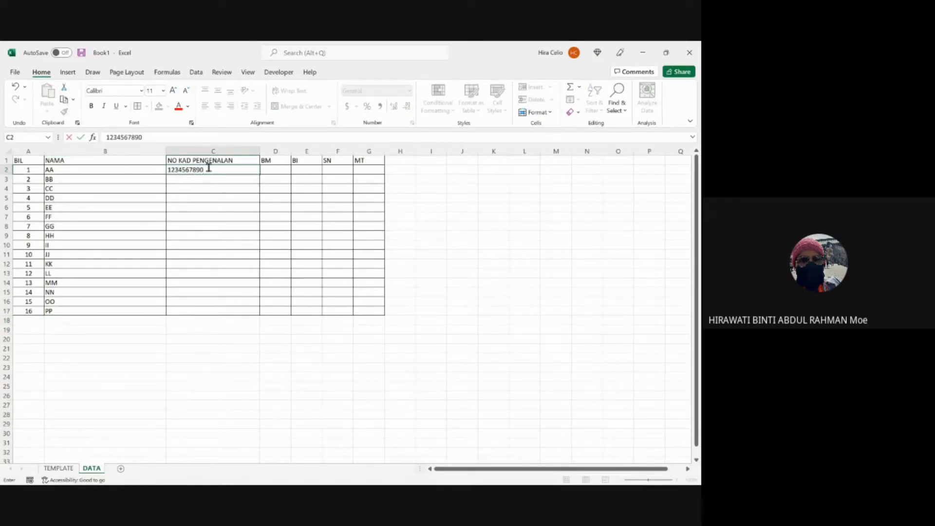
pyautogui.press('Return')
pyautogui.click(258, 171)
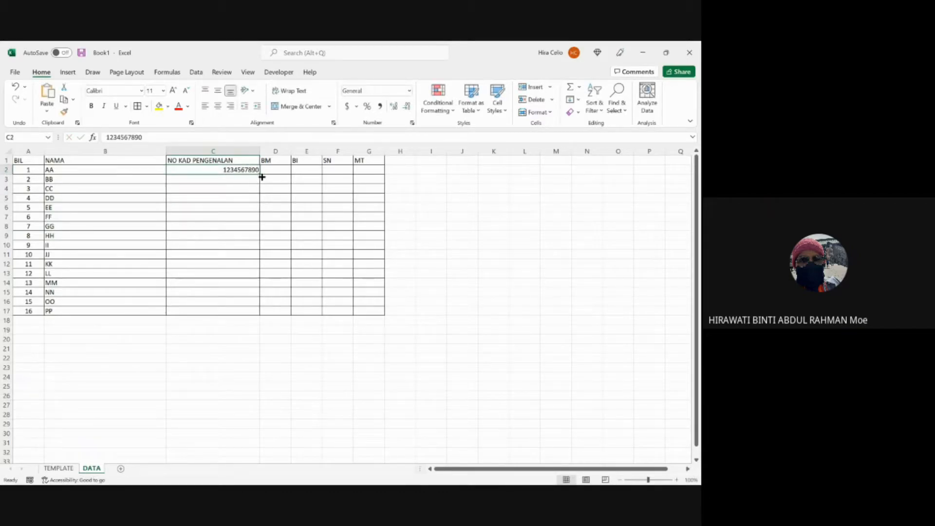
pyautogui.moveTo(260, 170); pyautogui.dragTo(259, 320)
pyautogui.click(265, 357)
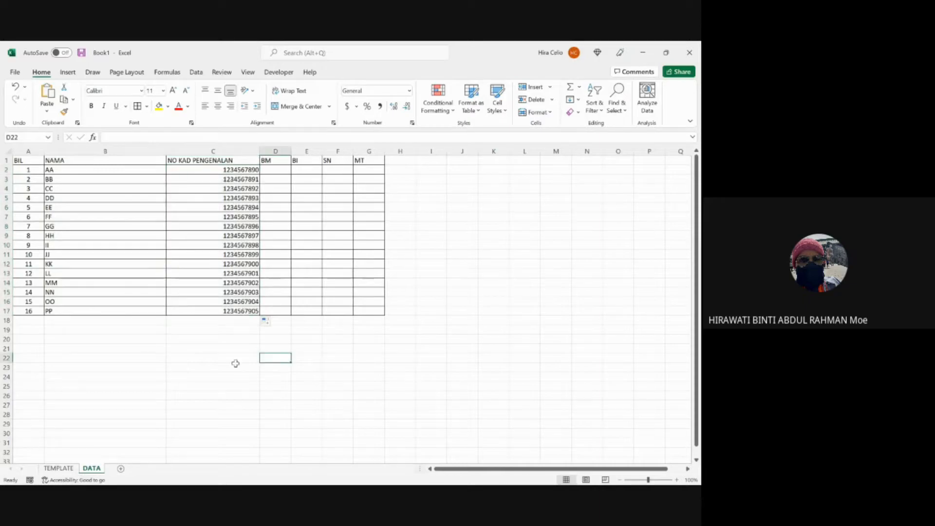
# Step: Enter grades A, B, C, D across D2:G2
pyautogui.click(282, 170)
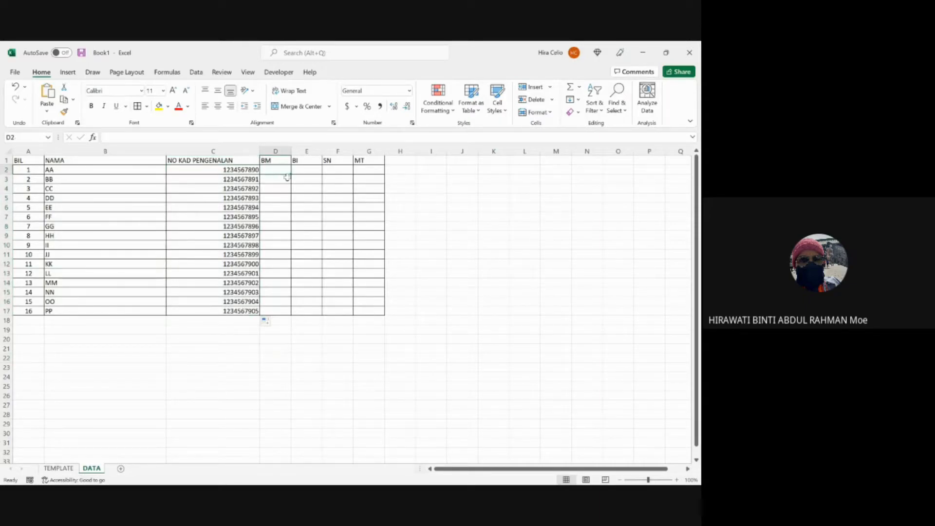
pyautogui.write('AB')
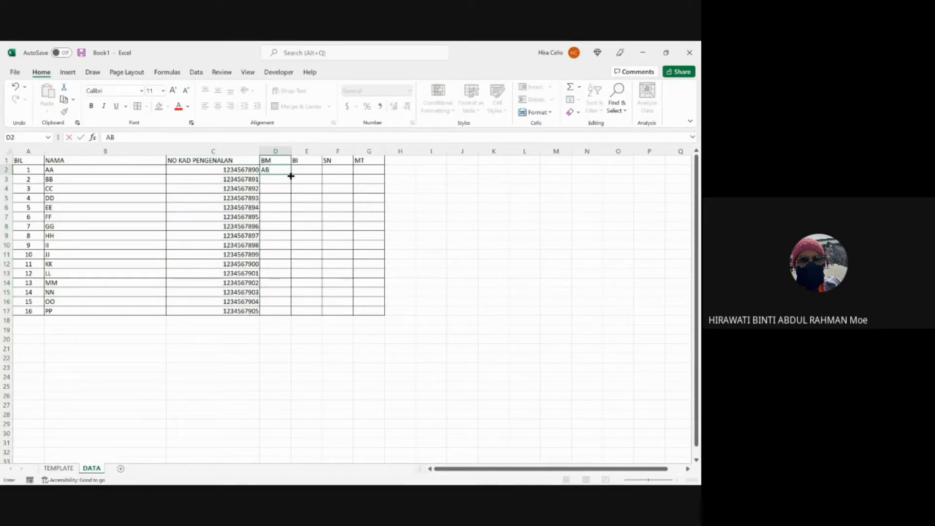
pyautogui.press('BackSpace')
pyautogui.press('Tab')
pyautogui.write('B')
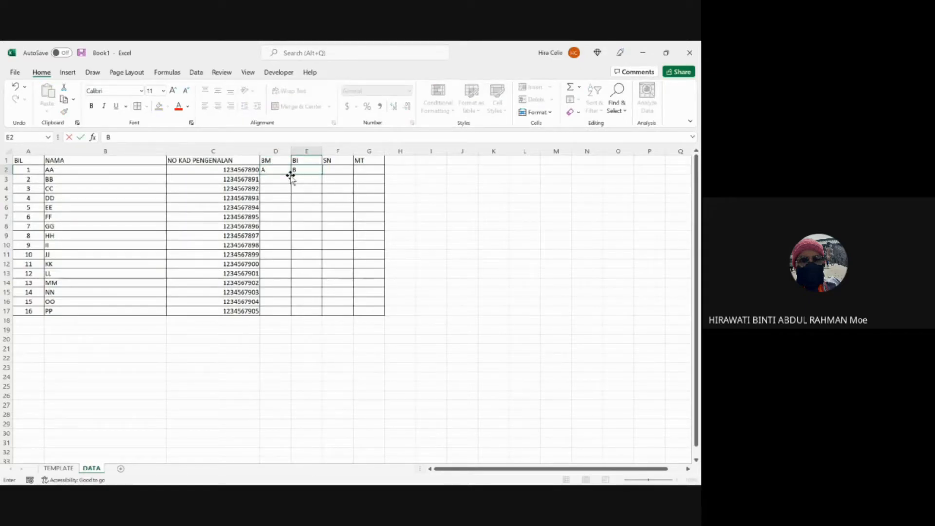
pyautogui.press('Tab')
pyautogui.write('C')
pyautogui.press('Tab')
pyautogui.write('D')
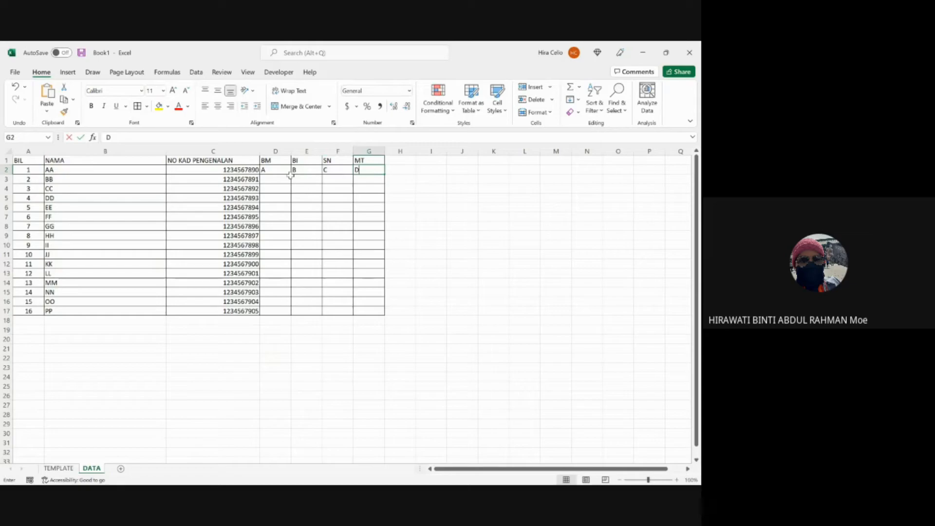
pyautogui.click(303, 207)
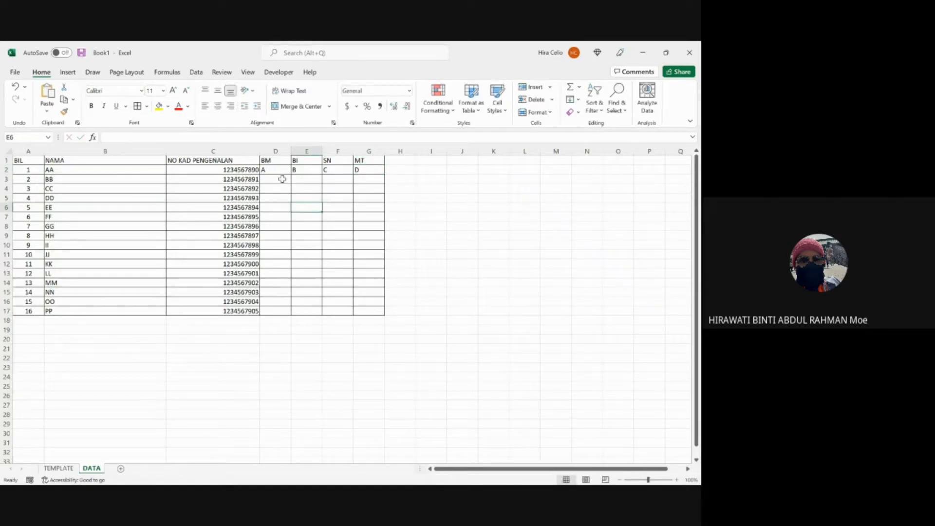
# Step: Fill rows 3–5 with grades: all B in row 3, C in row 4, A in row 5
pyautogui.click(282, 179)
pyautogui.write('B')
pyautogui.press('Tab')
pyautogui.write('B')
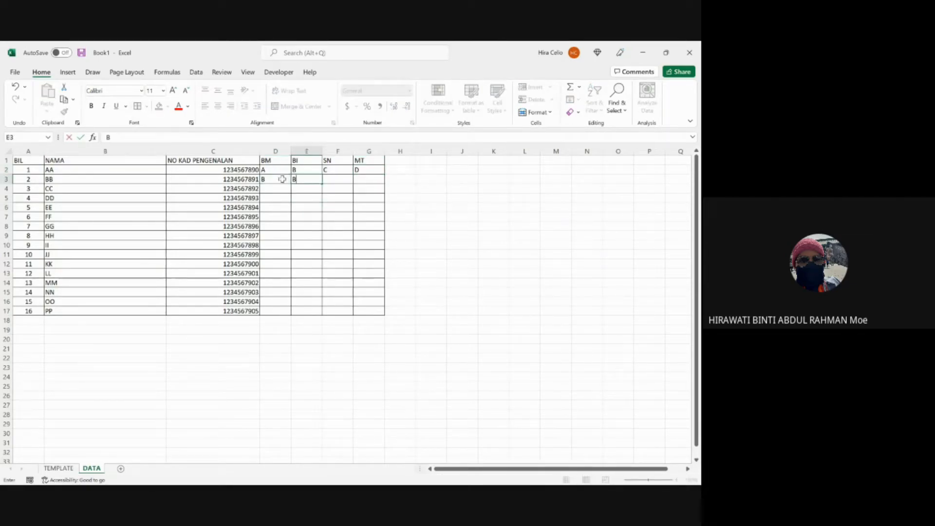
pyautogui.press('Tab')
pyautogui.write('B')
pyautogui.press('Tab')
pyautogui.write('B')
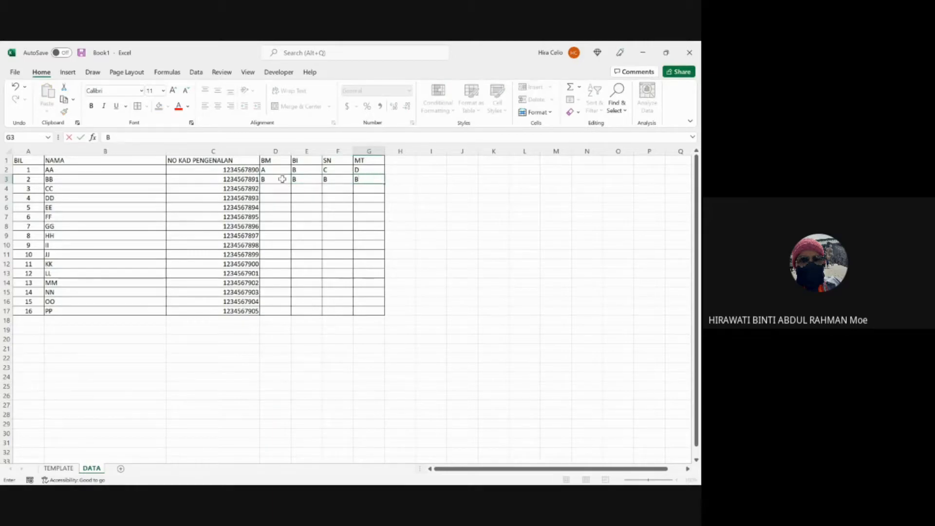
pyautogui.press('Down')
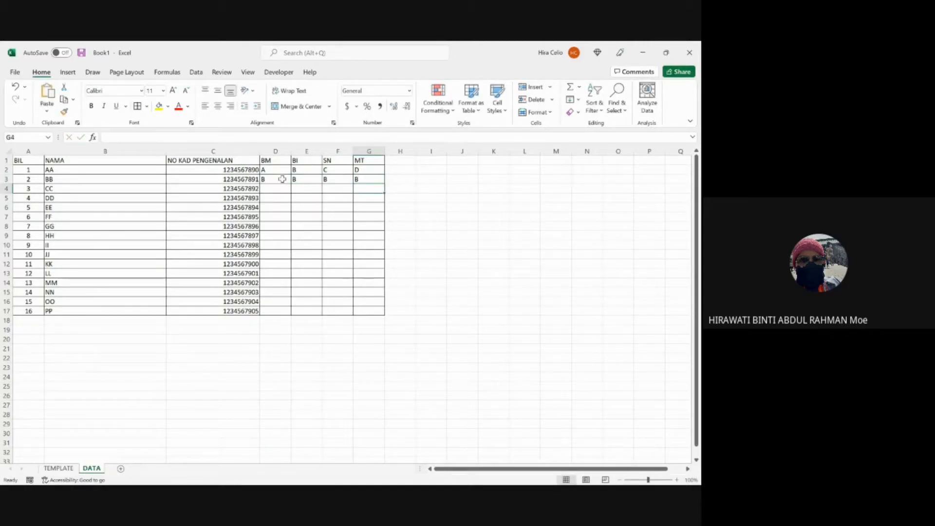
pyautogui.write('C')
pyautogui.press('Left')
pyautogui.write('C')
pyautogui.press('Left')
pyautogui.write('C')
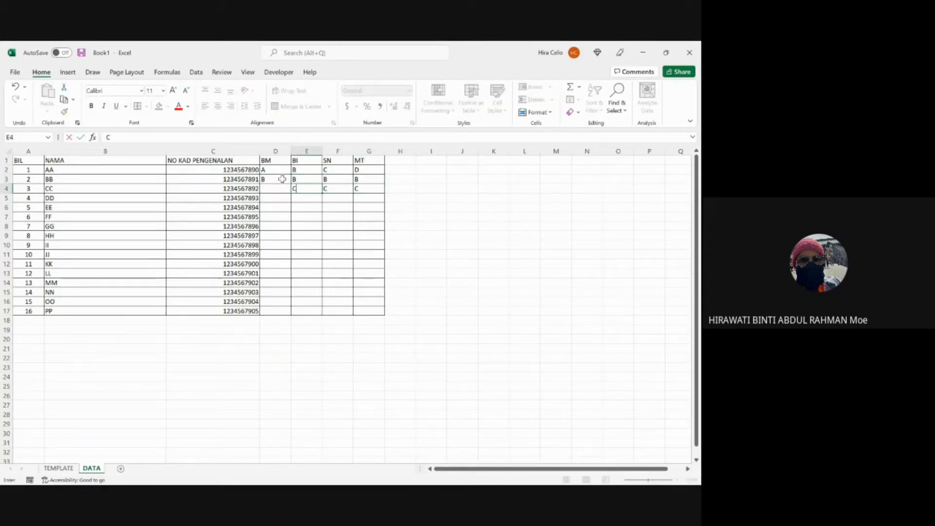
pyautogui.press('Left')
pyautogui.write('C')
pyautogui.press('Down')
pyautogui.write('A')
pyautogui.press('Right')
pyautogui.write('A')
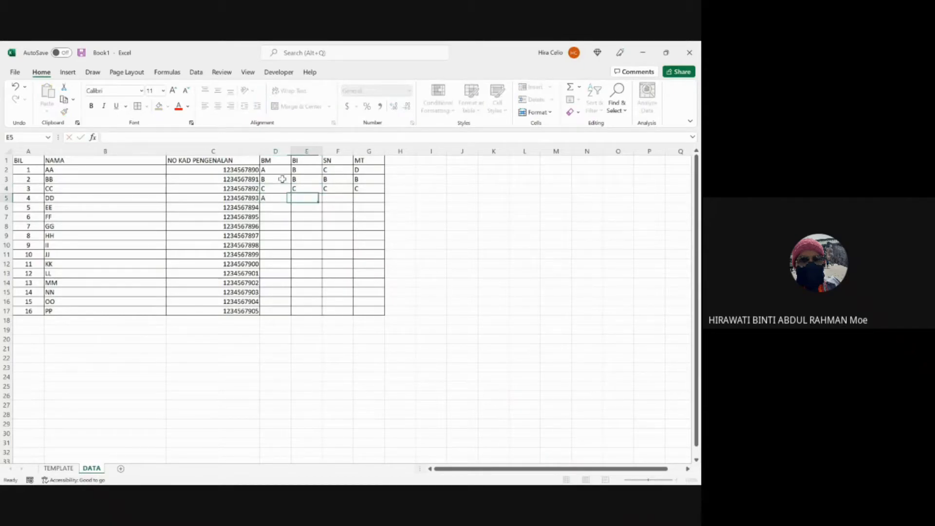
pyautogui.press('Right')
pyautogui.write('A')
pyautogui.press('Right')
pyautogui.write('A')
pyautogui.press('Return')
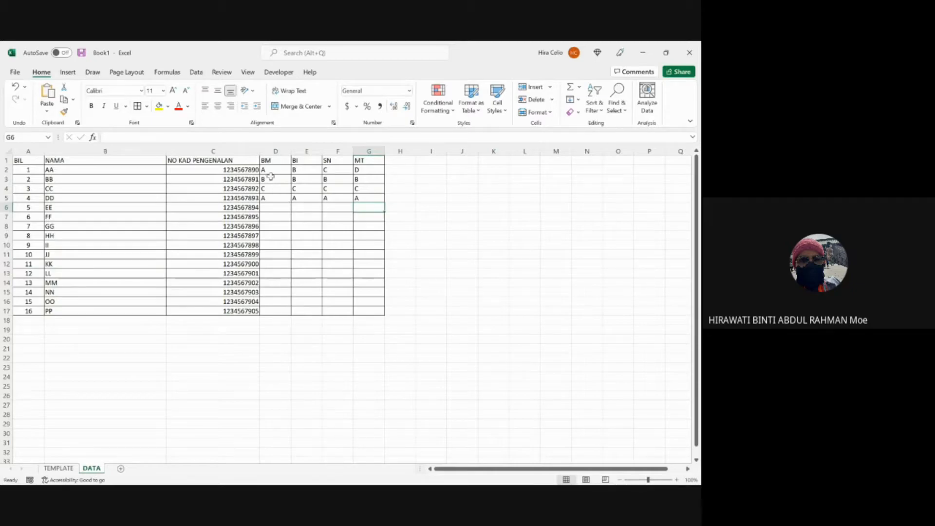
# Step: Copy the grade block D2:G5 into D6, D10 and D14 to cover row 17
pyautogui.click(269, 170)
pyautogui.moveTo(268, 170); pyautogui.dragTo(369, 199)
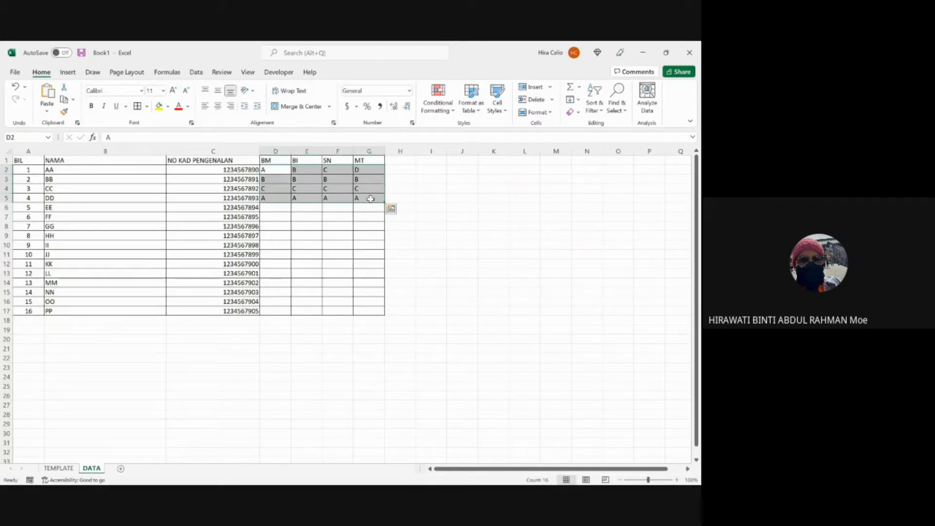
pyautogui.hotkey('ctrl', 'c')
pyautogui.click(264, 210)
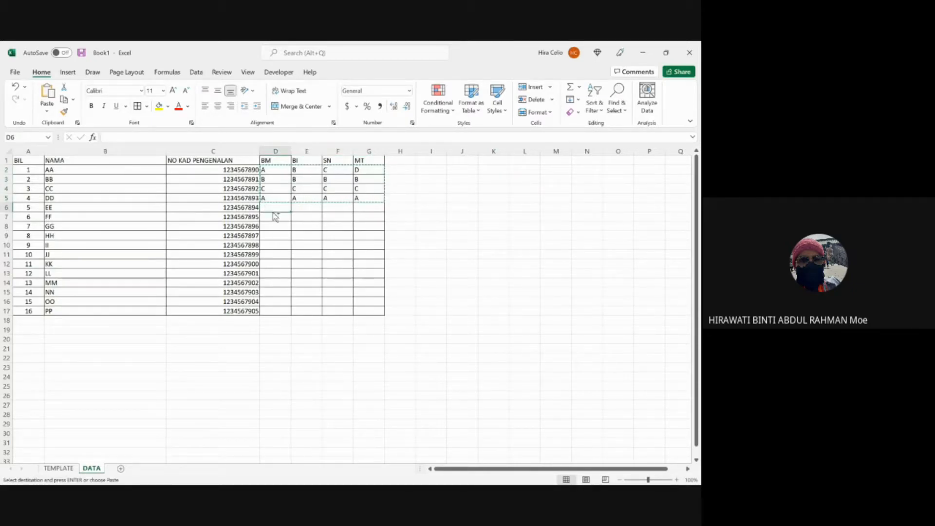
pyautogui.hotkey('ctrl', 'v')
pyautogui.click(277, 245)
pyautogui.hotkey('ctrl', 'v')
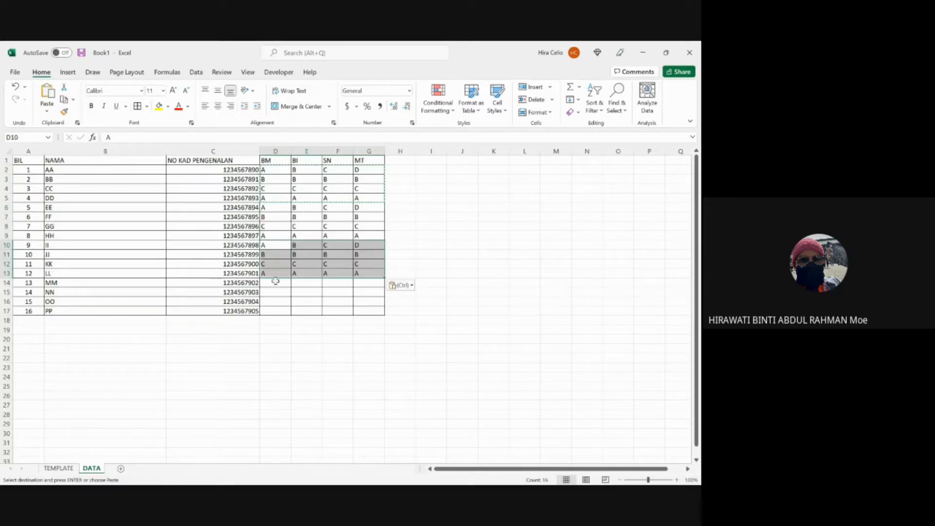
pyautogui.click(275, 282)
pyautogui.hotkey('ctrl', 'v')
pyautogui.click(557, 285)
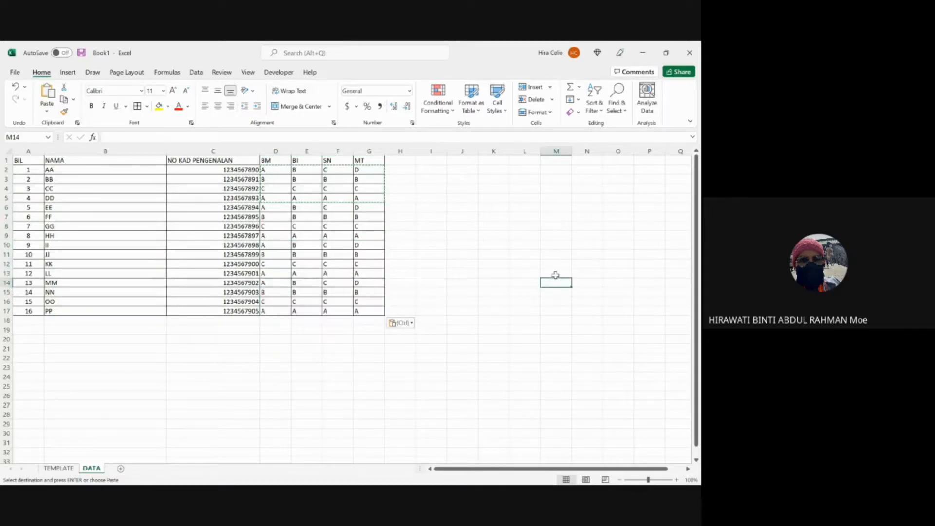
pyautogui.press('Escape')
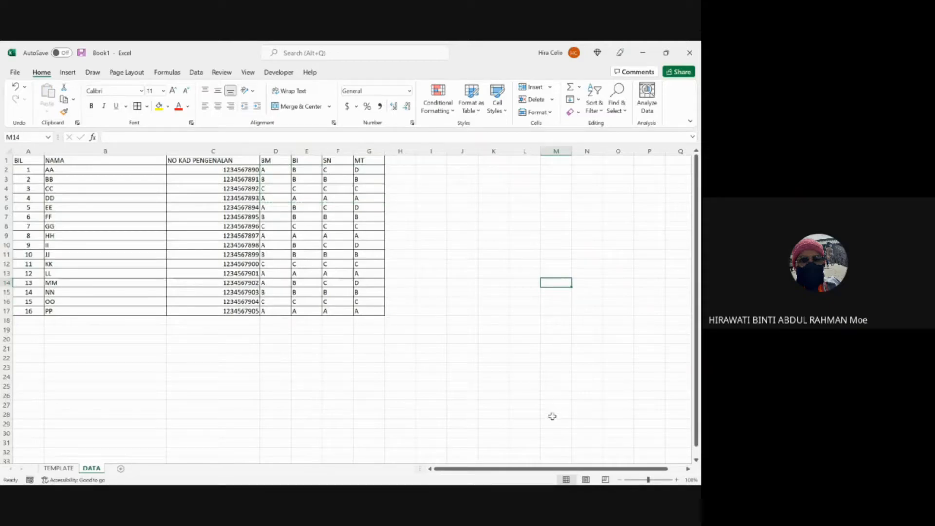
# Step: Give header cells A1:G1 a yellow fill with bold, centred headings
pyautogui.moveTo(28, 160); pyautogui.dragTo(378, 163)
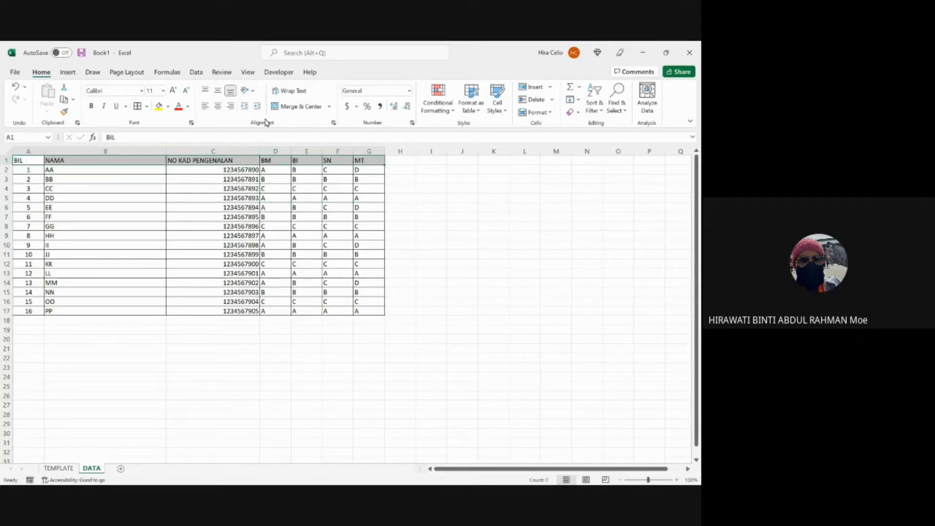
pyautogui.click(159, 105)
pyautogui.click(497, 206)
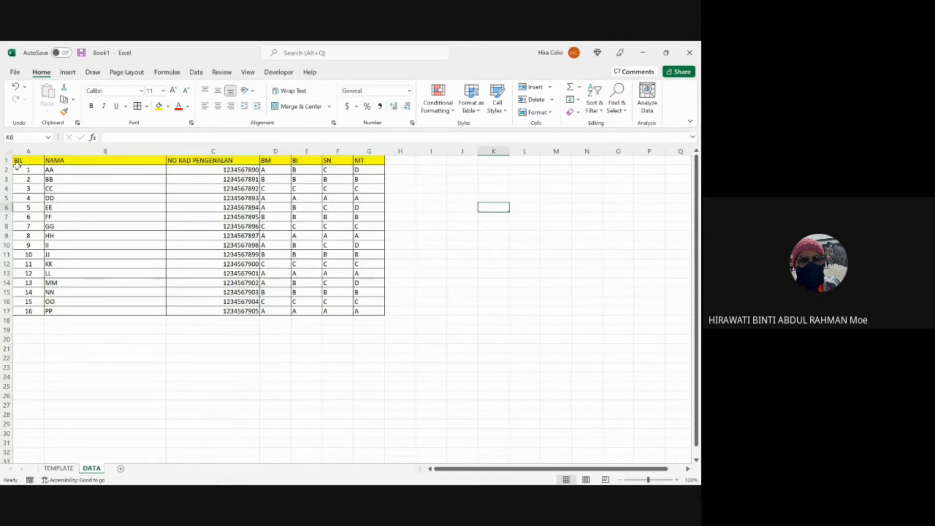
pyautogui.moveTo(20, 162); pyautogui.dragTo(361, 163)
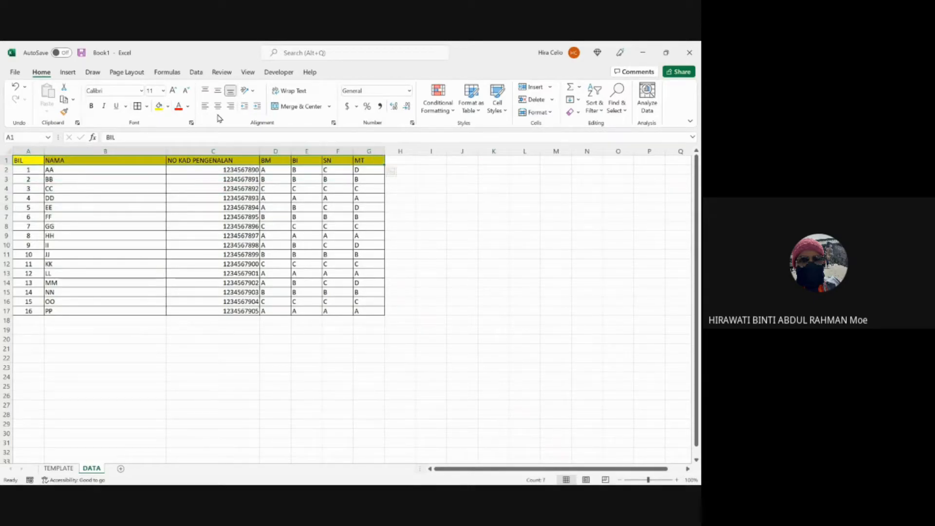
pyautogui.click(91, 105)
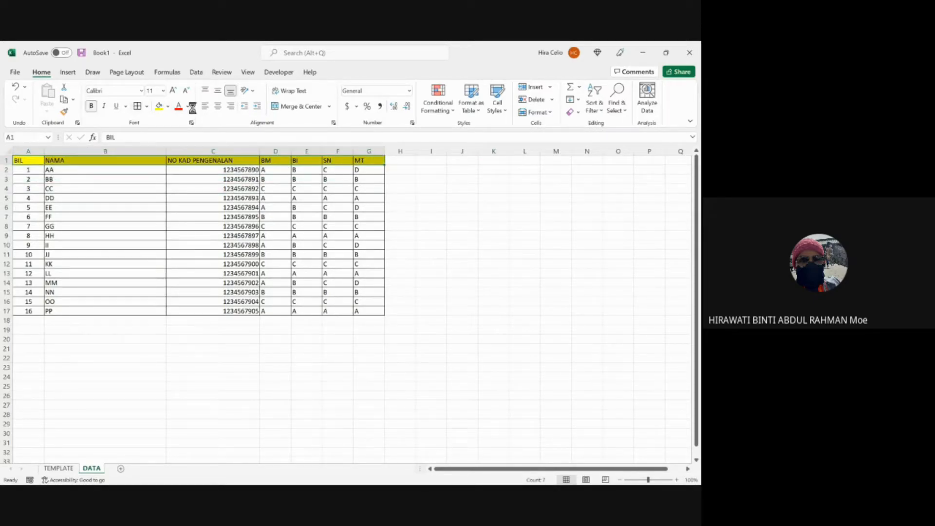
pyautogui.click(218, 106)
pyautogui.click(411, 190)
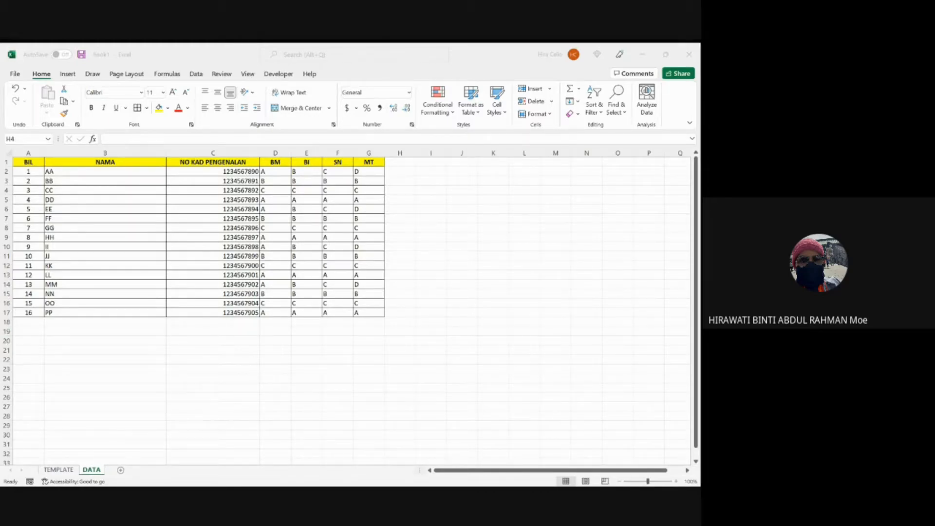
# Step: On the TEMPLATE sheet, enter the class teacher's name in A17 under NAMA GURU KELAS
pyautogui.click(59, 470)
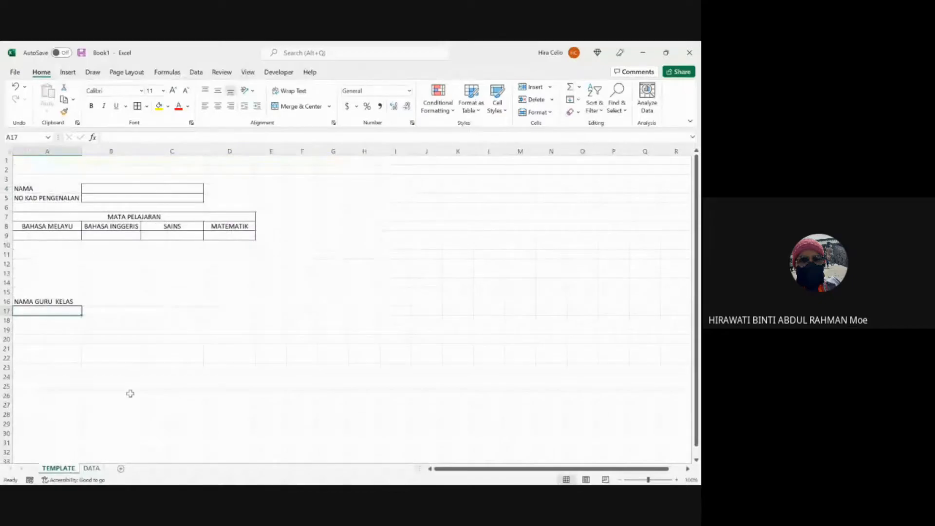
pyautogui.click(177, 348)
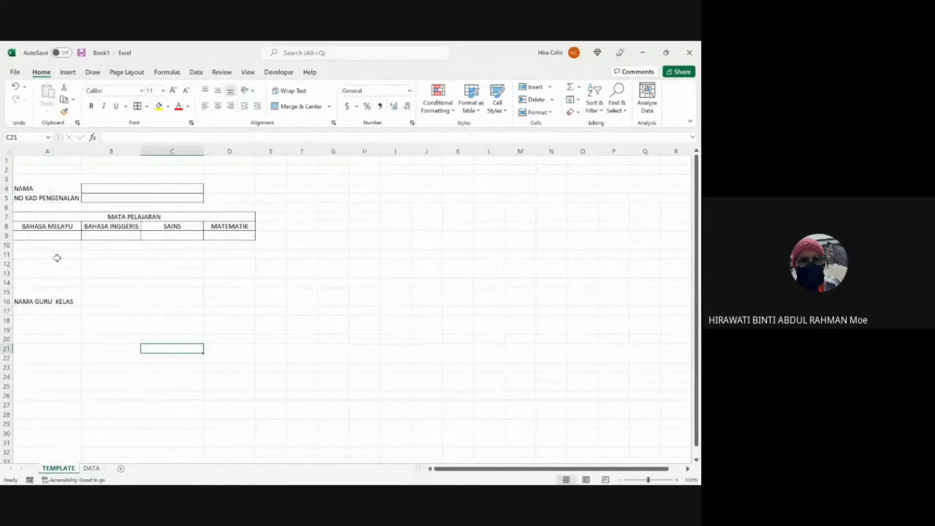
pyautogui.click(94, 469)
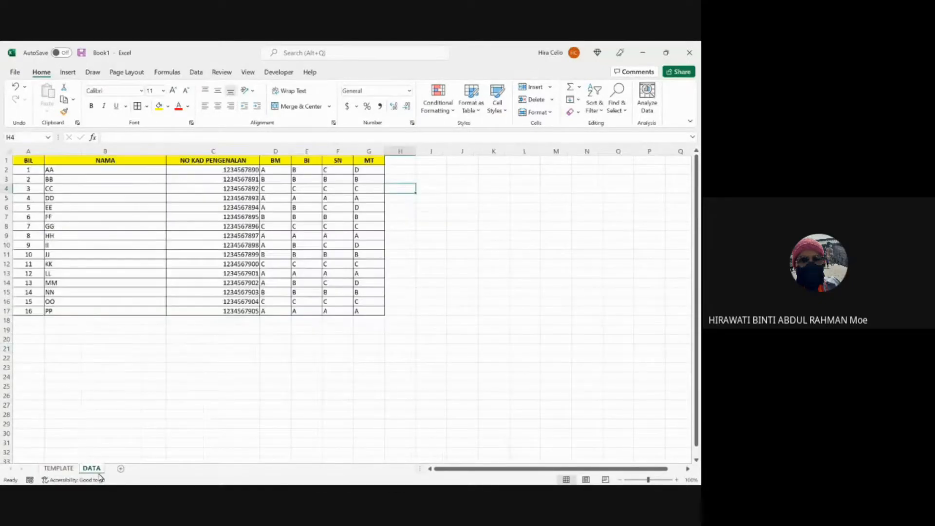
pyautogui.click(70, 470)
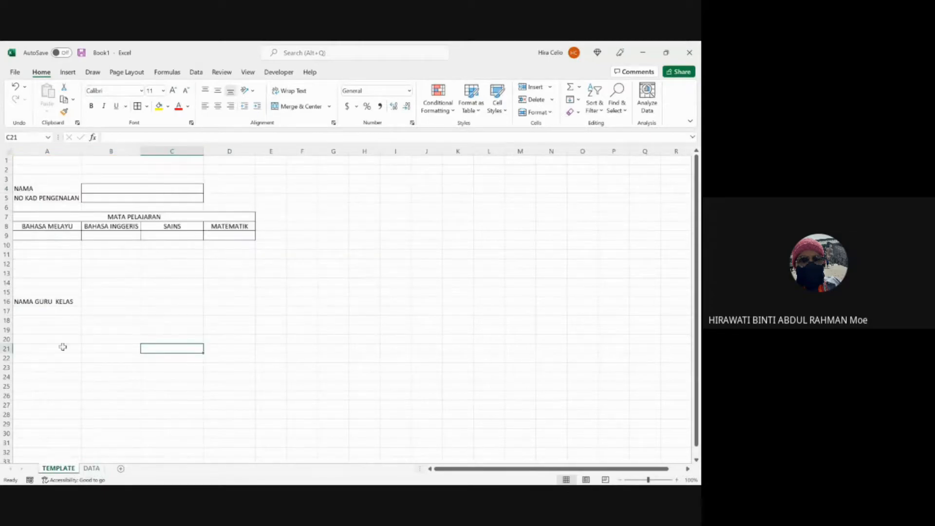
pyautogui.click(59, 313)
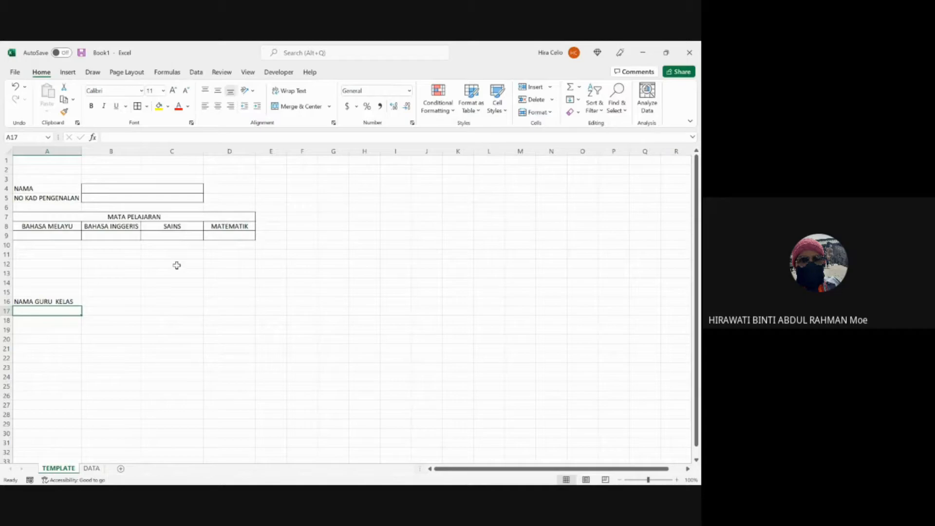
pyautogui.write('ALI BIN')
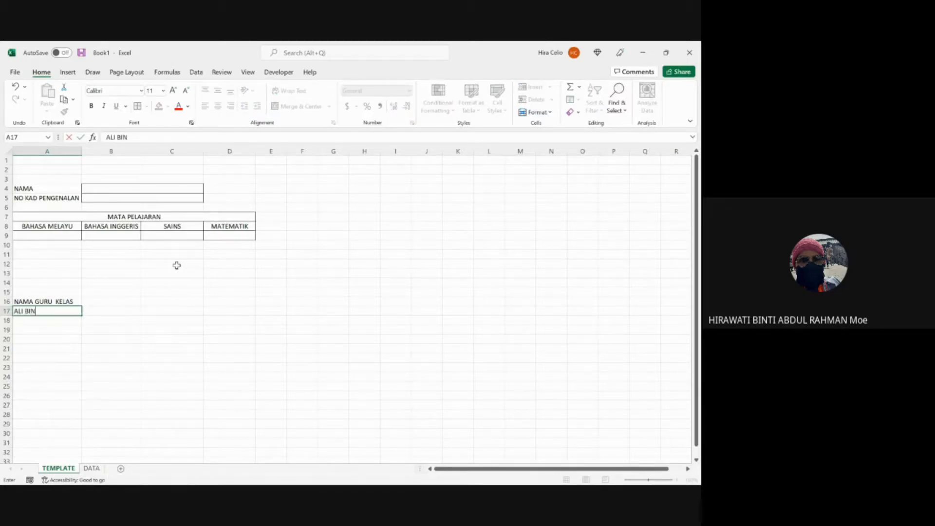
pyautogui.write(' ABU')
pyautogui.click(176, 270)
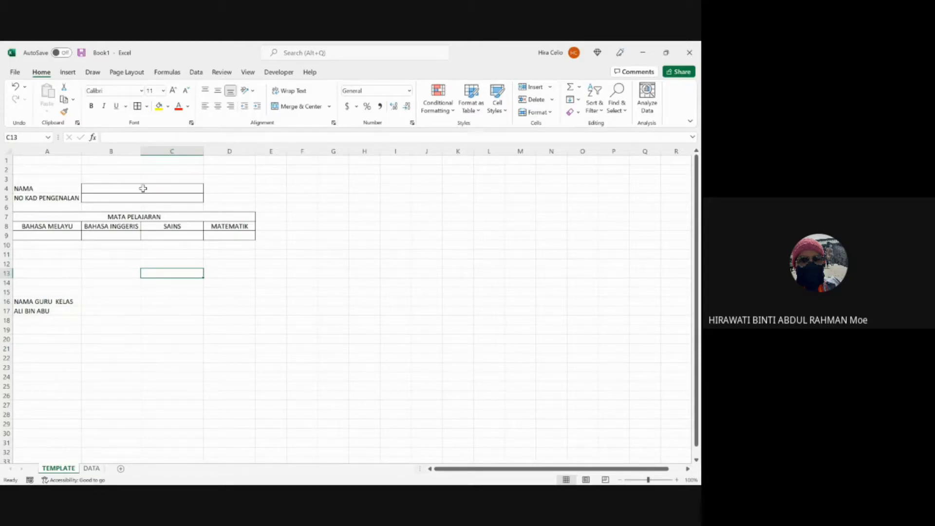
# Step: Change the A4 label from NAMA to NAMA MURID
pyautogui.click(14, 188)
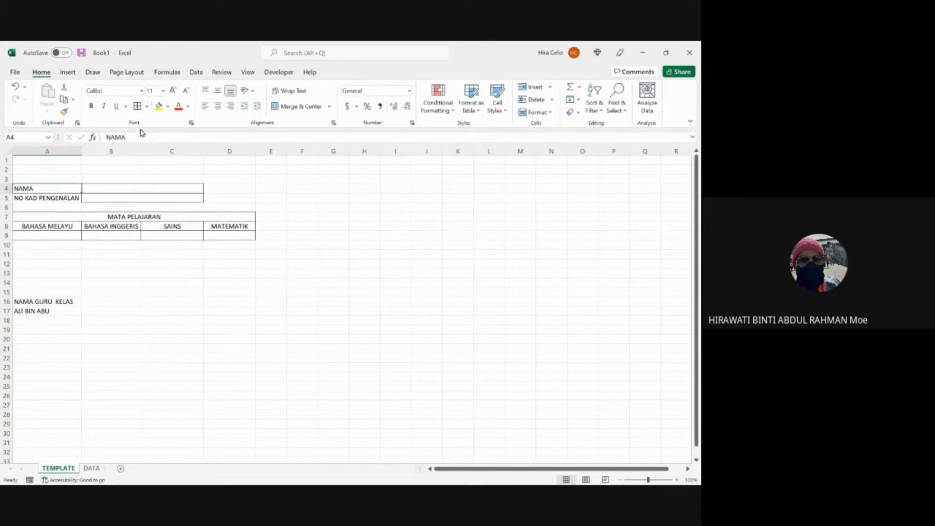
pyautogui.click(144, 138)
pyautogui.write('M')
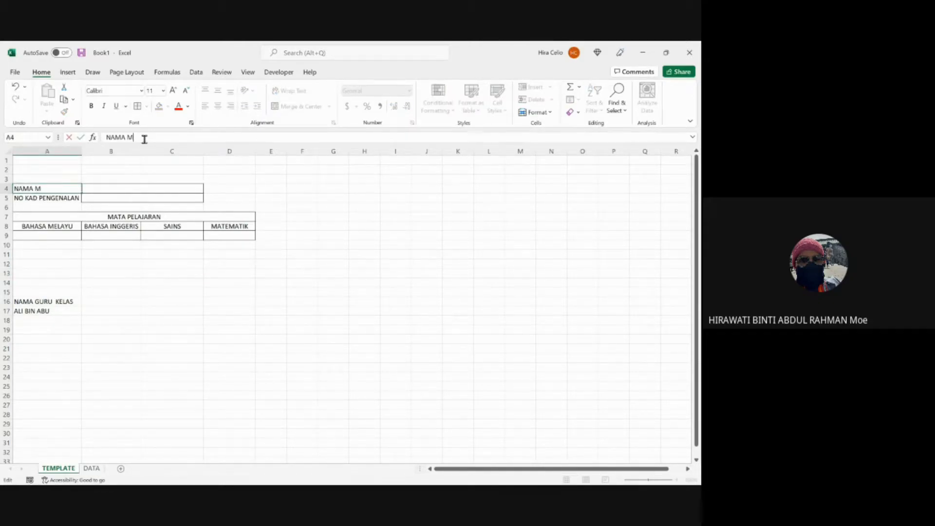
pyautogui.write('URID')
pyautogui.click(479, 265)
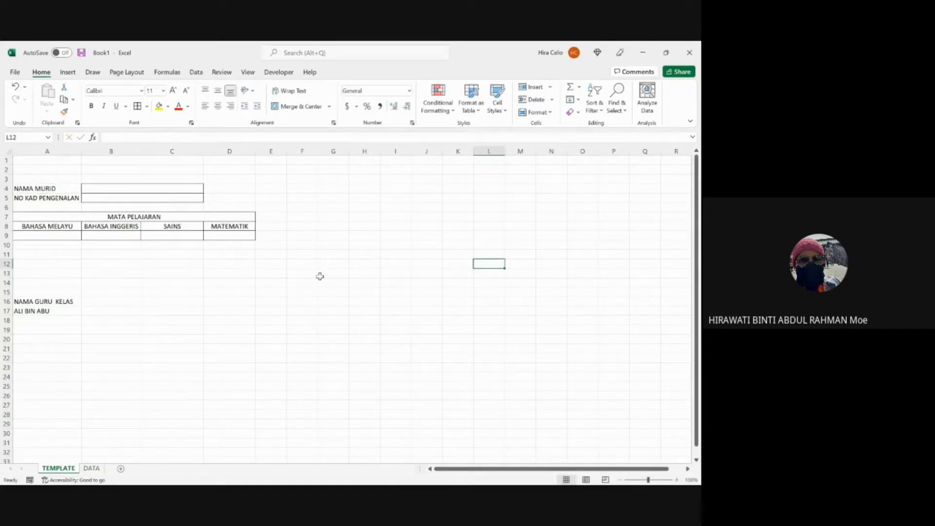
pyautogui.click(466, 219)
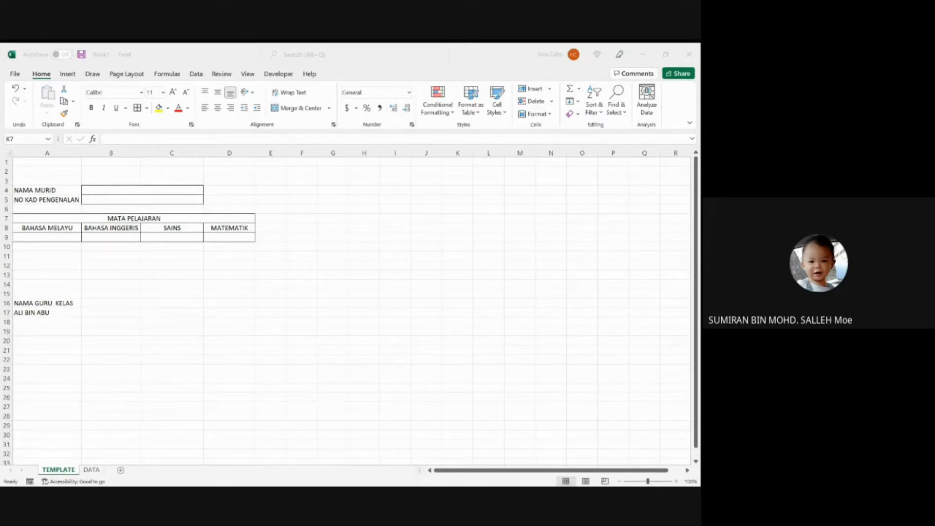
# Step: Switch to the DATA sheet to view the student grade table
pyautogui.click(88, 470)
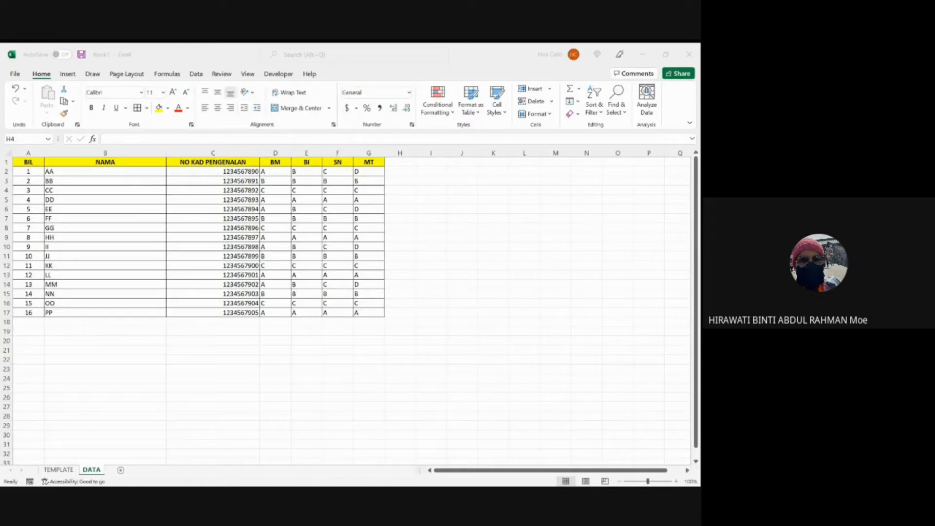
# Step: Type index number 1 into TEMPLATE cell K7 and give it a blue fill, bold and centring
pyautogui.click(72, 472)
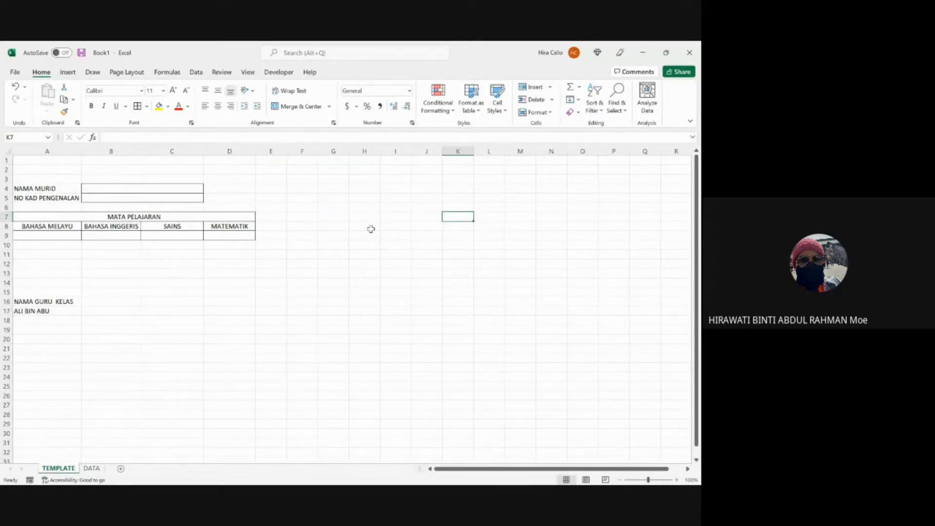
pyautogui.doubleClick(449, 218)
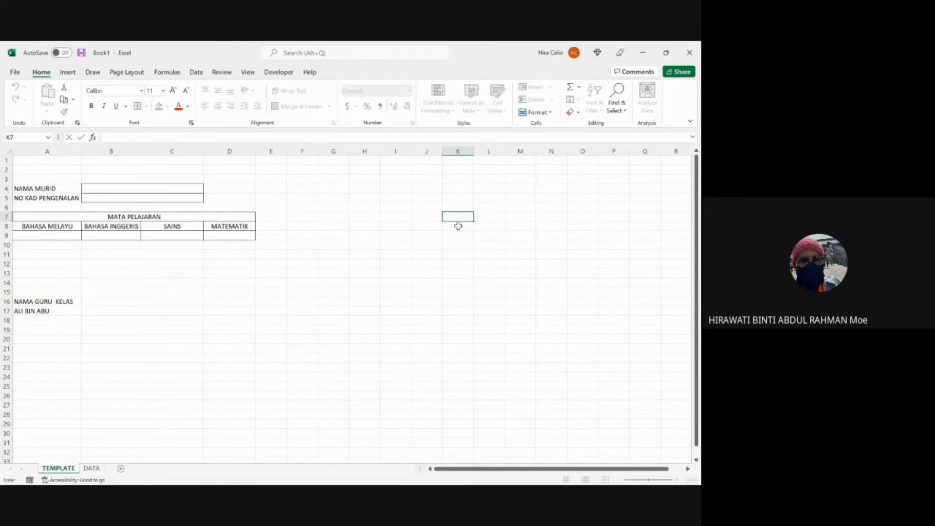
pyautogui.write('1')
pyautogui.press('Return')
pyautogui.click(464, 255)
pyautogui.click(461, 217)
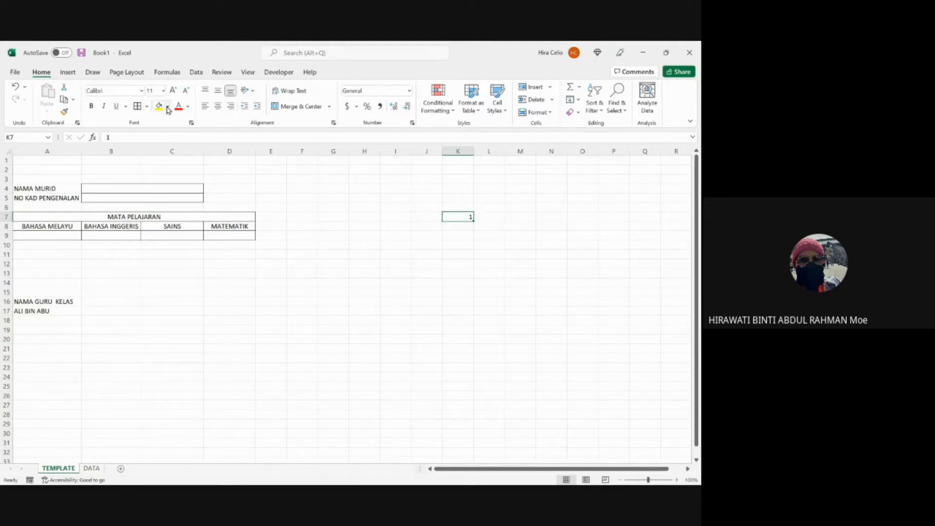
pyautogui.click(168, 107)
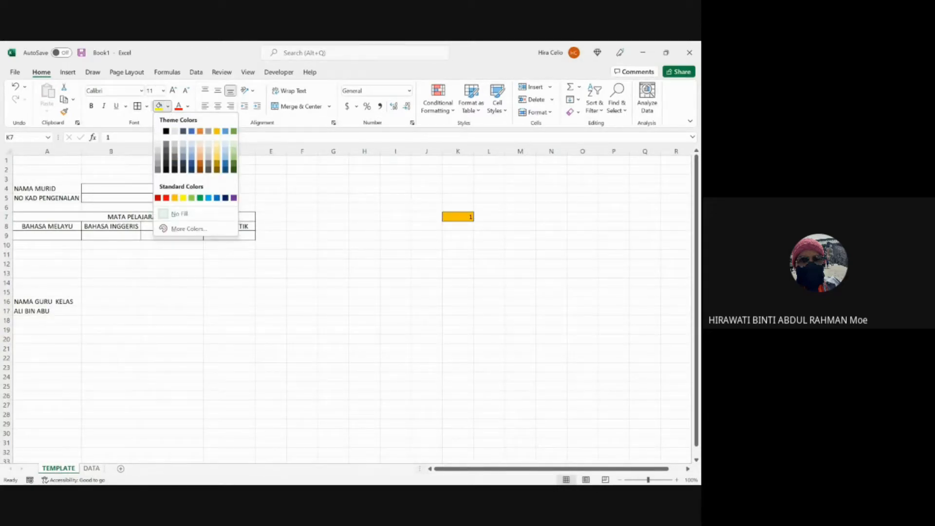
pyautogui.press('Escape')
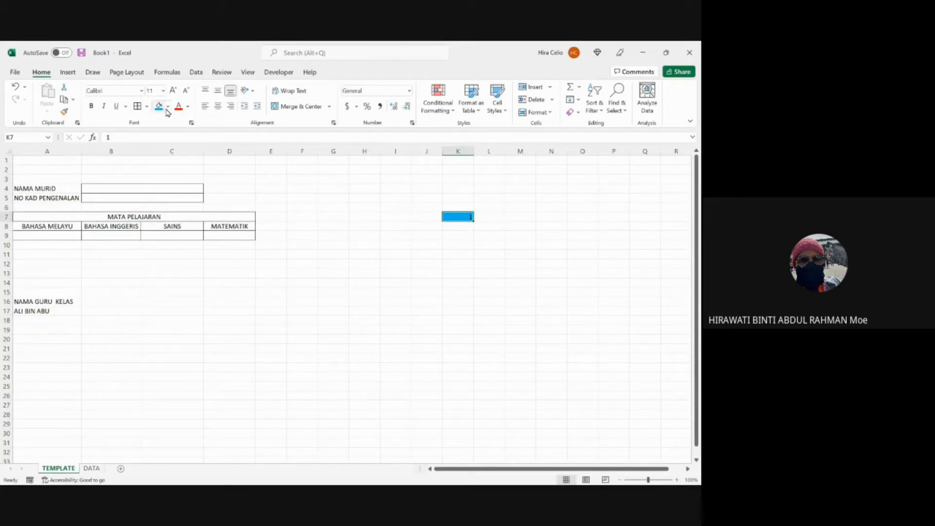
pyautogui.click(91, 106)
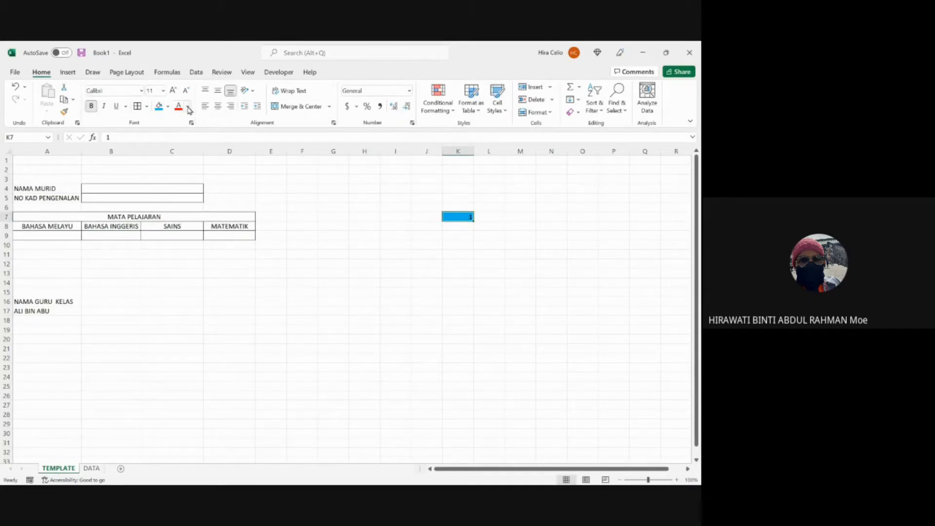
pyautogui.click(218, 106)
pyautogui.click(532, 217)
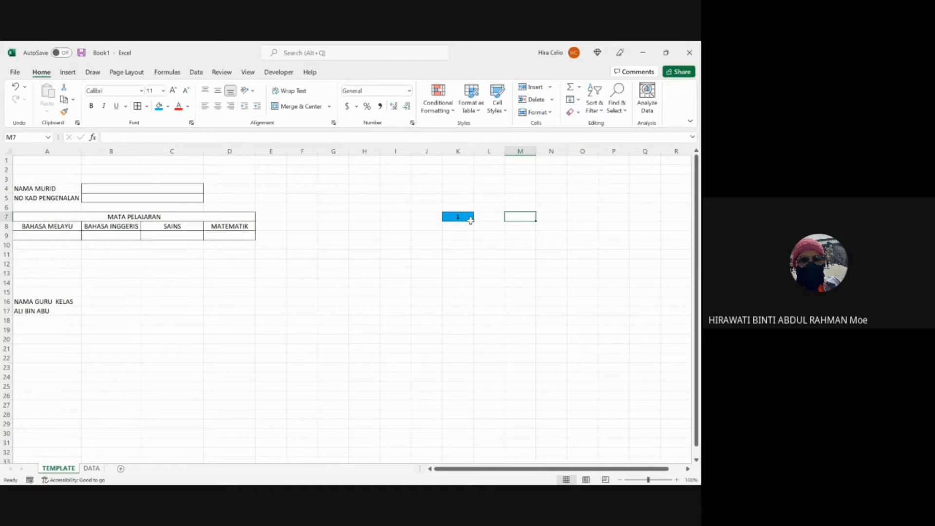
# Step: Open Customize the Ribbon options, toggle the Developer checkbox and confirm with OK
pyautogui.click(276, 73)
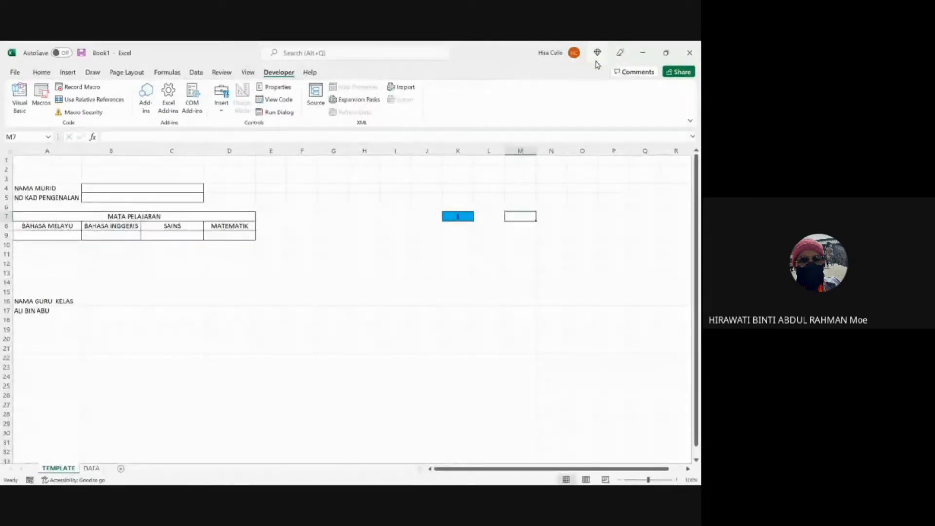
pyautogui.rightClick(677, 121)
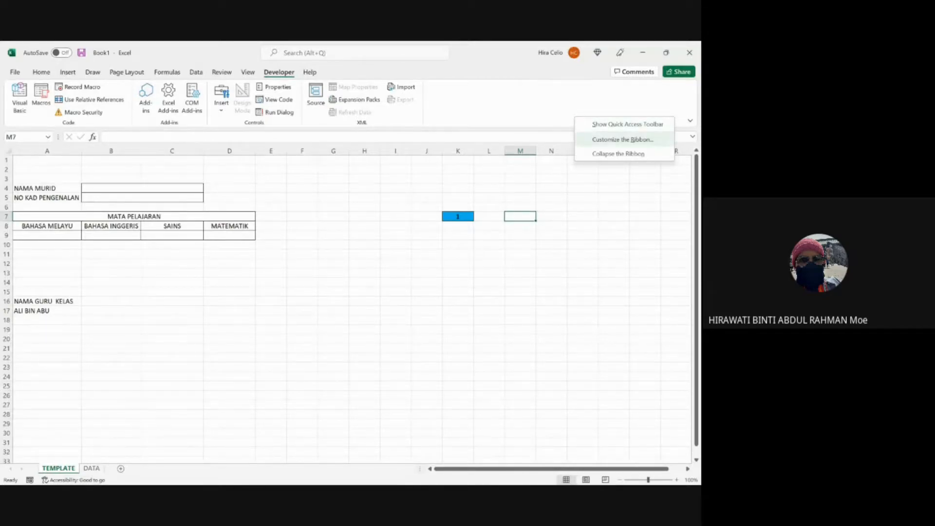
pyautogui.click(648, 140)
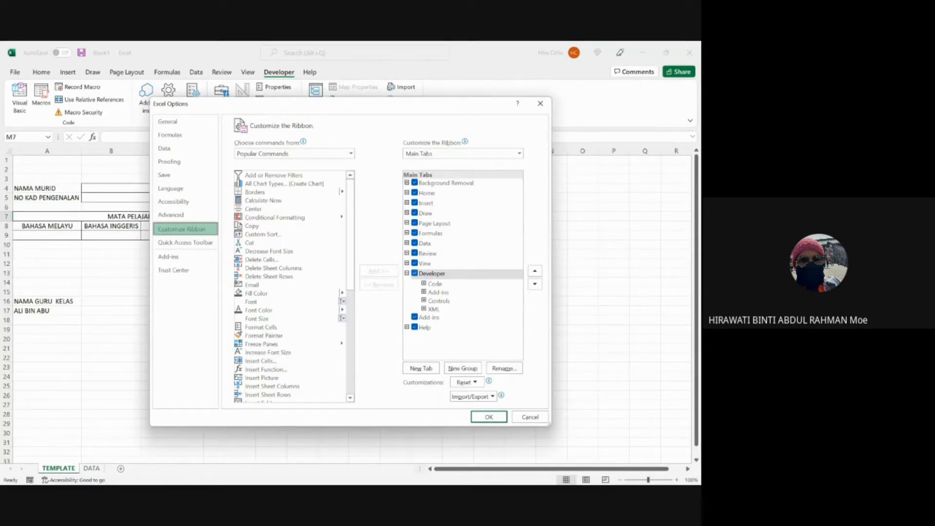
pyautogui.click(415, 274)
pyautogui.press('space')
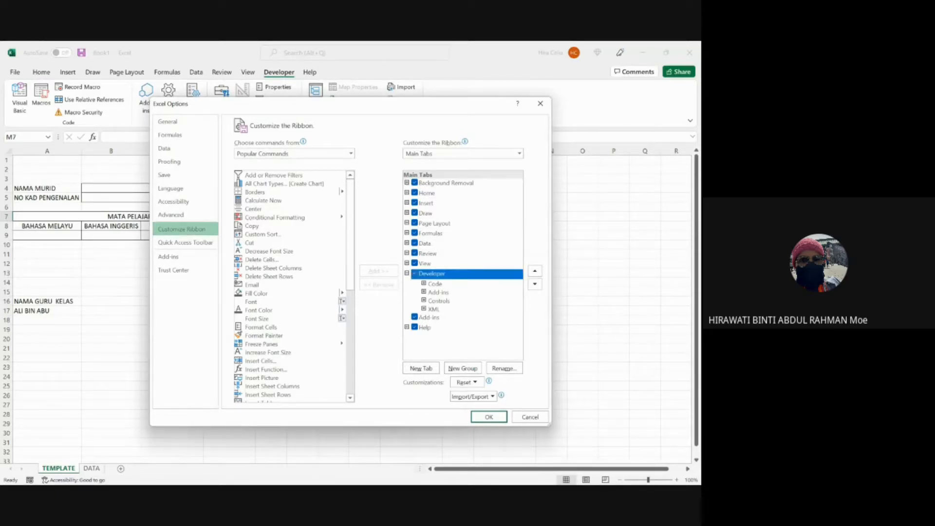
pyautogui.click(489, 417)
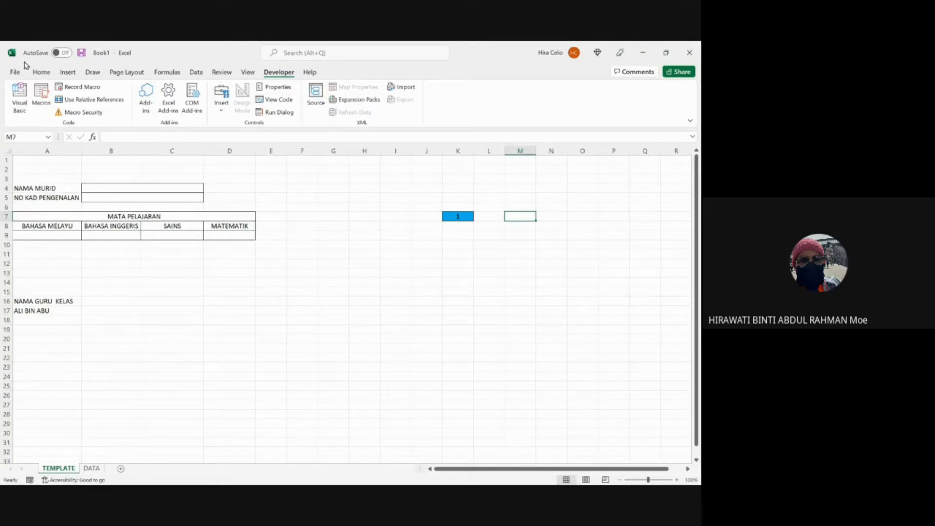
pyautogui.click(41, 72)
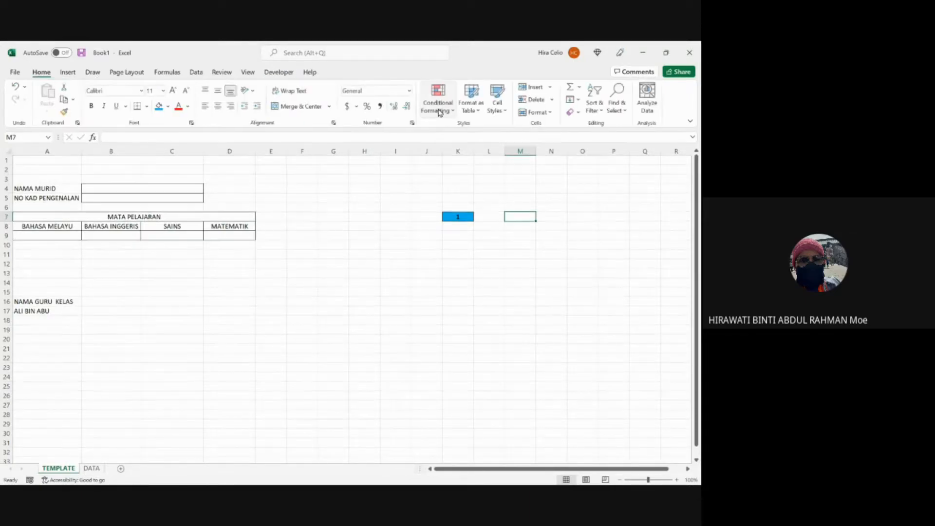
# Step: Reopen Customize the Ribbon, tick Developer, apply it and show the Developer tab
pyautogui.rightClick(681, 110)
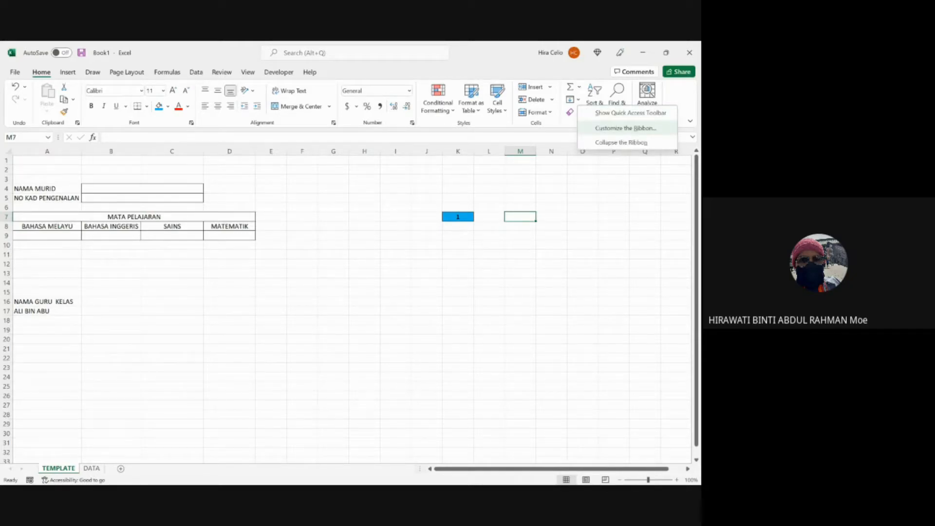
pyautogui.click(626, 128)
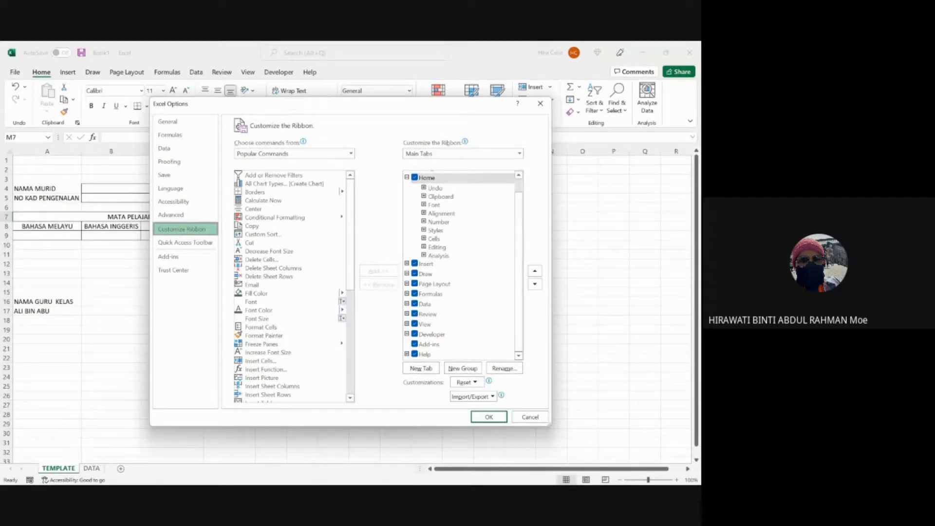
pyautogui.click(414, 334)
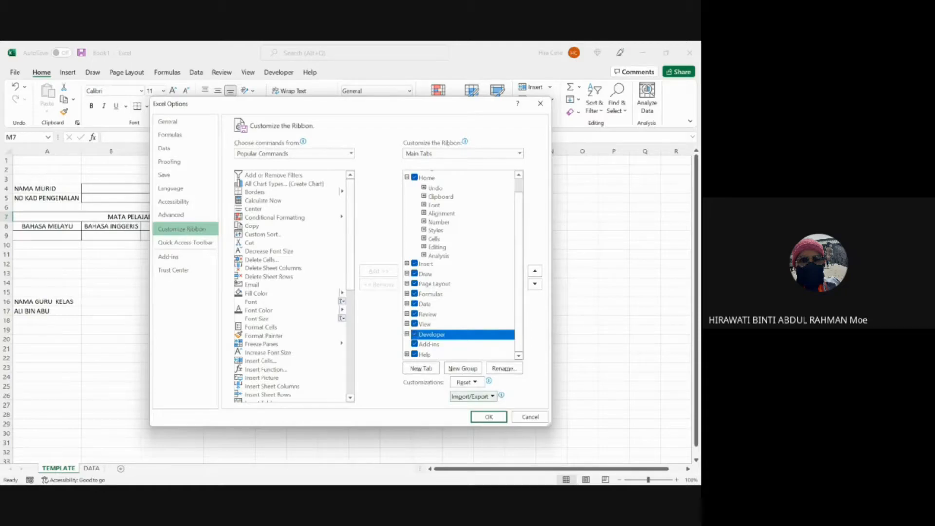
pyautogui.click(487, 417)
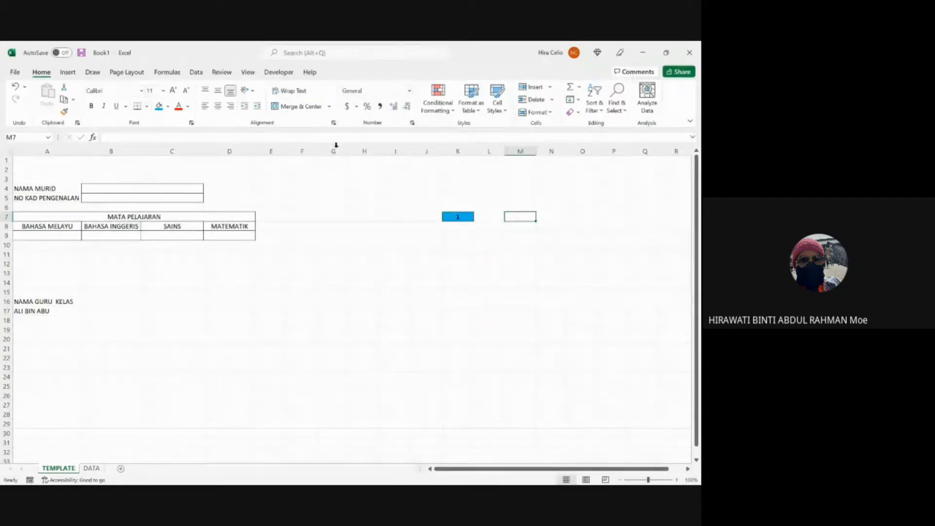
pyautogui.click(280, 72)
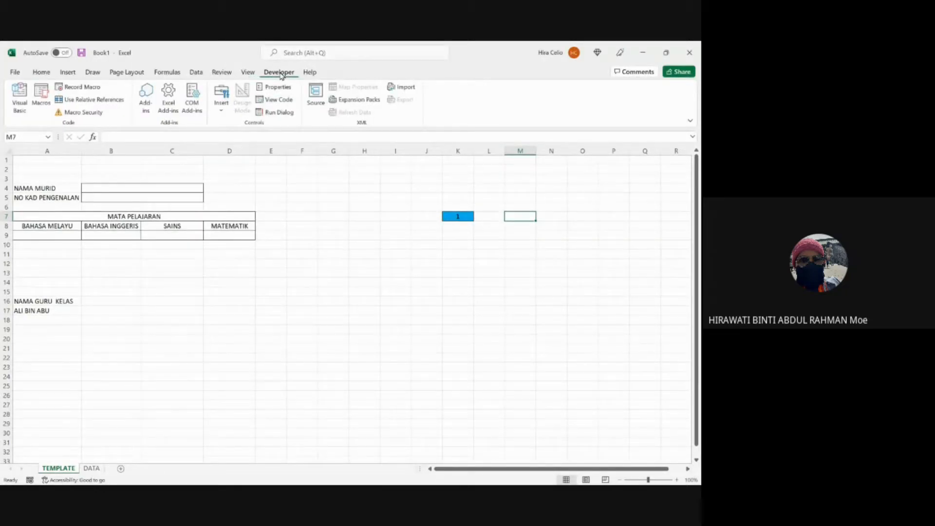
# Step: Draw a Spin Button form control in cell L7 beside the blue K7 cell
pyautogui.click(221, 108)
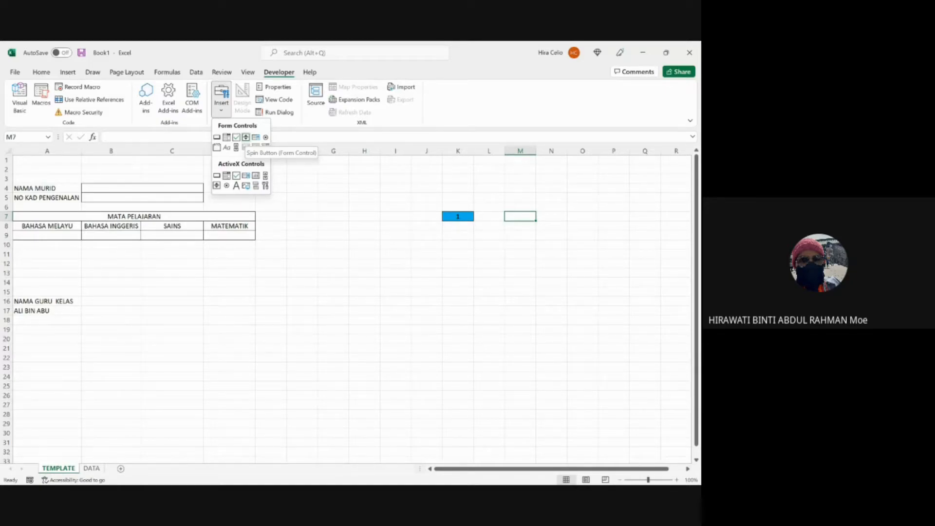
pyautogui.click(246, 137)
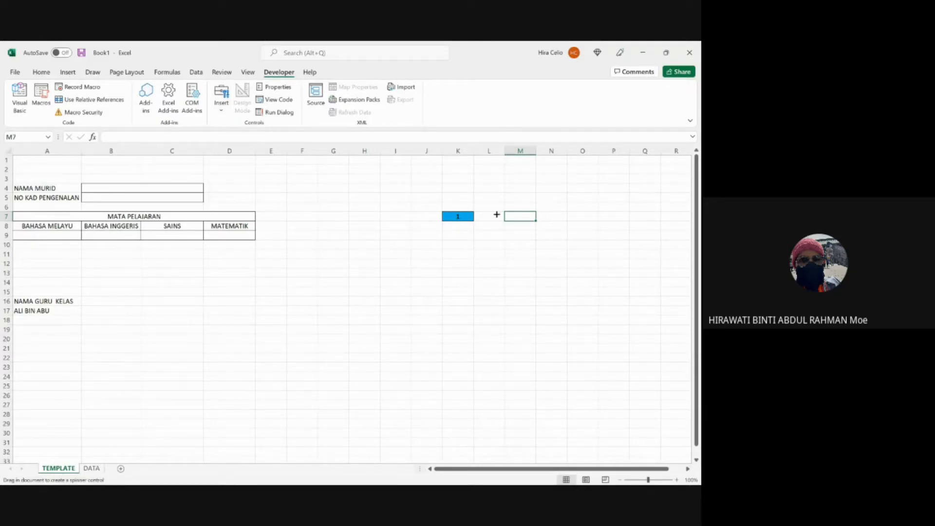
pyautogui.moveTo(484, 213); pyautogui.dragTo(509, 222)
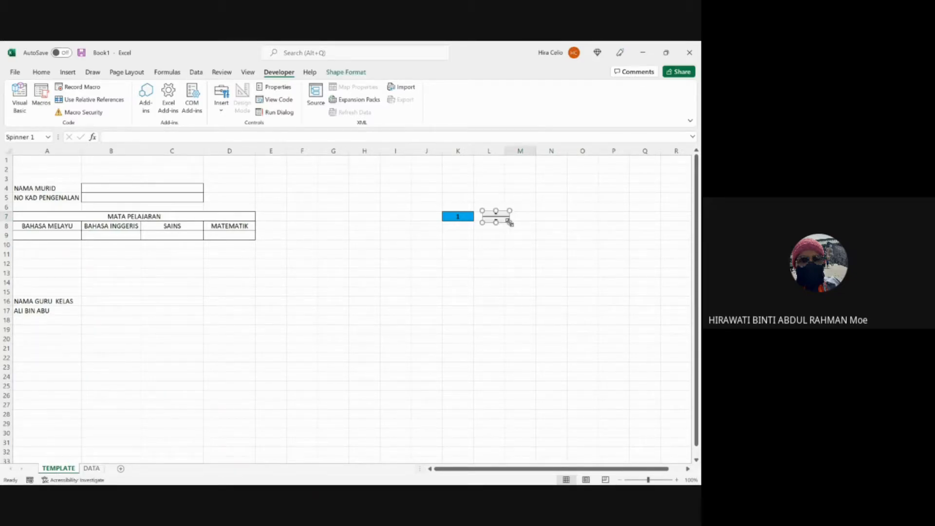
pyautogui.click(534, 215)
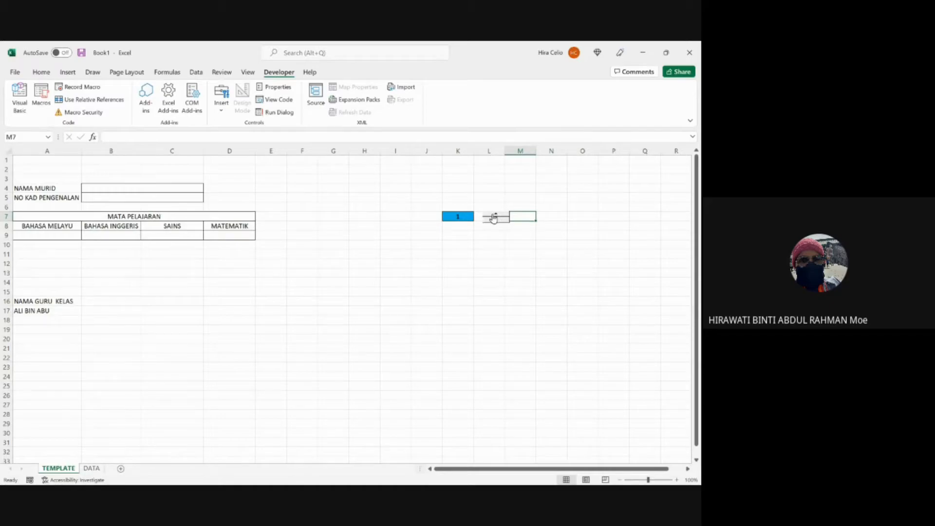
# Step: Make row 7 taller and middle-align K7's value vertically
pyautogui.moveTo(9, 219); pyautogui.dragTo(8, 233)
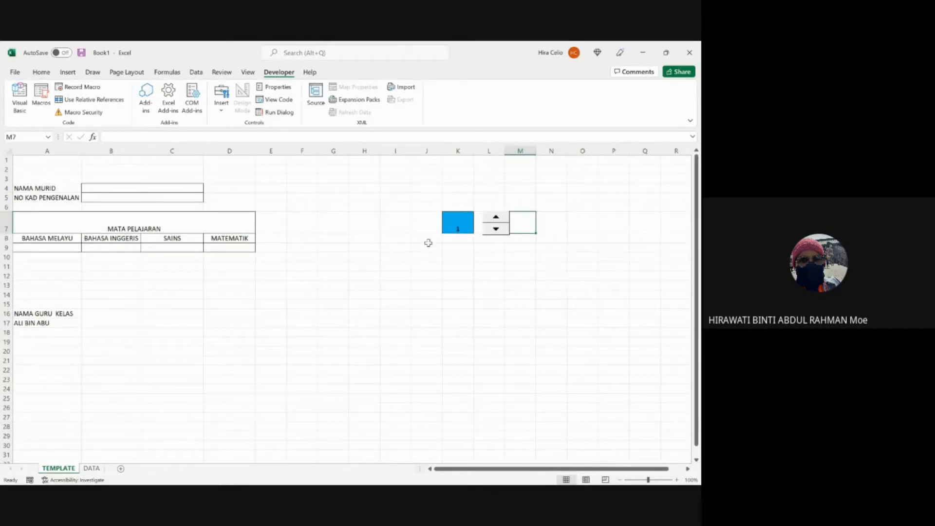
pyautogui.click(453, 224)
pyautogui.click(41, 72)
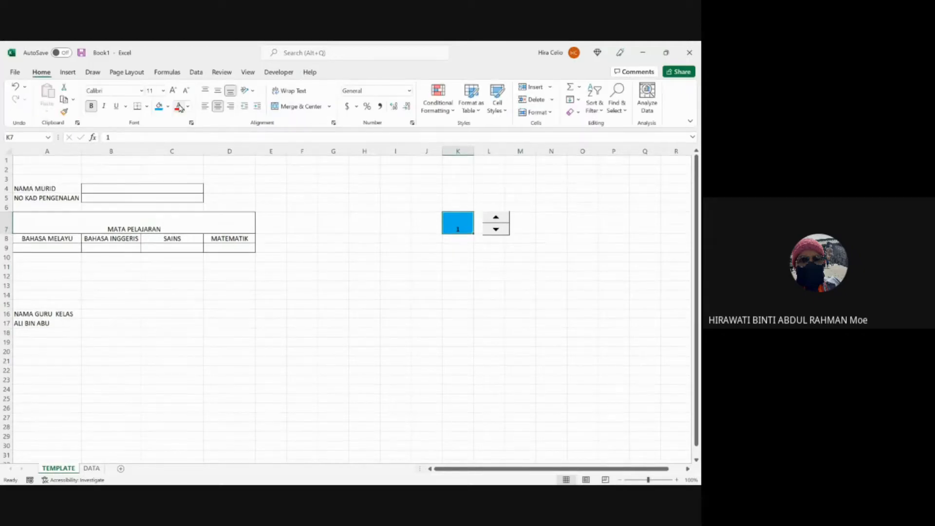
pyautogui.click(217, 91)
pyautogui.click(562, 223)
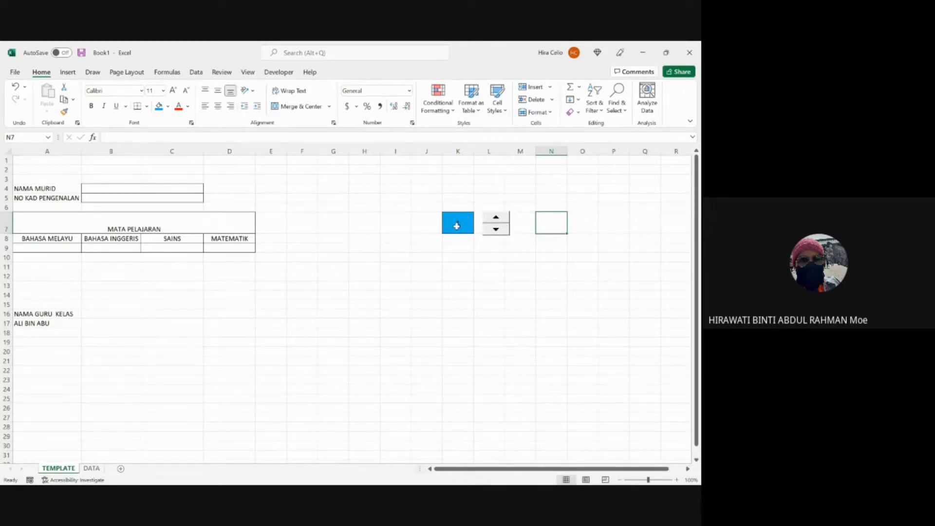
# Step: Set the spin button's Cell link to $K$7 in Format Control
pyautogui.rightClick(495, 226)
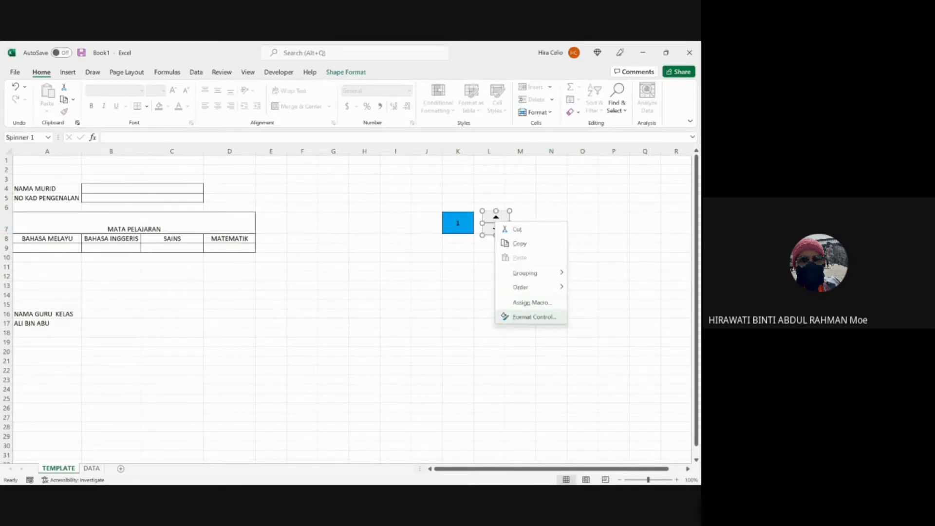
pyautogui.click(534, 317)
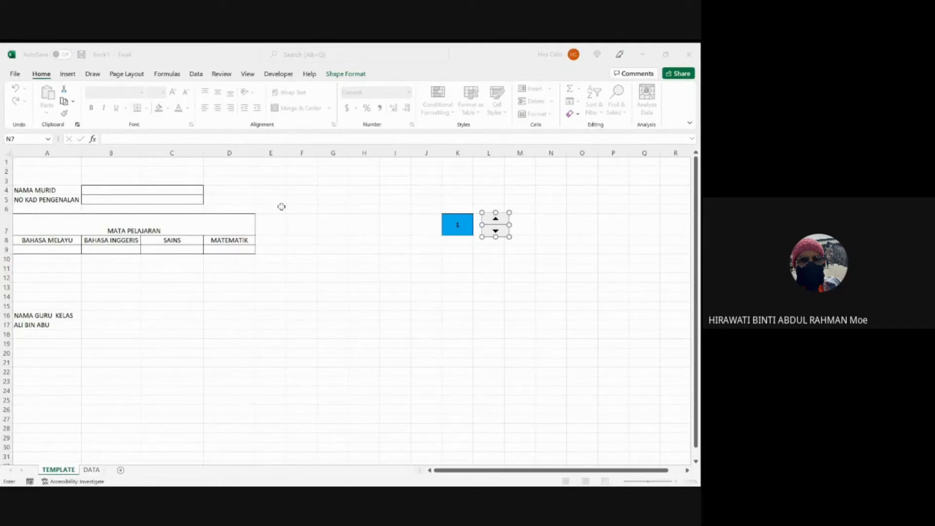
pyautogui.click(458, 226)
pyautogui.click(276, 311)
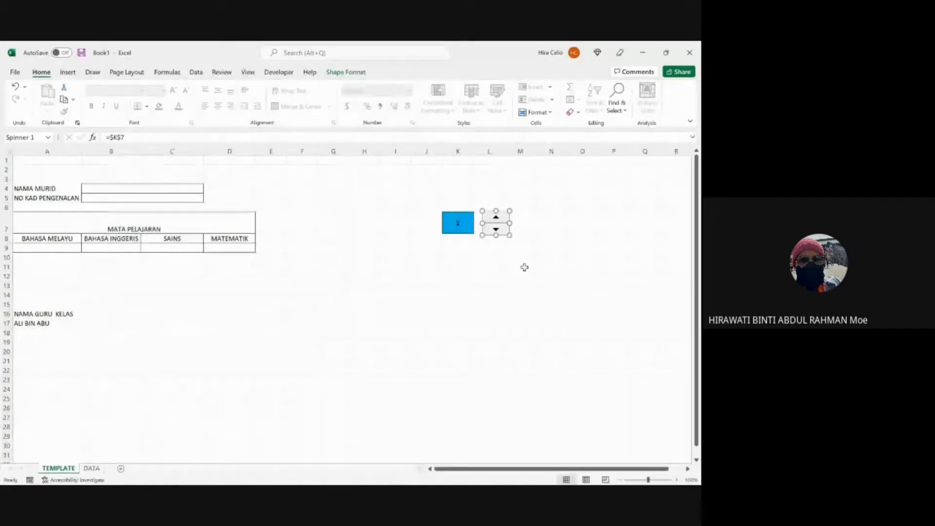
pyautogui.click(506, 247)
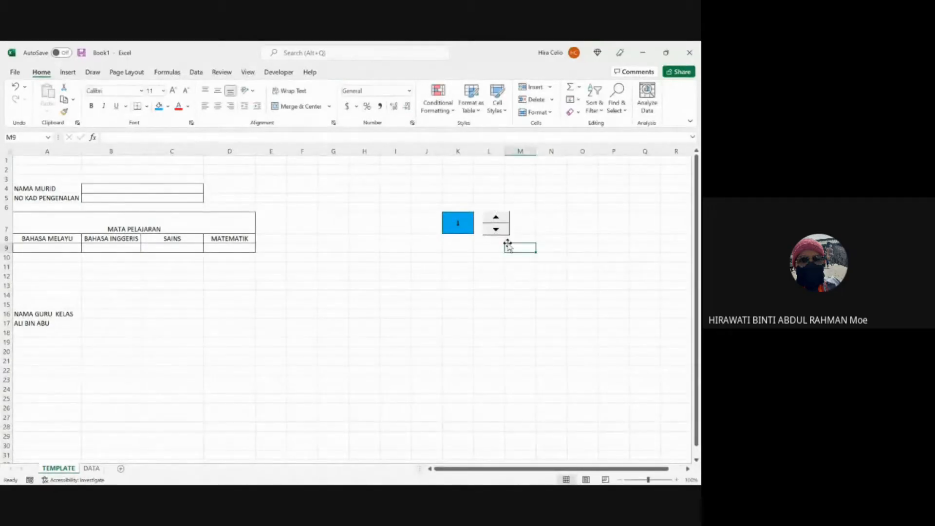
pyautogui.click(496, 217)
pyautogui.click(496, 221)
pyautogui.click(497, 221)
pyautogui.click(497, 220)
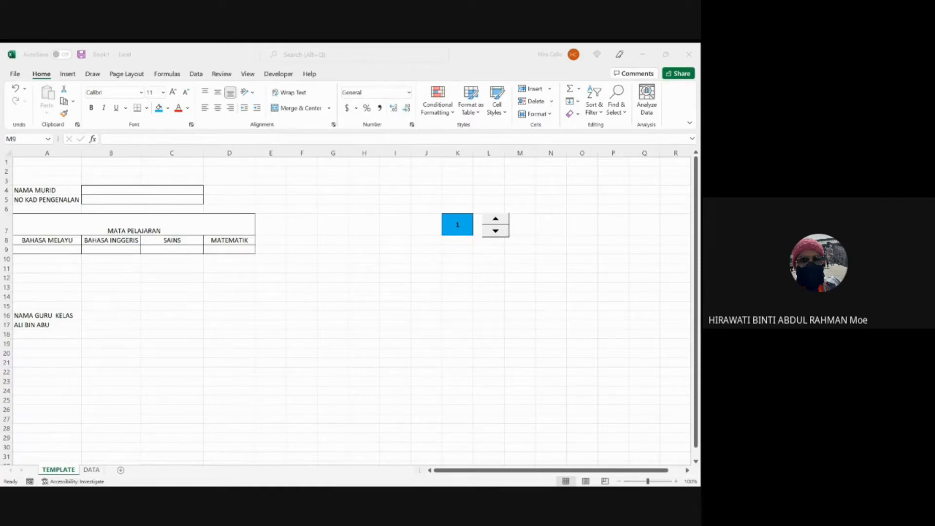
pyautogui.click(575, 214)
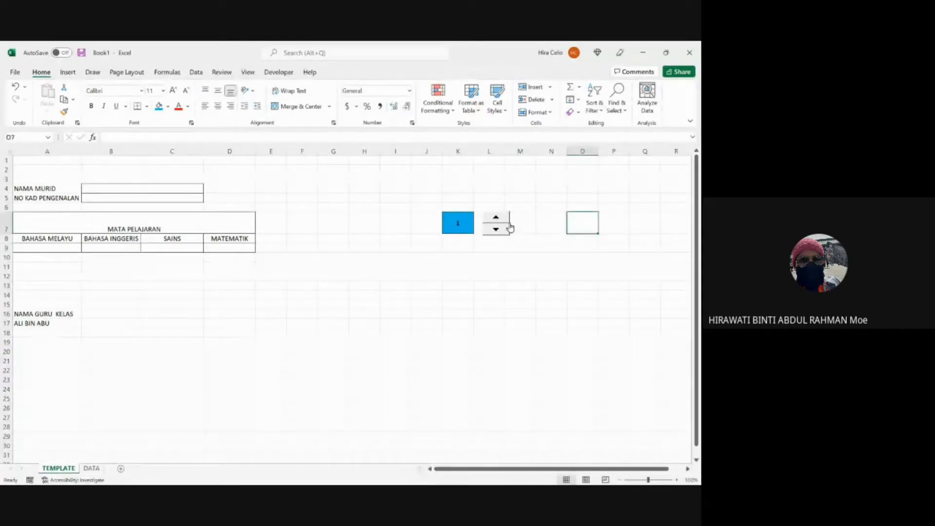
pyautogui.rightClick(498, 225)
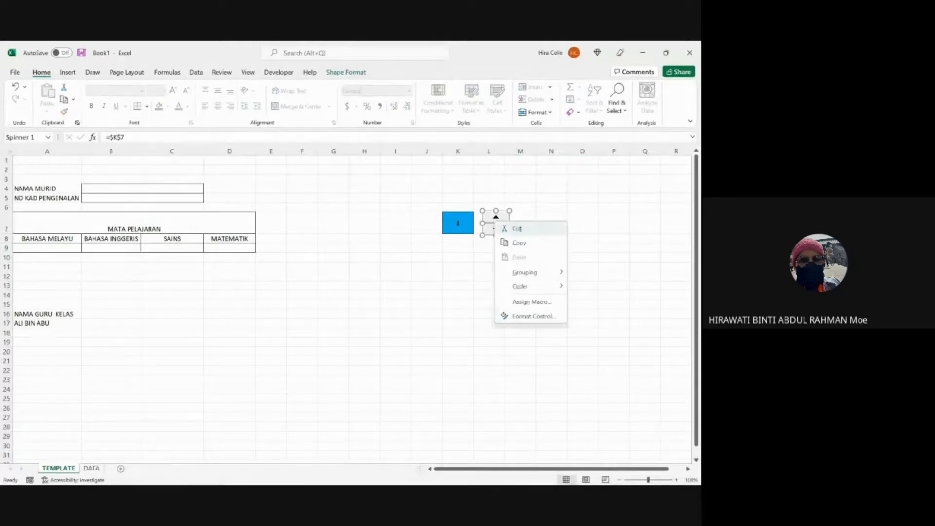
# Step: Remove the spin button and middle-align the MATA PELAJARAN heading vertically
pyautogui.press('Escape')
pyautogui.press('Escape')
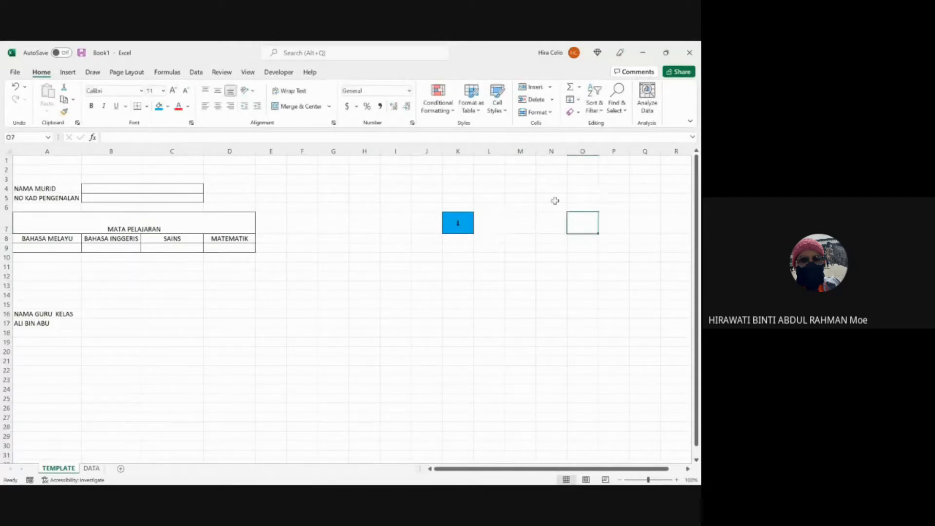
pyautogui.click(458, 220)
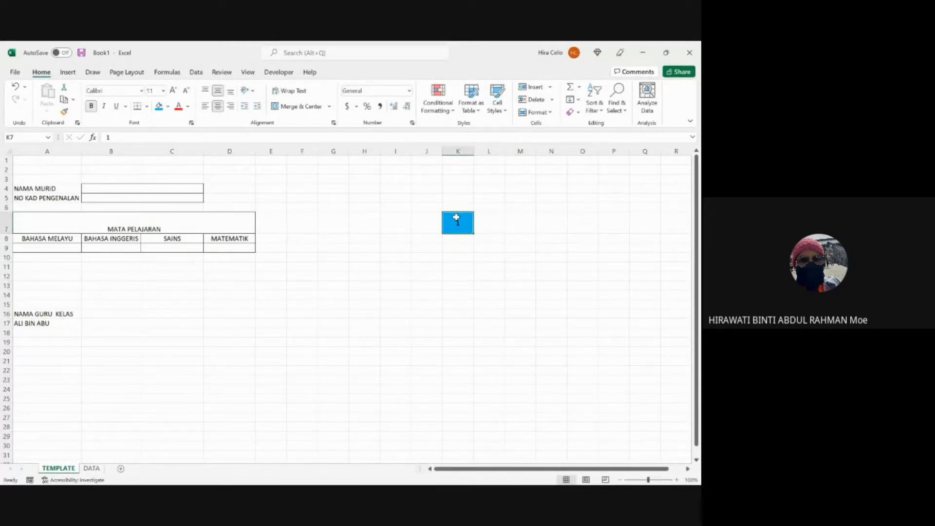
pyautogui.click(133, 224)
pyautogui.click(218, 90)
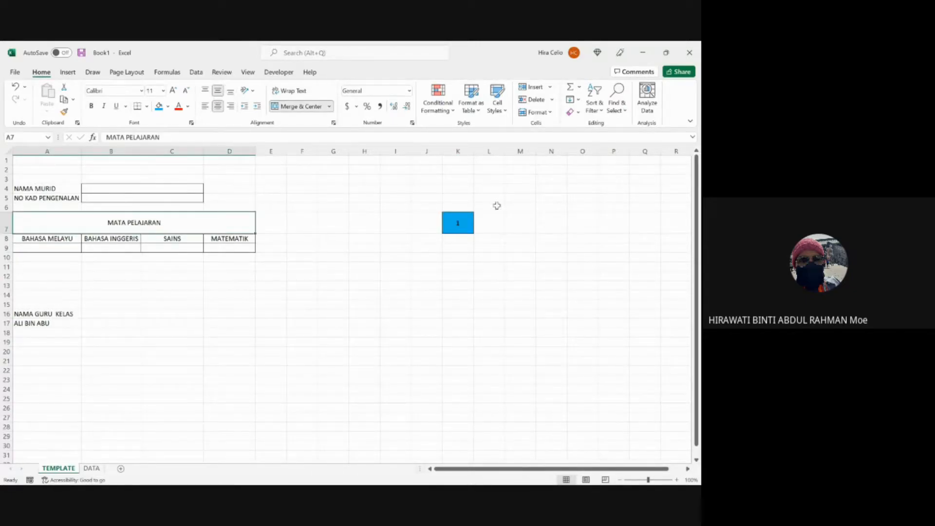
pyautogui.click(459, 222)
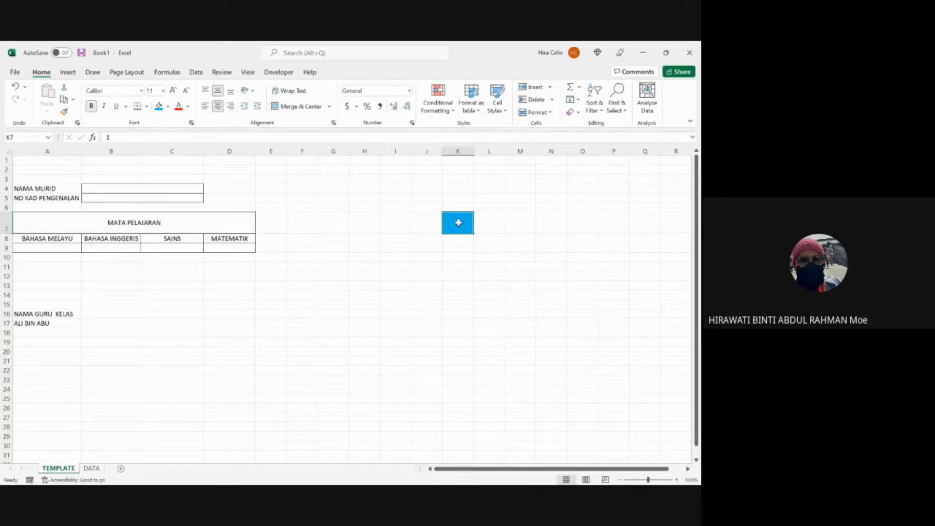
# Step: Delete column K, then give the new K7 a blue fill and All Borders
pyautogui.rightClick(468, 151)
pyautogui.click(493, 247)
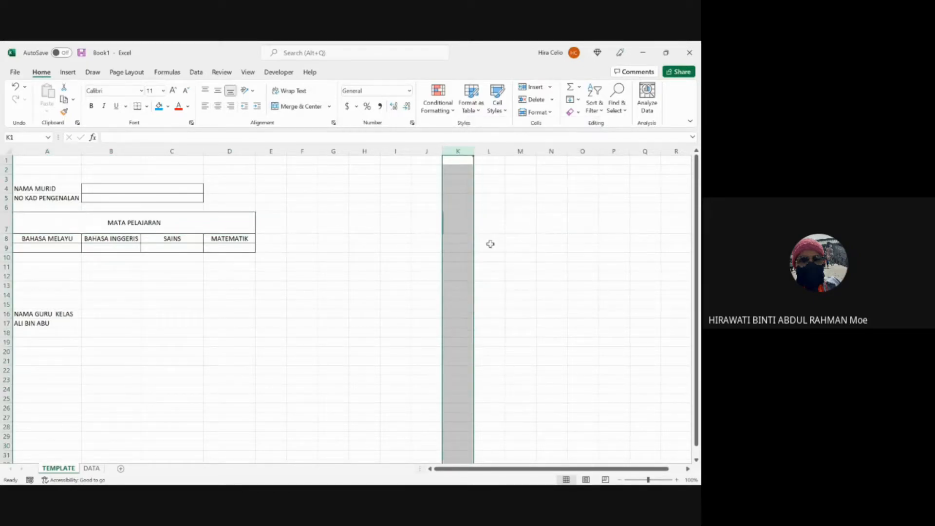
pyautogui.click(456, 224)
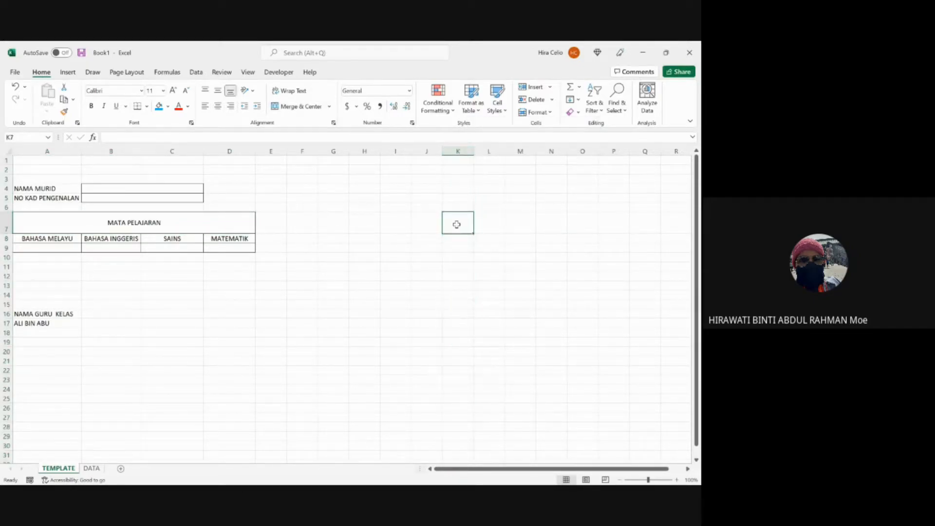
pyautogui.click(161, 108)
pyautogui.click(146, 106)
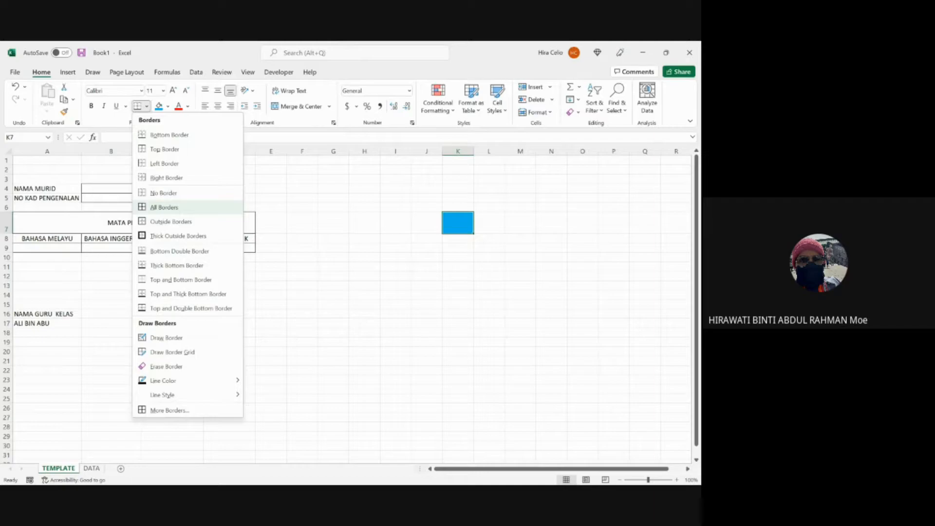
pyautogui.click(165, 207)
pyautogui.click(515, 275)
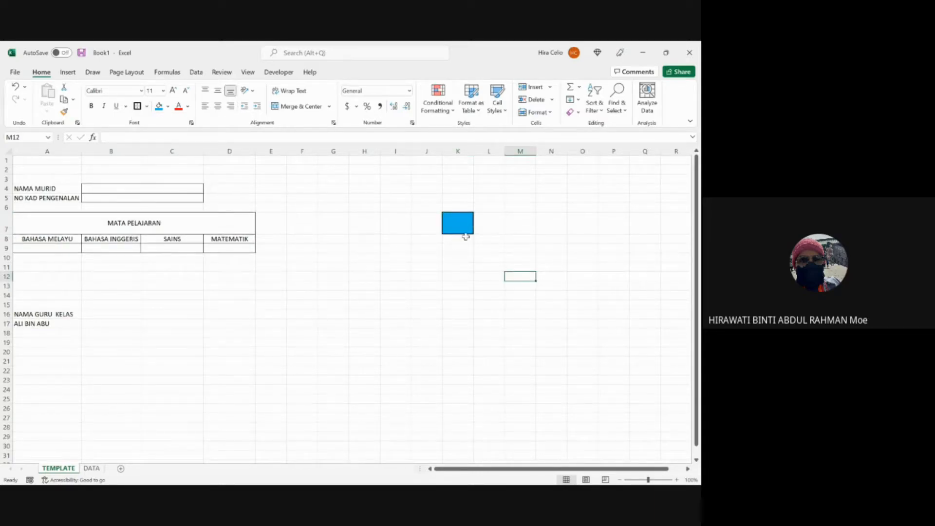
# Step: Enter 1 in K7, centred horizontally and vertically, bold, font size 12
pyautogui.click(457, 222)
pyautogui.write('1')
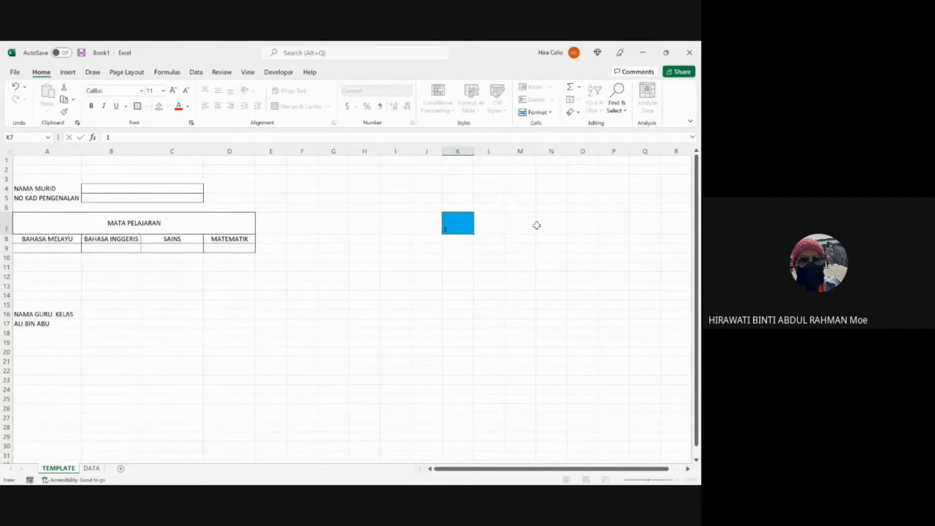
pyautogui.click(537, 226)
pyautogui.click(466, 223)
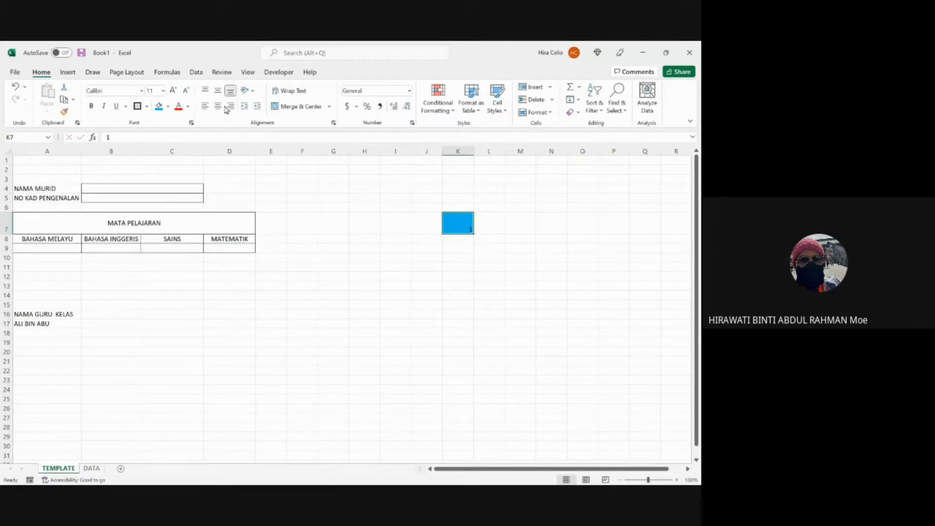
pyautogui.click(218, 91)
pyautogui.click(217, 106)
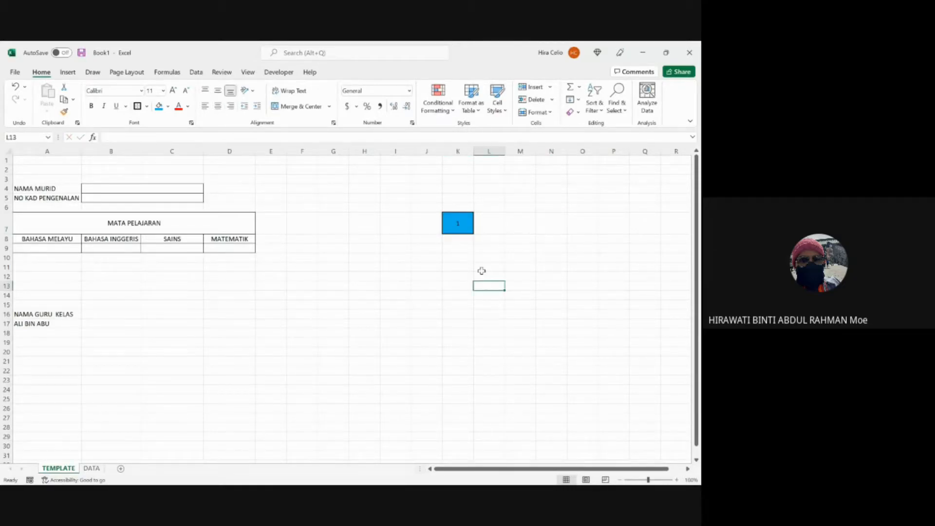
pyautogui.click(92, 106)
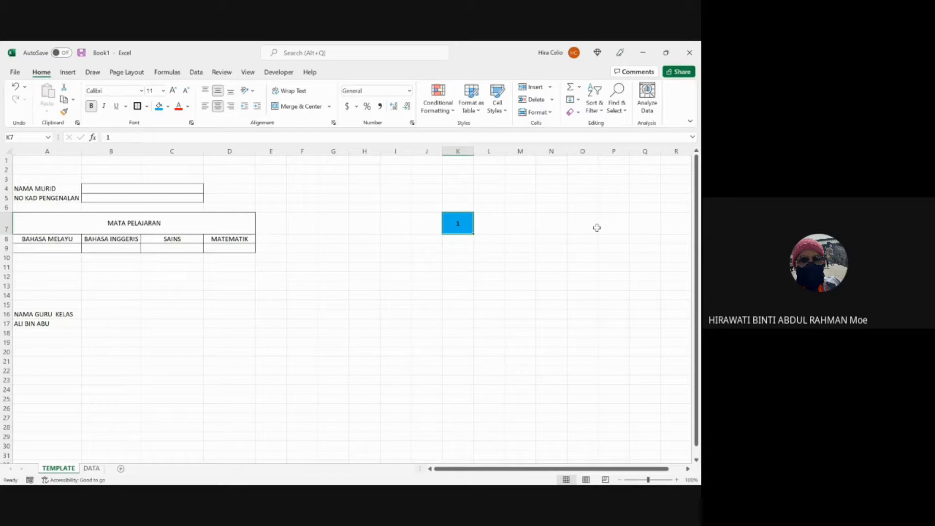
pyautogui.click(173, 91)
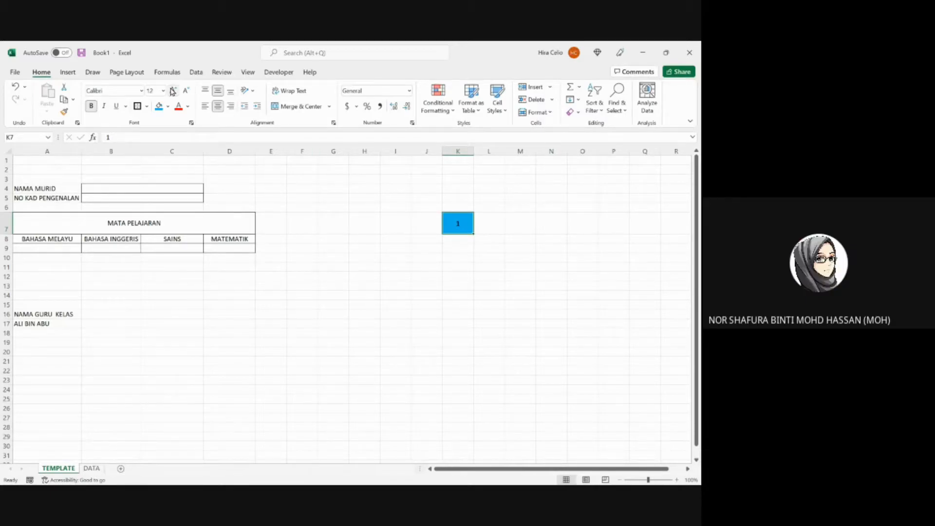
pyautogui.click(554, 229)
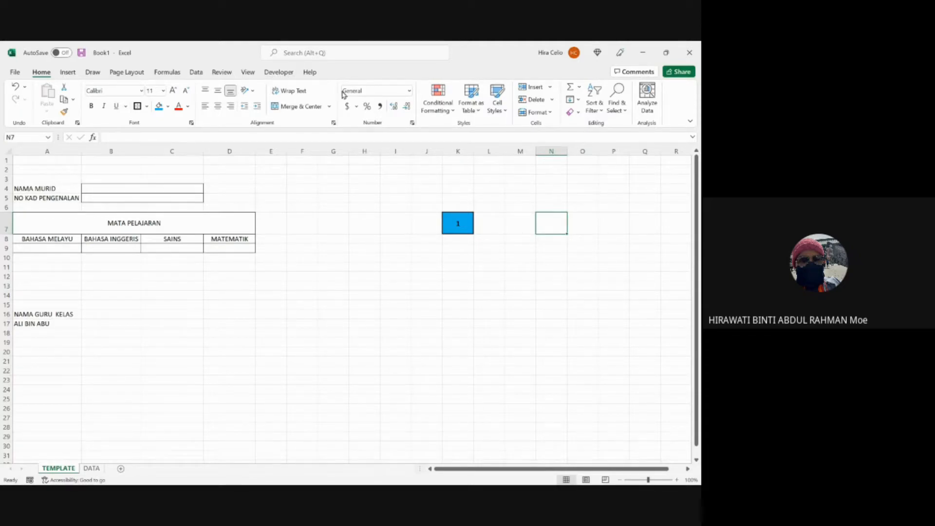
pyautogui.rightClick(681, 103)
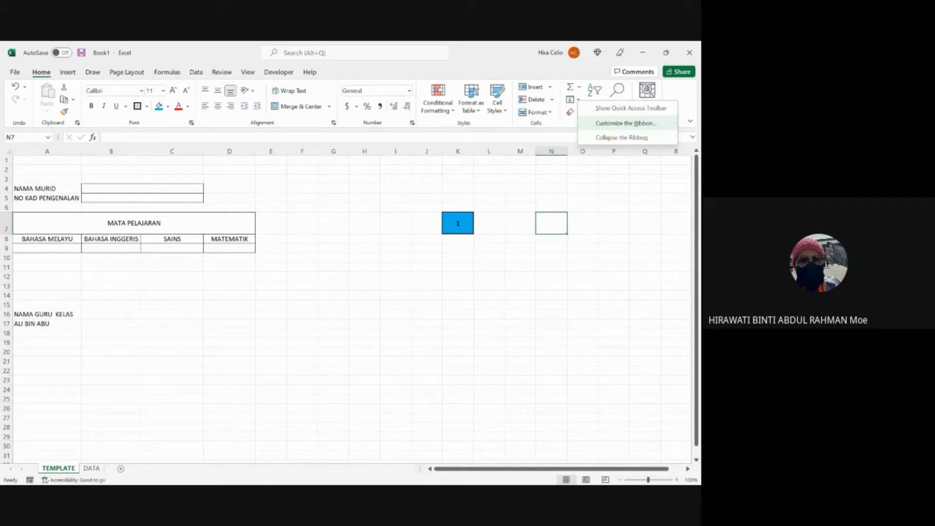
pyautogui.click(652, 124)
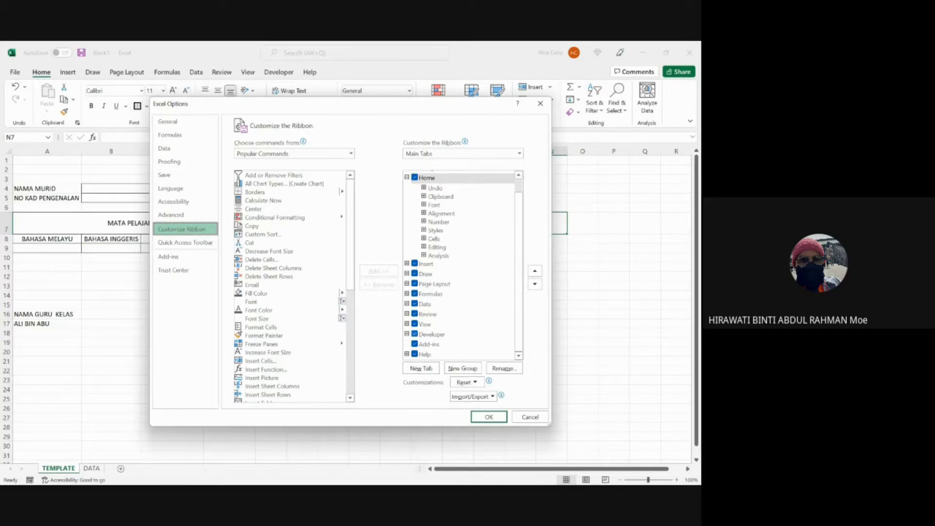
pyautogui.press('Return')
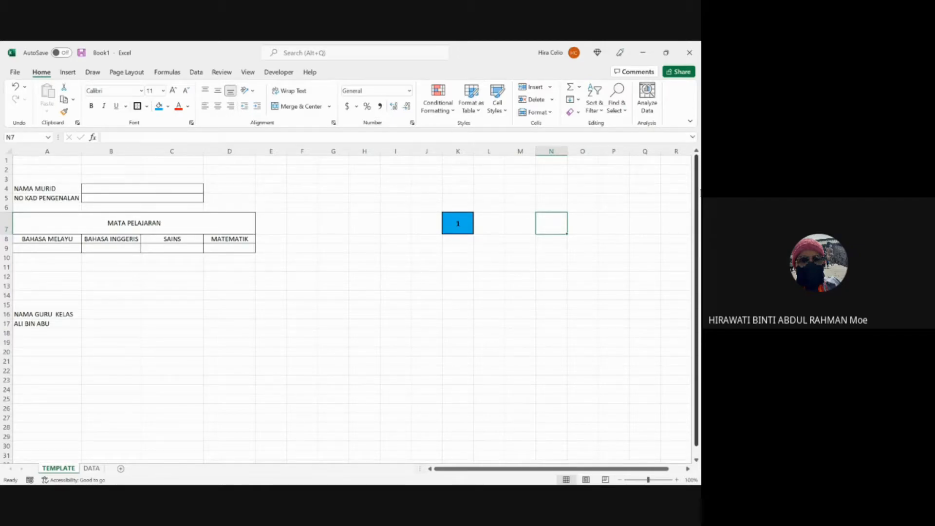
# Step: Draw a Spin Button form control from the Developer tab right beside the blue K7 box
pyautogui.click(276, 74)
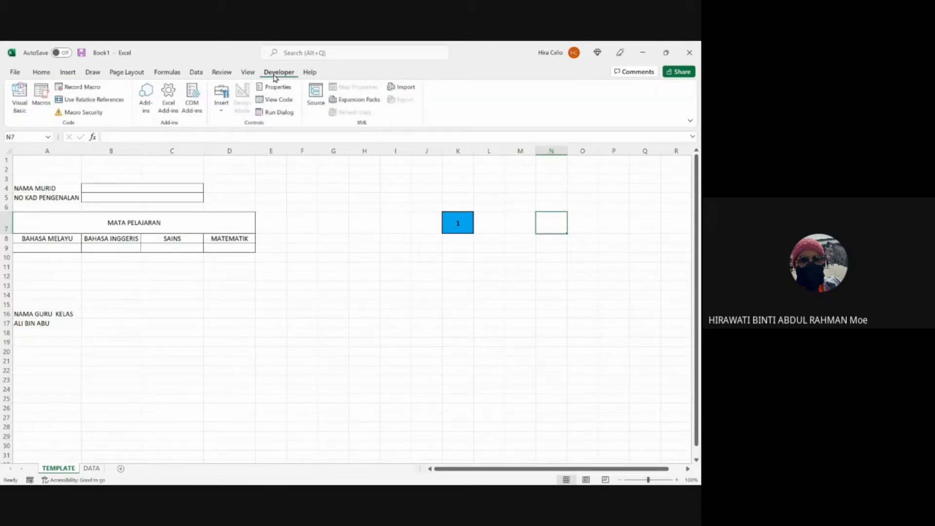
pyautogui.click(222, 116)
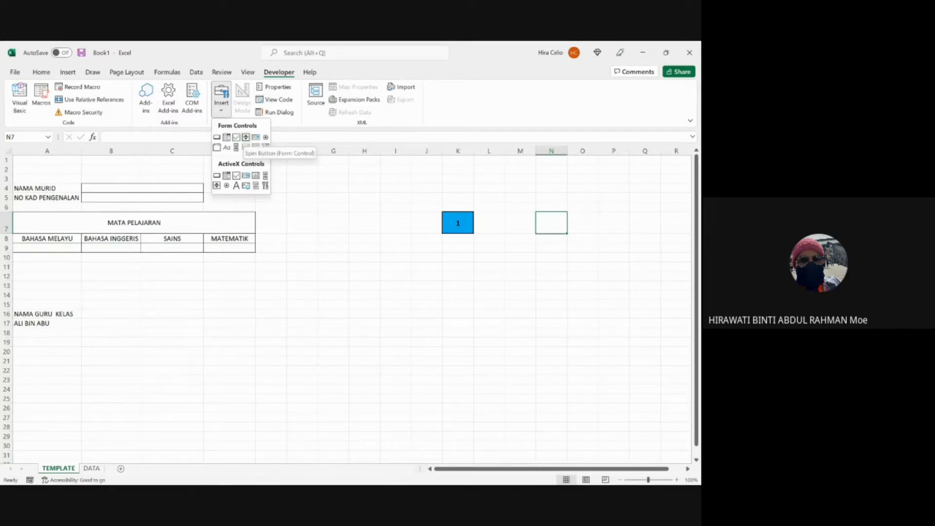
pyautogui.click(245, 137)
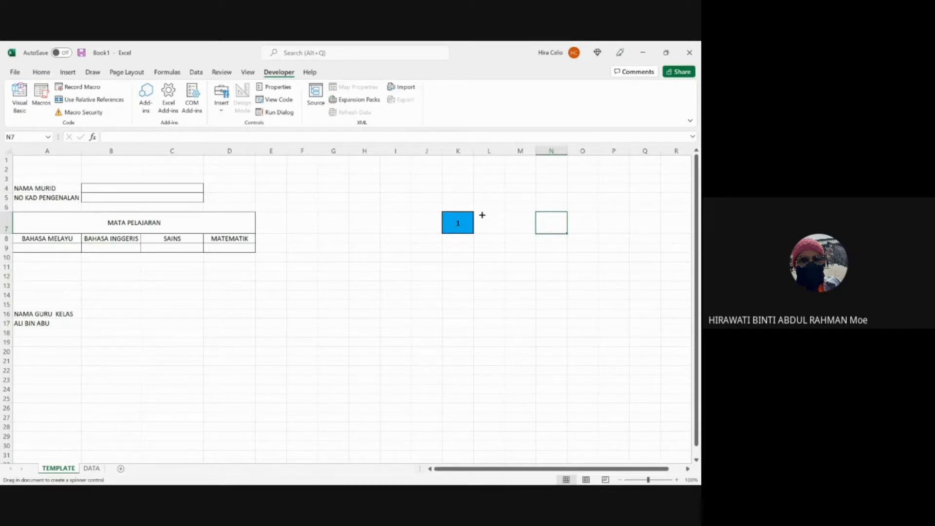
pyautogui.moveTo(481, 213); pyautogui.dragTo(504, 233)
pyautogui.click(584, 238)
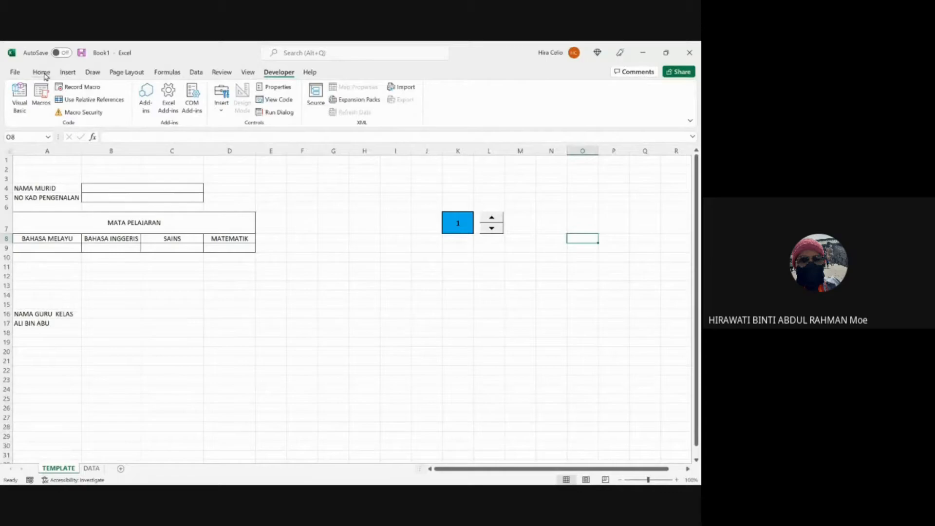
# Step: Look over the ribbon display options and ribbon shortcut menu, then open the File Home page
pyautogui.click(44, 75)
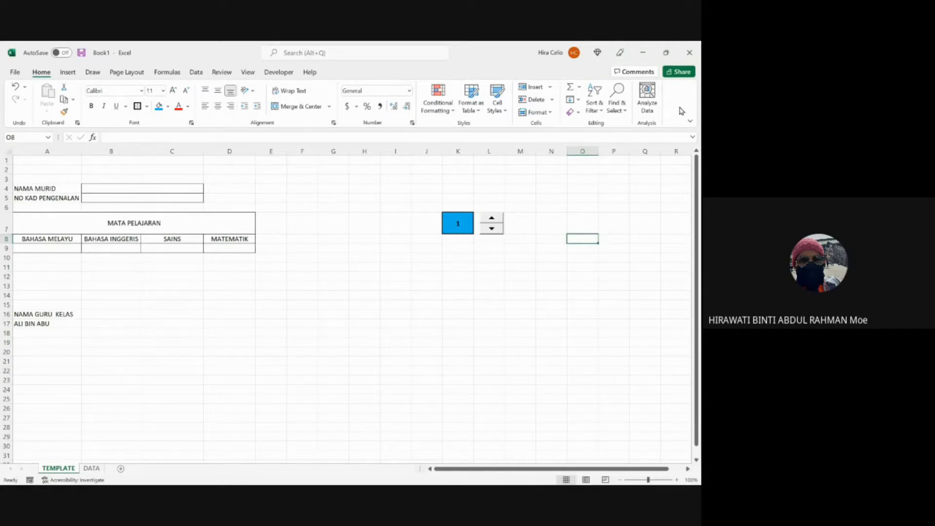
pyautogui.click(691, 122)
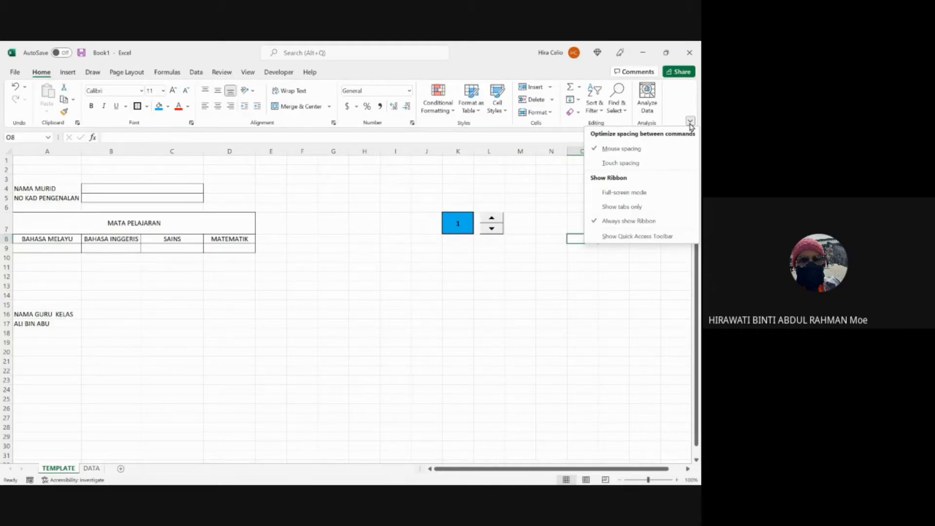
pyautogui.click(682, 97)
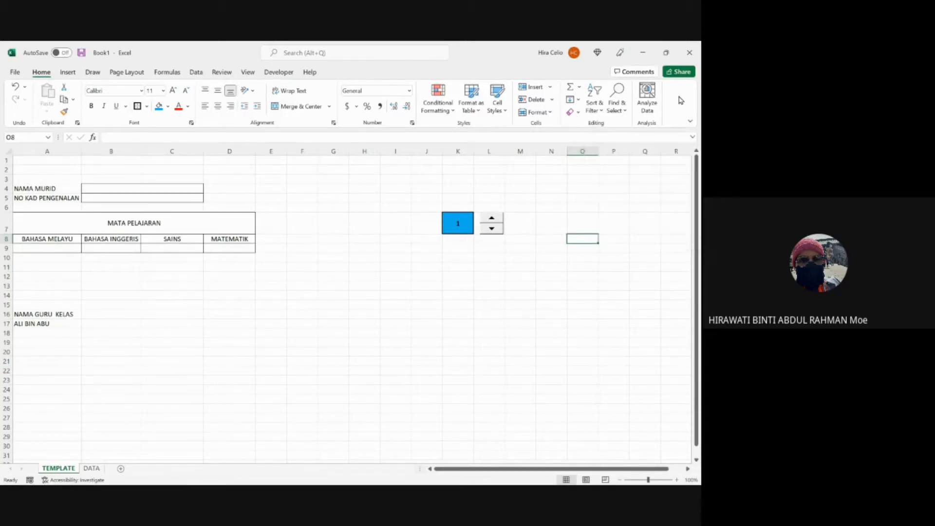
pyautogui.rightClick(681, 101)
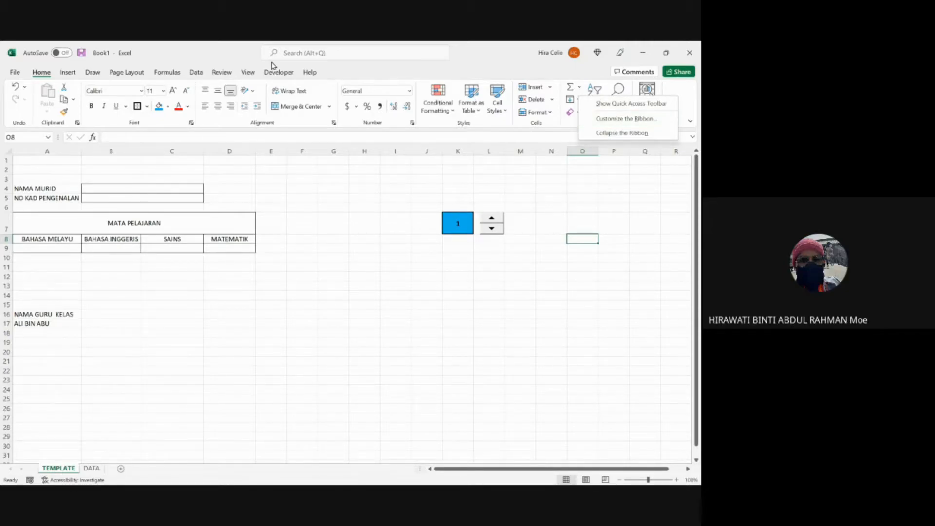
pyautogui.click(14, 72)
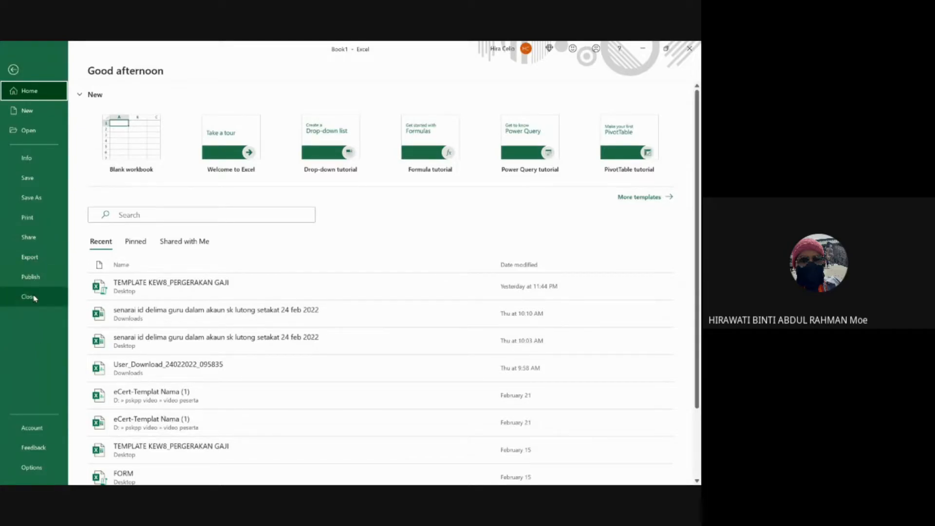
# Step: Browse the File Info and Export pages, then return to the TEMPLATE worksheet
pyautogui.click(33, 166)
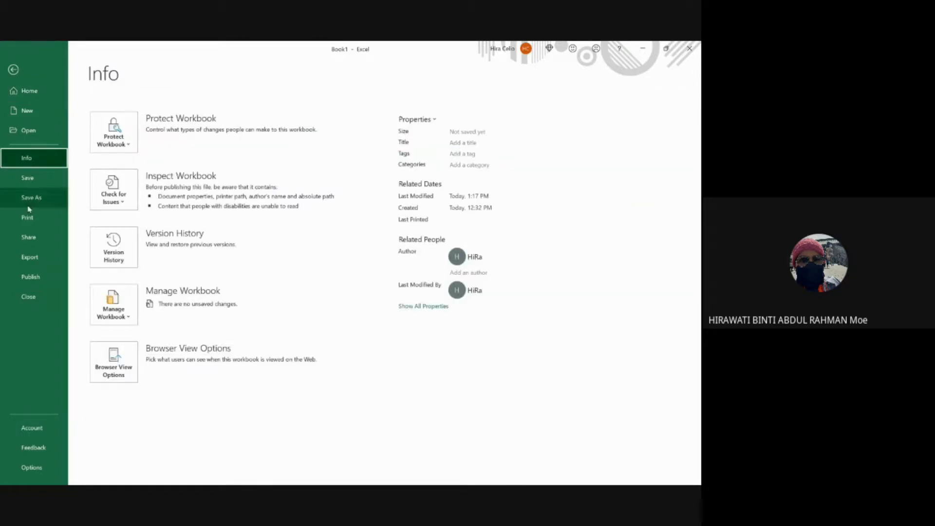
pyautogui.click(37, 264)
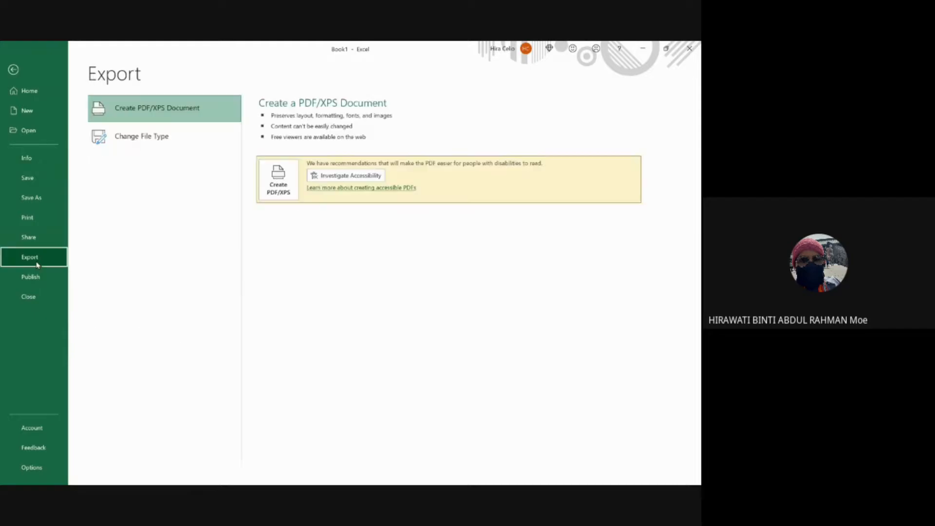
pyautogui.click(13, 70)
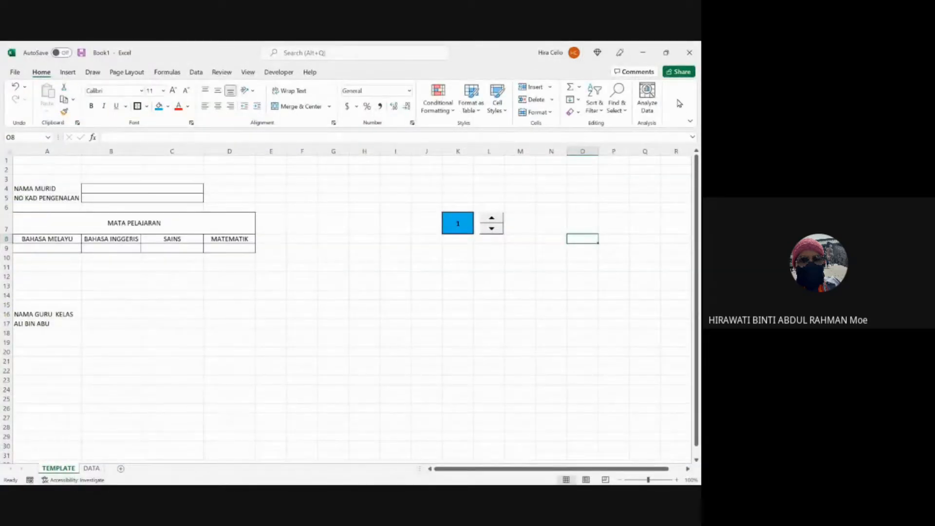
pyautogui.rightClick(680, 103)
# Step: Switch to the Book 1.xlsx workbook in Excel for the web, dismissing the ribbon menus
pyautogui.click(669, 98)
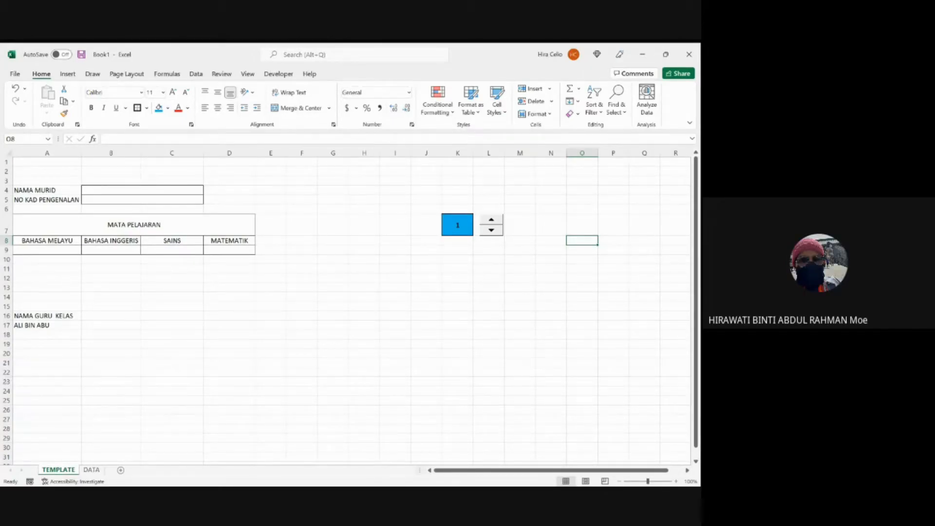
pyautogui.hotkey('alt', 'Tab')
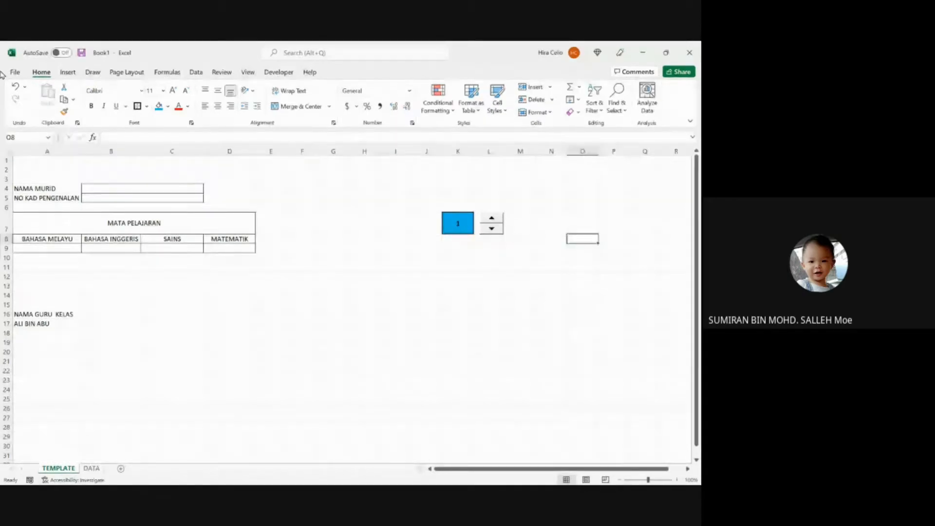
pyautogui.click(689, 122)
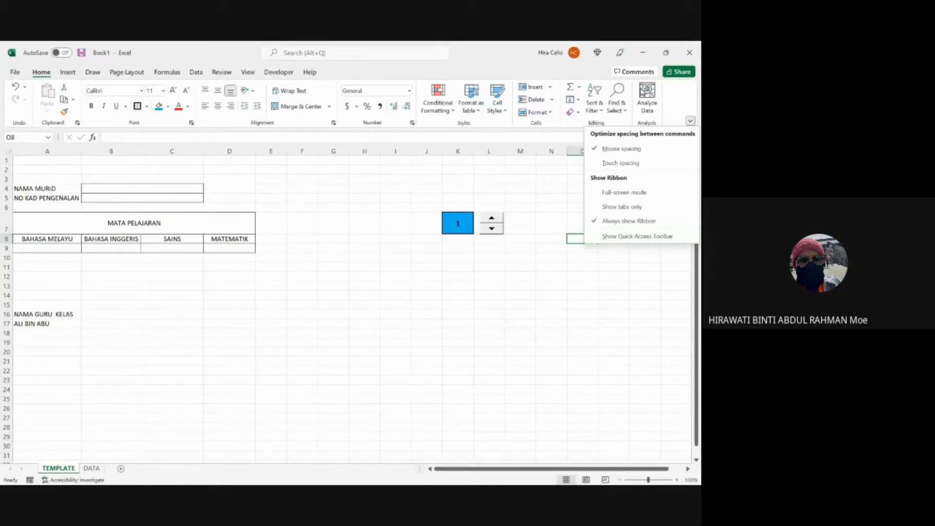
pyautogui.click(676, 107)
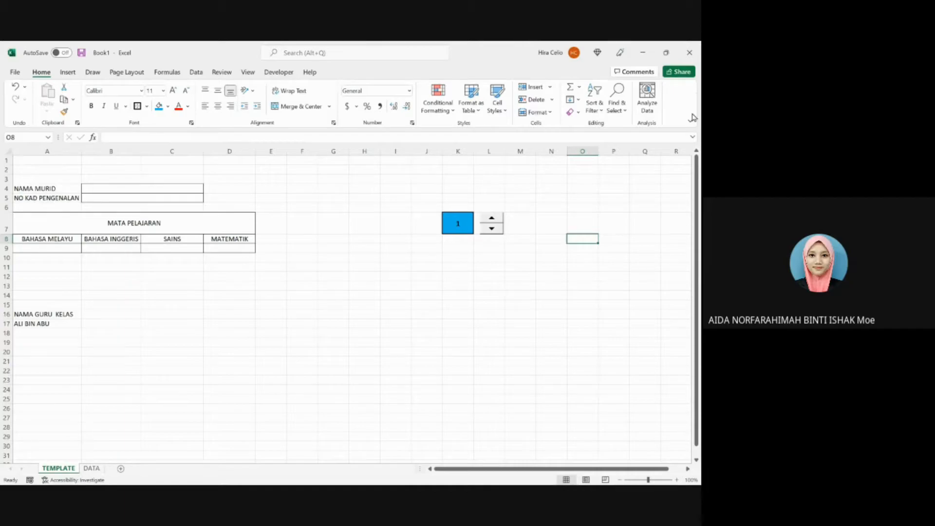
pyautogui.rightClick(670, 101)
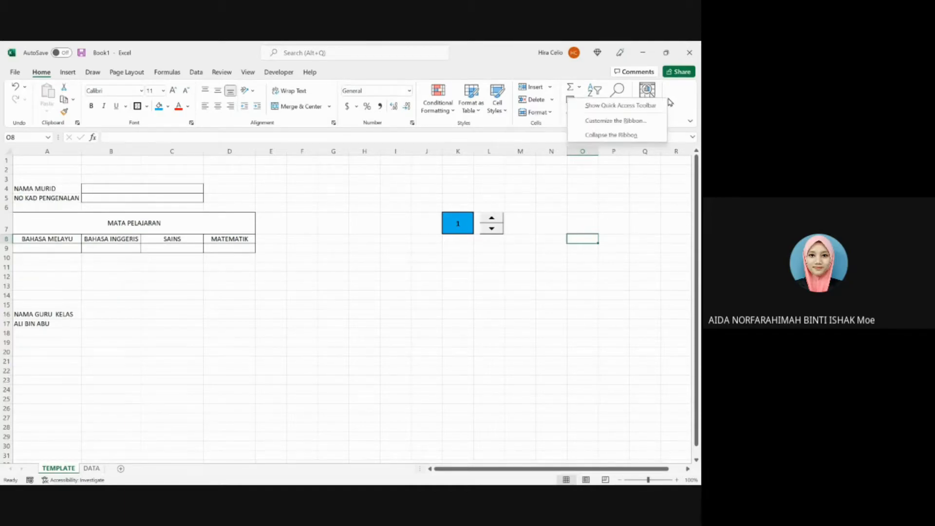
pyautogui.click(677, 97)
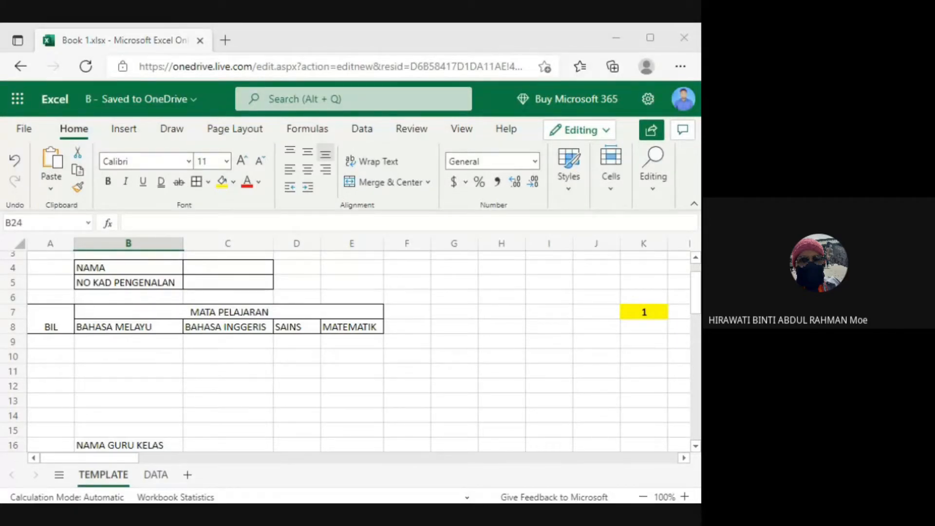
# Step: Maximise the browser window showing Book 1's TEMPLATE sheet and select cell B21
pyautogui.click(161, 412)
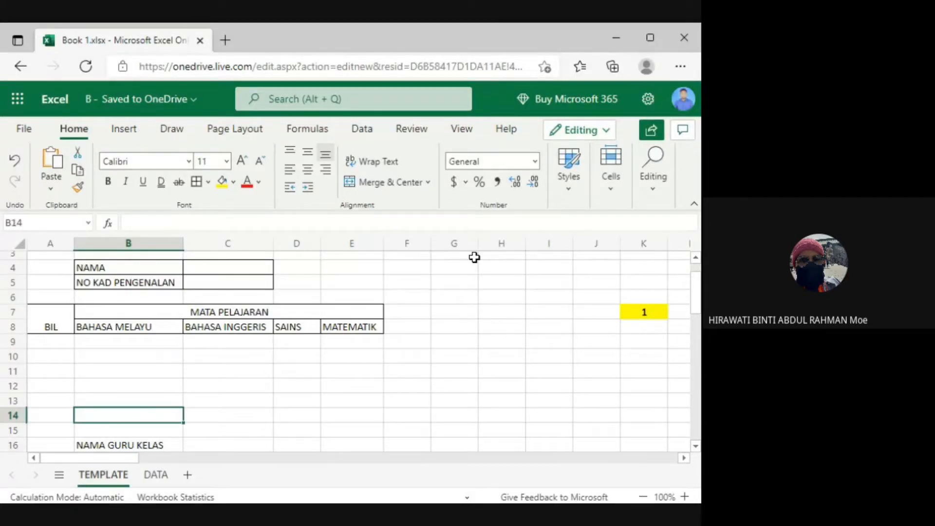
pyautogui.click(650, 35)
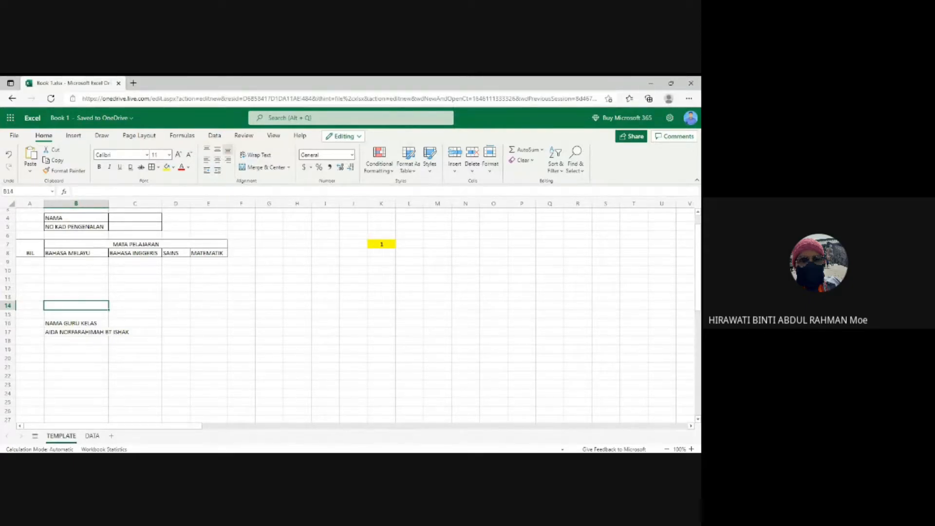
pyautogui.click(87, 365)
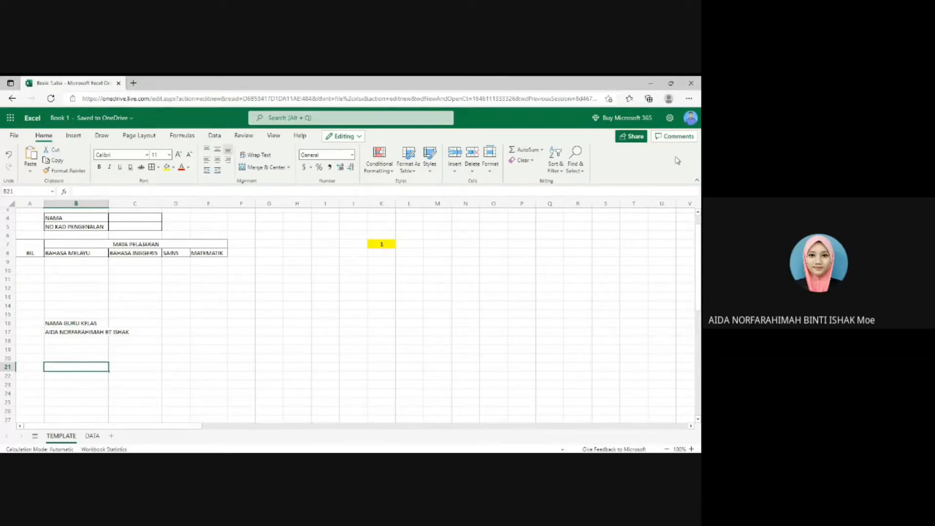
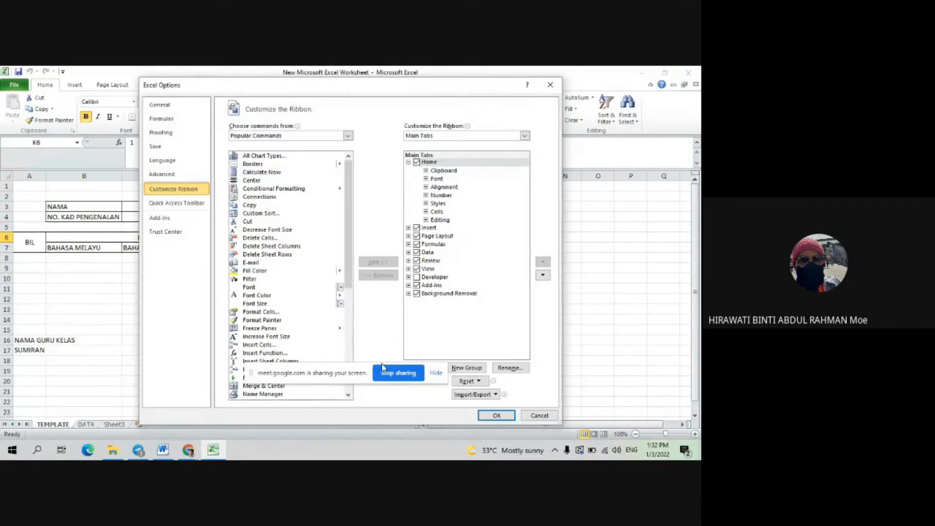
# Step: Tick Developer under Main Tabs in Customize the Ribbon and confirm with OK
pyautogui.moveTo(348, 382); pyautogui.dragTo(362, 451)
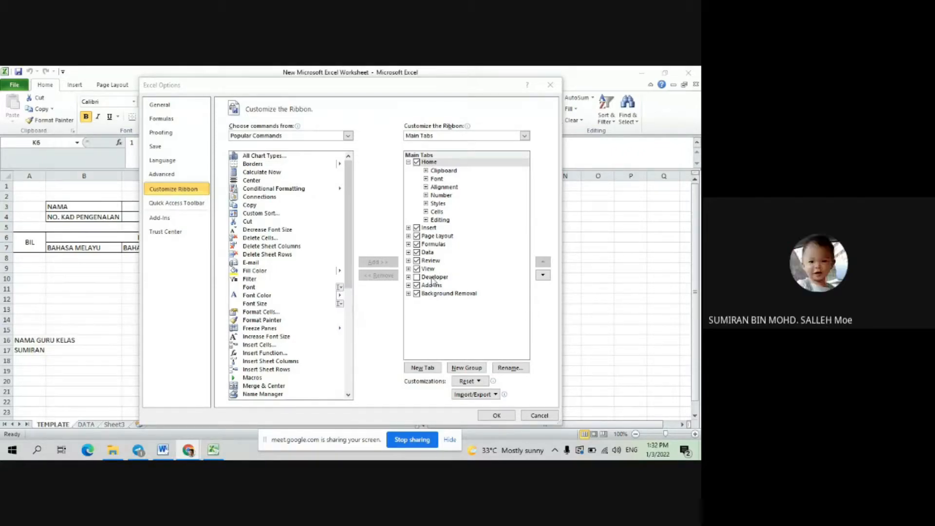
pyautogui.click(417, 277)
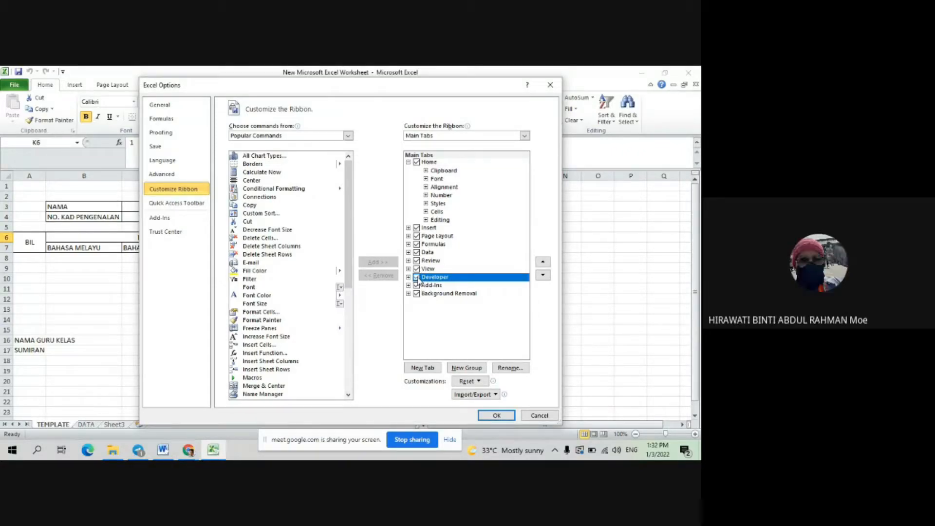
pyautogui.click(497, 417)
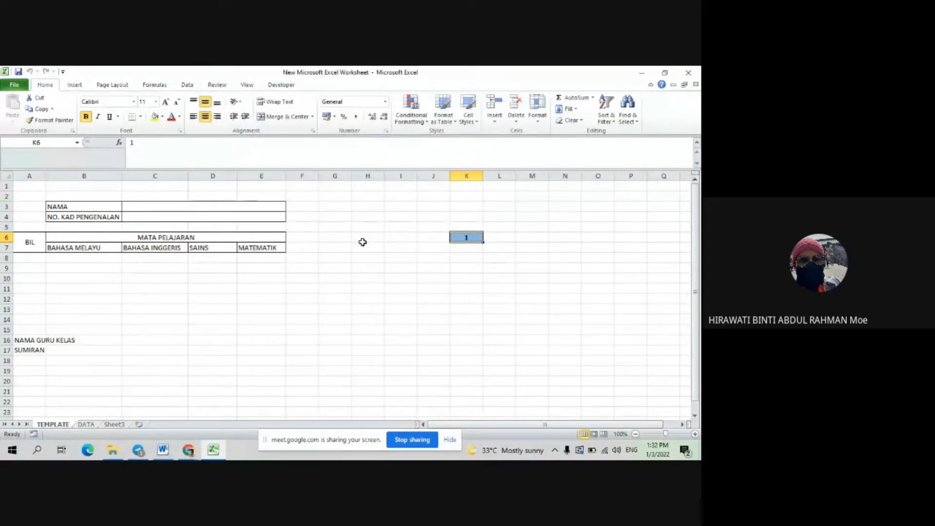
# Step: Show the Developer tab, then stop screen sharing to return to the TEMPLATE form
pyautogui.click(284, 86)
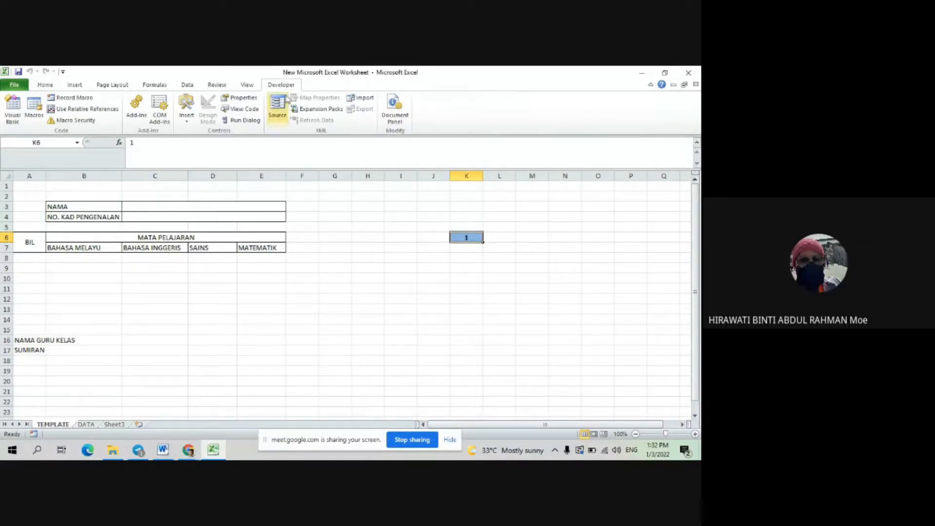
pyautogui.click(411, 440)
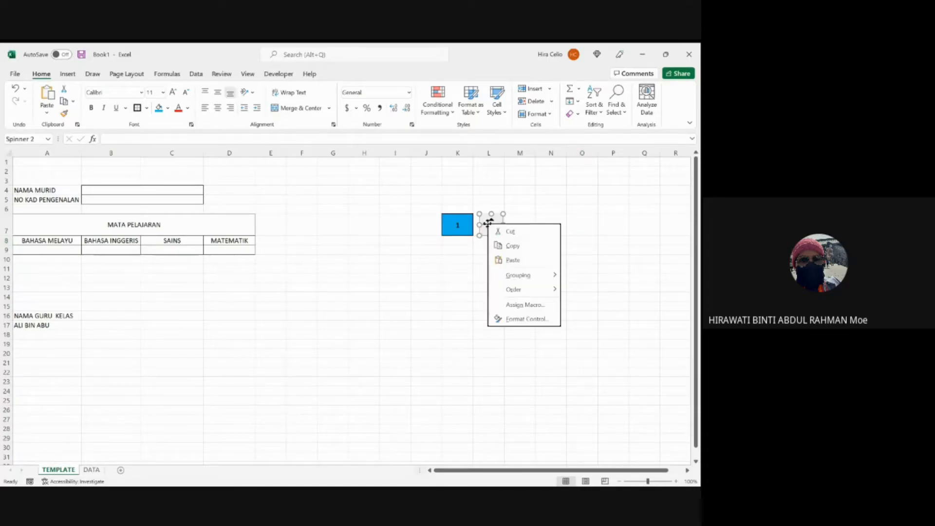
# Step: Link the existing spin button to cell $K$7 through Format Control
pyautogui.rightClick(484, 223)
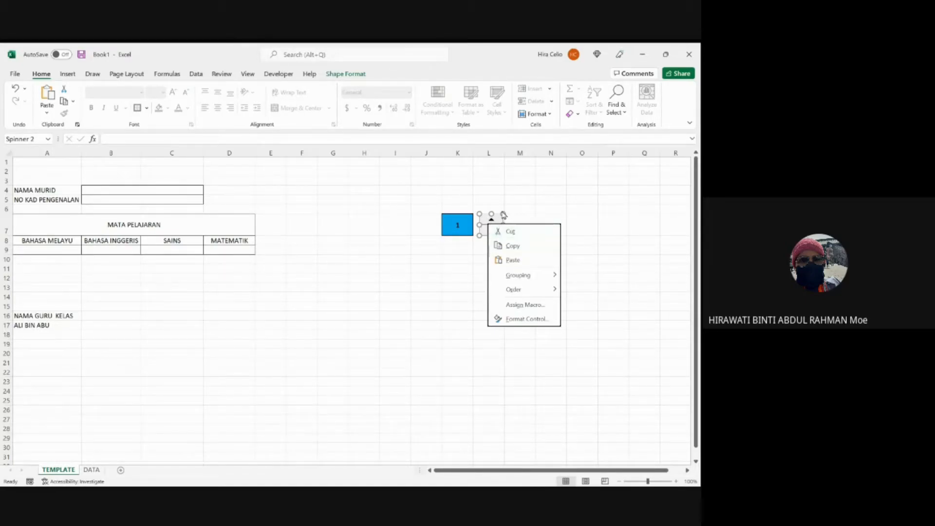
pyautogui.click(533, 307)
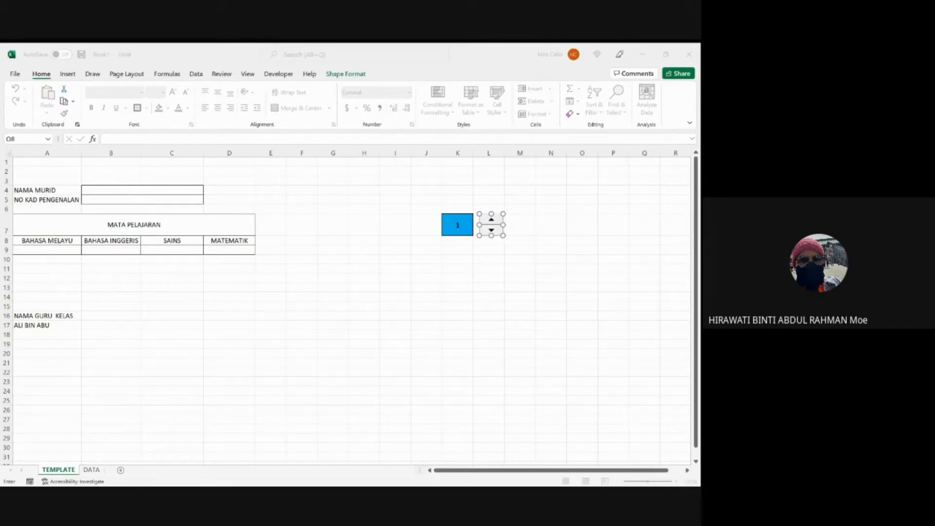
pyautogui.rightClick(492, 230)
pyautogui.click(531, 323)
pyautogui.click(462, 225)
pyautogui.click(257, 312)
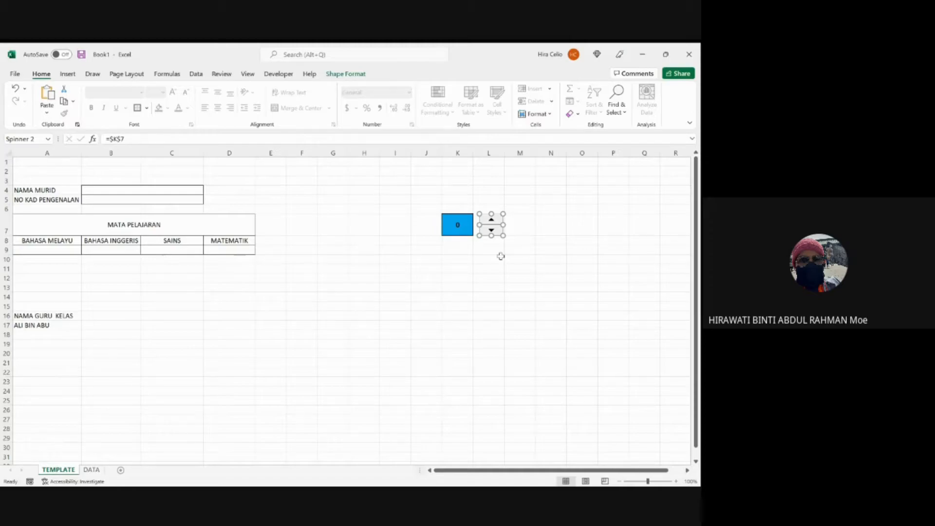
# Step: Test the spin button by raising K7 and bringing it back down to 1
pyautogui.click(525, 279)
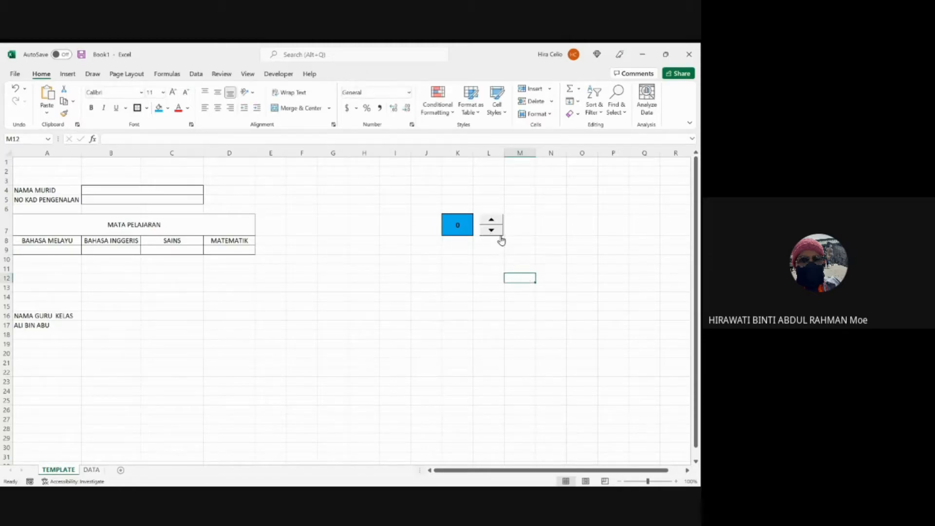
pyautogui.click(492, 222)
pyautogui.click(492, 222)
pyautogui.click(492, 222)
pyautogui.click(492, 232)
pyautogui.click(493, 231)
pyautogui.click(492, 233)
pyautogui.click(493, 233)
pyautogui.click(493, 233)
pyautogui.click(492, 233)
pyautogui.click(493, 233)
pyautogui.click(493, 233)
# Step: Select the old spin button and delete it
pyautogui.rightClick(496, 227)
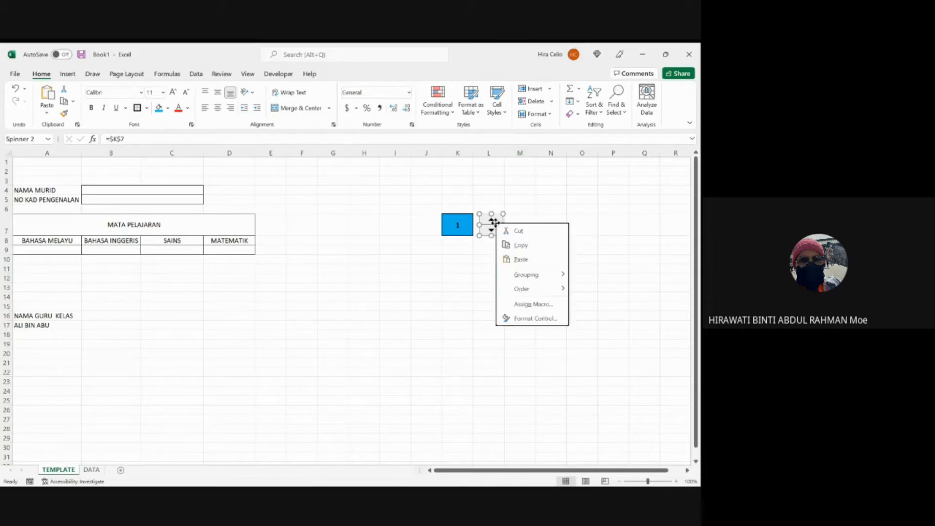
pyautogui.click(616, 307)
pyautogui.press('Delete')
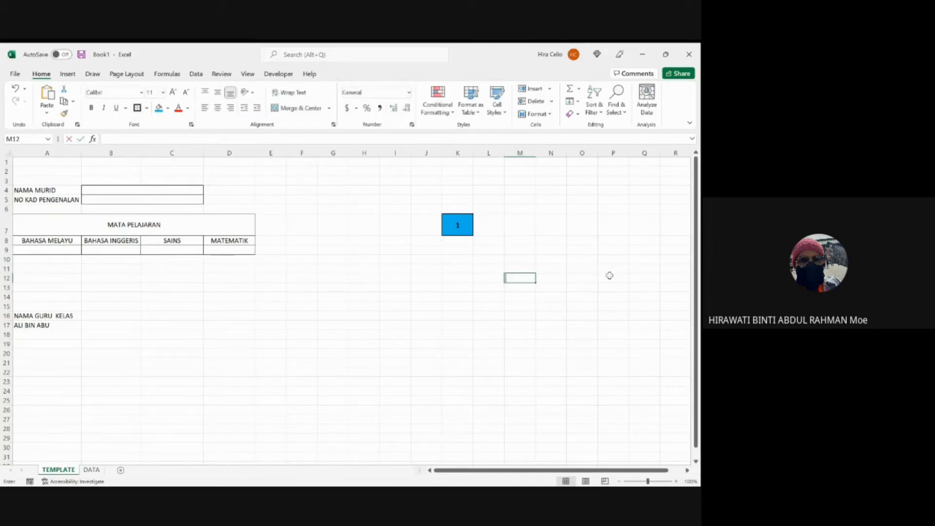
# Step: Draw a new Form Controls spin button immediately right of cell K7
pyautogui.press('BackSpace')
pyautogui.click(275, 74)
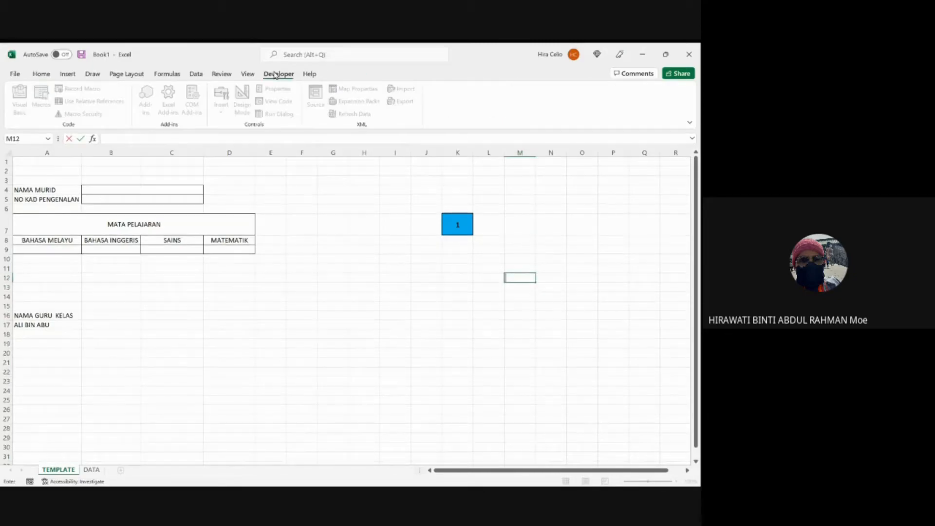
pyautogui.click(617, 260)
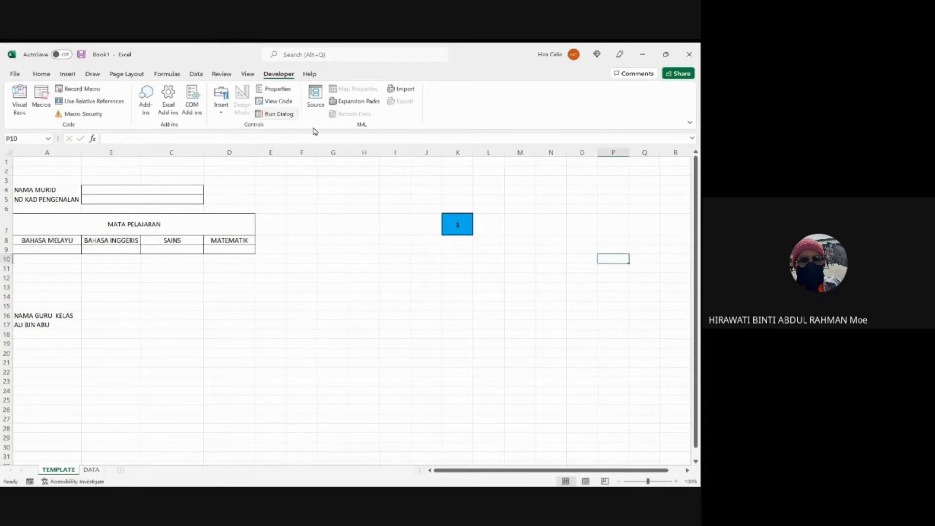
pyautogui.click(222, 115)
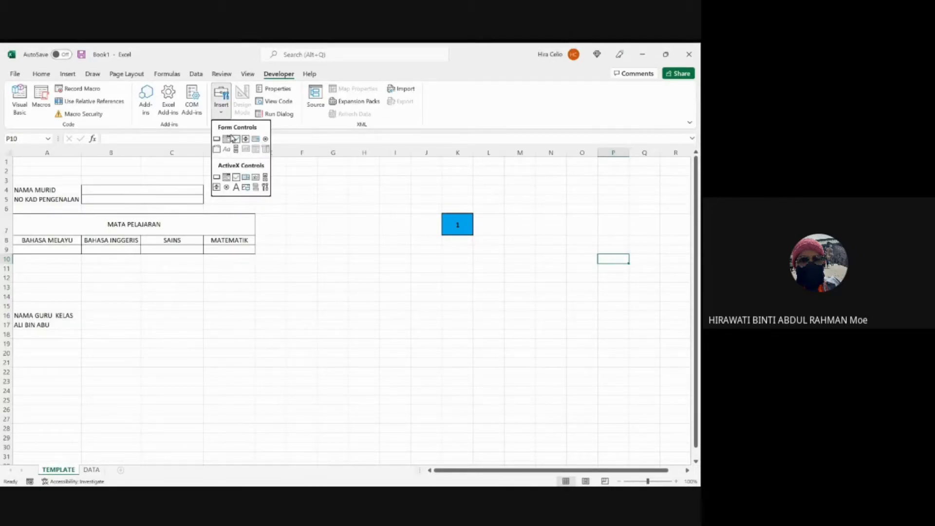
pyautogui.click(246, 141)
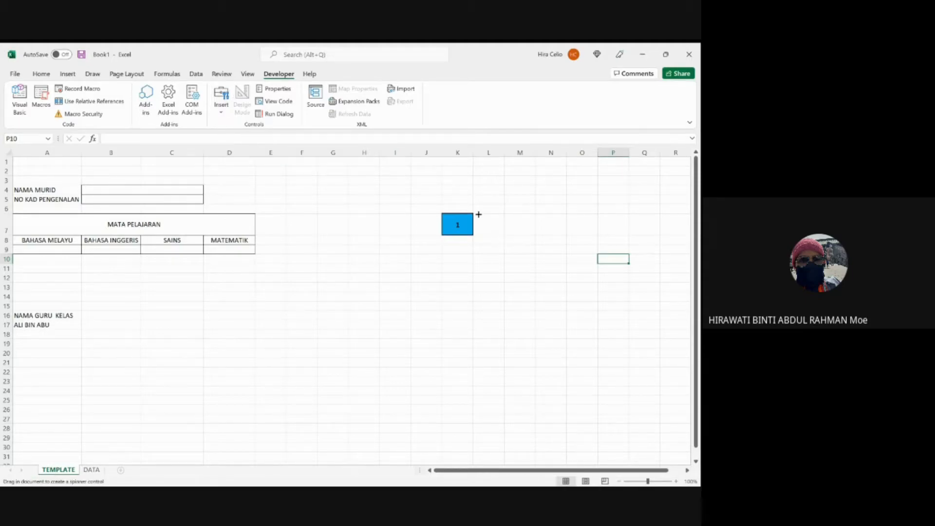
pyautogui.moveTo(479, 214); pyautogui.dragTo(502, 237)
pyautogui.click(560, 226)
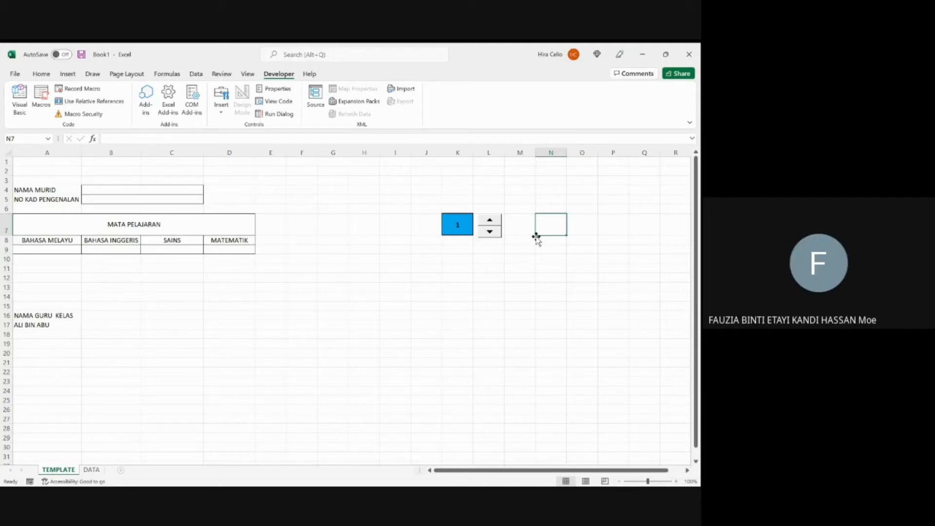
pyautogui.click(525, 278)
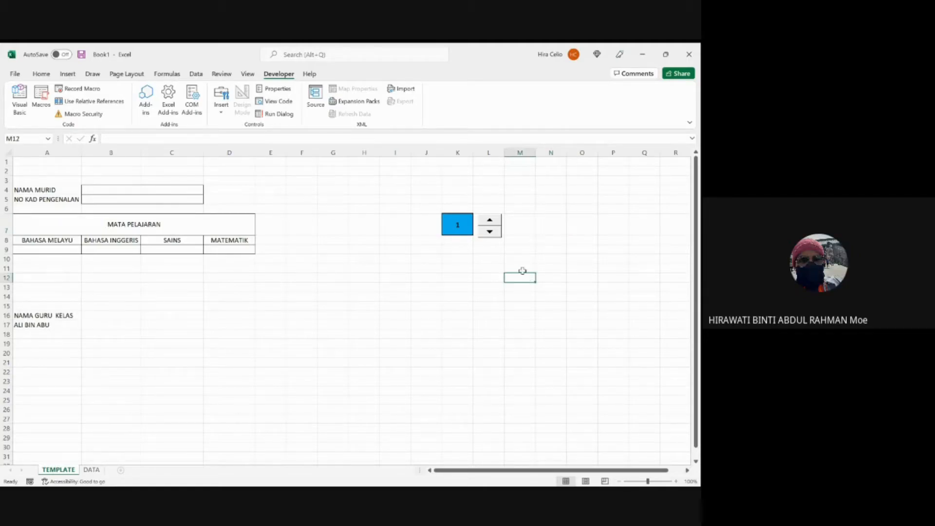
# Step: Open the new spin button's Format Control settings and pick K7 as its cell link
pyautogui.rightClick(489, 222)
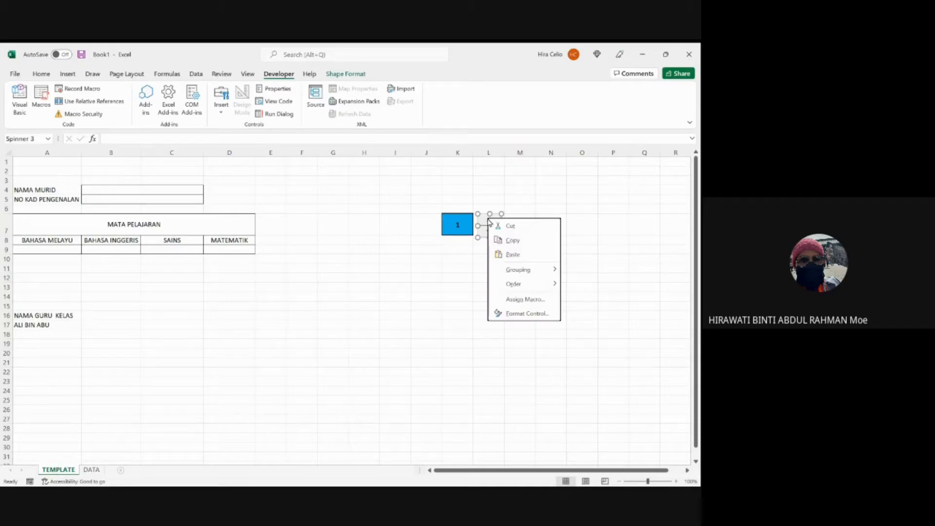
pyautogui.click(541, 182)
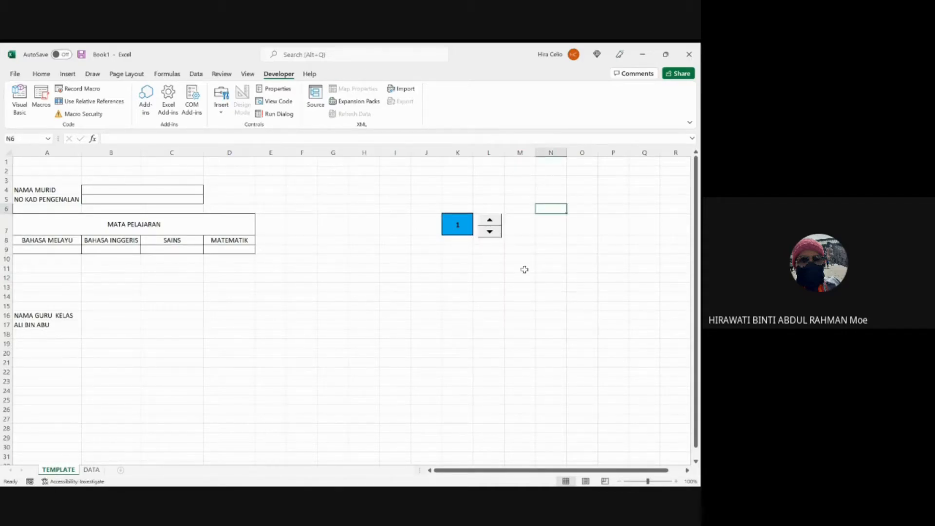
pyautogui.rightClick(491, 224)
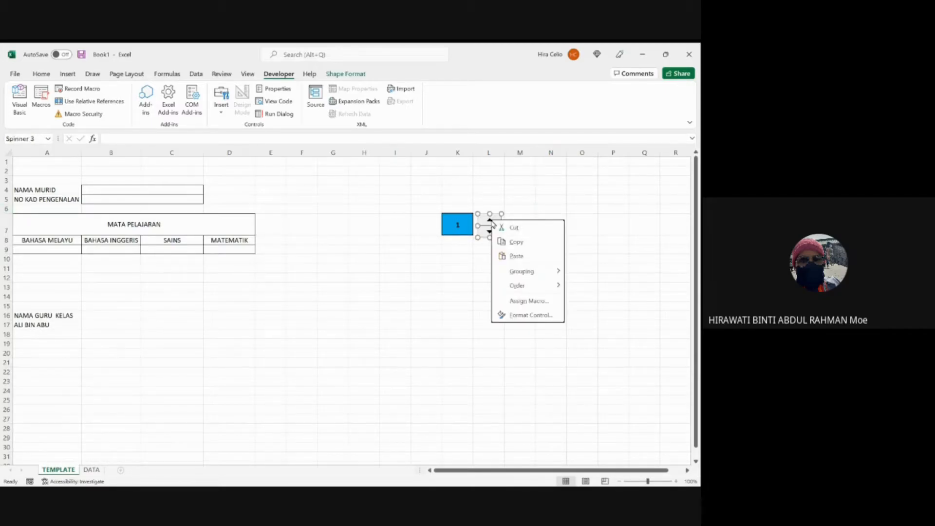
pyautogui.click(524, 315)
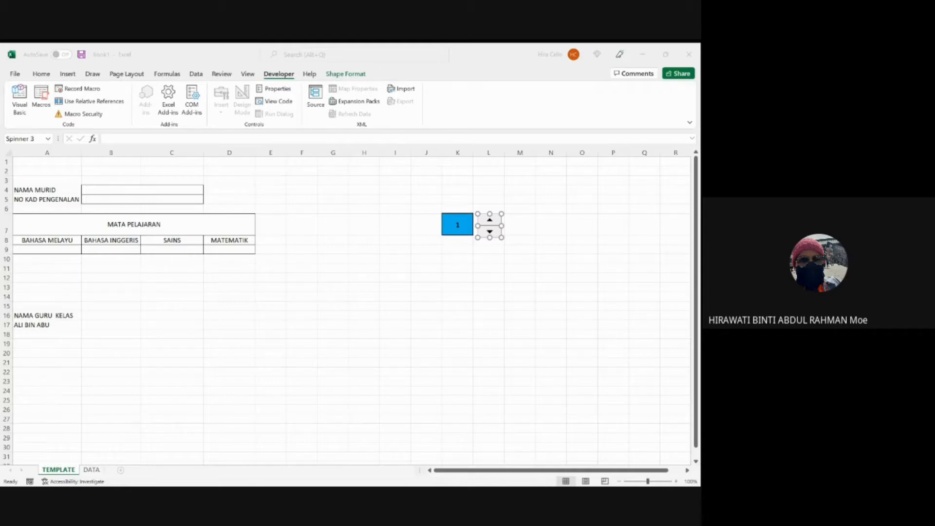
pyautogui.click(242, 207)
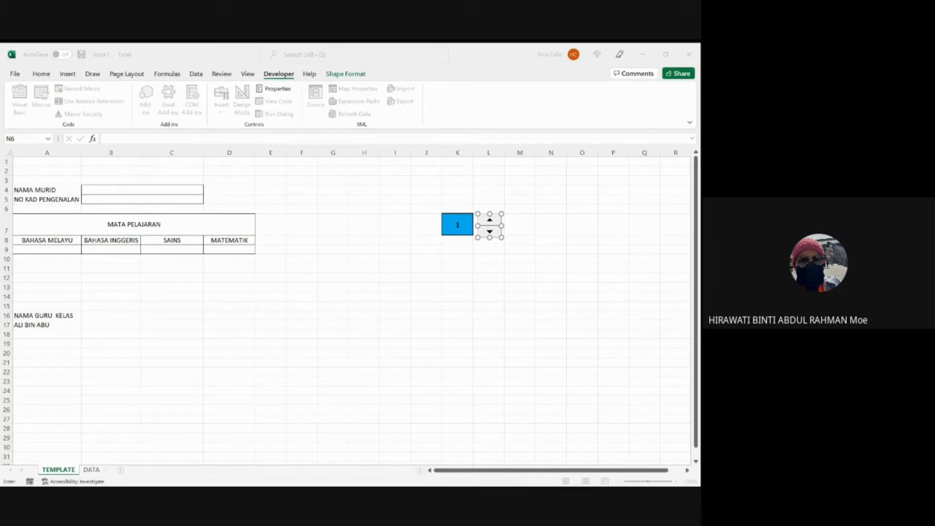
pyautogui.click(460, 225)
# Step: Confirm the K7 link and test the spinner up and down, leaving K7 at 1
pyautogui.click(480, 345)
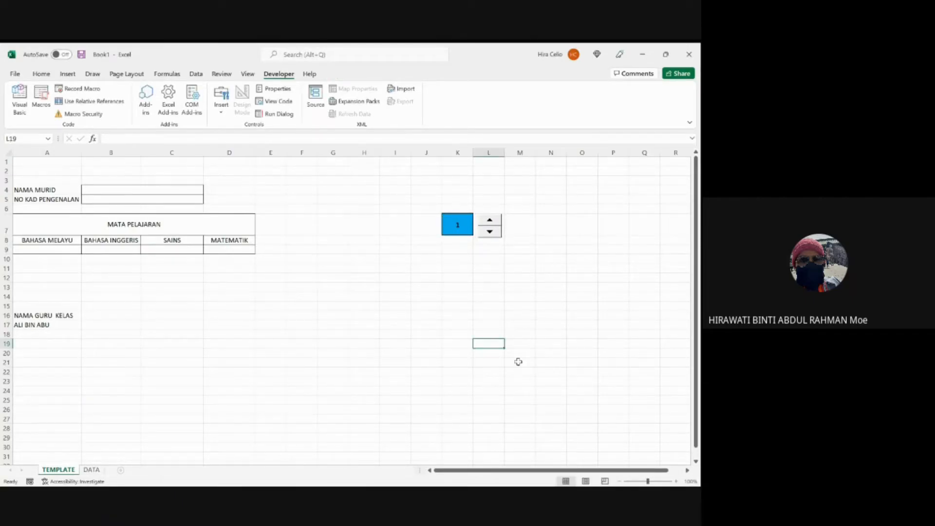
pyautogui.click(489, 221)
pyautogui.click(489, 220)
pyautogui.click(490, 220)
pyautogui.click(490, 232)
pyautogui.click(490, 231)
pyautogui.click(490, 232)
pyautogui.click(490, 231)
pyautogui.click(490, 220)
pyautogui.click(490, 220)
pyautogui.click(490, 232)
pyautogui.click(490, 231)
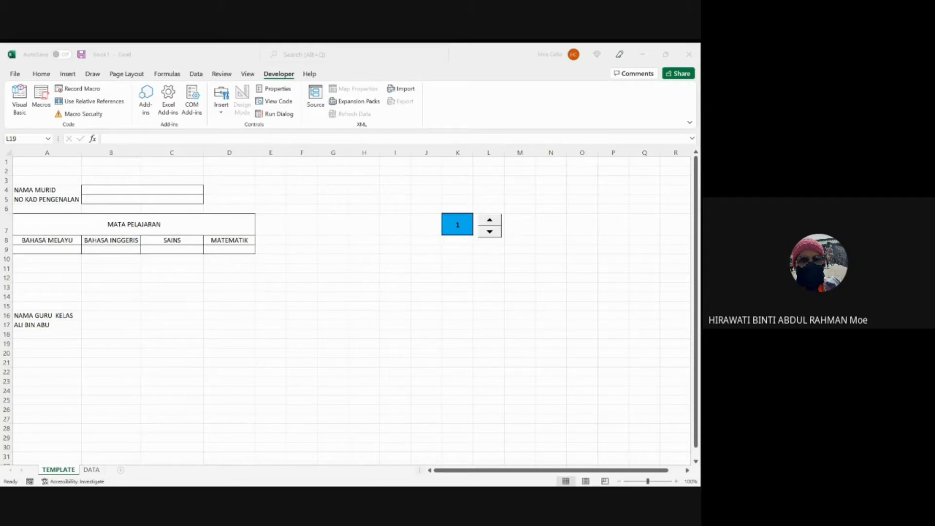
pyautogui.click(484, 460)
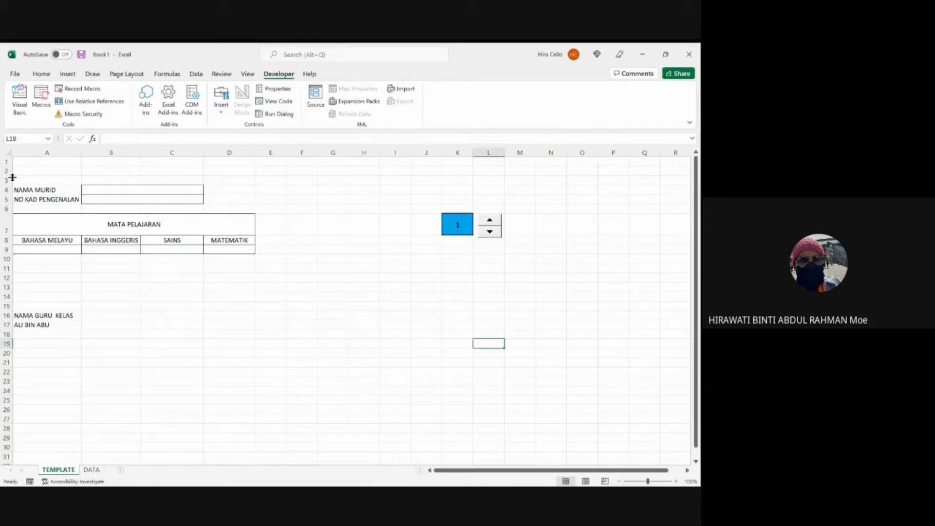
# Step: Switch to Page Break Preview, zoom in, and pull the print area's right edge back to column G
pyautogui.click(41, 74)
pyautogui.click(222, 74)
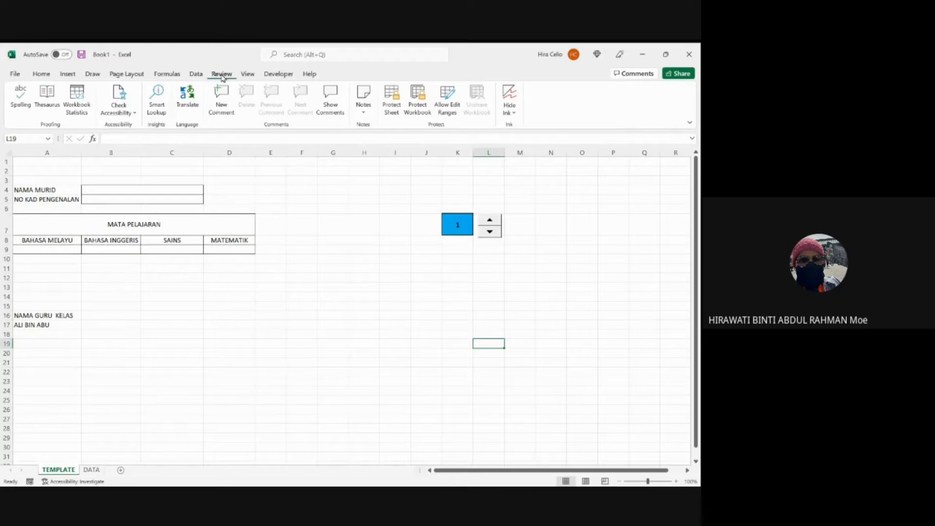
pyautogui.click(247, 74)
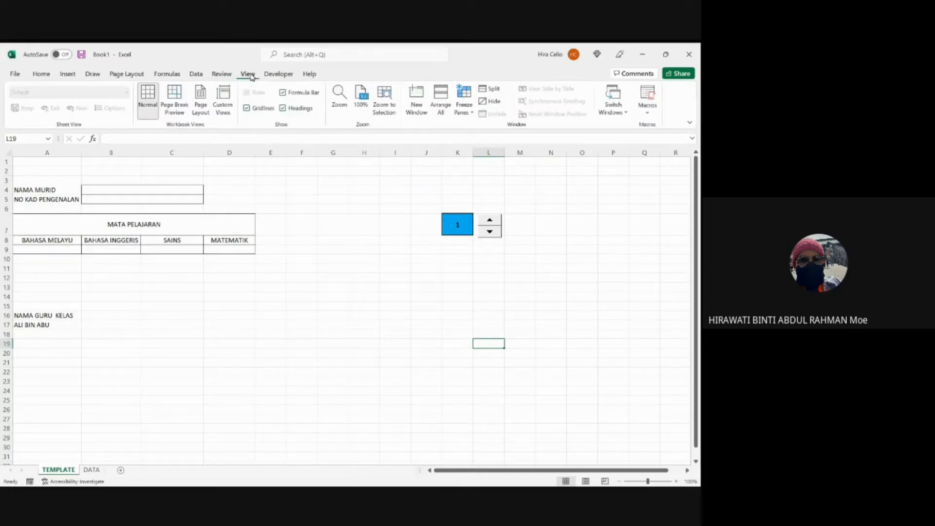
pyautogui.click(177, 95)
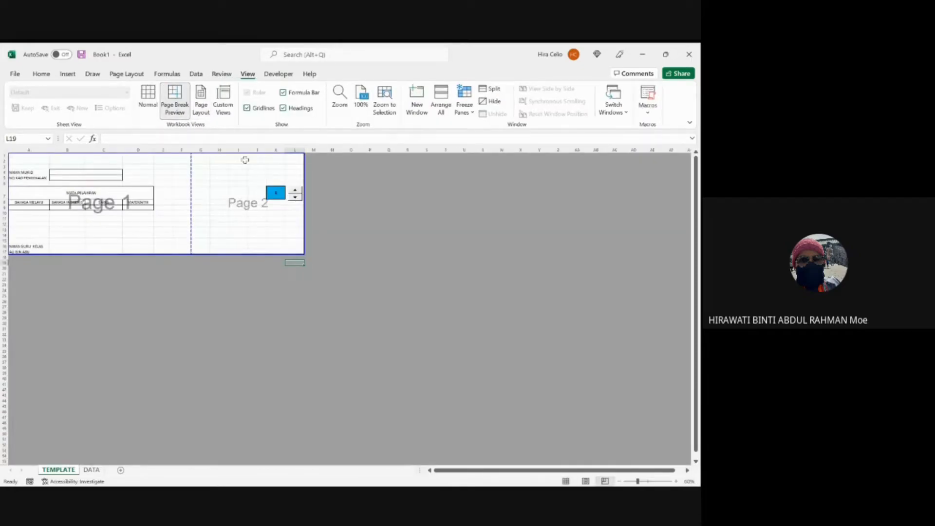
pyautogui.click(676, 481)
pyautogui.click(676, 481)
pyautogui.click(676, 481)
pyautogui.click(676, 482)
pyautogui.click(676, 481)
pyautogui.click(676, 481)
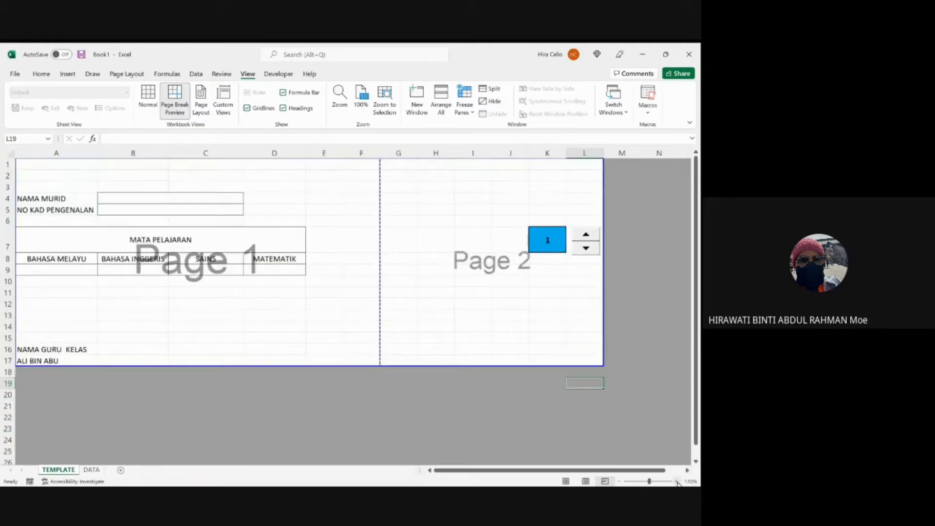
pyautogui.click(676, 481)
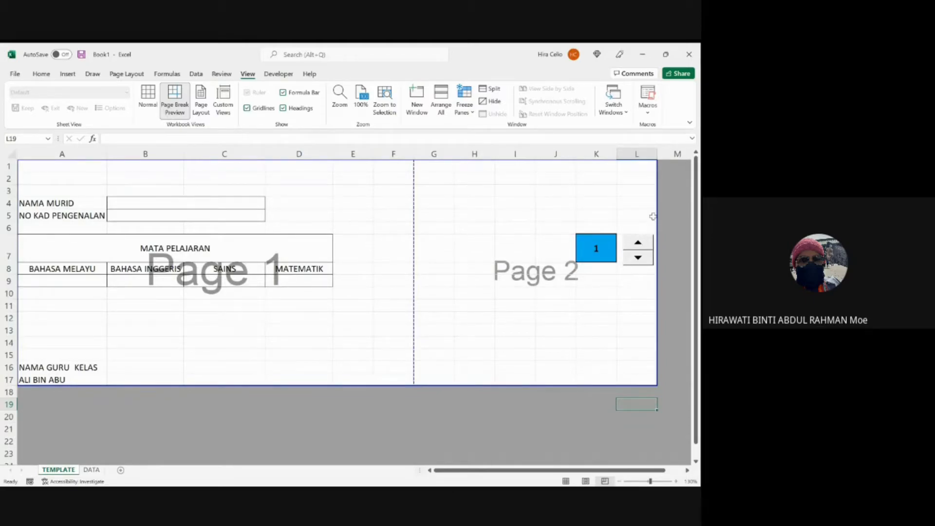
pyautogui.moveTo(657, 211); pyautogui.dragTo(444, 228)
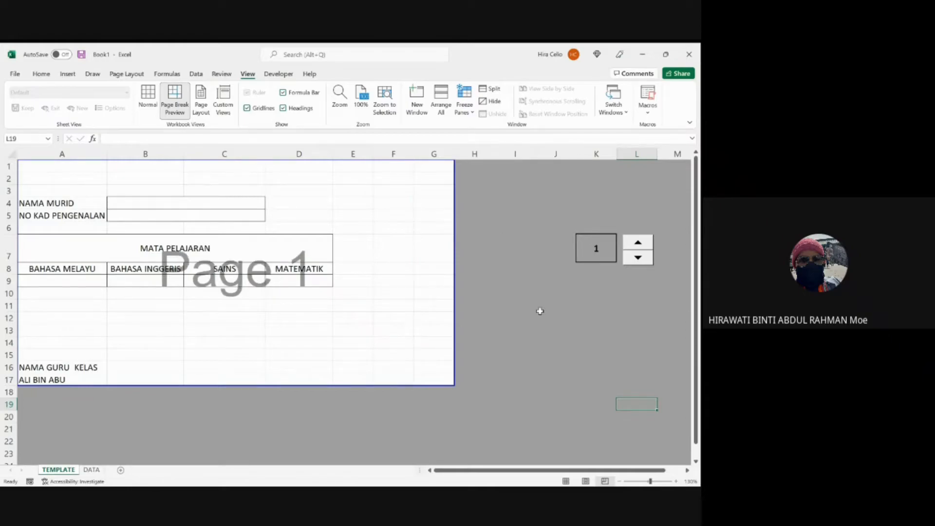
pyautogui.click(481, 279)
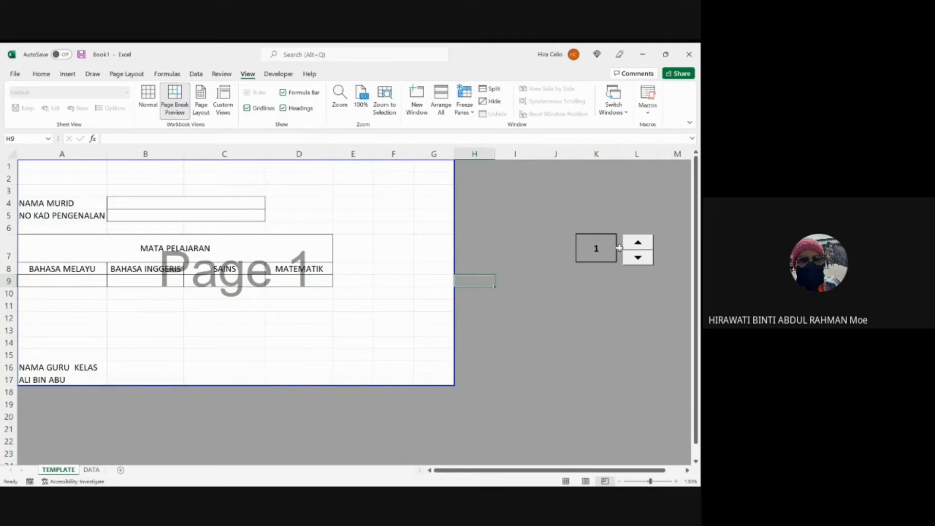
# Step: Undo and redo the A–G print area change, then return to Normal view
pyautogui.click(181, 105)
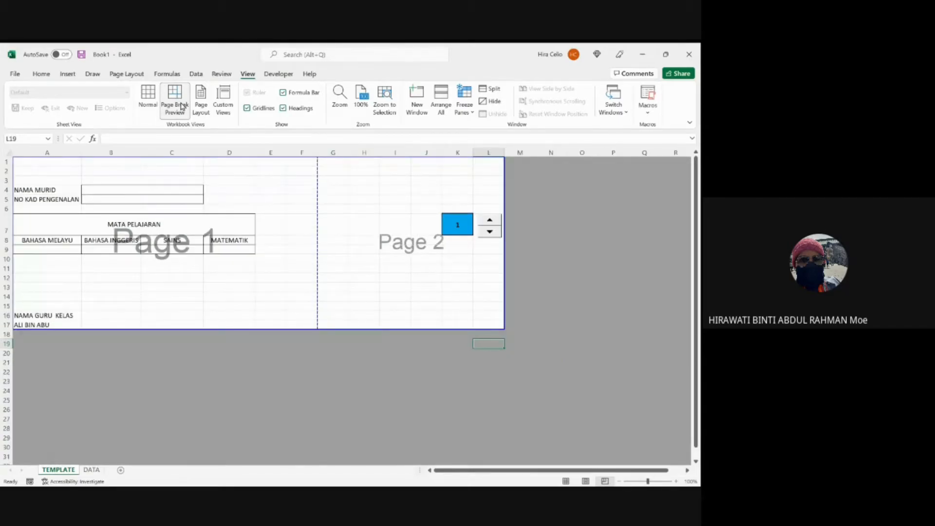
pyautogui.click(42, 74)
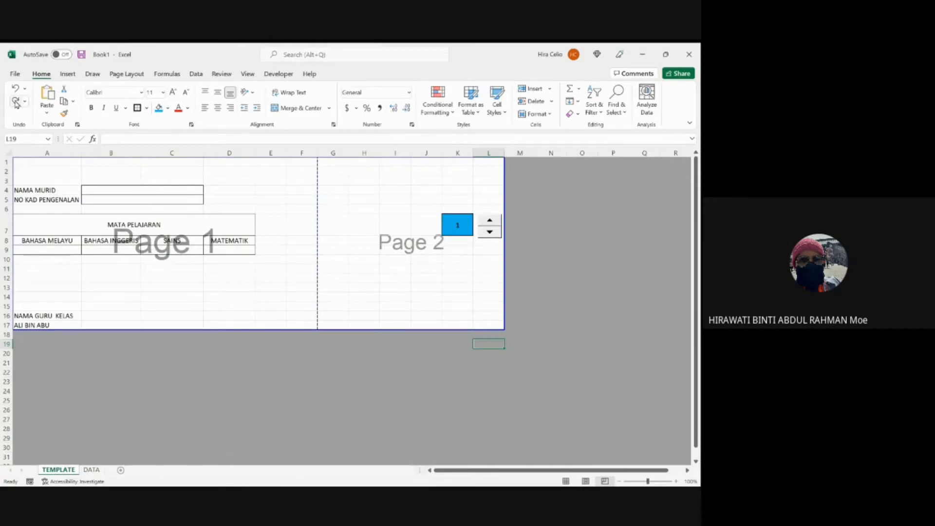
pyautogui.scroll(2, 18, 101)
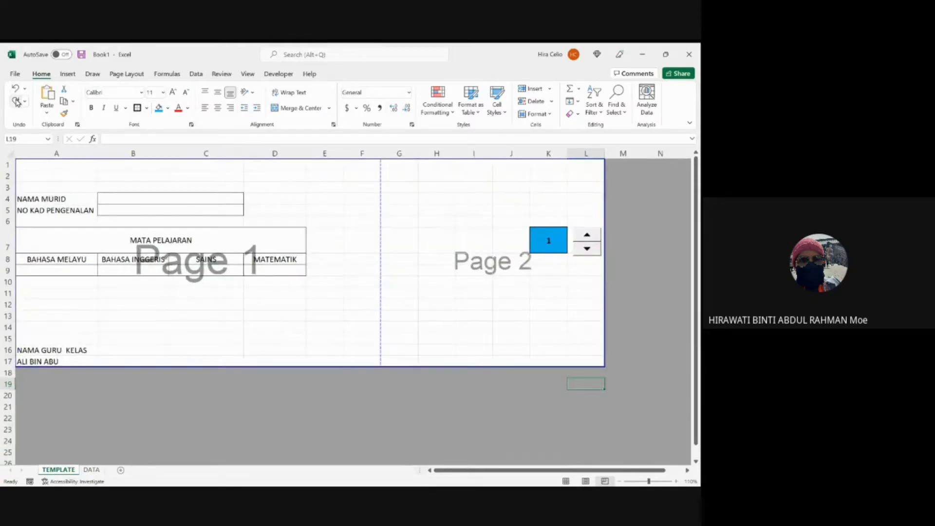
pyautogui.scroll(2, 17, 102)
pyautogui.click(17, 102)
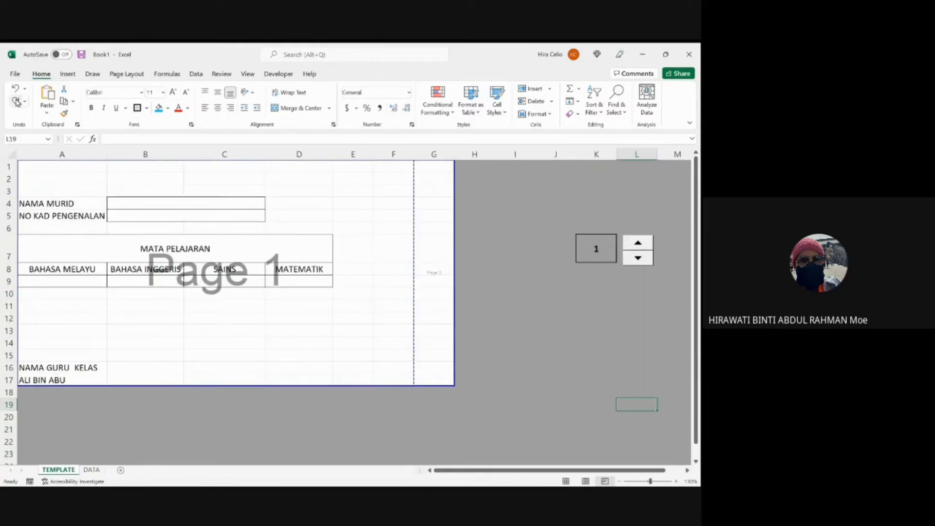
pyautogui.click(486, 252)
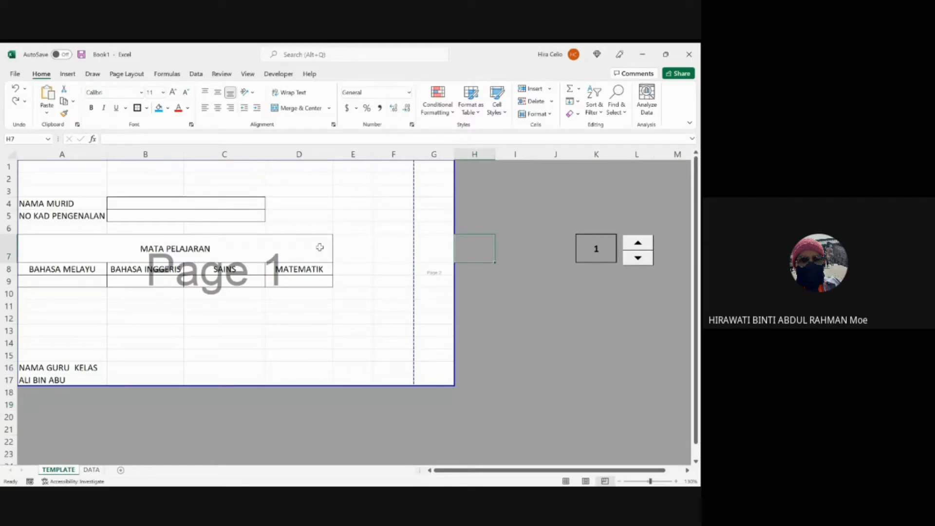
pyautogui.click(247, 74)
pyautogui.click(156, 99)
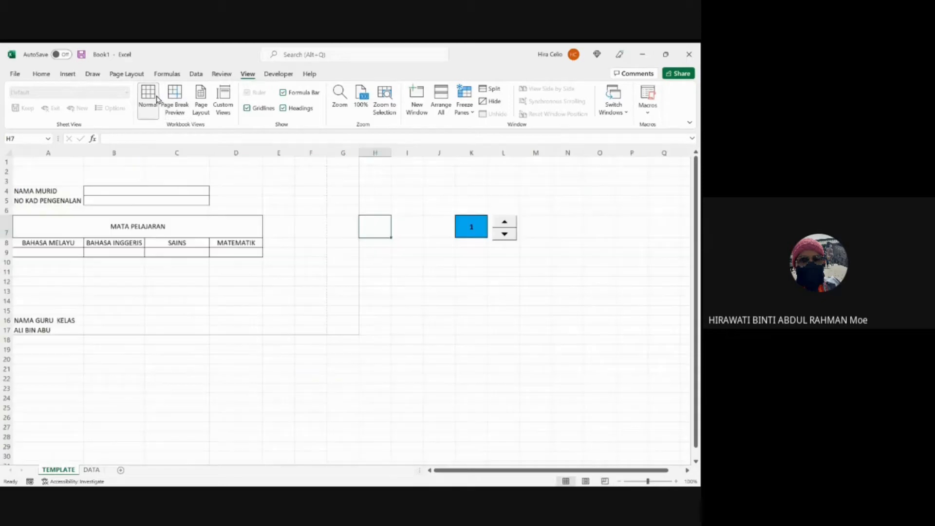
# Step: In Page Break Preview, widen the single page to column I and extend it down to row 20
pyautogui.click(538, 333)
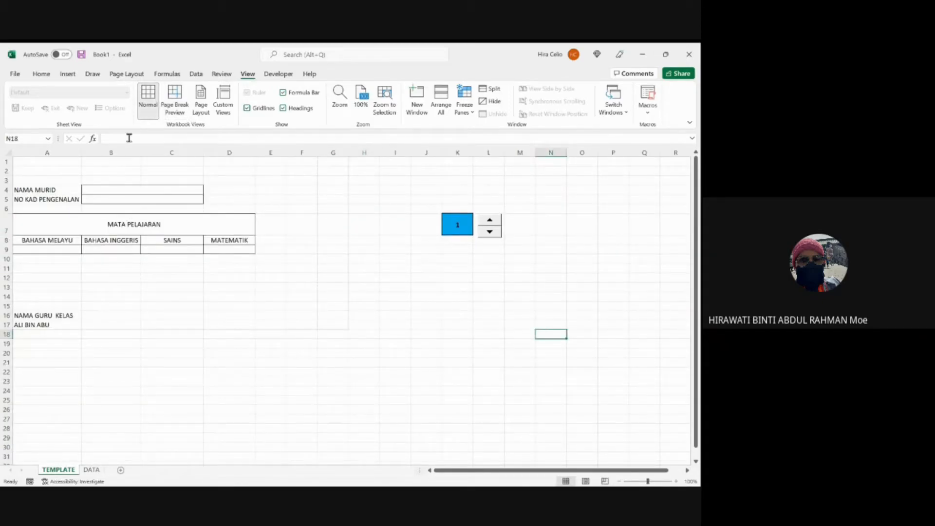
pyautogui.click(181, 102)
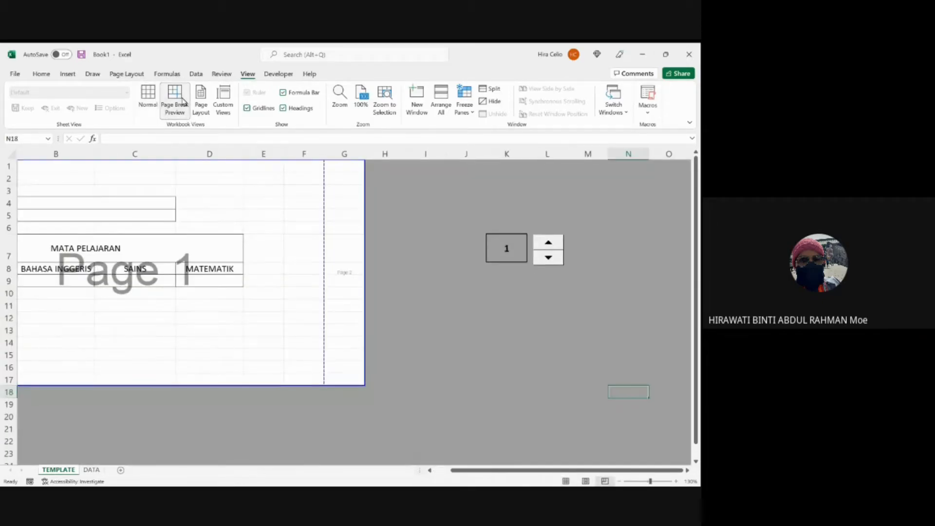
pyautogui.moveTo(369, 257); pyautogui.dragTo(326, 290)
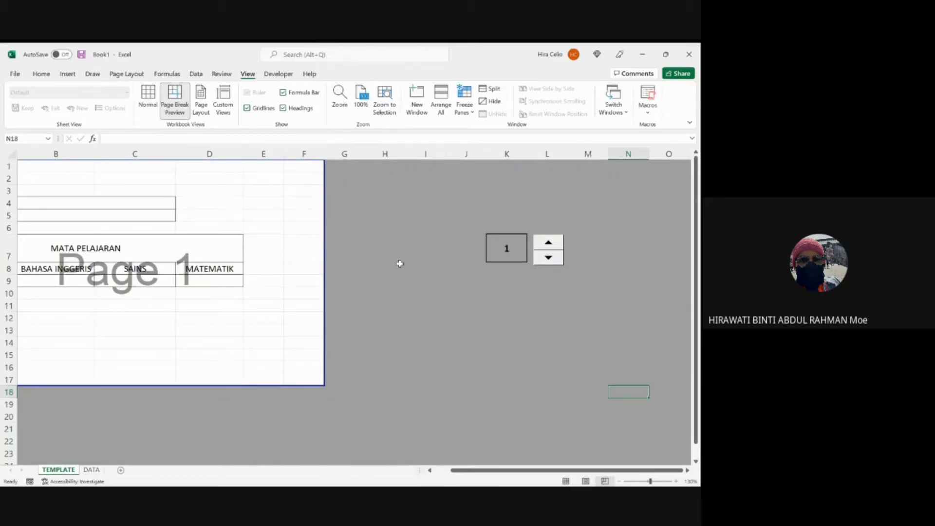
pyautogui.moveTo(324, 230); pyautogui.dragTo(432, 237)
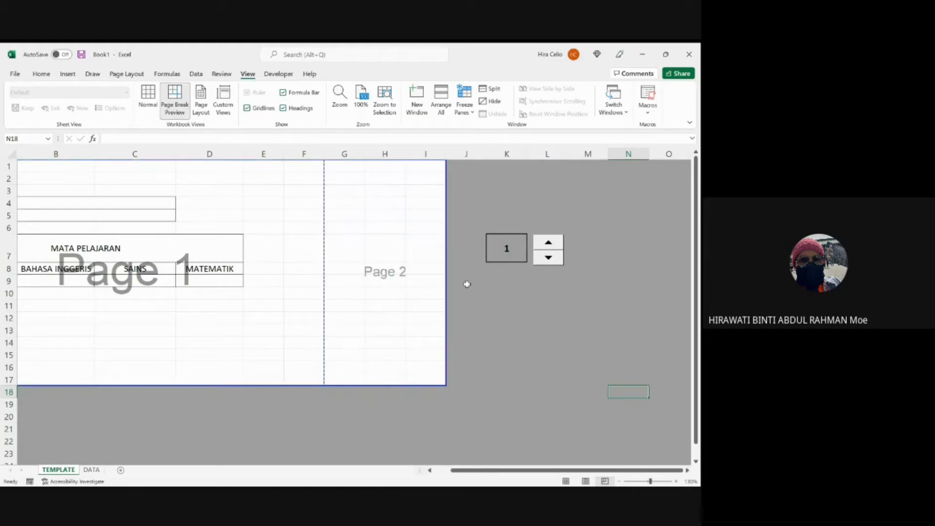
pyautogui.moveTo(320, 261); pyautogui.dragTo(446, 266)
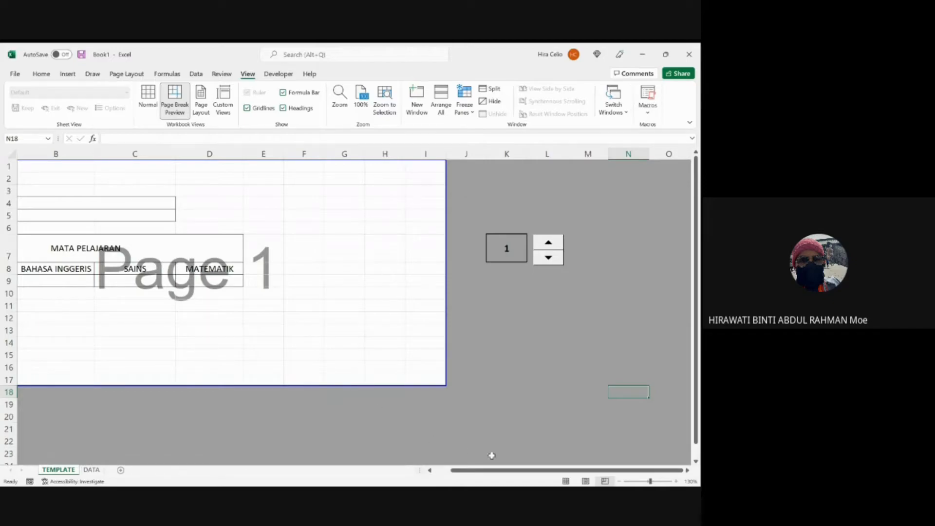
pyautogui.moveTo(496, 471); pyautogui.dragTo(480, 471)
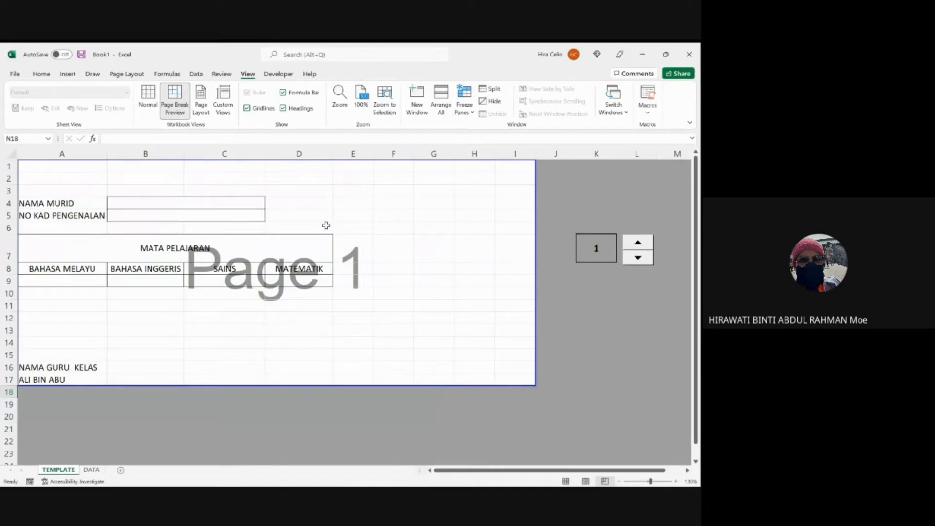
pyautogui.moveTo(212, 386); pyautogui.dragTo(211, 419)
pyautogui.hscroll(5, 211, 419)
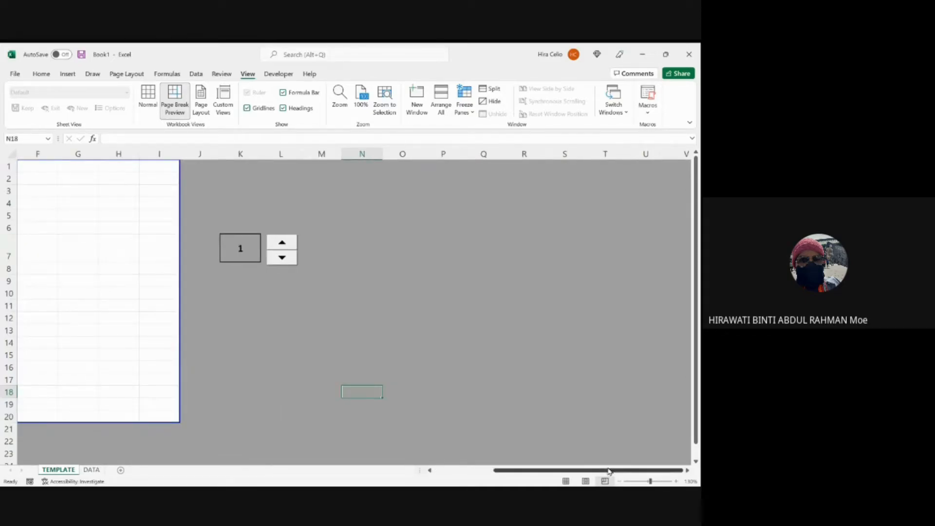
pyautogui.moveTo(609, 471); pyautogui.dragTo(444, 465)
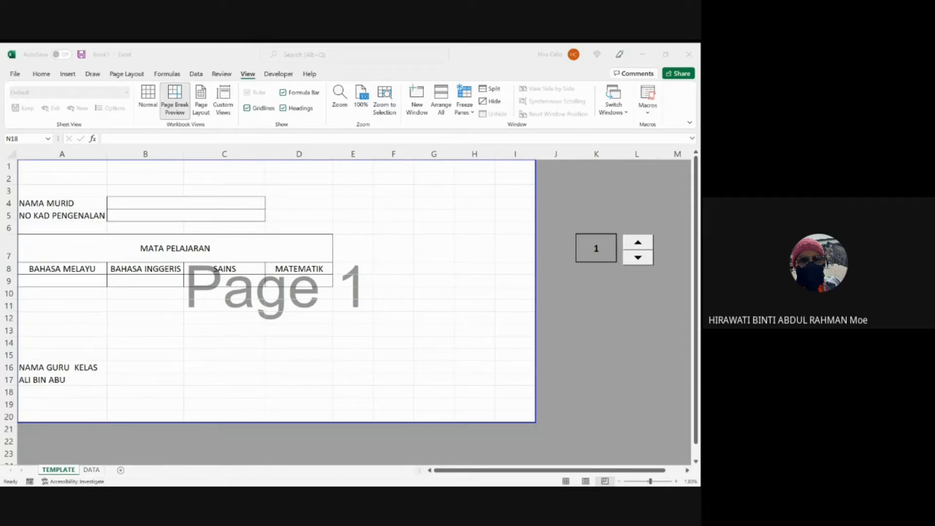
# Step: Begin a VLOOKUP in NAMA MURID cell B4, selecting the DATA student table as range
pyautogui.click(137, 202)
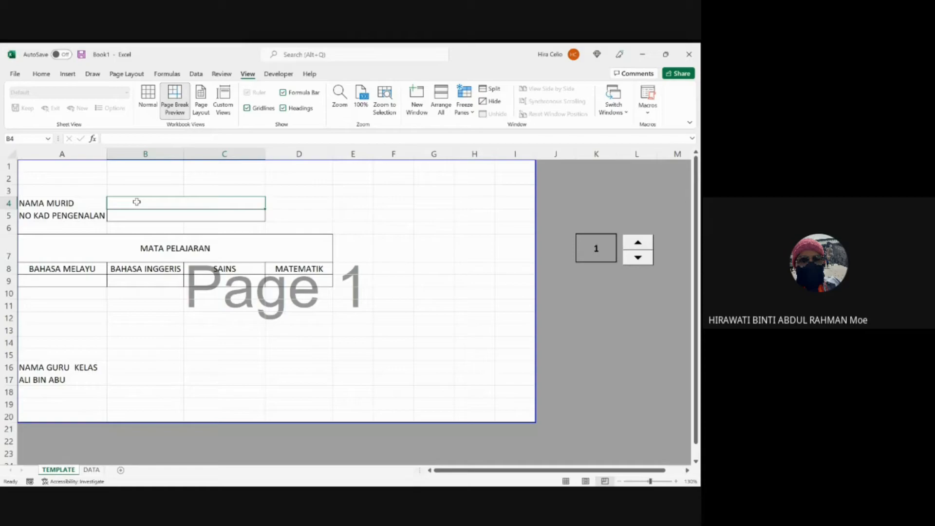
pyautogui.doubleClick(136, 202)
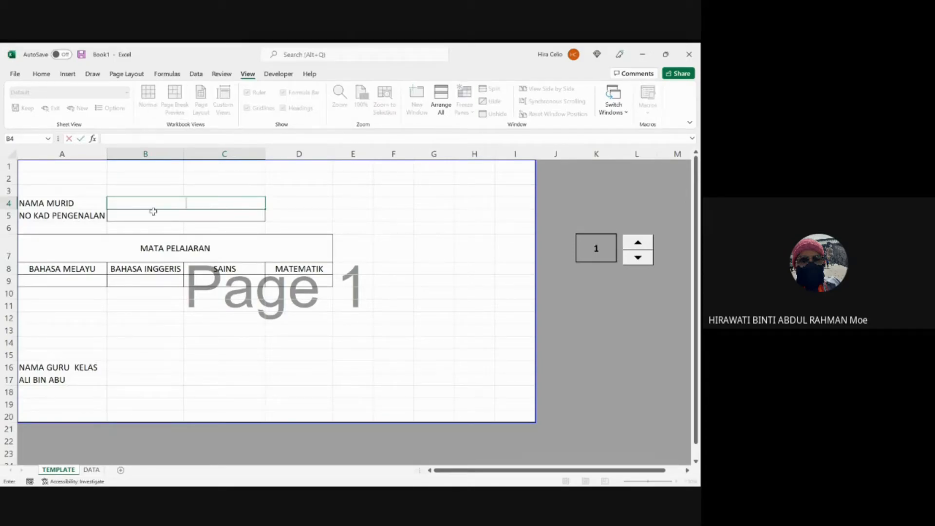
pyautogui.write('=VLOOKUP(')
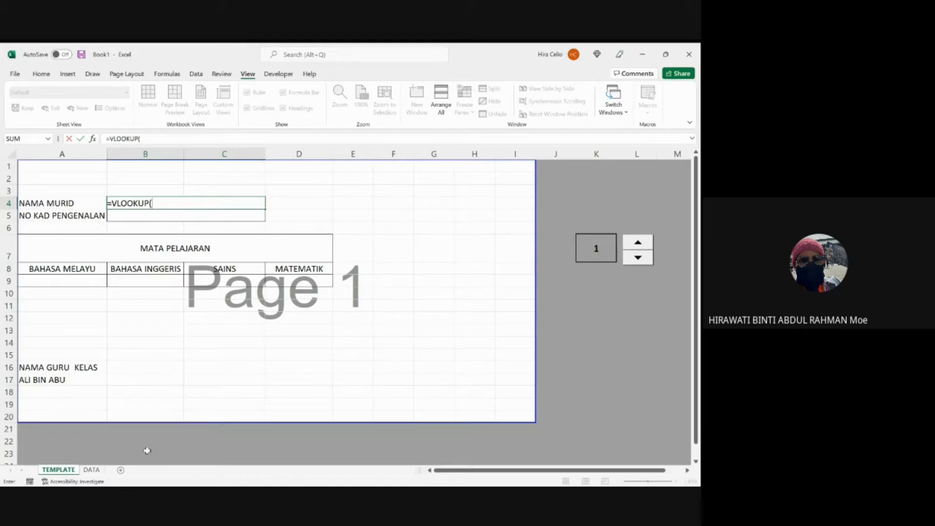
pyautogui.click(93, 471)
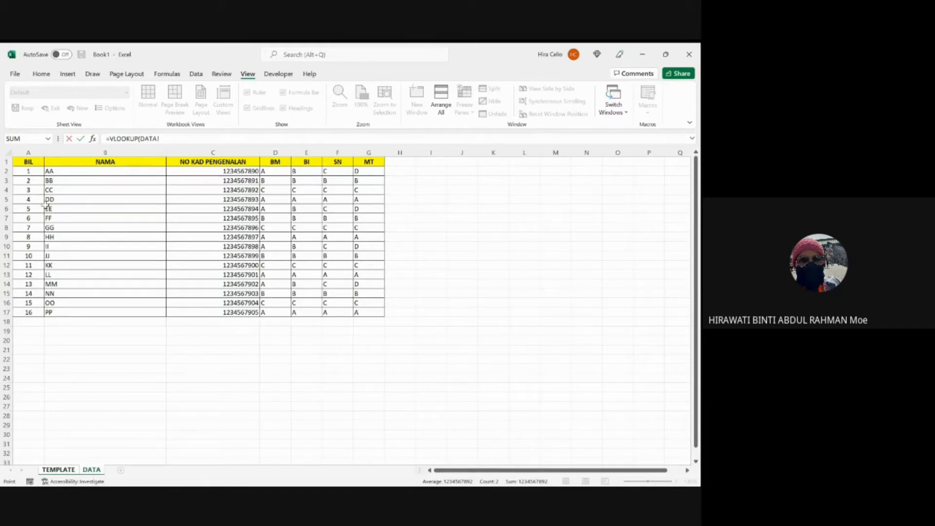
pyautogui.moveTo(30, 171); pyautogui.dragTo(377, 311)
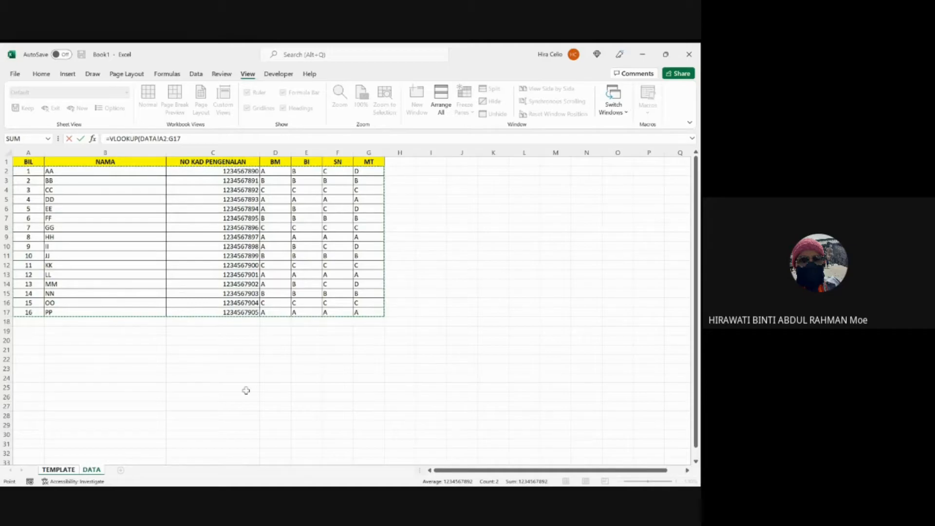
pyautogui.press('BackSpace')
pyautogui.write('6')
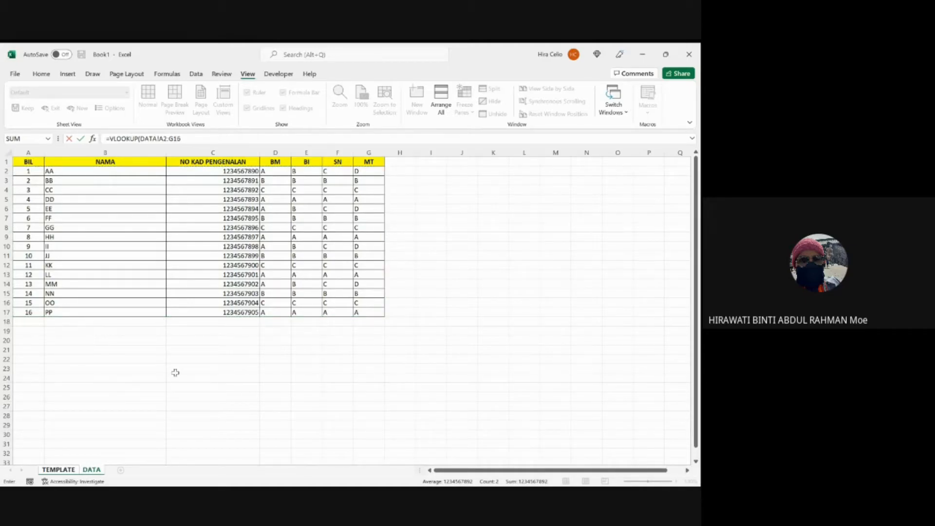
# Step: Dismiss the too-few-arguments warning and cancel the unfinished formula, leaving B4 empty
pyautogui.press('Return')
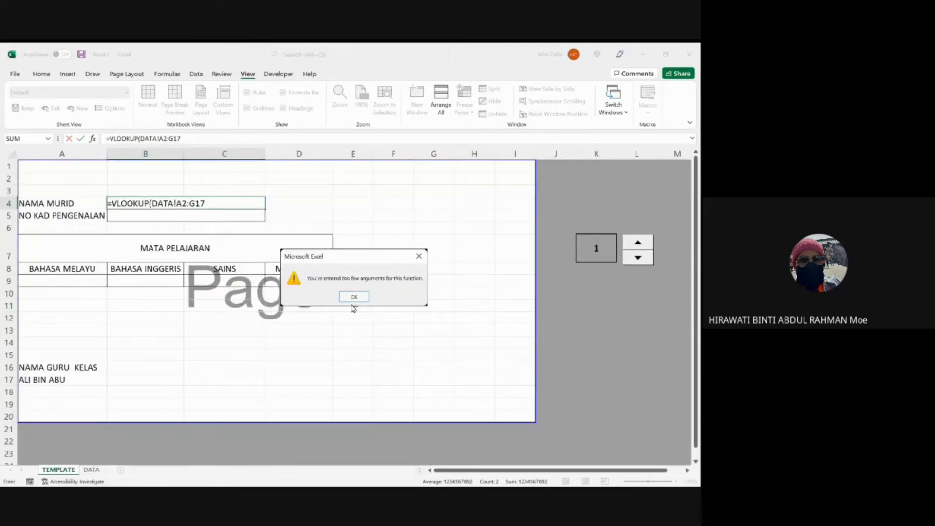
pyautogui.click(351, 297)
pyautogui.moveTo(181, 139); pyautogui.dragTo(97, 146)
pyautogui.press('Escape')
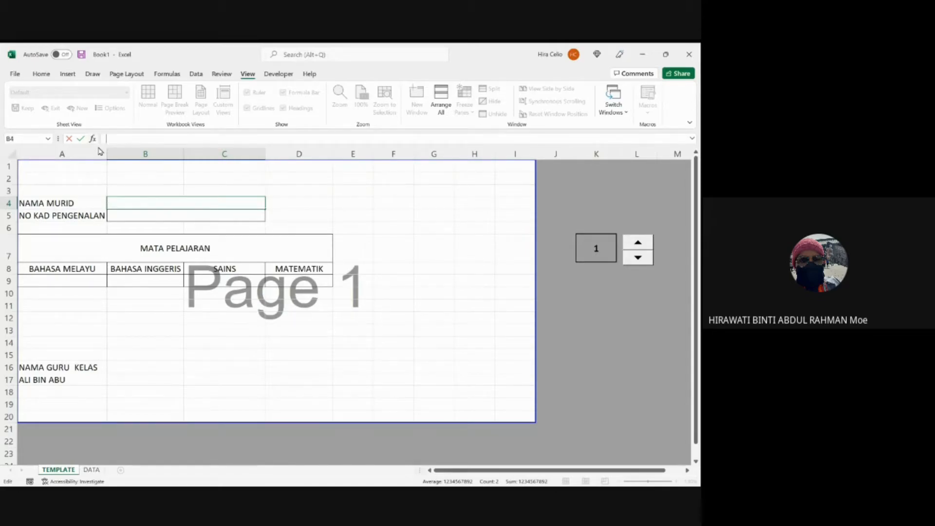
pyautogui.click(434, 293)
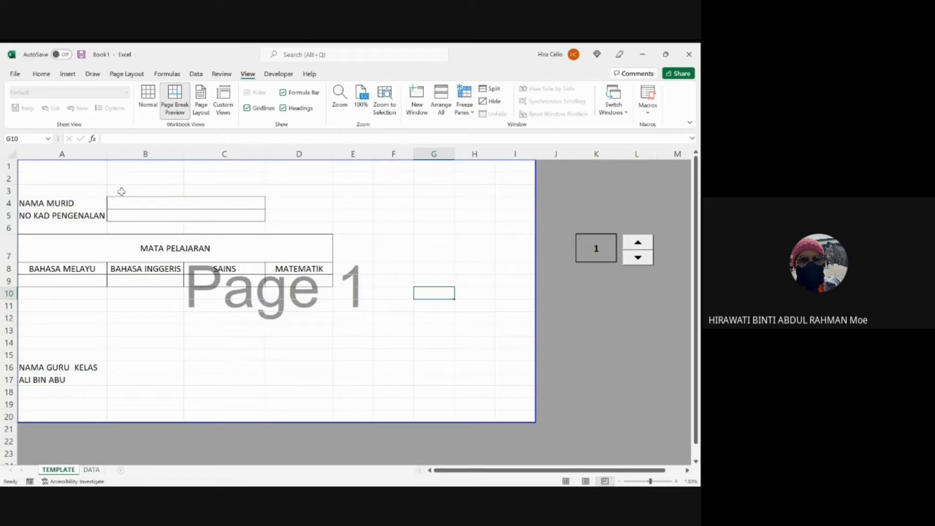
# Step: Start =VLOOKUP in B4 using the absolute lookup value $K$7
pyautogui.click(136, 206)
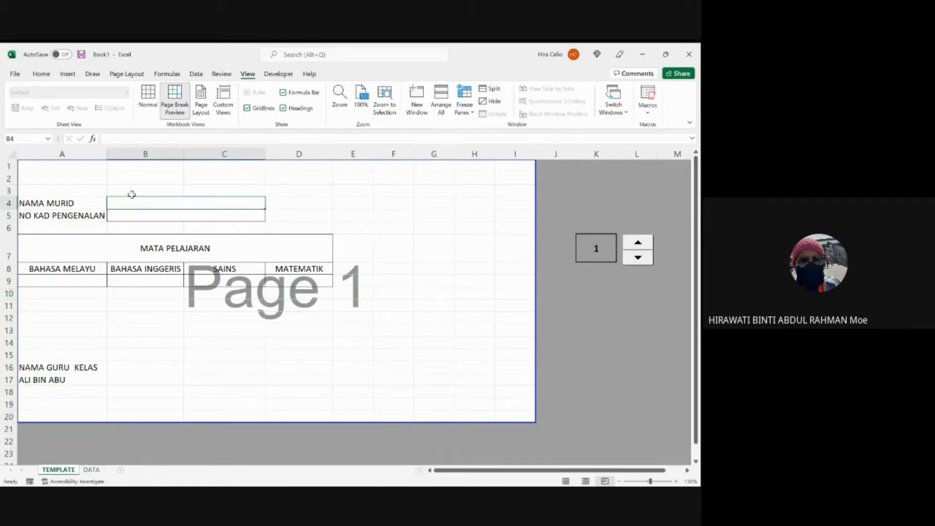
pyautogui.write('=VL')
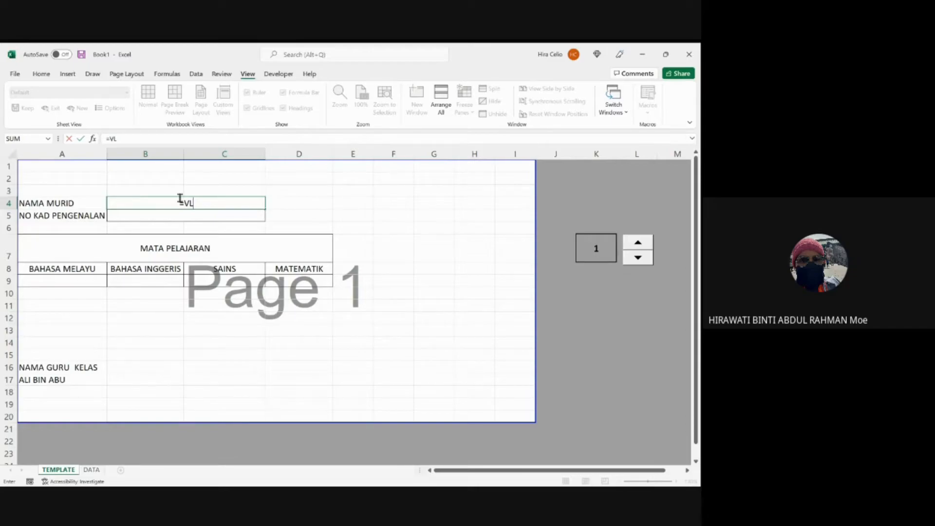
pyautogui.press('Tab')
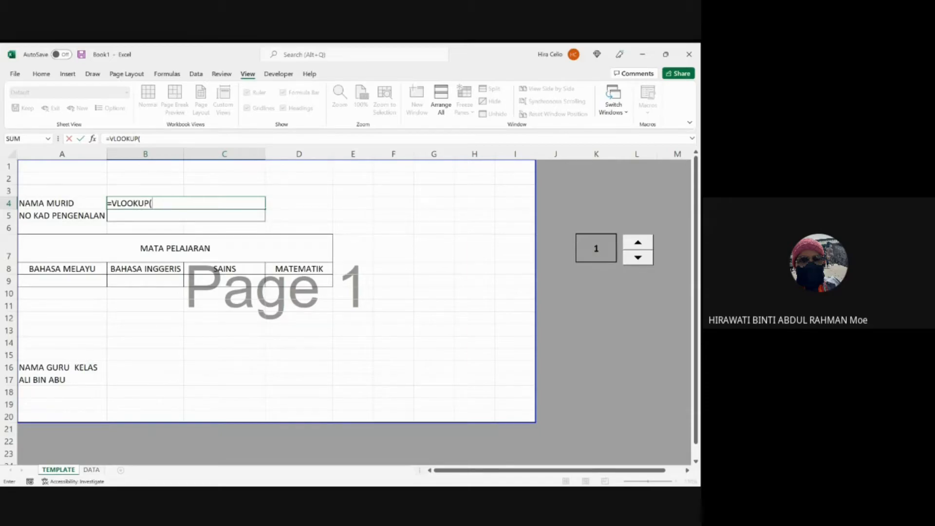
pyautogui.click(596, 248)
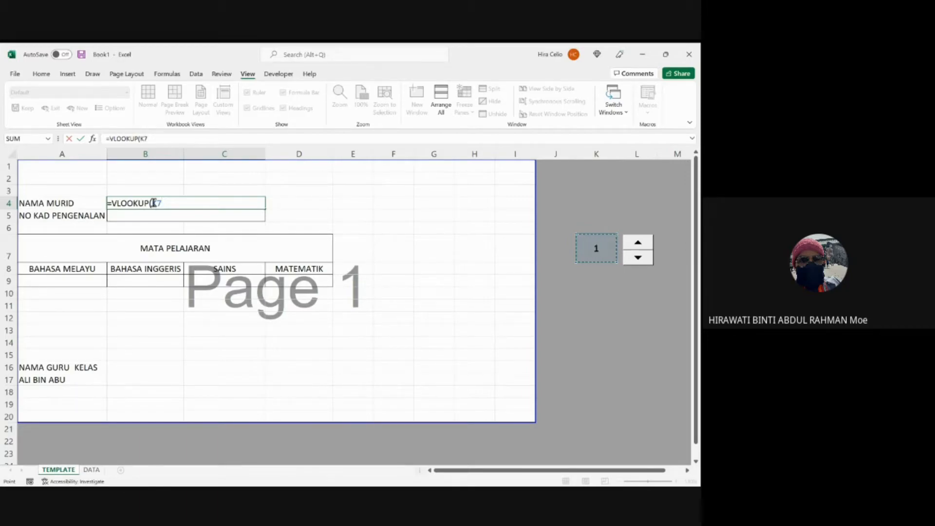
pyautogui.press('F2')
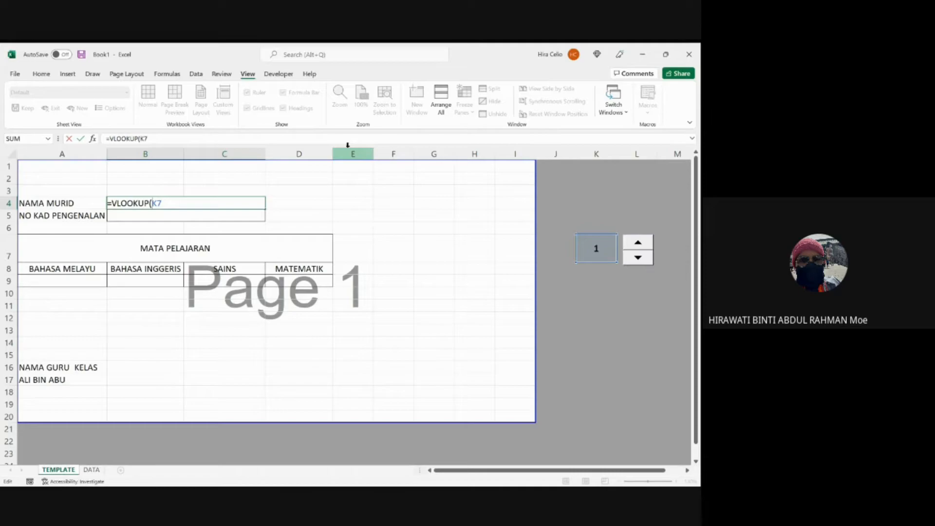
pyautogui.write('$K')
pyautogui.write('$7')
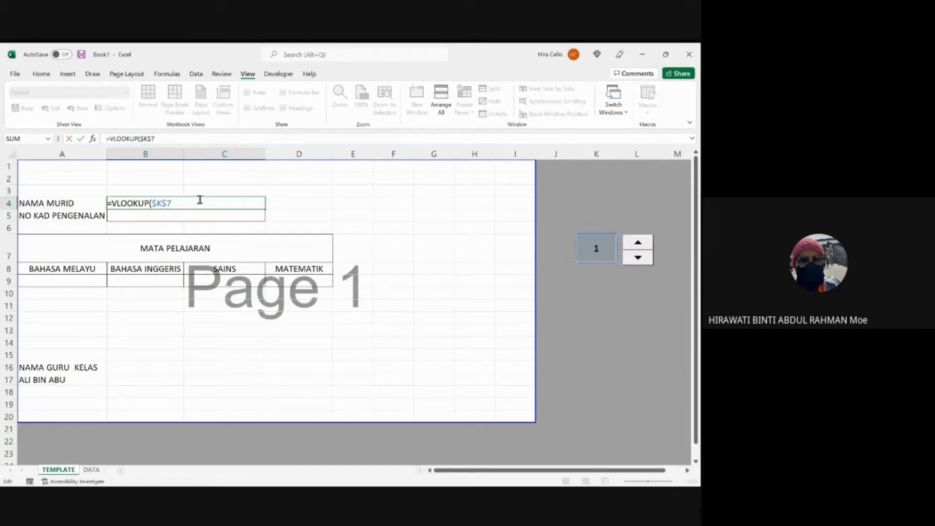
pyautogui.write(',')
# Step: Complete the formula with range DATA!A2:G17, column 2 and FALSE, displaying AA
pyautogui.click(91, 470)
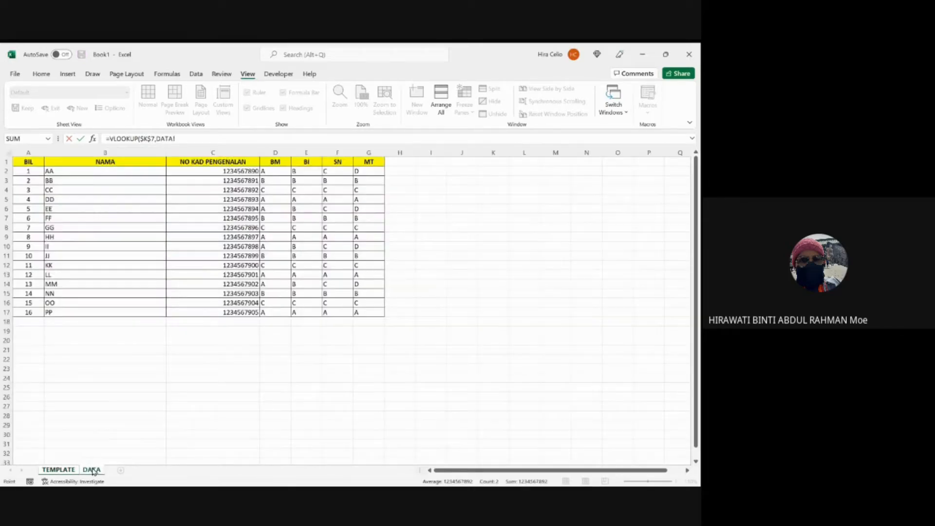
pyautogui.moveTo(25, 170); pyautogui.dragTo(366, 315)
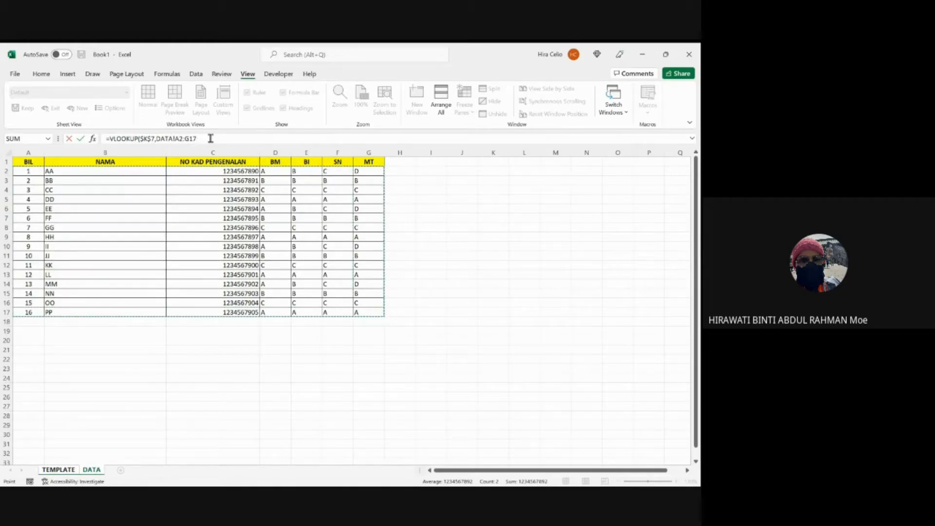
pyautogui.click(210, 139)
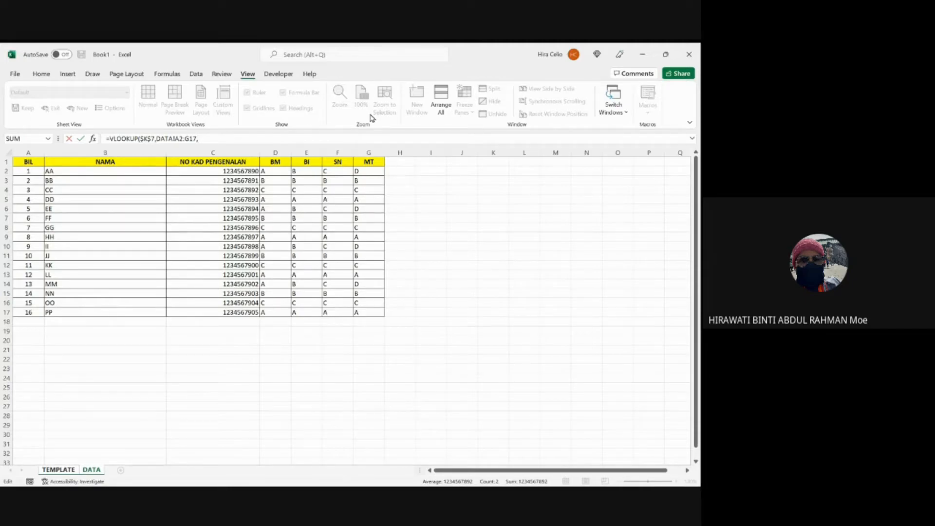
pyautogui.write('2')
pyautogui.write(',')
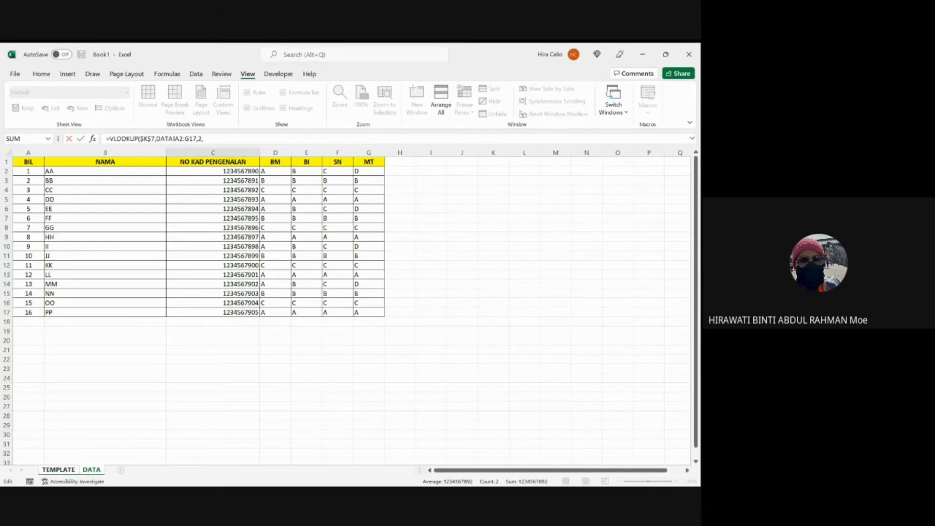
pyautogui.write('FALSE')
pyautogui.press('Return')
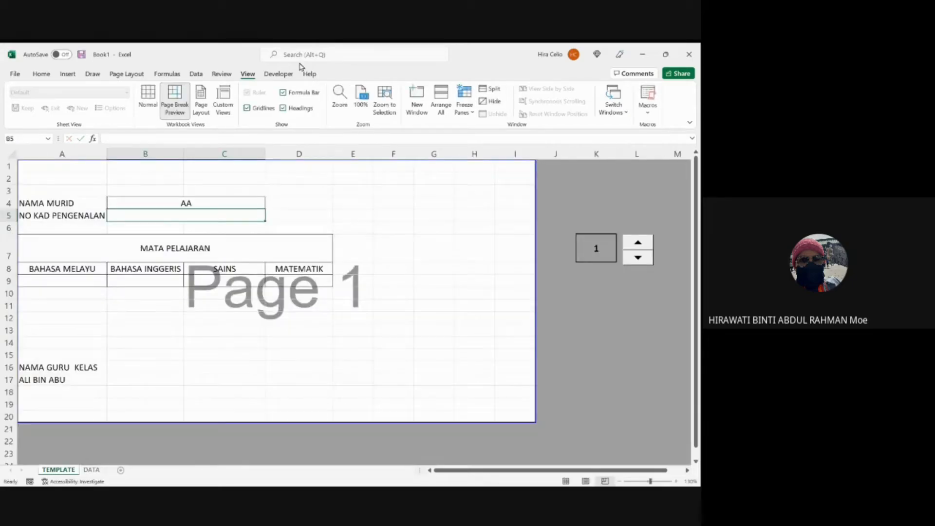
# Step: Clear B4's formula and start a new VLOOKUP with K7 as the lookup value
pyautogui.click(197, 200)
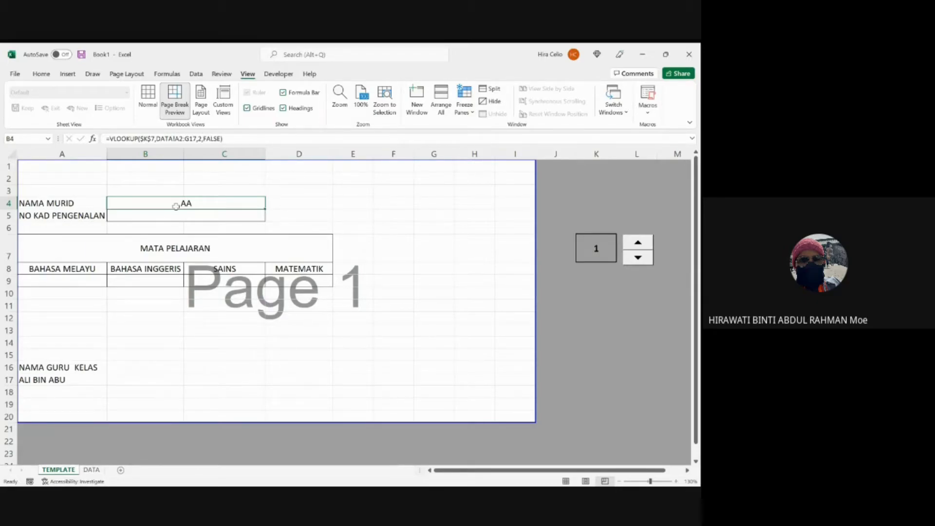
pyautogui.press('BackSpace')
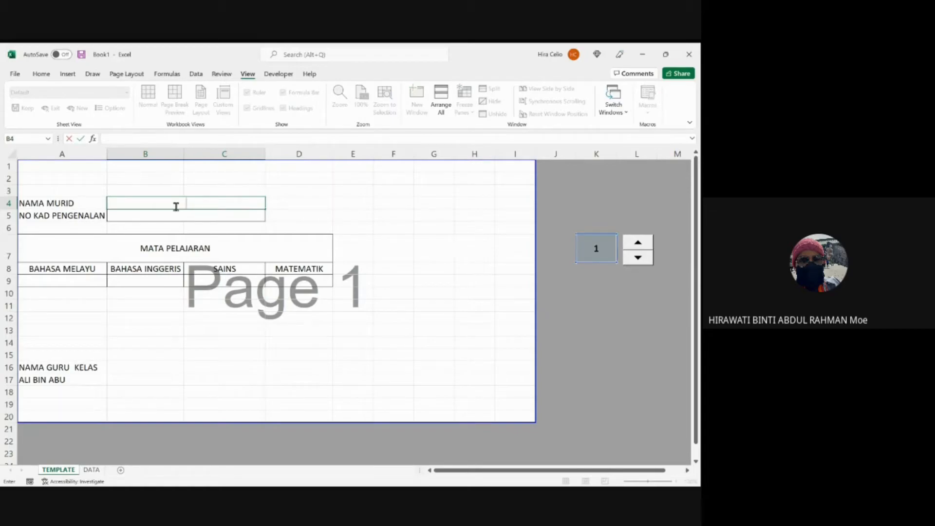
pyautogui.write('=VL')
pyautogui.press('Tab')
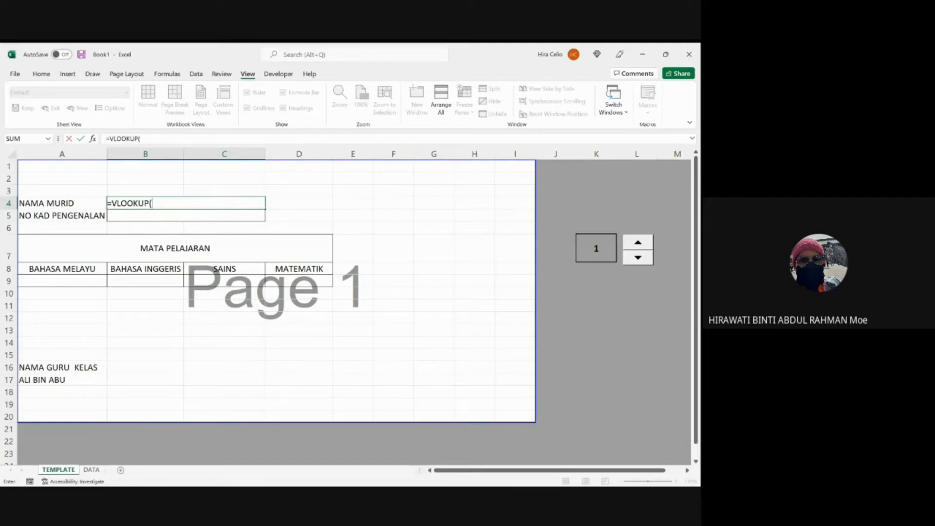
pyautogui.click(604, 248)
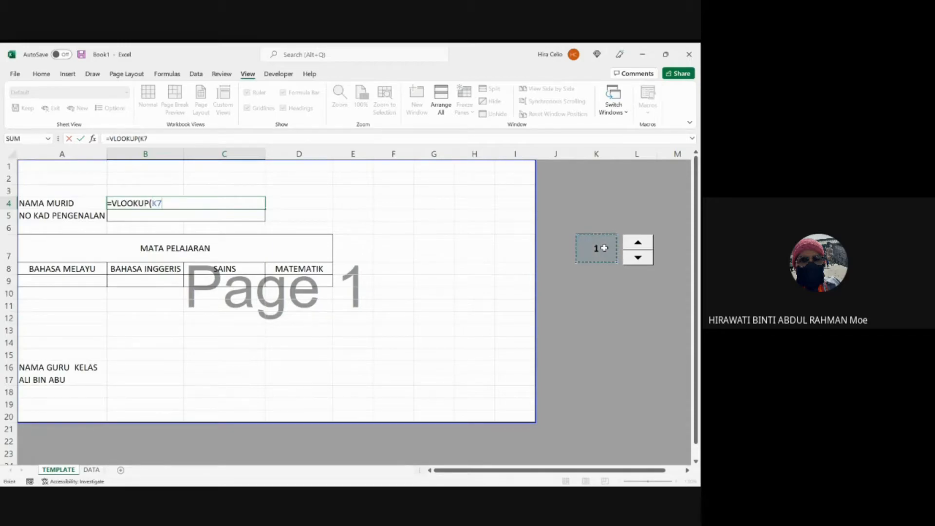
# Step: Make the lookup value the absolute reference $K$7 and add the comma after it
pyautogui.click(140, 139)
pyautogui.write('$K$')
pyautogui.click(188, 138)
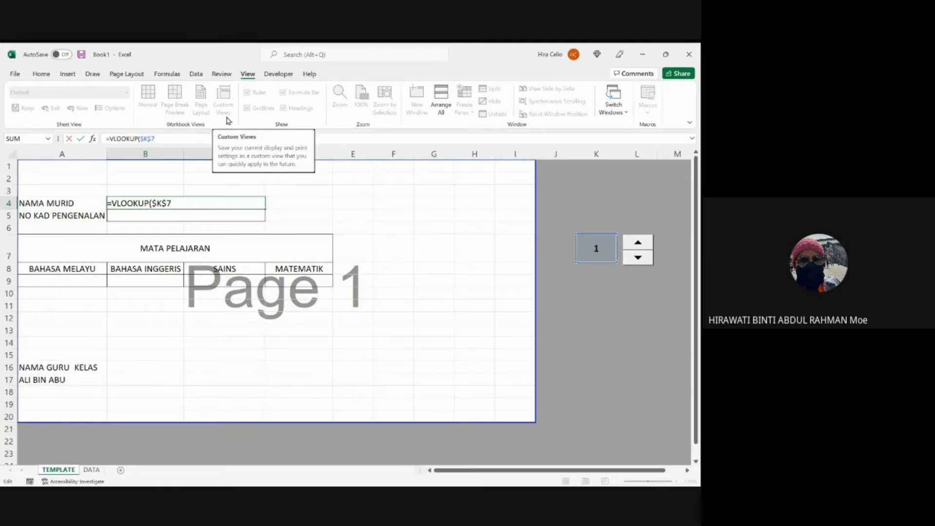
pyautogui.write(',')
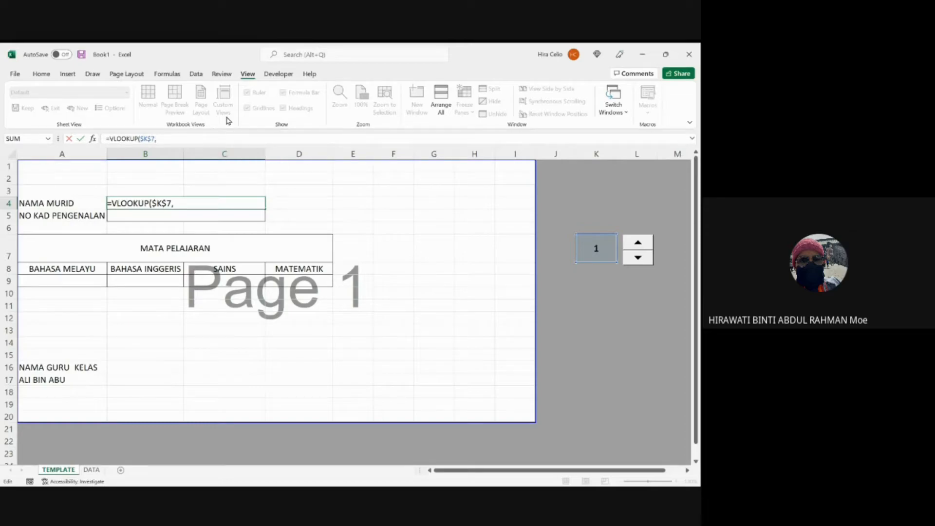
# Step: Complete B4 as =VLOOKUP($K$7,DATA!A2:G17,2,FALSE) so it shows AA, then recheck the formula
pyautogui.click(91, 470)
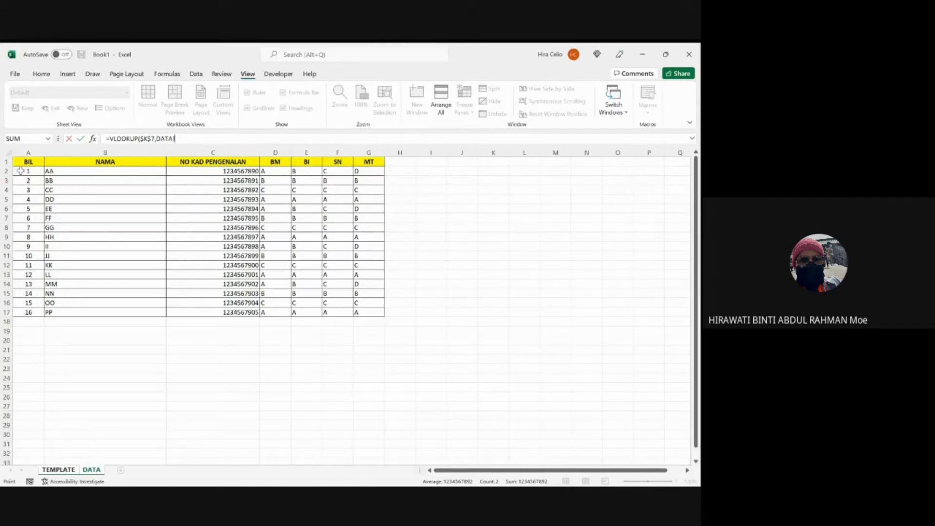
pyautogui.moveTo(22, 171); pyautogui.dragTo(377, 313)
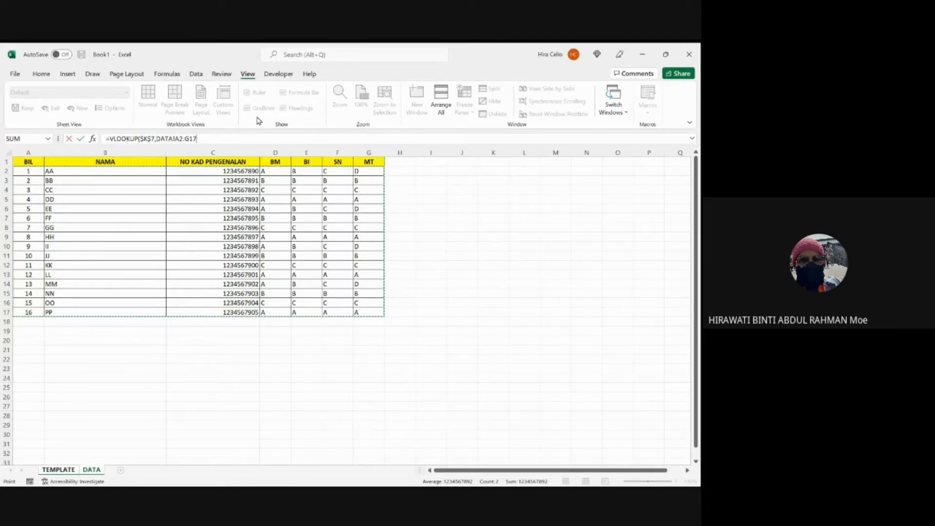
pyautogui.write(',')
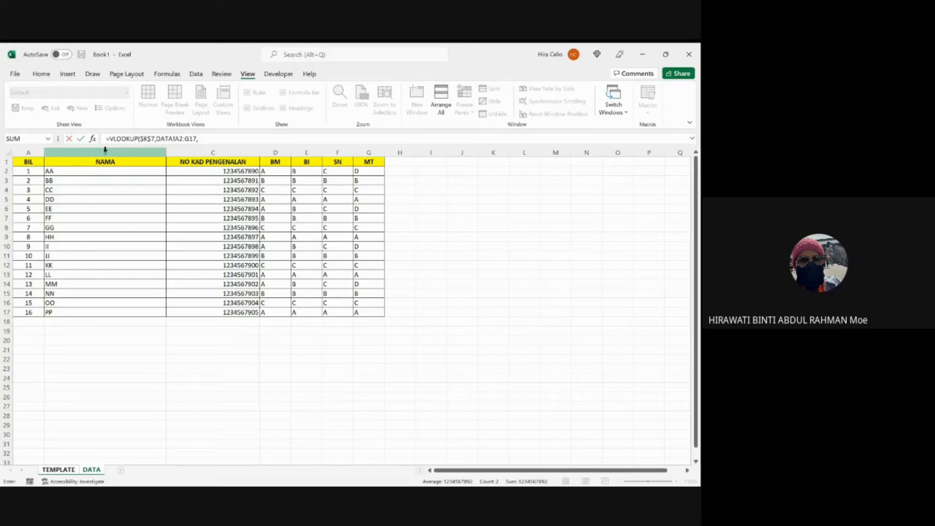
pyautogui.write('2')
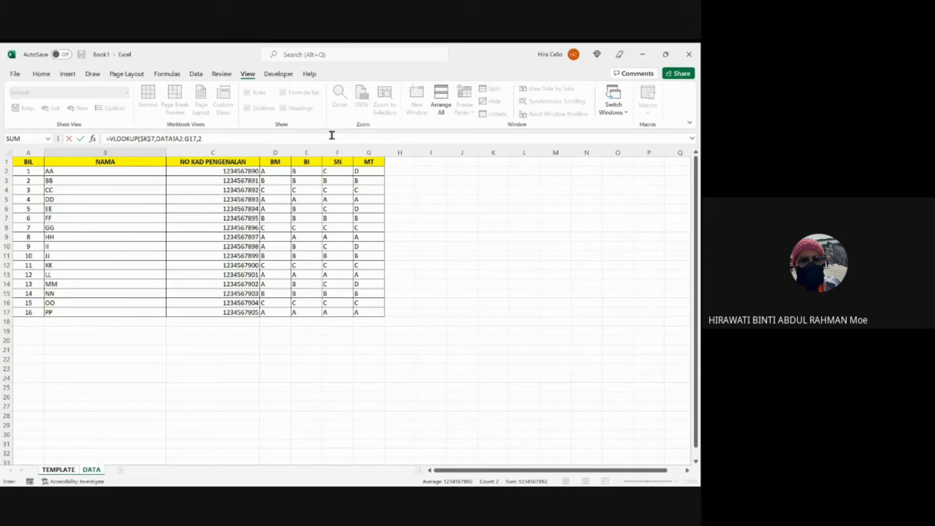
pyautogui.write(',')
pyautogui.write('FALSE')
pyautogui.press('Return')
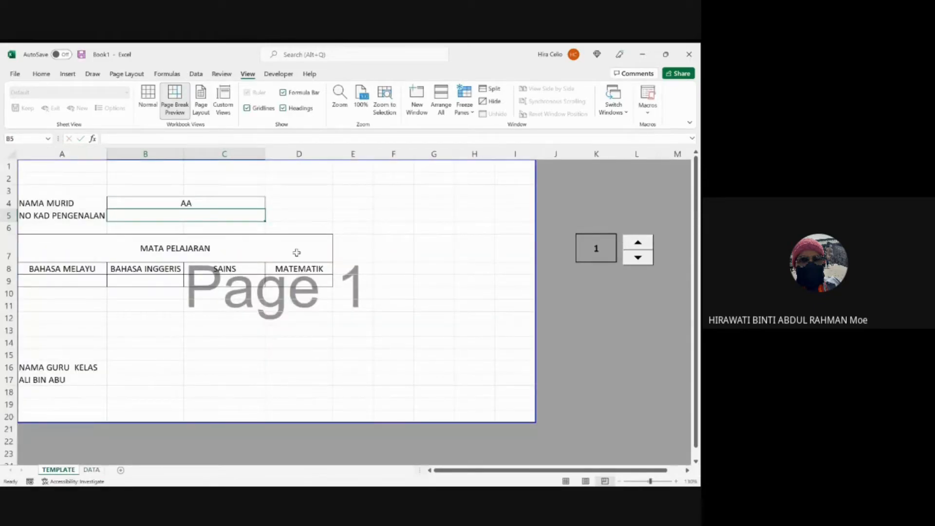
pyautogui.click(213, 206)
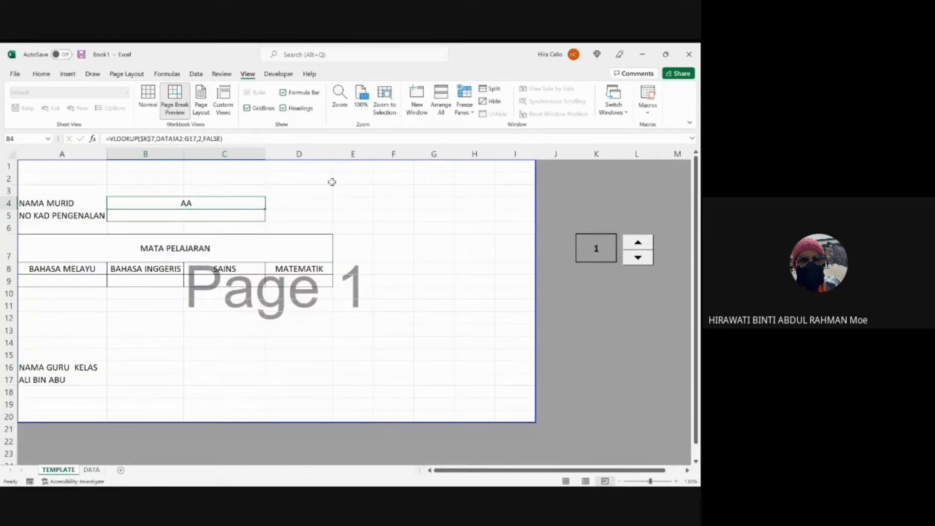
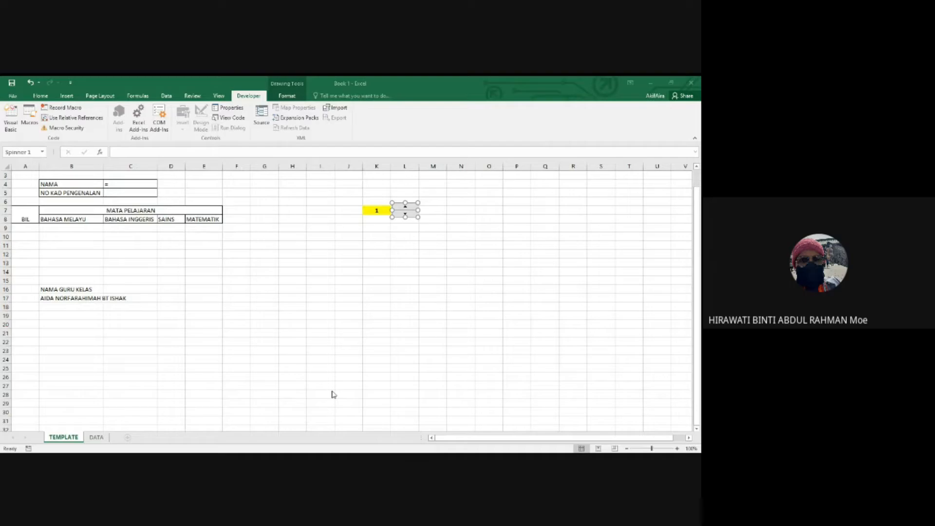
# Step: Review the spinner's control settings, then bring the Excel workbook in front of the Meet window
pyautogui.click(332, 392)
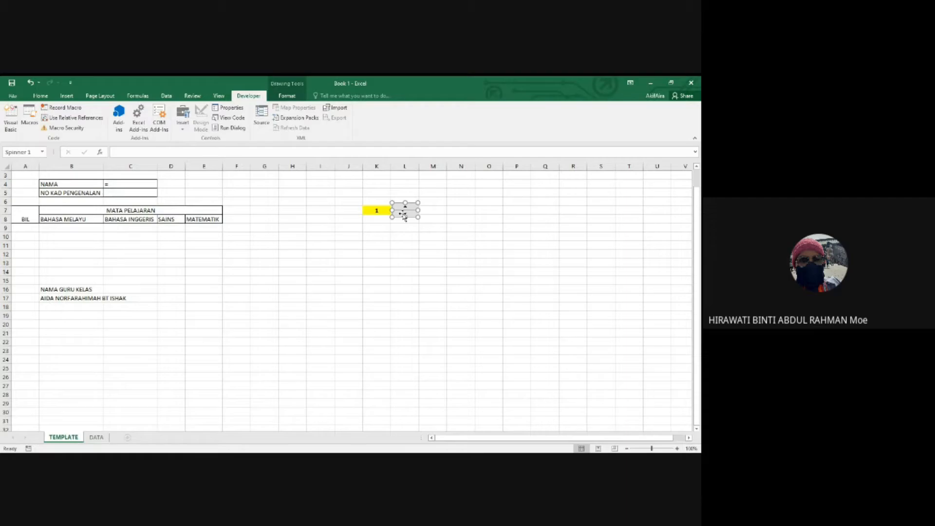
pyautogui.click(445, 245)
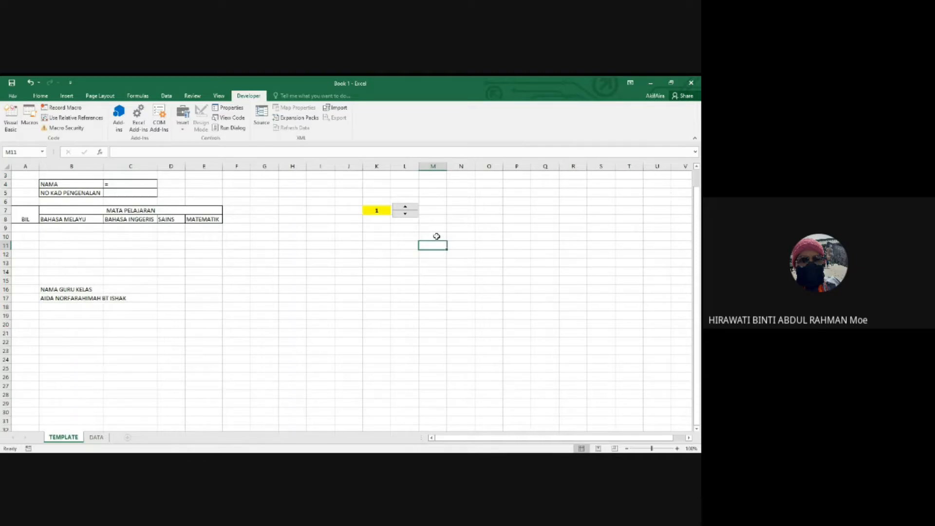
pyautogui.rightClick(411, 208)
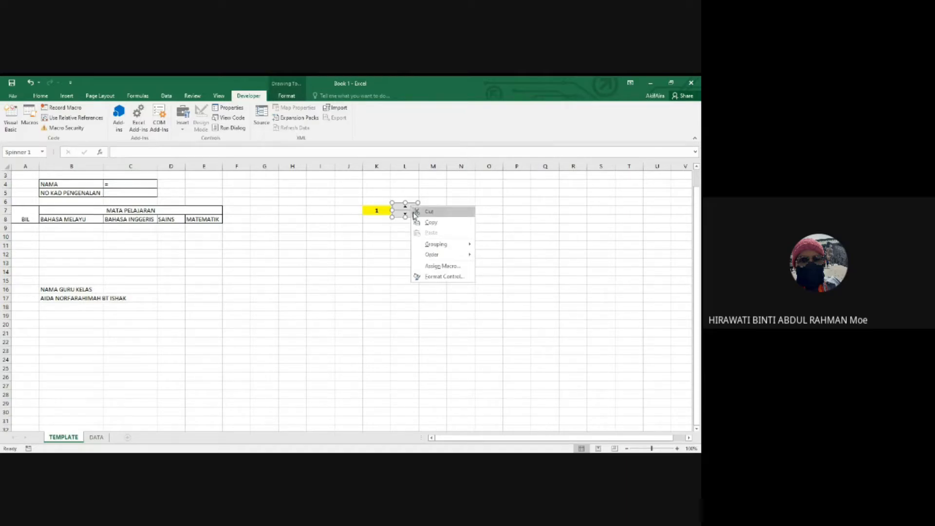
pyautogui.click(437, 277)
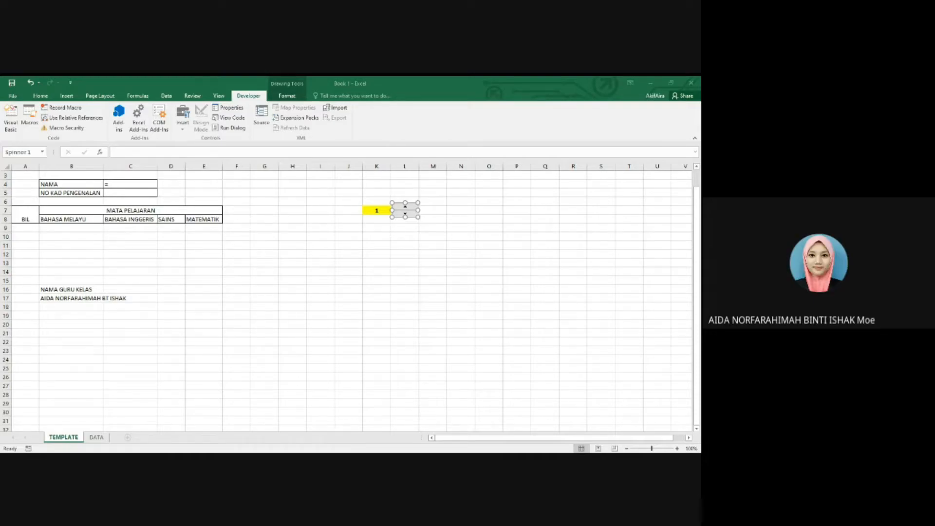
pyautogui.click(428, 343)
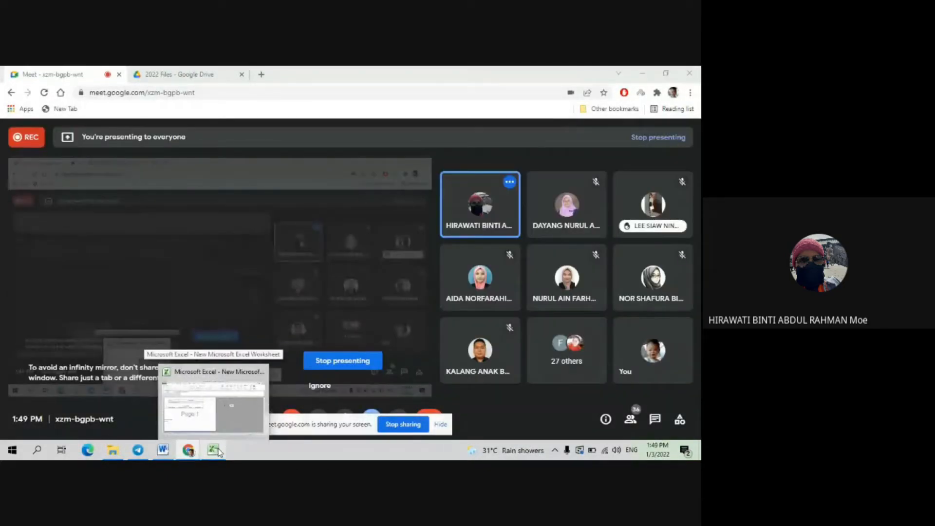
pyautogui.click(218, 452)
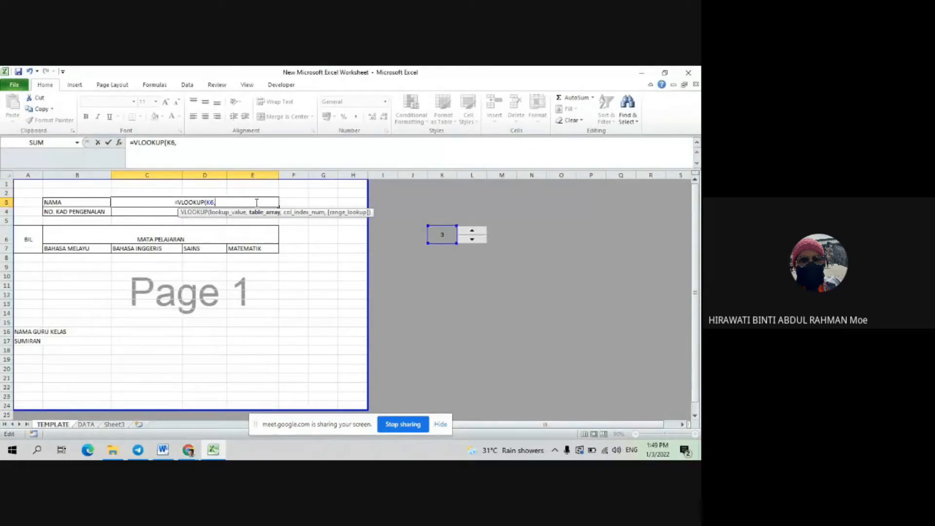
# Step: Discard the partial formula in C3 and restart it as =VLOOKUP( in capitals
pyautogui.press('BackSpace')
pyautogui.press('BackSpace')
pyautogui.press('BackSpace')
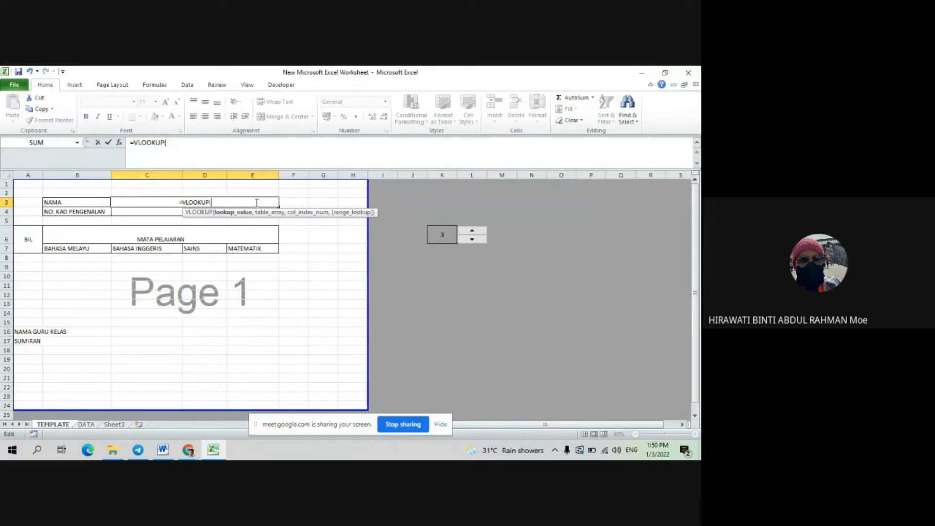
pyautogui.write('$')
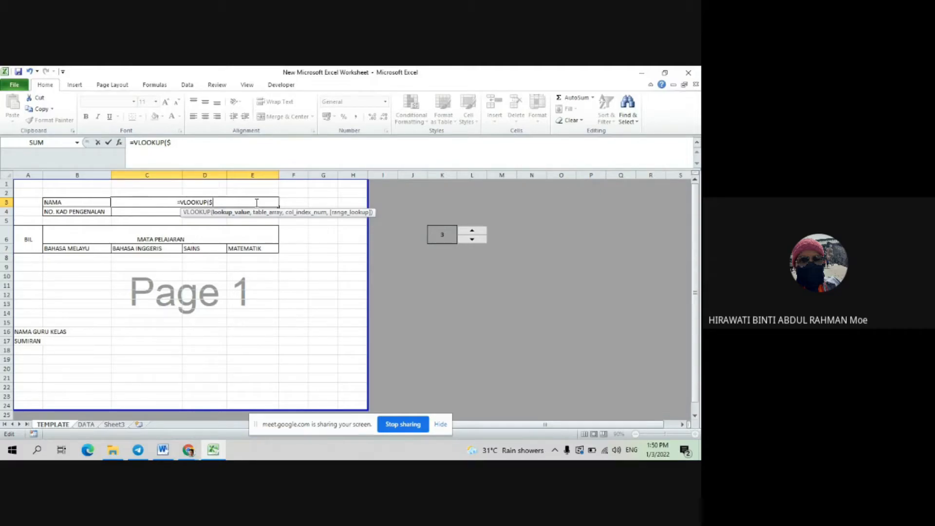
pyautogui.press('BackSpace')
pyautogui.press('BackSpace')
pyautogui.press('BackSpace')
pyautogui.press('BackSpace')
pyautogui.press('Escape')
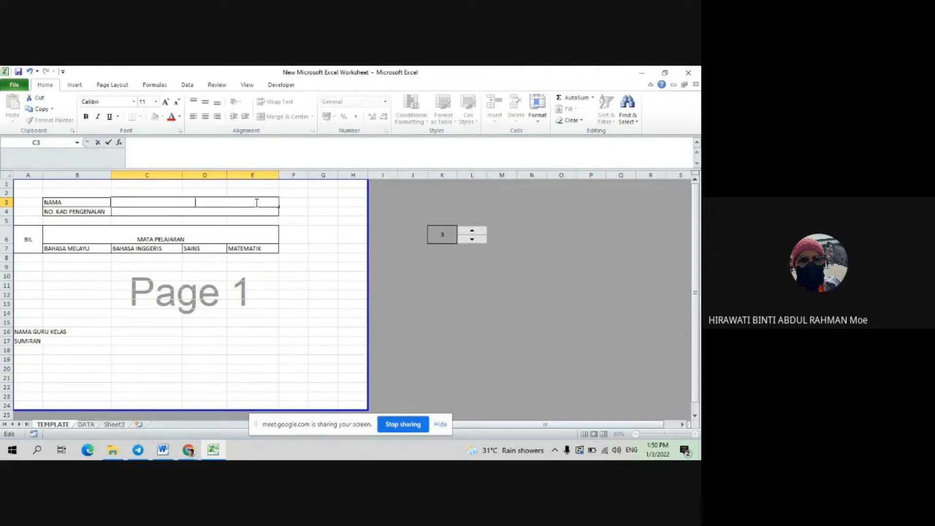
pyautogui.write('=')
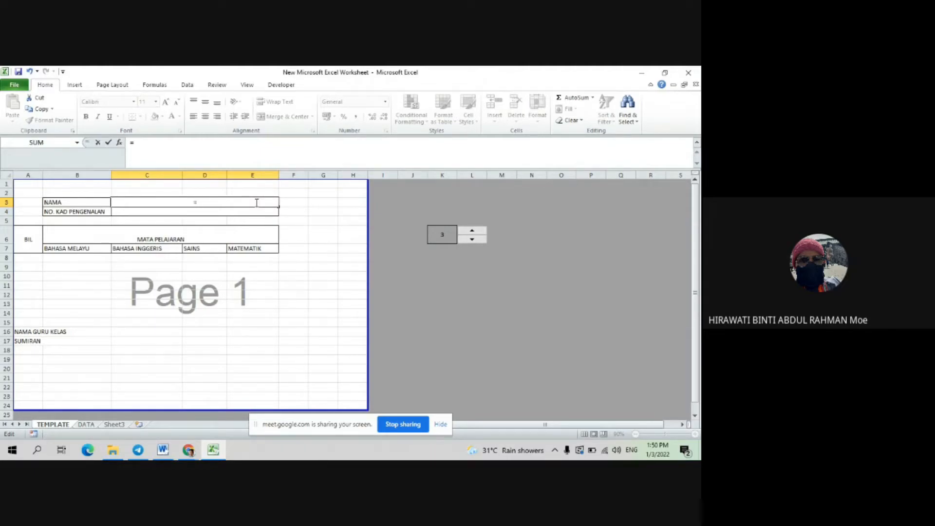
pyautogui.press('capslock')
pyautogui.write('VL')
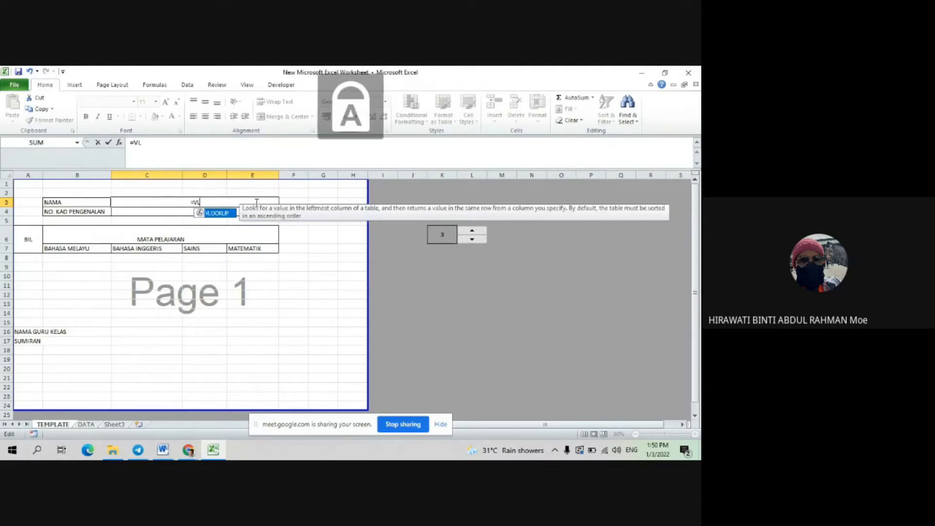
pyautogui.doubleClick(226, 213)
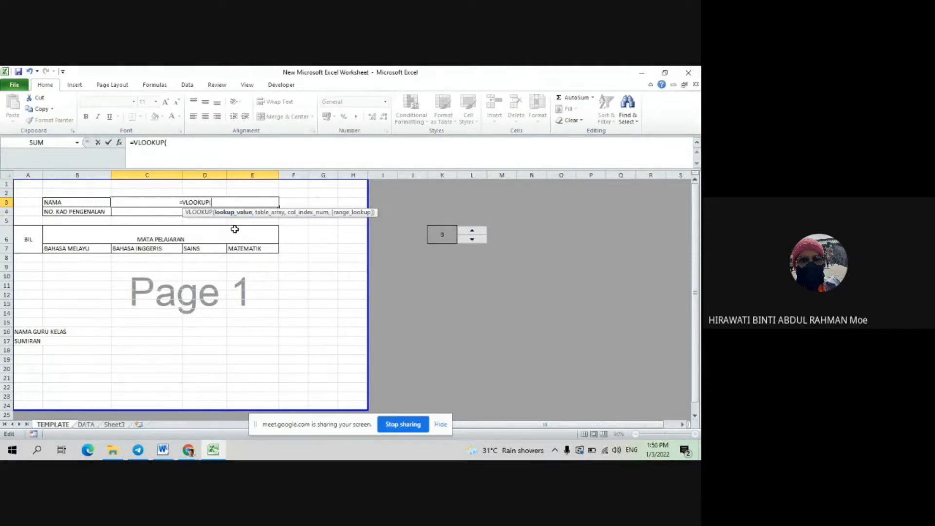
# Step: Use the spinner cell as the absolute lookup value, giving =VLOOKUP($K$6,
pyautogui.click(447, 236)
pyautogui.click(222, 205)
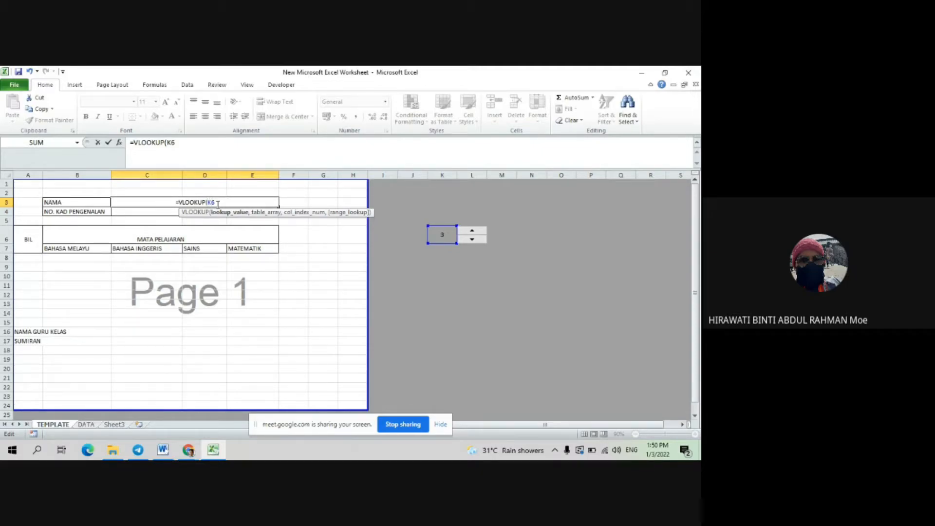
pyautogui.write('$K')
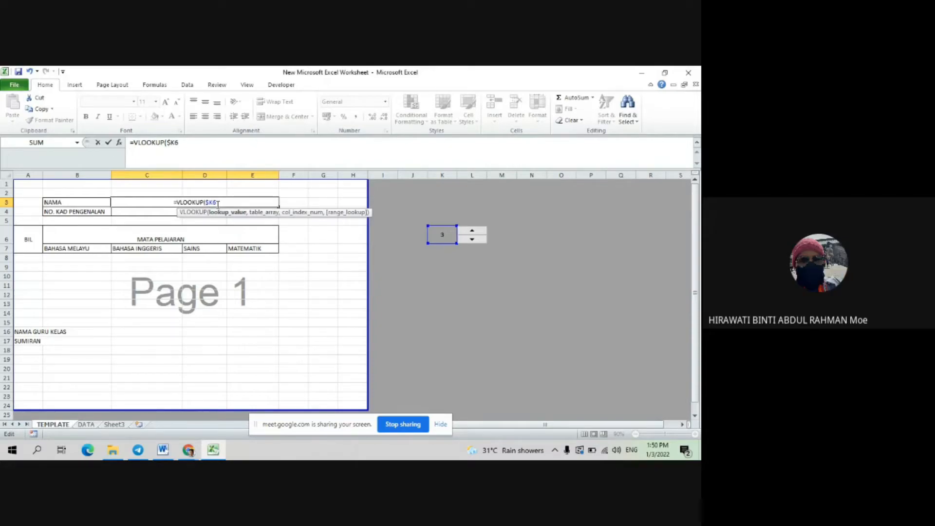
pyautogui.write('$')
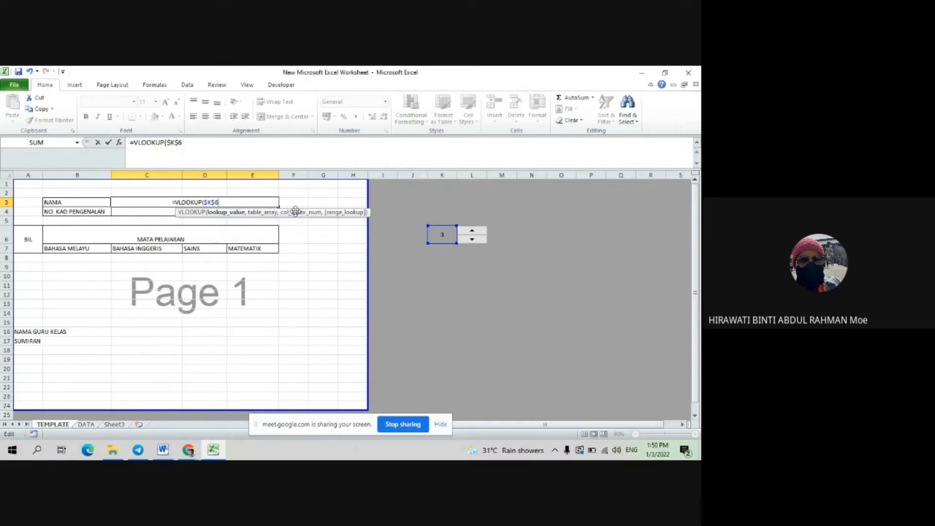
pyautogui.write('$')
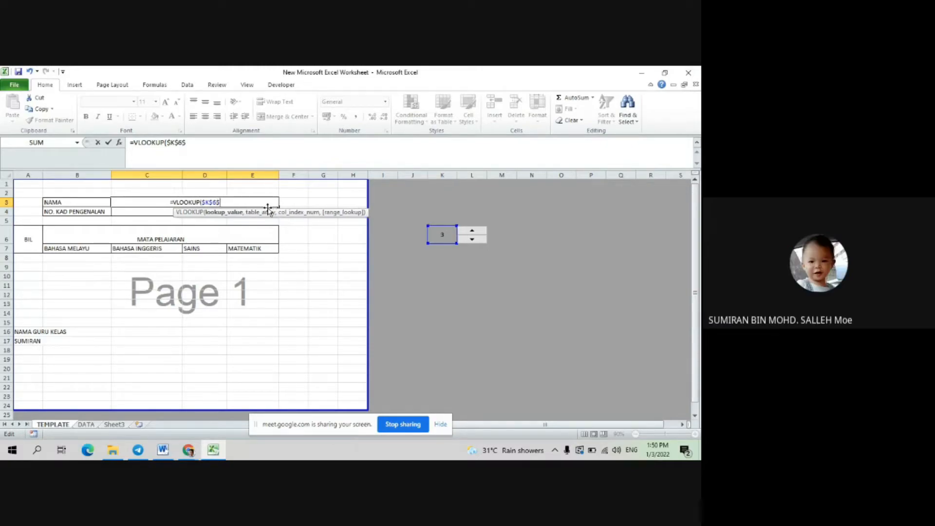
pyautogui.press('BackSpace')
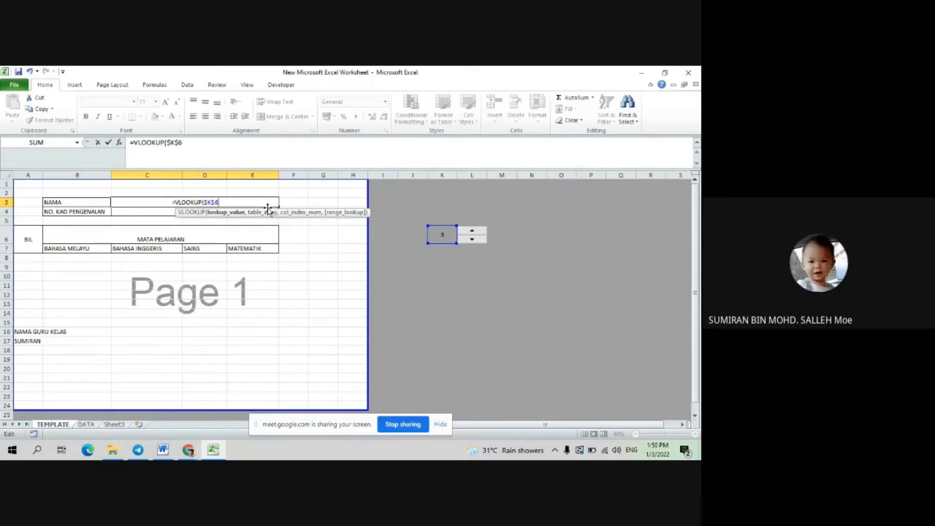
pyautogui.write(',')
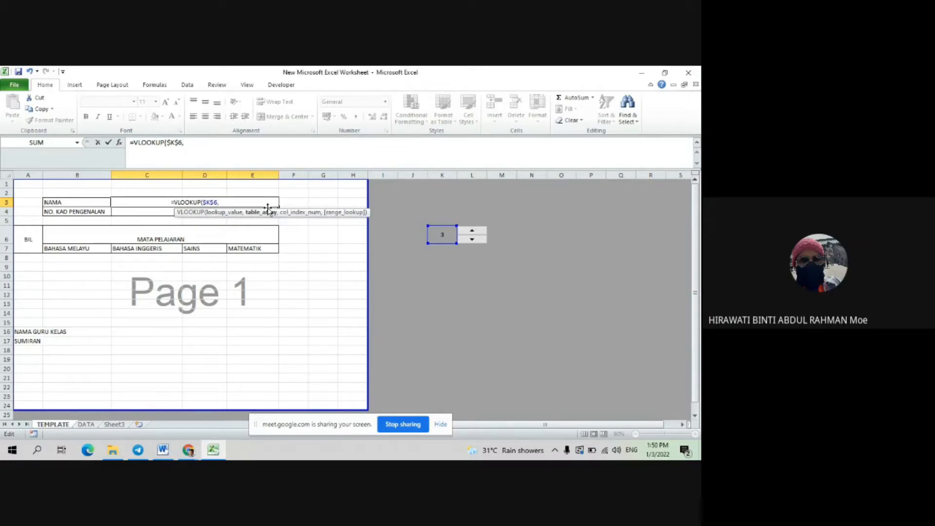
# Step: Complete C3 as =VLOOKUP($K$6,DATA!A2:G17,2,FALSE), which shows CC
pyautogui.click(88, 426)
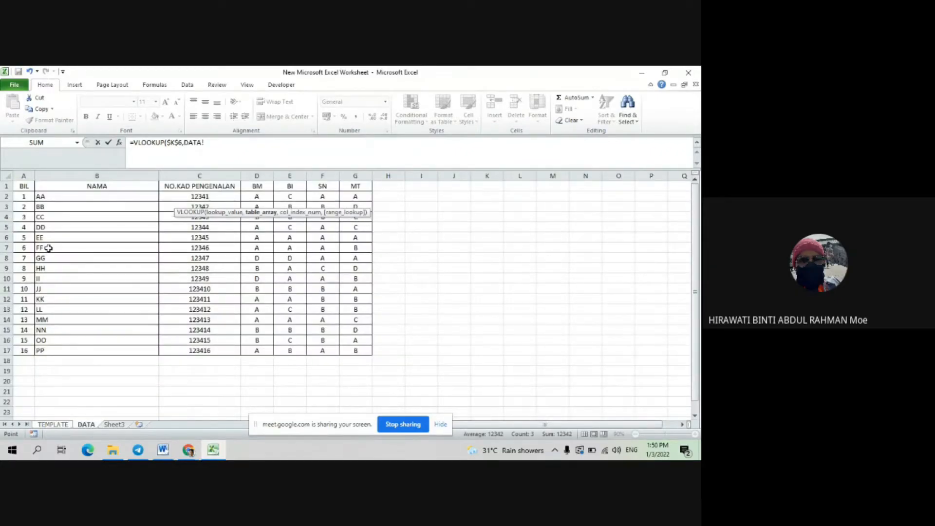
pyautogui.click(25, 196)
pyautogui.moveTo(25, 195); pyautogui.dragTo(359, 349)
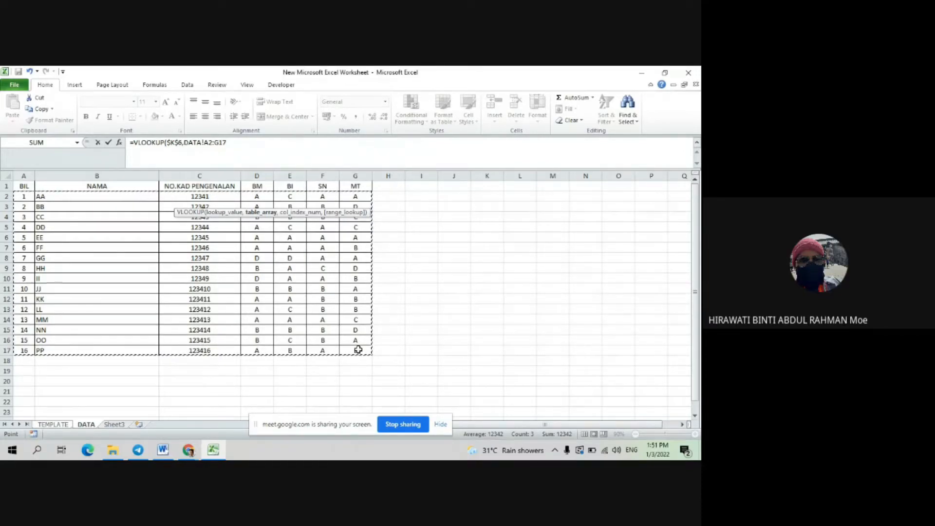
pyautogui.click(229, 142)
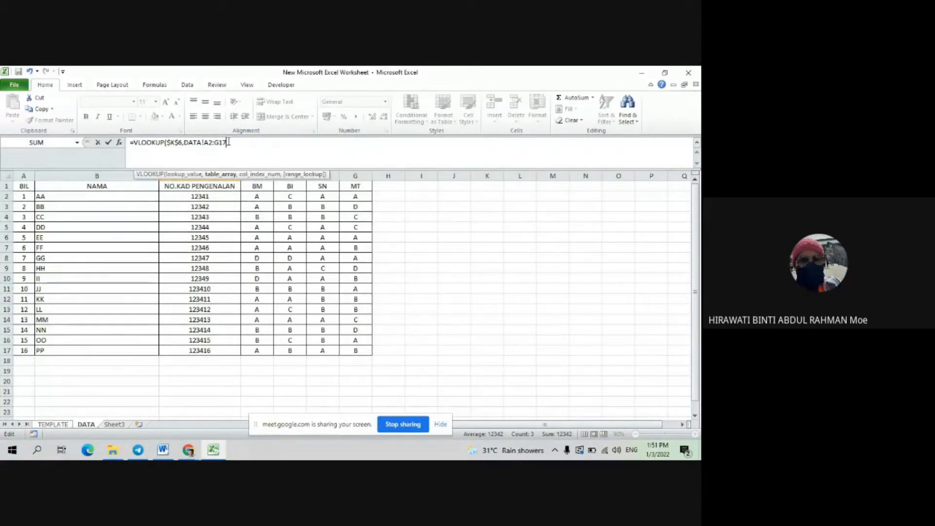
pyautogui.write(',2')
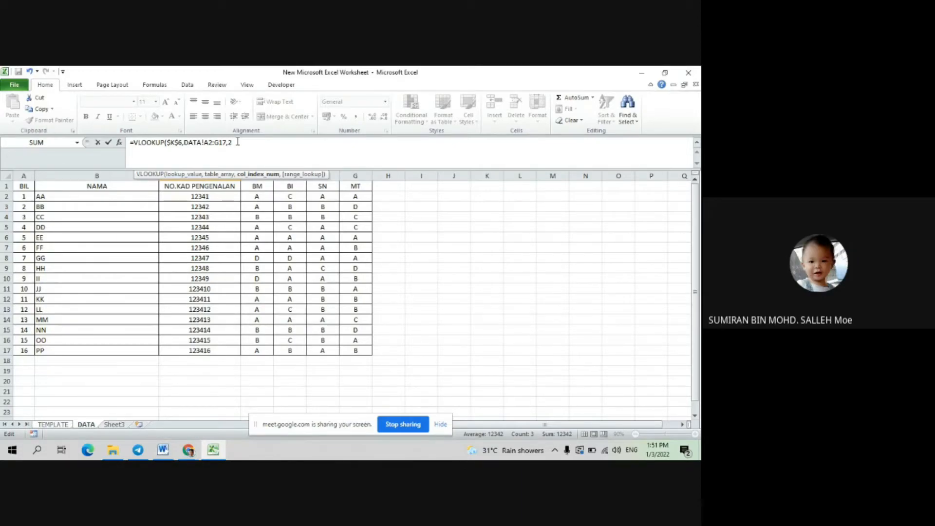
pyautogui.write(',')
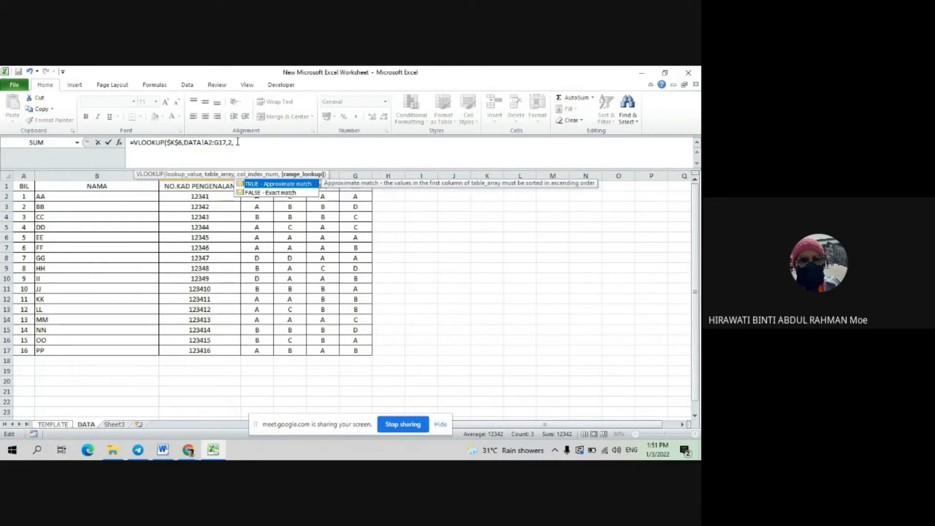
pyautogui.press('Down')
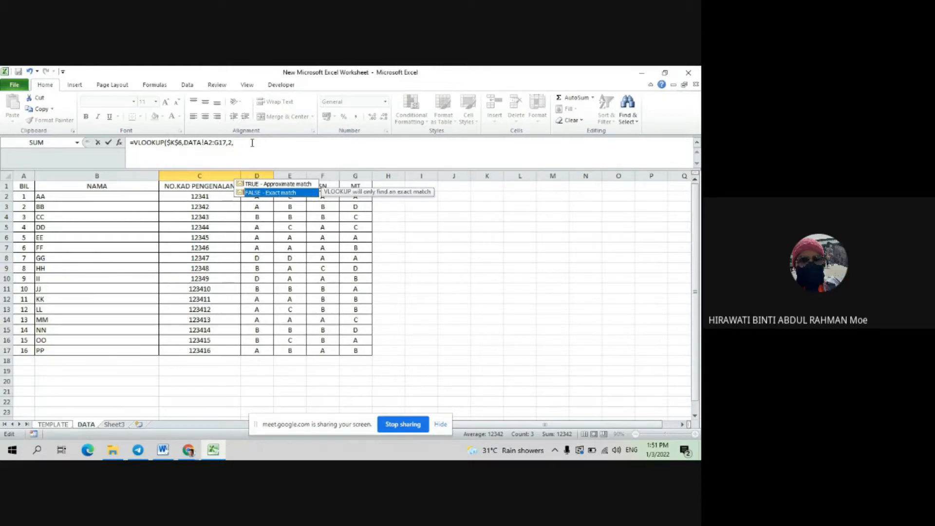
pyautogui.doubleClick(262, 193)
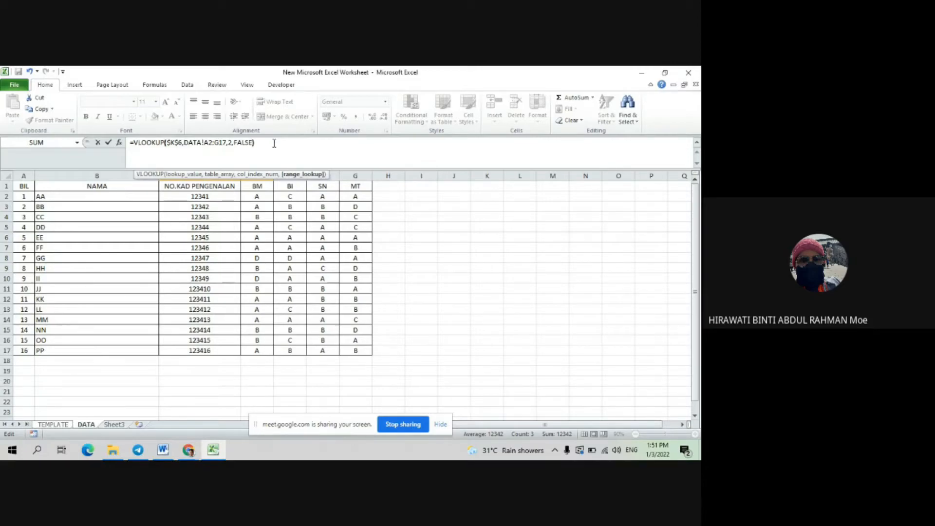
pyautogui.write(')')
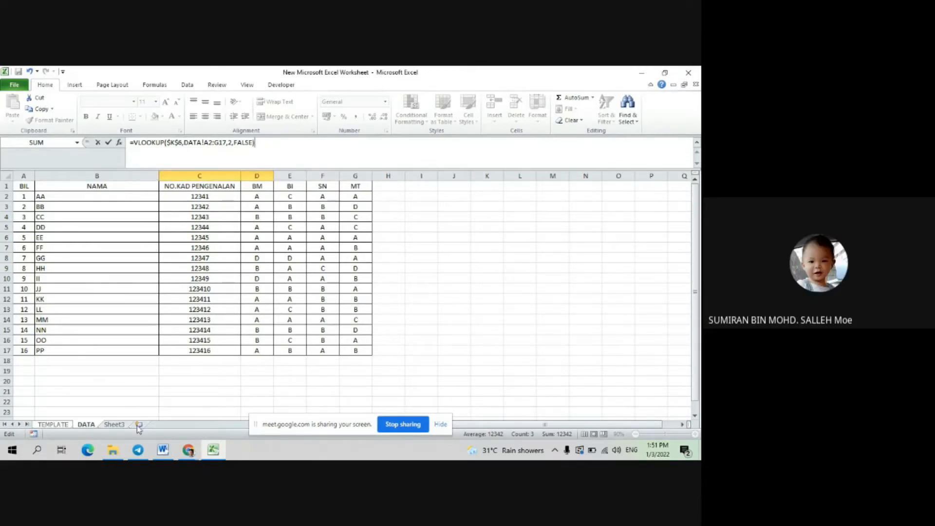
pyautogui.press('Return')
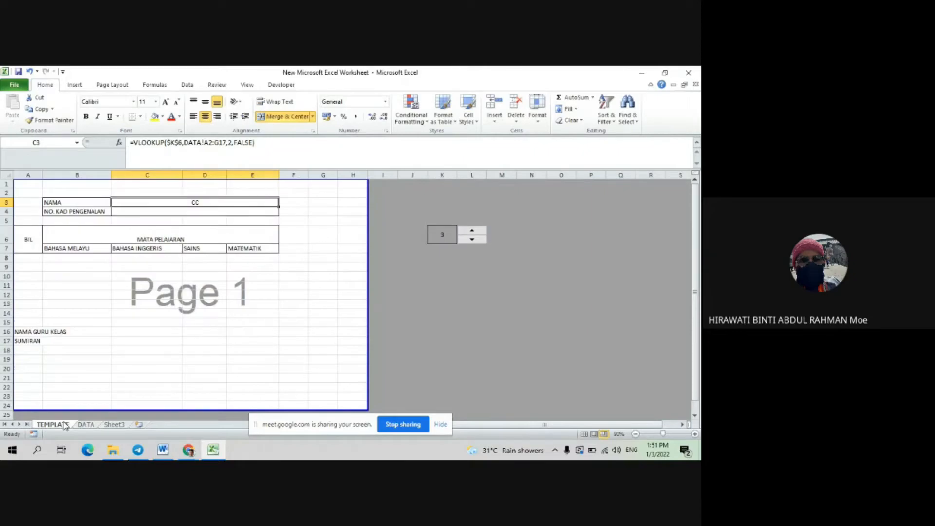
# Step: Test the spinner by stepping through students BB, CC and beyond, then stop sharing the screen
pyautogui.click(473, 238)
pyautogui.click(472, 231)
pyautogui.click(477, 230)
pyautogui.click(477, 231)
pyautogui.click(476, 231)
pyautogui.click(477, 231)
pyautogui.click(477, 231)
pyautogui.click(476, 240)
pyautogui.click(475, 239)
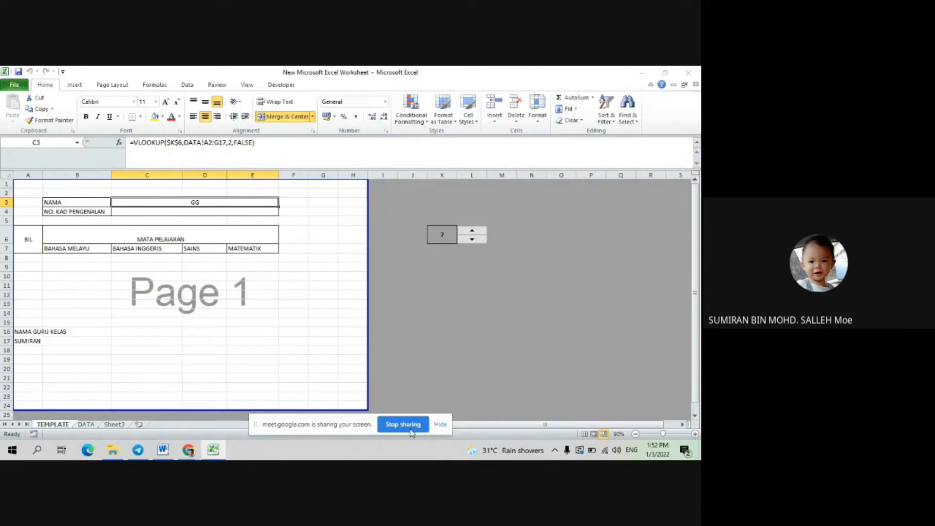
pyautogui.click(403, 424)
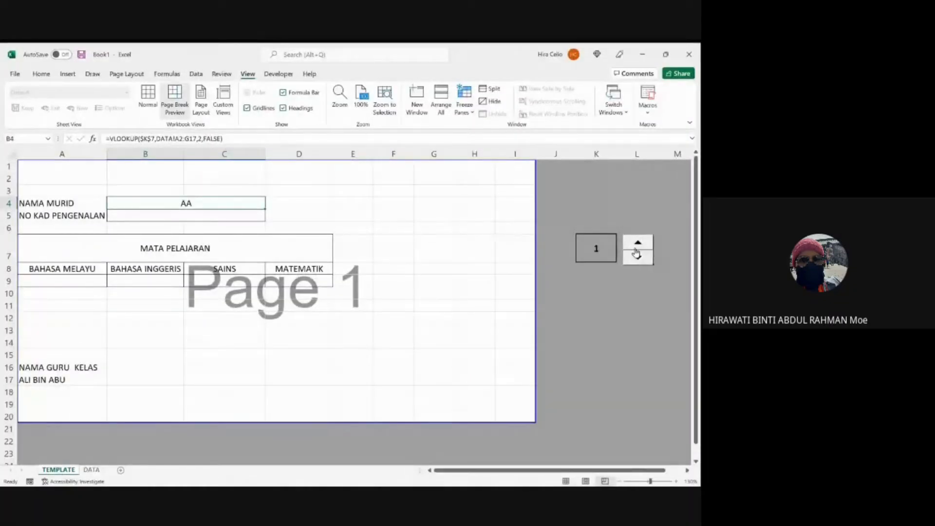
# Step: Step the spinner up through later students and back down to student 1 (AA)
pyautogui.click(637, 243)
pyautogui.click(637, 244)
pyautogui.click(636, 243)
pyautogui.click(636, 244)
pyautogui.click(637, 244)
pyautogui.click(638, 258)
pyautogui.click(637, 260)
pyautogui.click(637, 261)
pyautogui.click(637, 260)
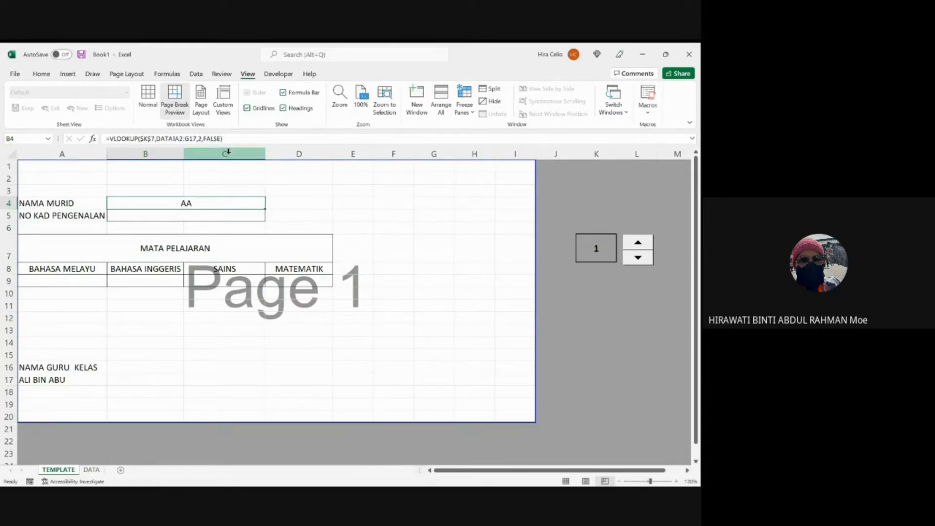
# Step: Copy B4's VLOOKUP formula from the formula bar and start editing B5
pyautogui.moveTo(236, 138); pyautogui.dragTo(103, 136)
pyautogui.hotkey('ctrl', 'c')
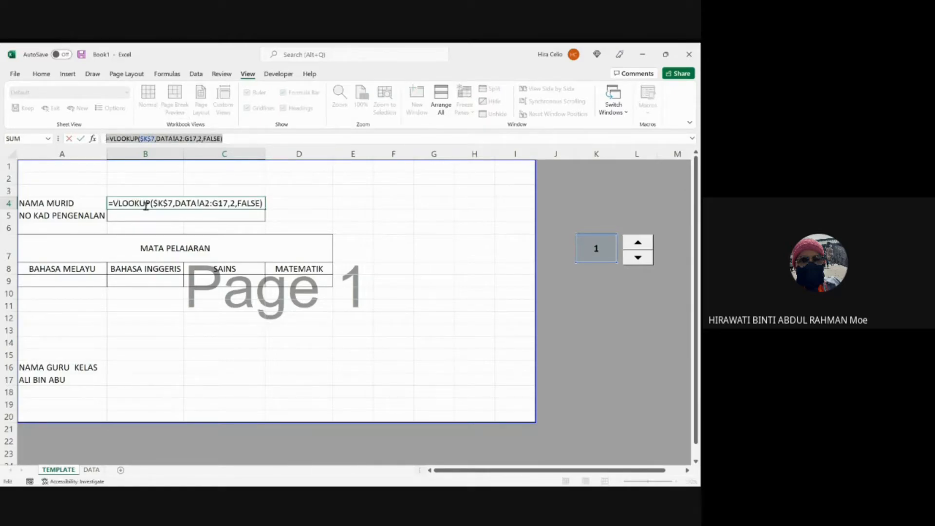
pyautogui.press('Escape')
pyautogui.click(191, 218)
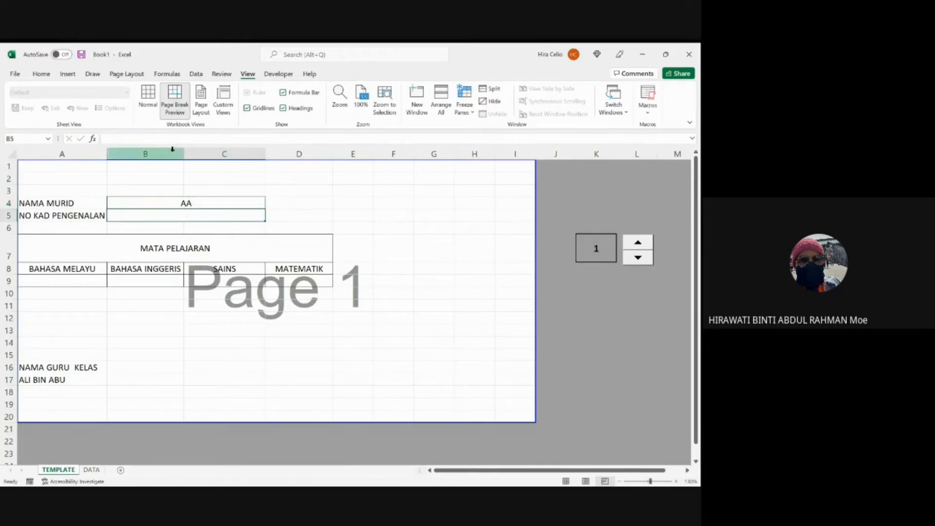
pyautogui.click(171, 142)
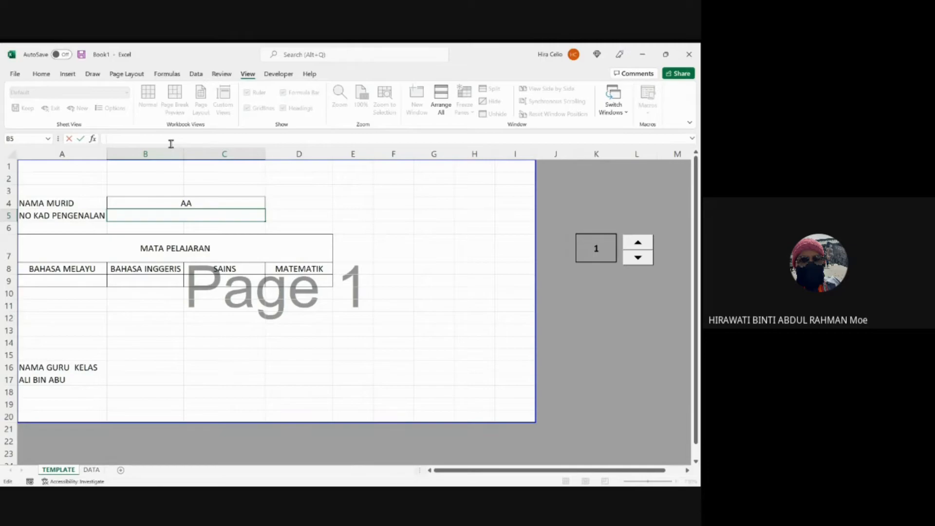
# Step: Paste the lookup into B5 with column index 3 for the ID card number
pyautogui.hotkey('ctrl', 'v')
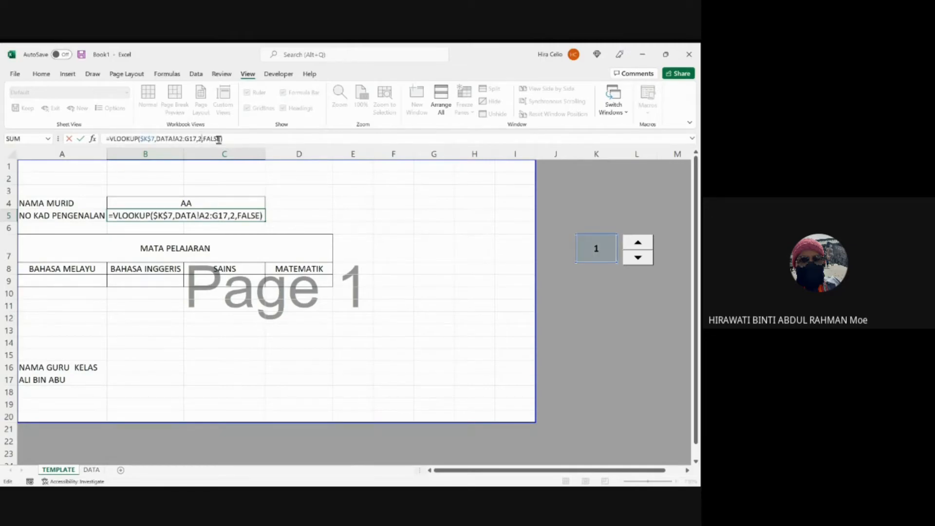
pyautogui.press('BackSpace')
pyautogui.write('3')
pyautogui.press('Return')
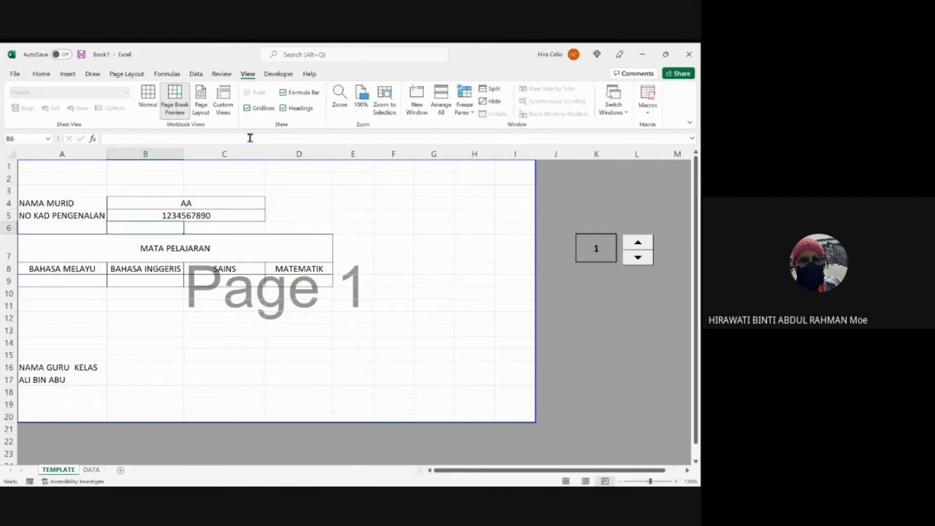
# Step: Paste the lookup into A9 with column index 4 for the BAHASA MELAYU grade
pyautogui.click(82, 280)
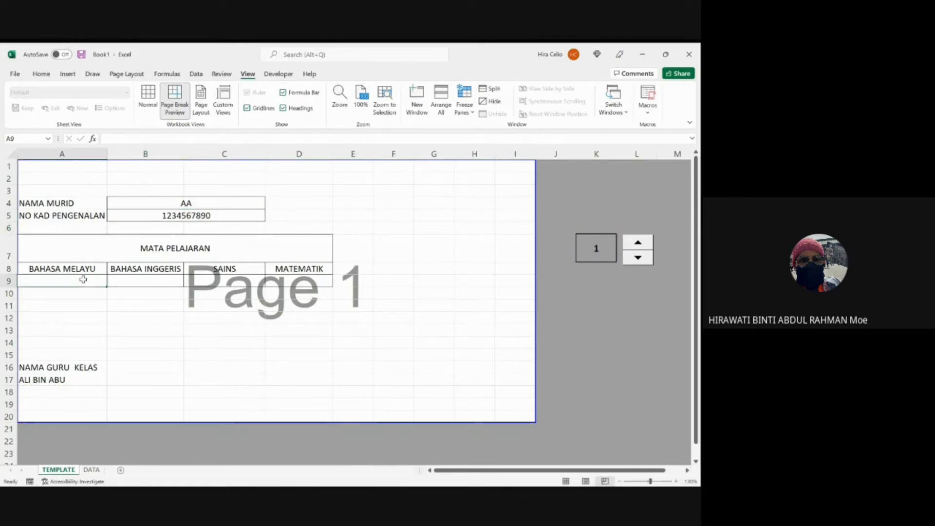
pyautogui.click(159, 139)
pyautogui.hotkey('ctrl', 'v')
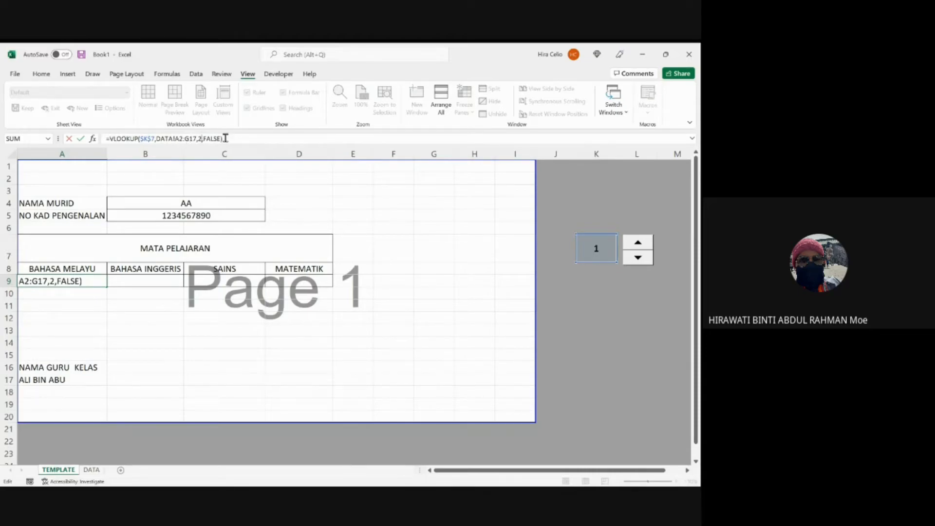
pyautogui.press('BackSpace')
pyautogui.write('4')
pyautogui.press('Return')
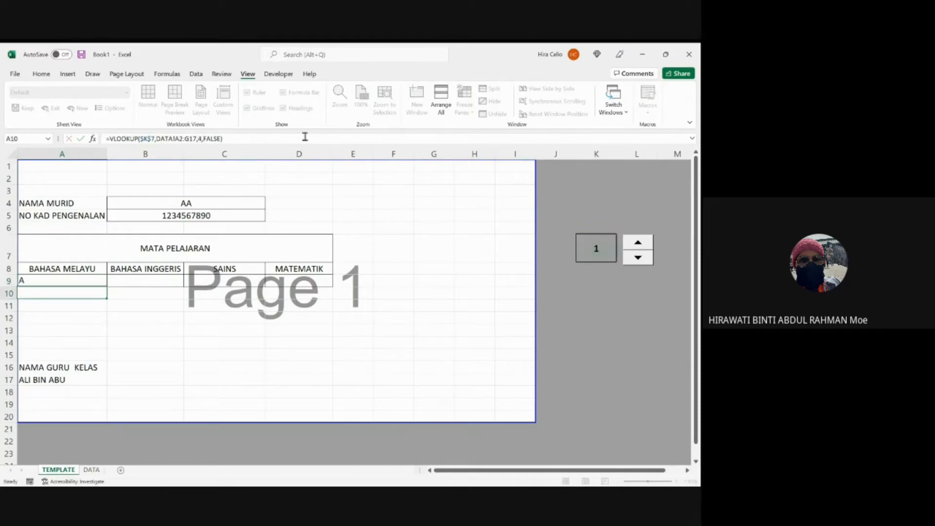
# Step: Paste the lookup into B9 for the BAHASA INGGERIS grade and check DATA's column order
pyautogui.click(160, 280)
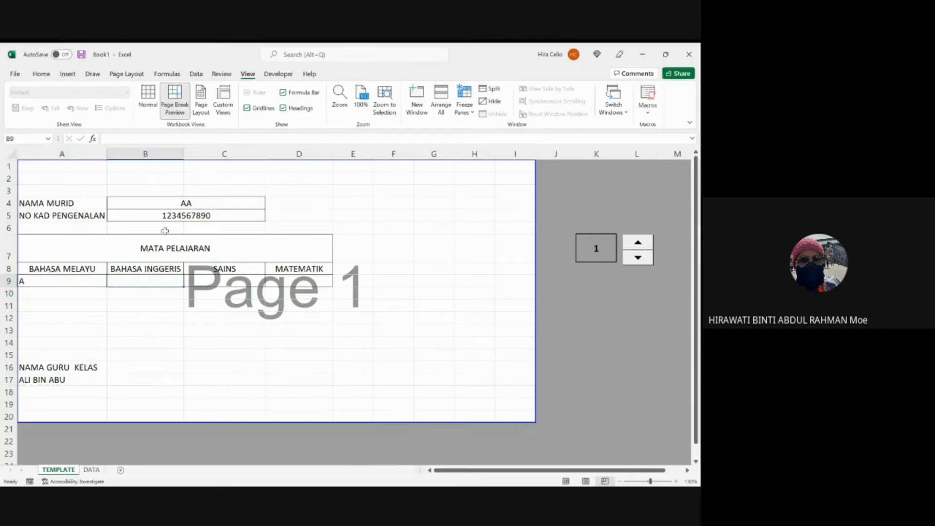
pyautogui.click(167, 138)
pyautogui.hotkey('ctrl', 'v')
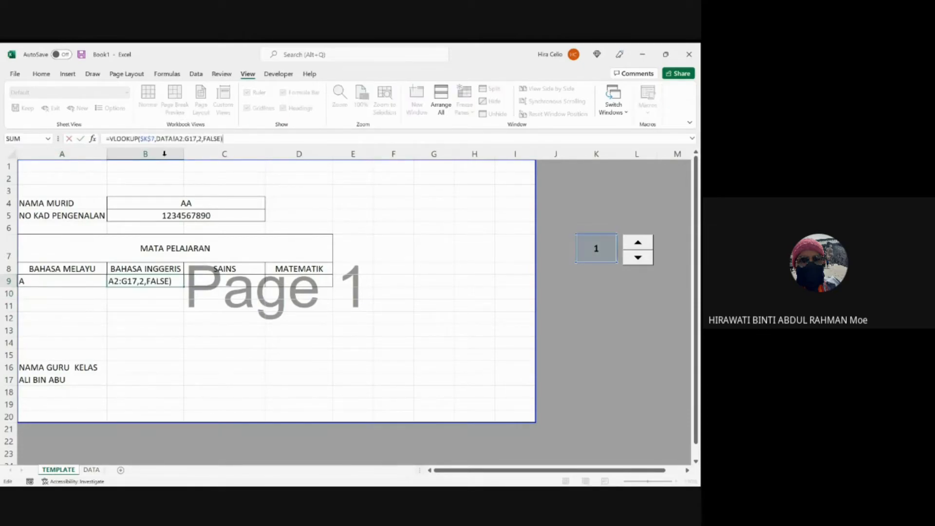
pyautogui.click(202, 138)
pyautogui.press('BackSpace')
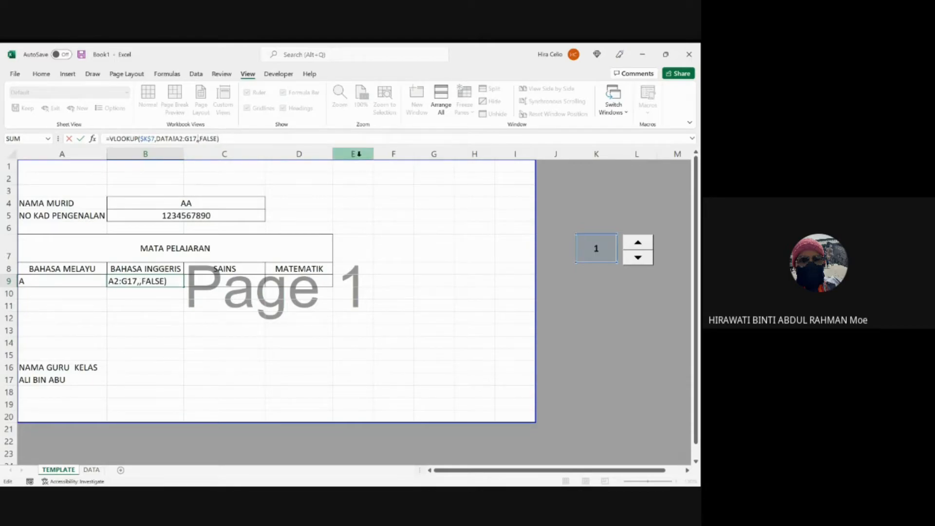
pyautogui.click(209, 366)
pyautogui.click(91, 471)
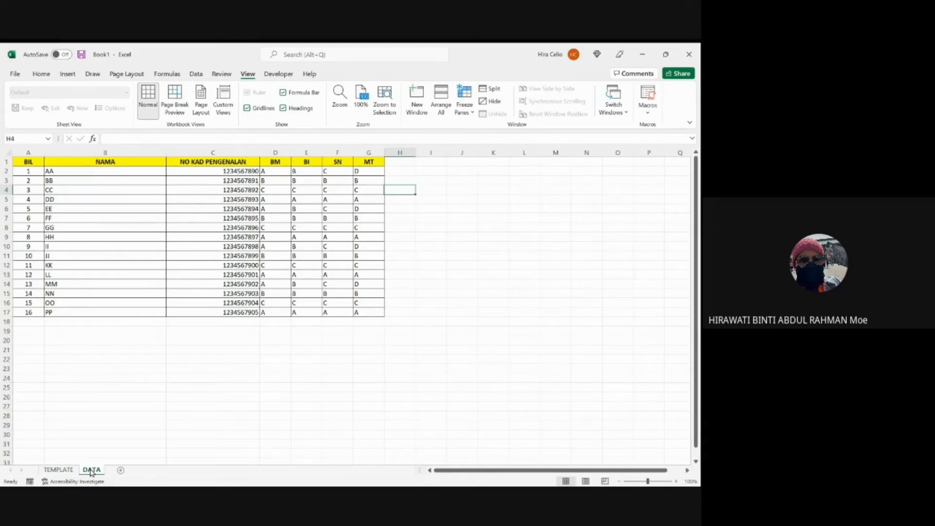
# Step: Paste the lookup into C9 with column index 6 for the SAINS grade
pyautogui.click(58, 470)
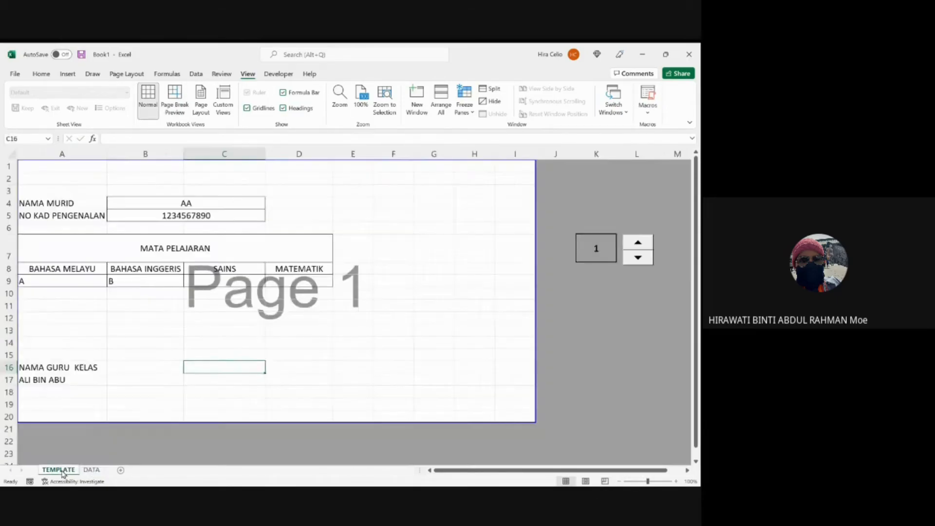
pyautogui.click(212, 283)
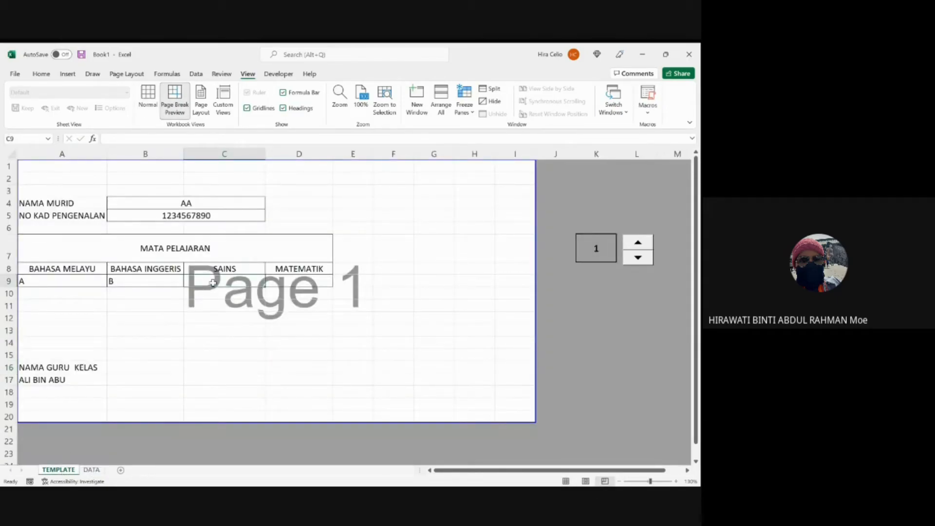
pyautogui.hotkey('ctrl', 'v')
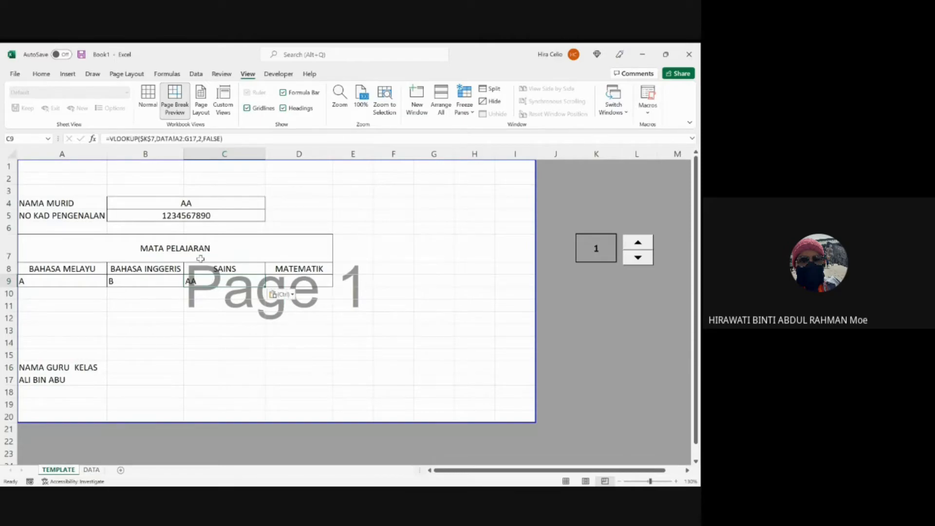
pyautogui.click(202, 138)
pyautogui.press('BackSpace')
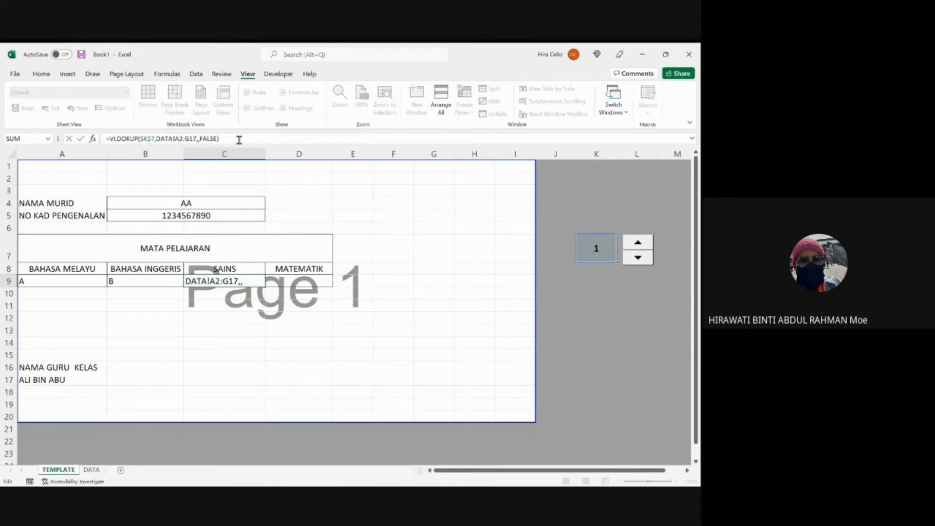
pyautogui.write('7')
pyautogui.press('BackSpace')
pyautogui.write('6')
pyautogui.press('Return')
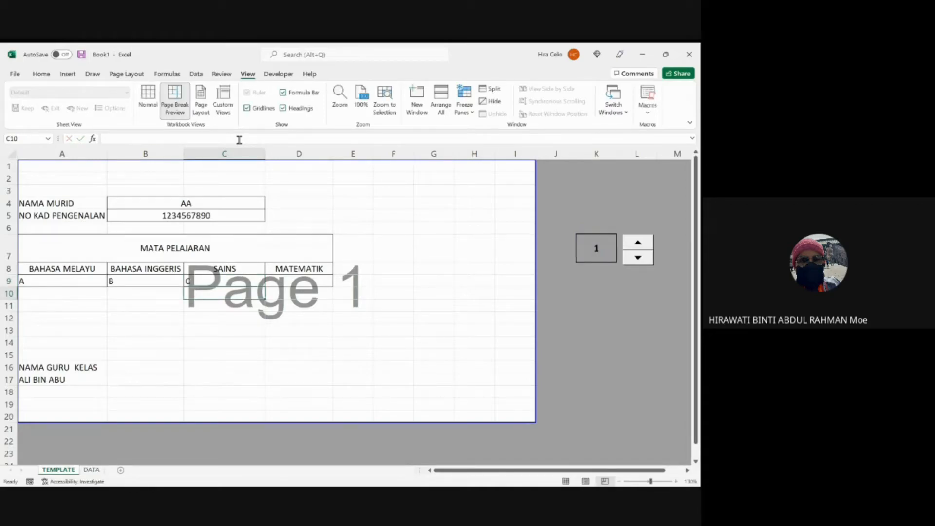
# Step: Paste the lookup into D9 with column index 7 for the MATEMATIK grade
pyautogui.press('Up')
pyautogui.press('Right')
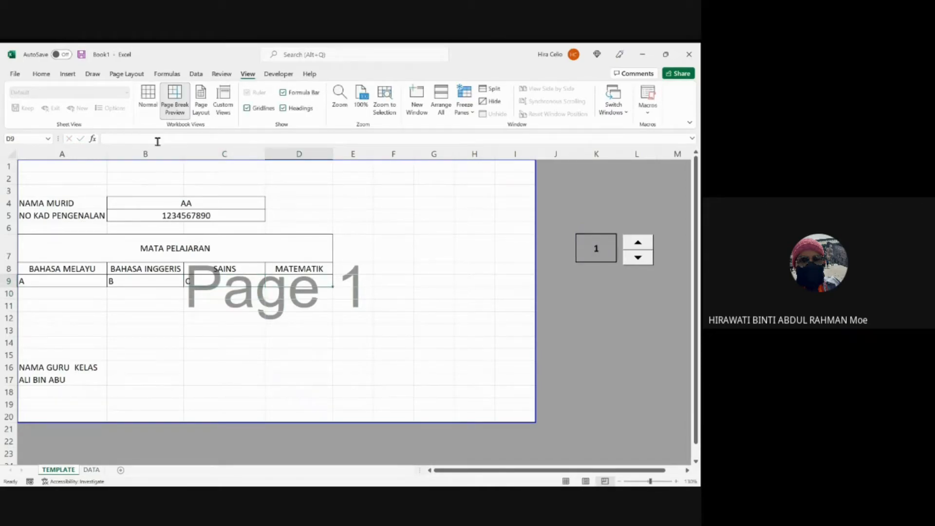
pyautogui.click(157, 141)
pyautogui.hotkey('ctrl', 'v')
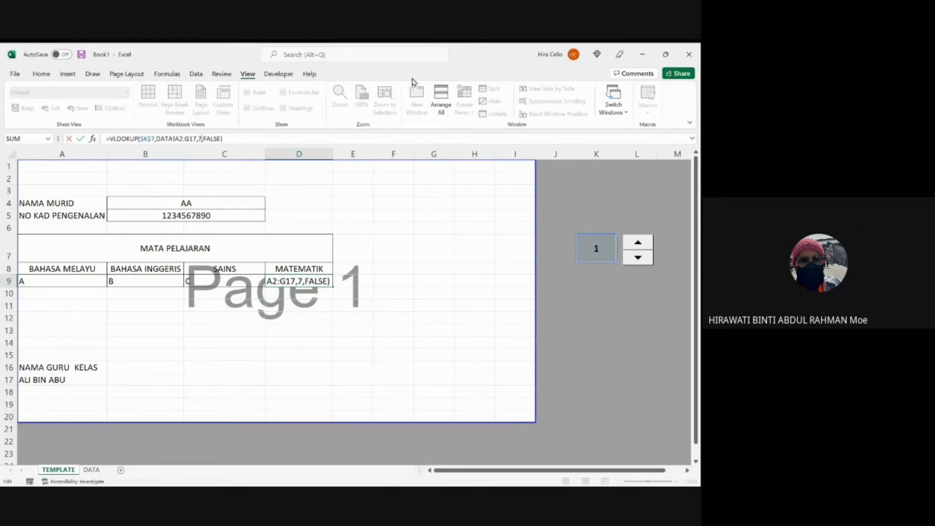
pyautogui.press('Return')
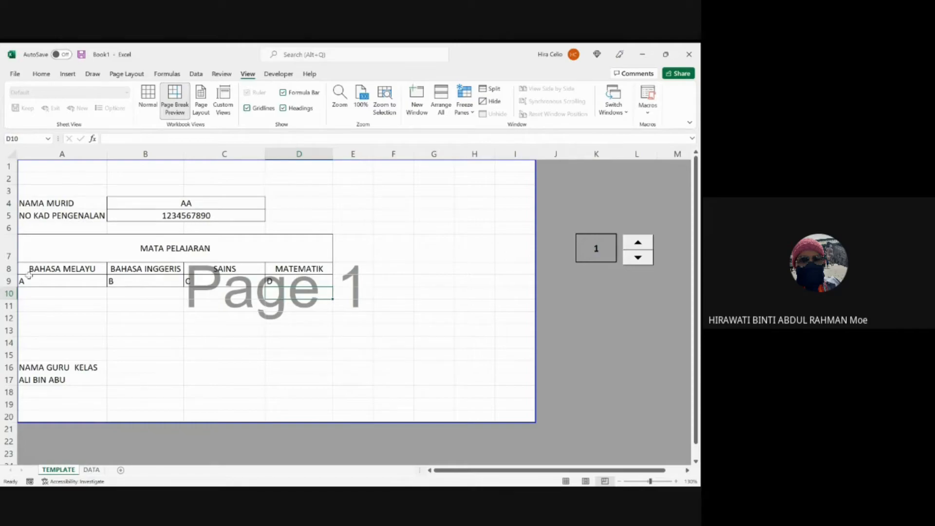
pyautogui.moveTo(30, 281); pyautogui.dragTo(302, 281)
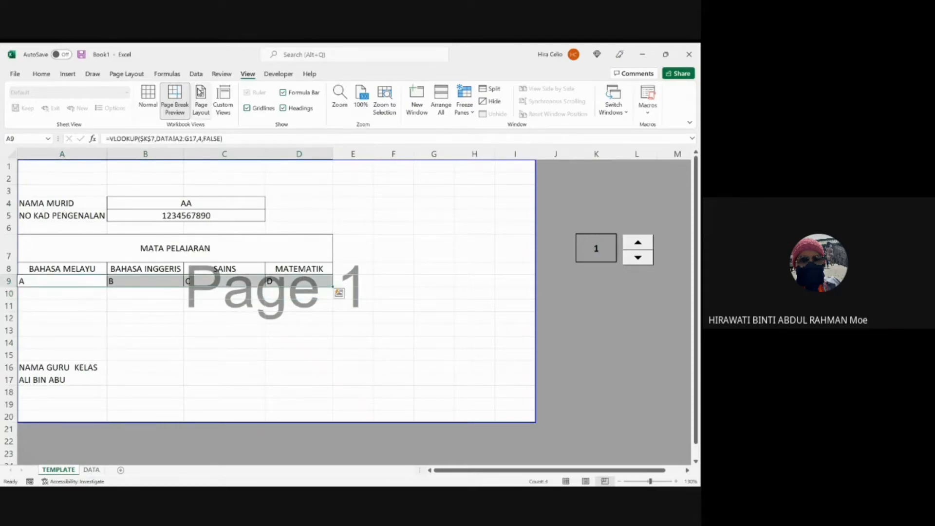
# Step: Make the four grades A9:D9 centred, bold and font size 12
pyautogui.click(41, 73)
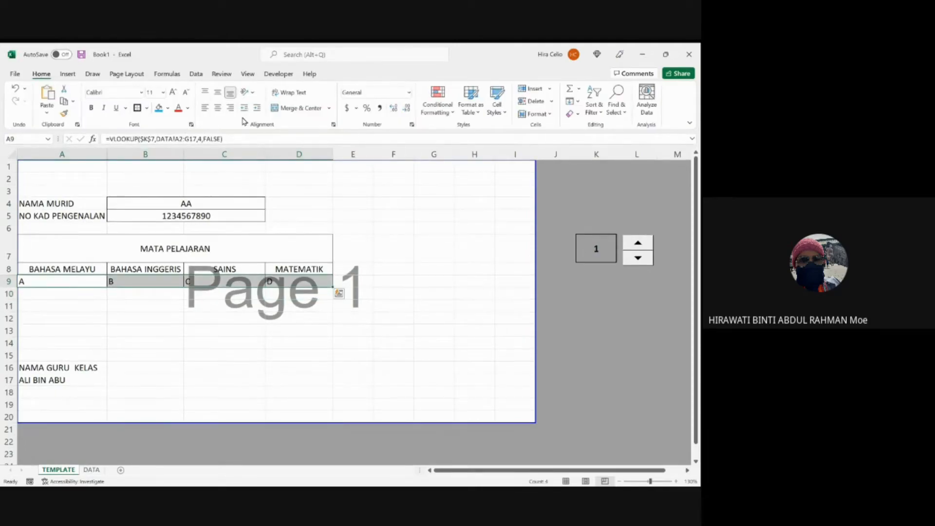
pyautogui.click(218, 107)
pyautogui.click(91, 107)
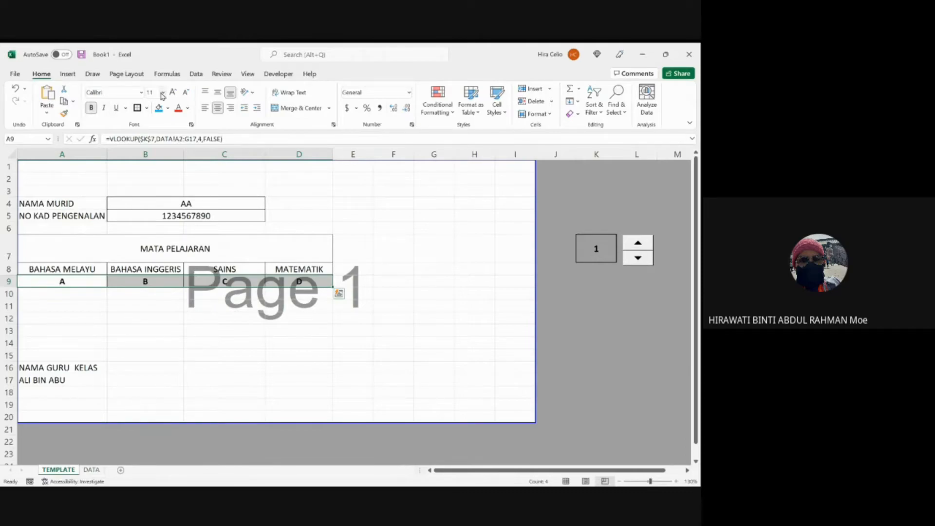
pyautogui.click(174, 92)
pyautogui.click(434, 307)
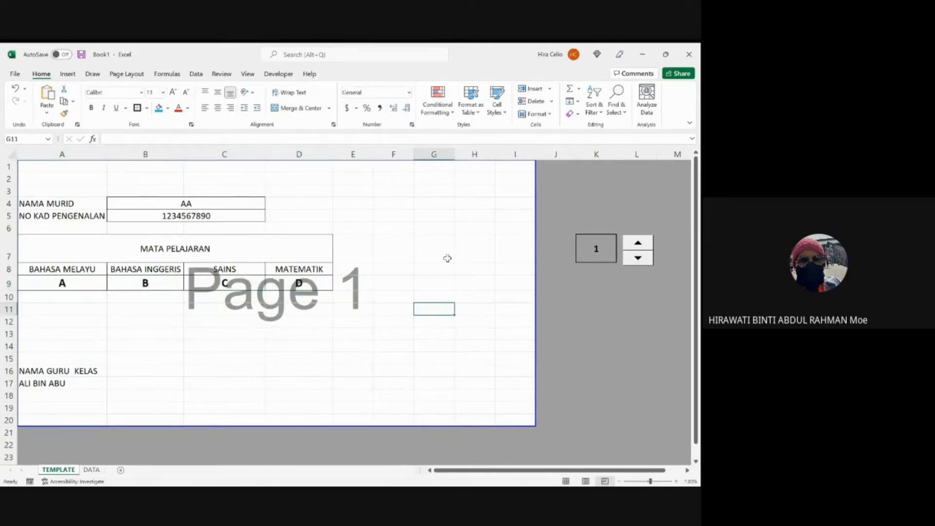
# Step: Bold the merged student name and IC number cells B4:C5
pyautogui.scroll(-2, 414, 280)
pyautogui.scroll(1, 414, 281)
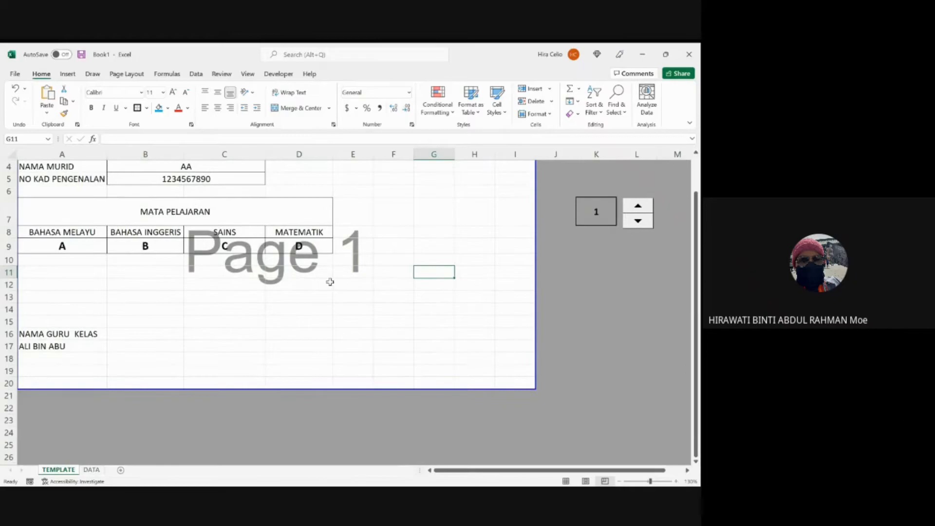
pyautogui.scroll(1, 329, 282)
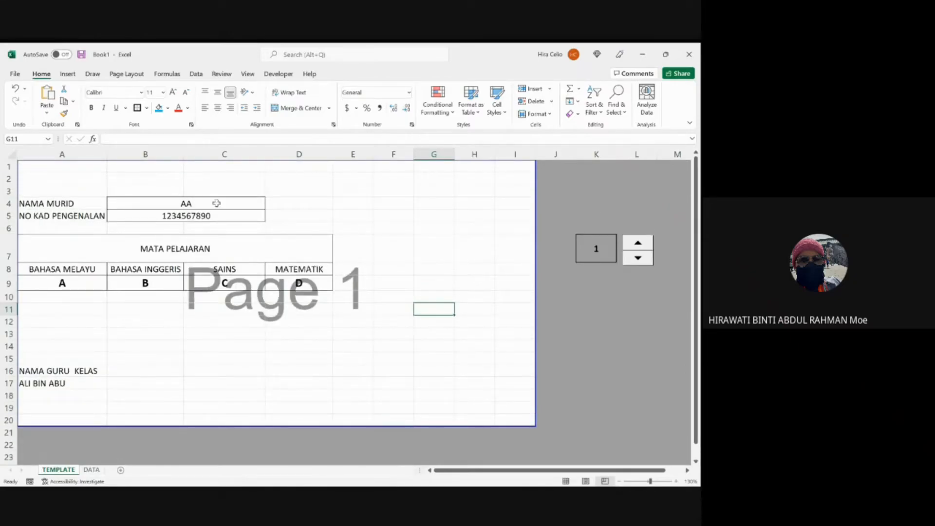
pyautogui.moveTo(216, 203); pyautogui.dragTo(218, 215)
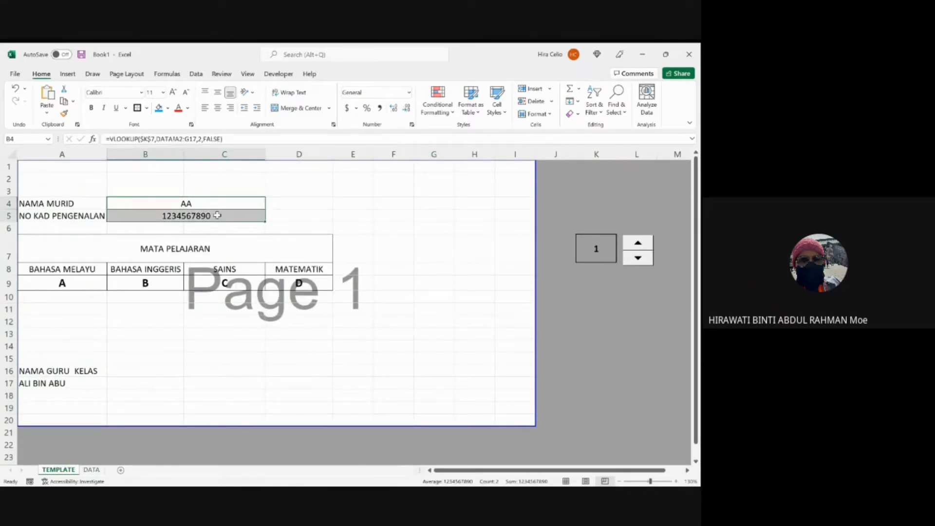
pyautogui.click(92, 108)
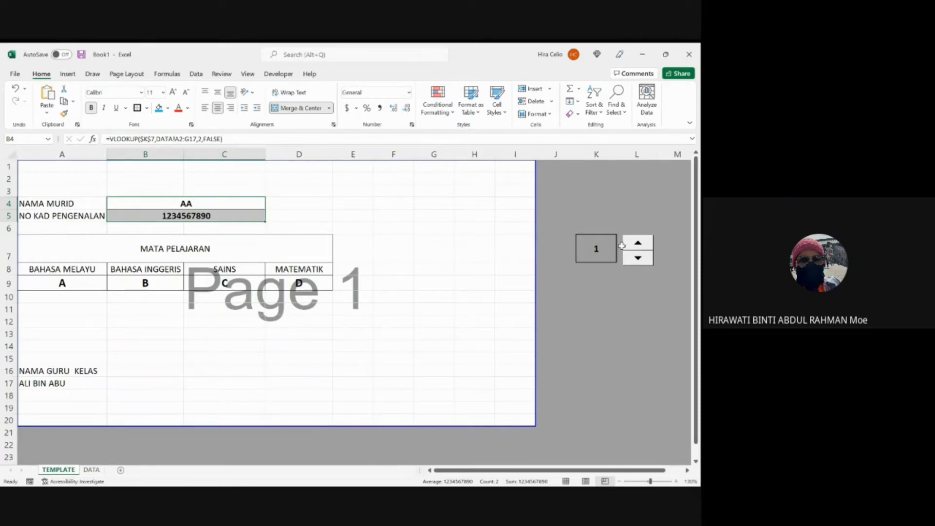
# Step: Step the spinner up to student 8, then back to student 6, FF
pyautogui.click(638, 244)
pyautogui.click(638, 243)
pyautogui.click(638, 244)
pyautogui.click(638, 243)
pyautogui.click(638, 244)
pyautogui.click(638, 243)
pyautogui.click(638, 244)
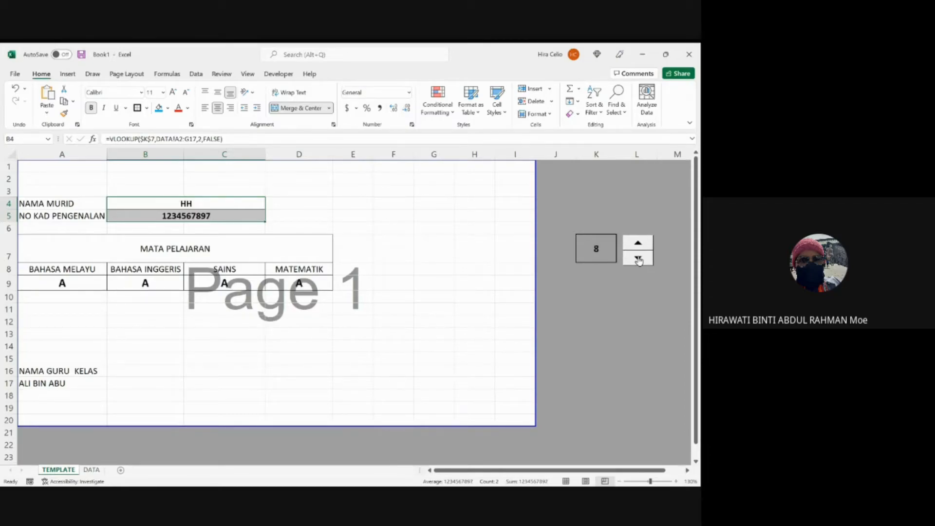
pyautogui.click(638, 257)
pyautogui.click(638, 258)
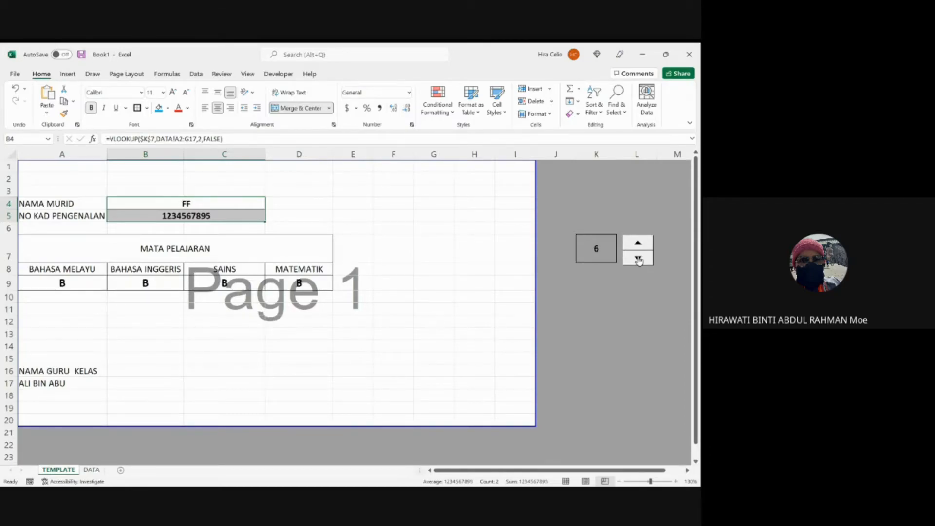
# Step: Check each report formula against the DATA student table, then switch away from Excel
pyautogui.click(160, 284)
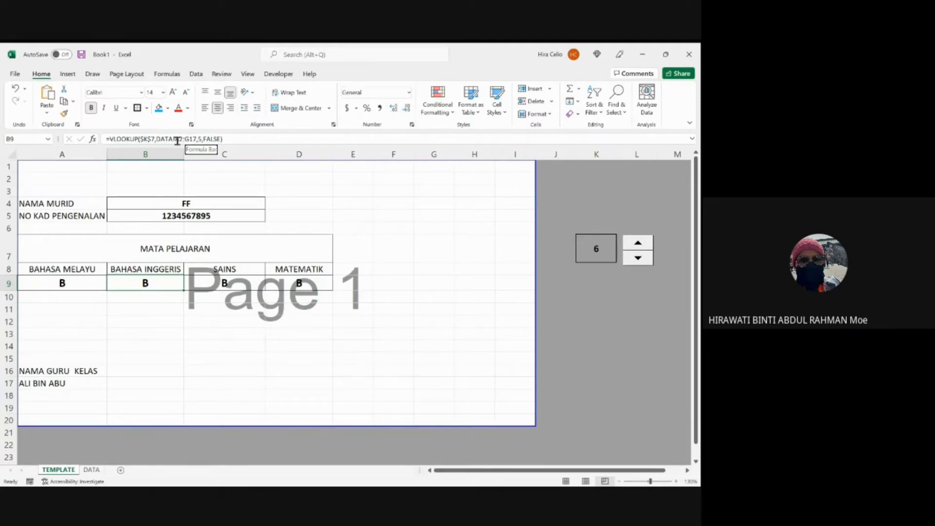
pyautogui.click(92, 470)
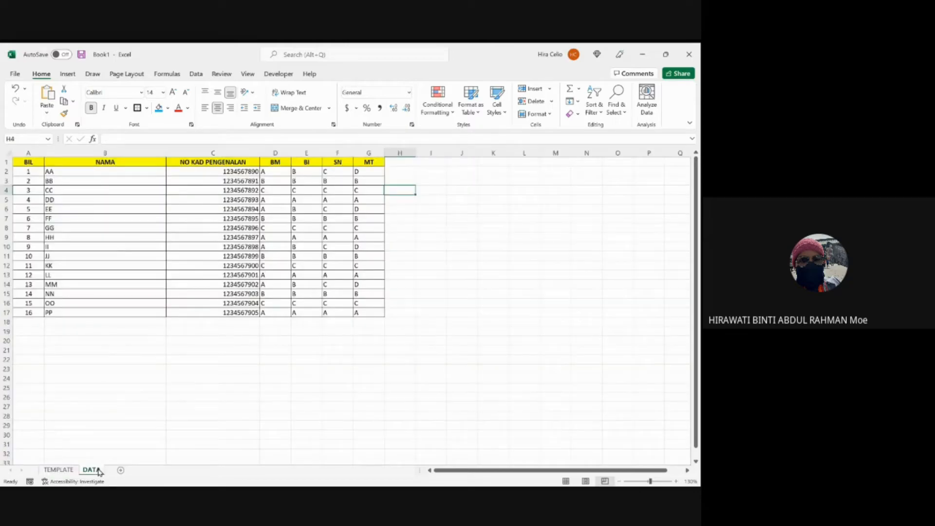
pyautogui.click(63, 471)
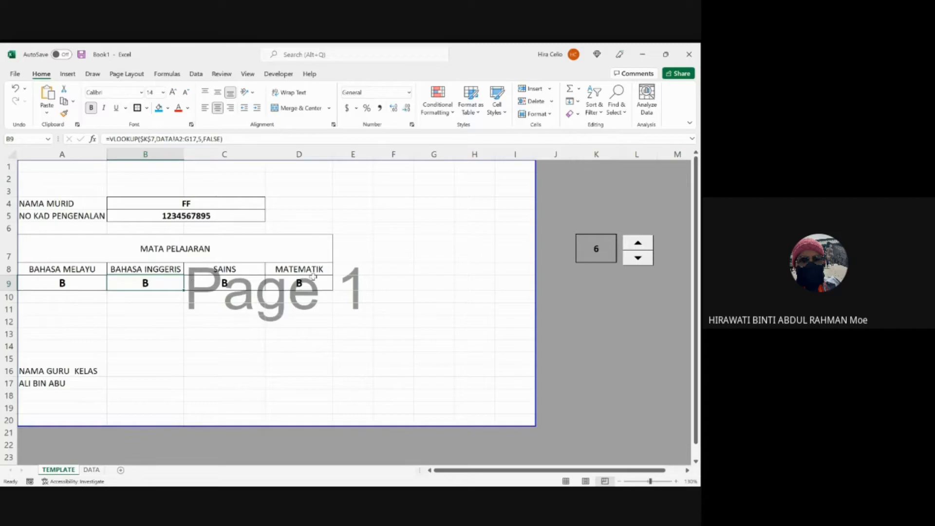
pyautogui.click(313, 280)
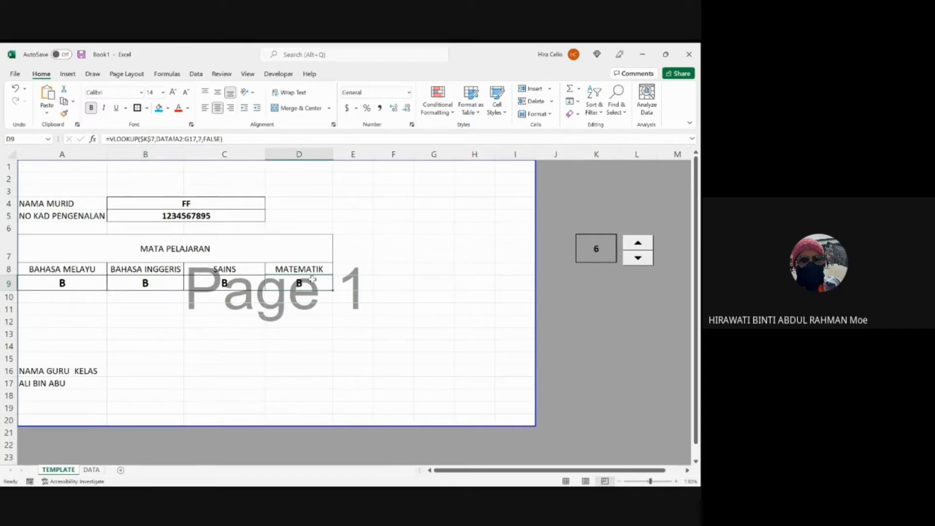
pyautogui.click(197, 207)
pyautogui.click(195, 214)
pyautogui.click(89, 276)
pyautogui.click(146, 283)
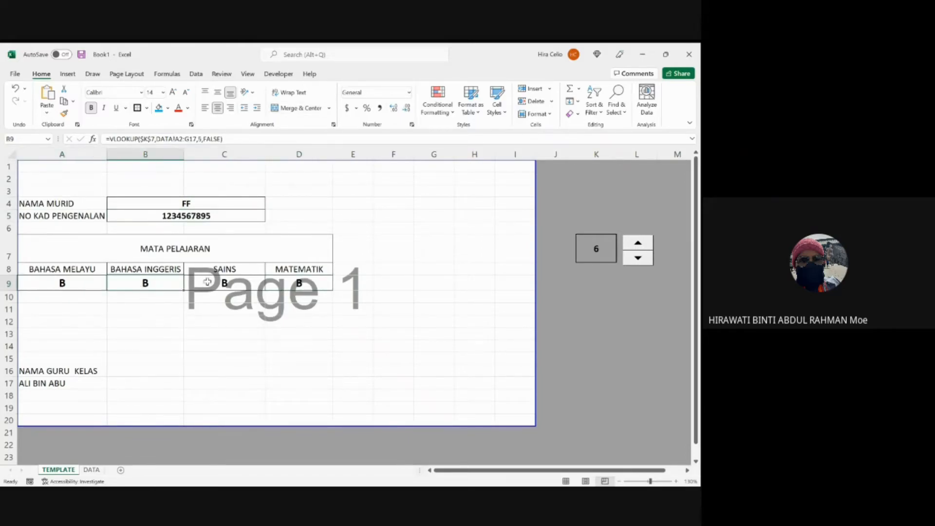
pyautogui.click(224, 284)
pyautogui.click(91, 470)
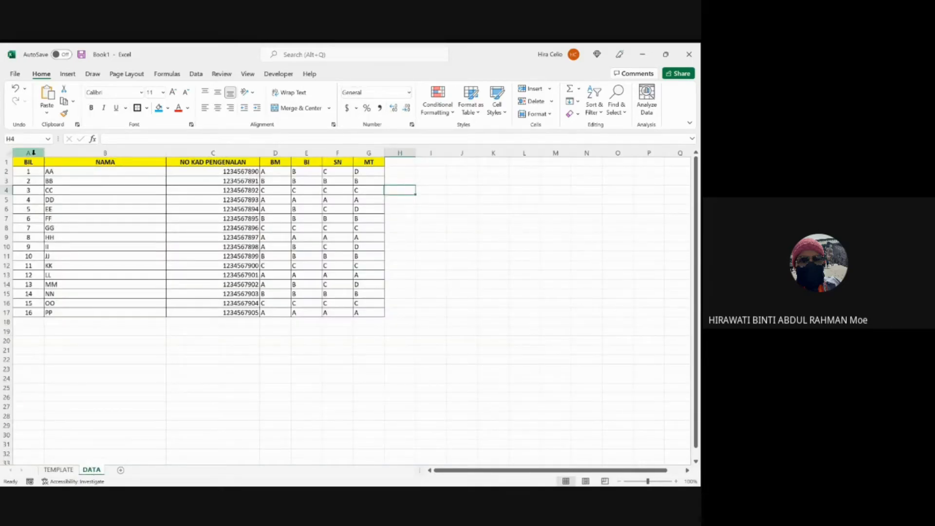
pyautogui.click(58, 469)
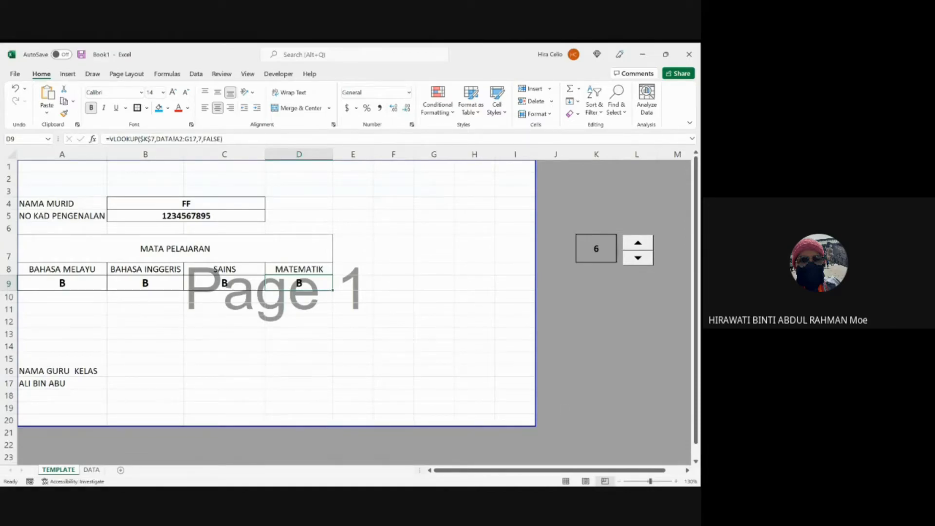
pyautogui.hotkey('alt', 'Tab')
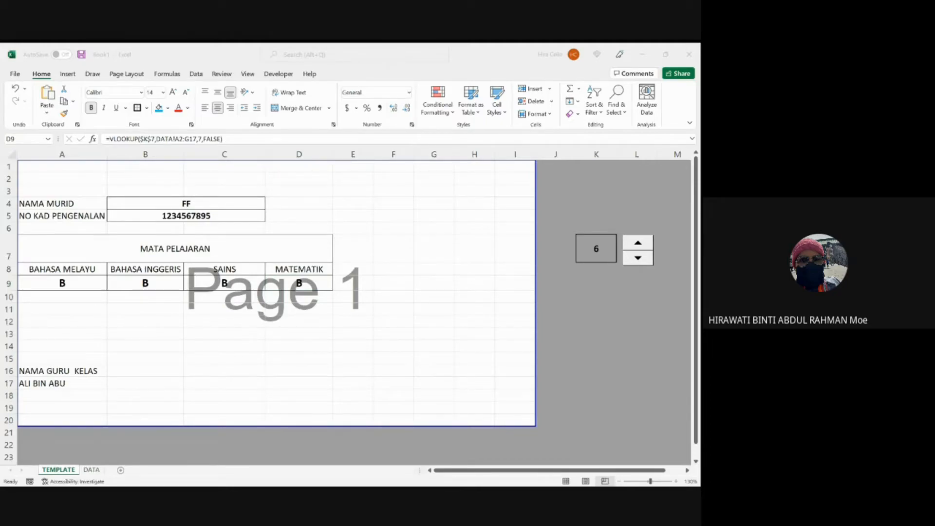
pyautogui.hotkey('alt', 'Tab')
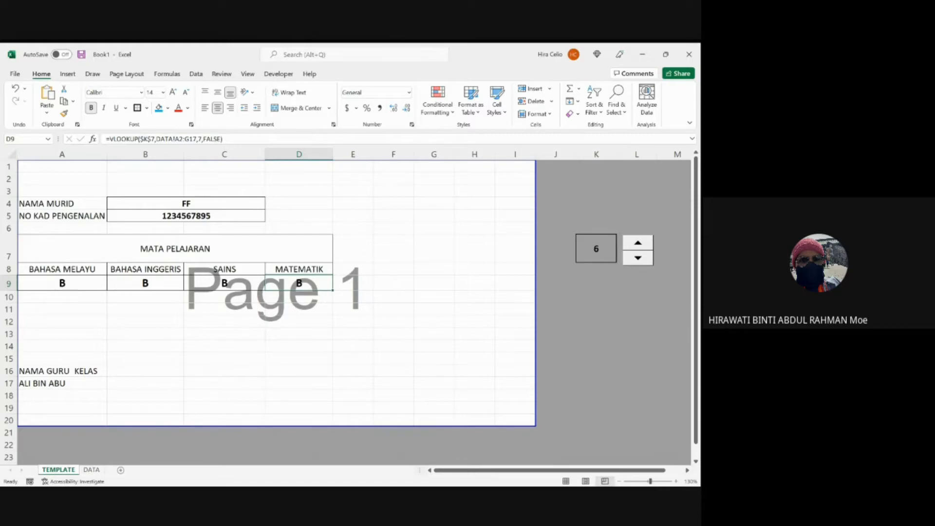
pyautogui.hotkey('alt', 'Tab')
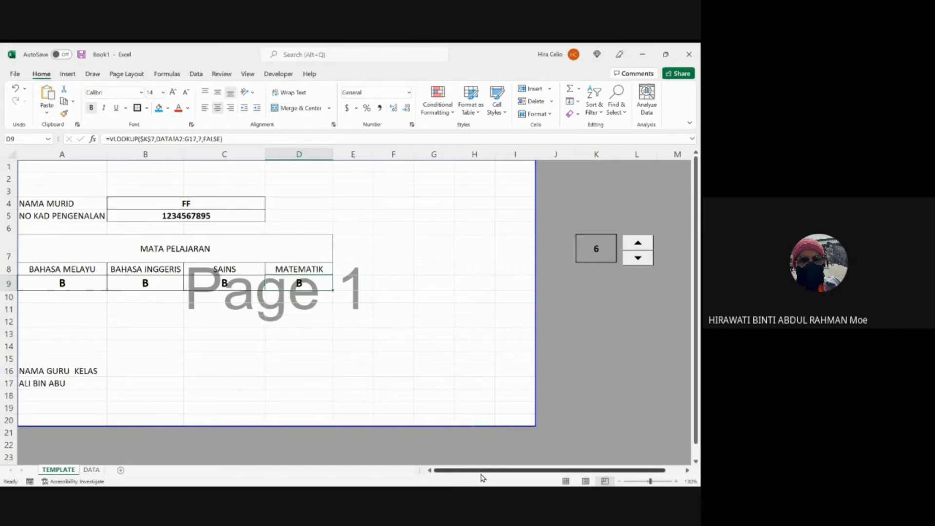
pyautogui.moveTo(481, 474); pyautogui.dragTo(531, 461)
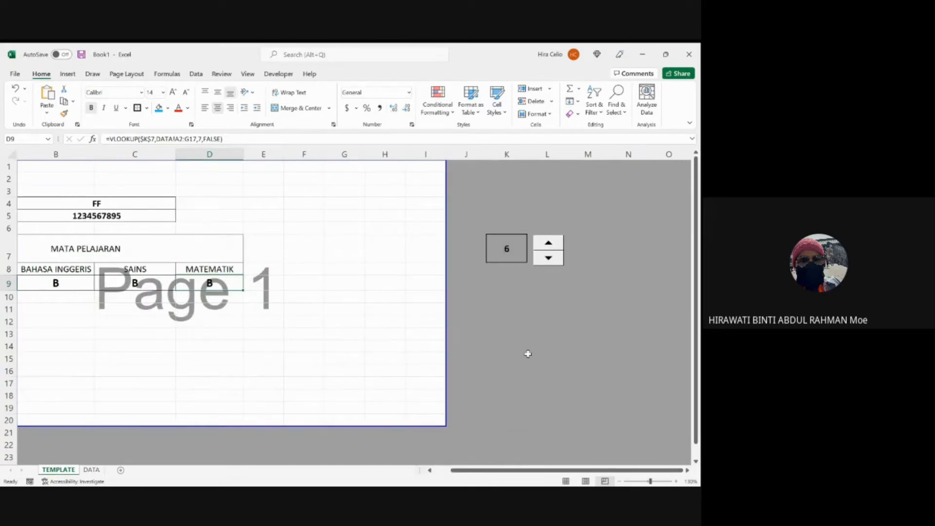
pyautogui.click(499, 297)
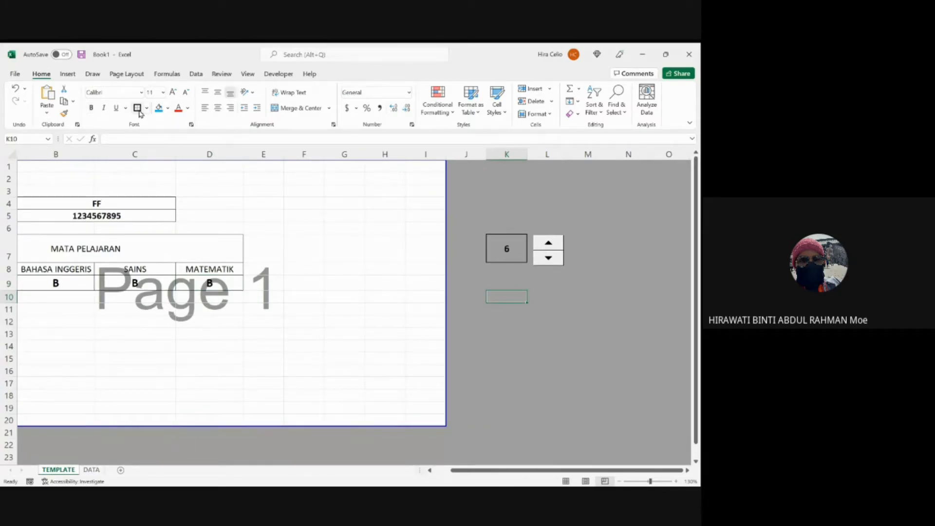
pyautogui.doubleClick(502, 295)
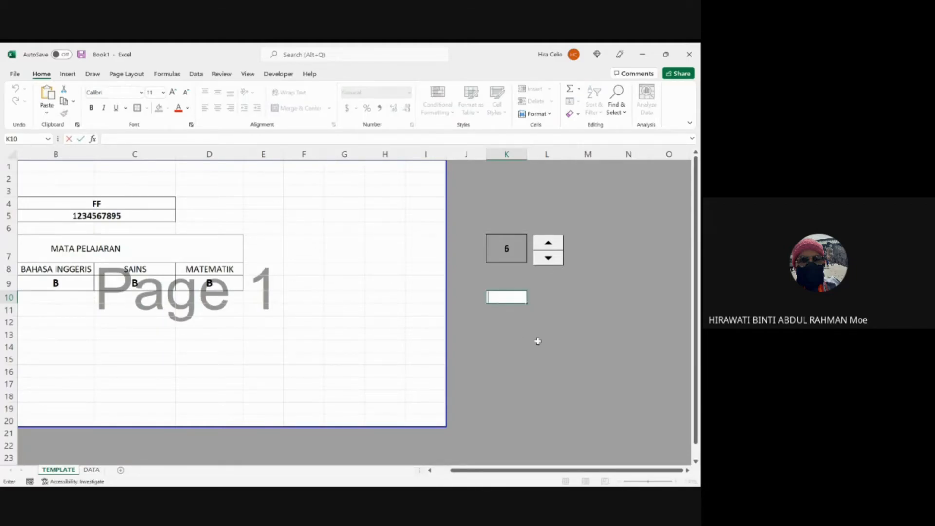
pyautogui.click(537, 342)
pyautogui.click(516, 296)
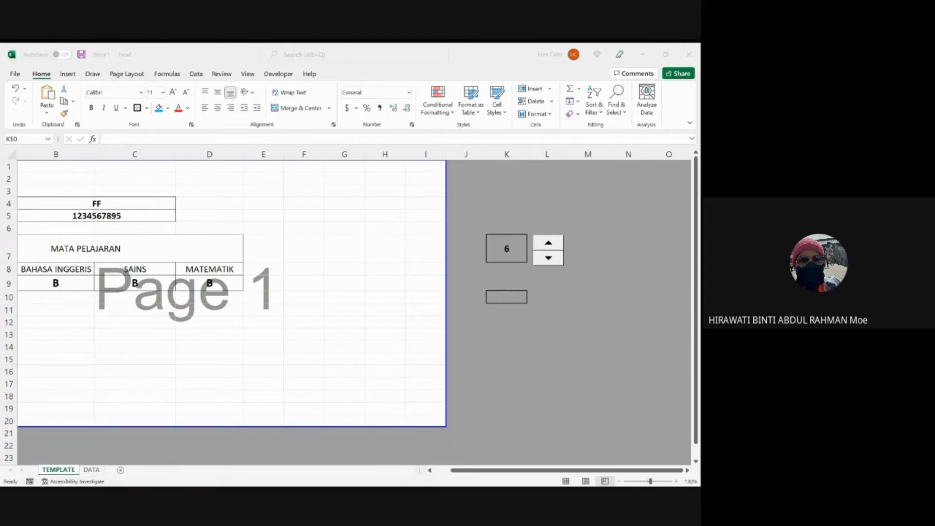
pyautogui.hotkey('alt', 'Tab')
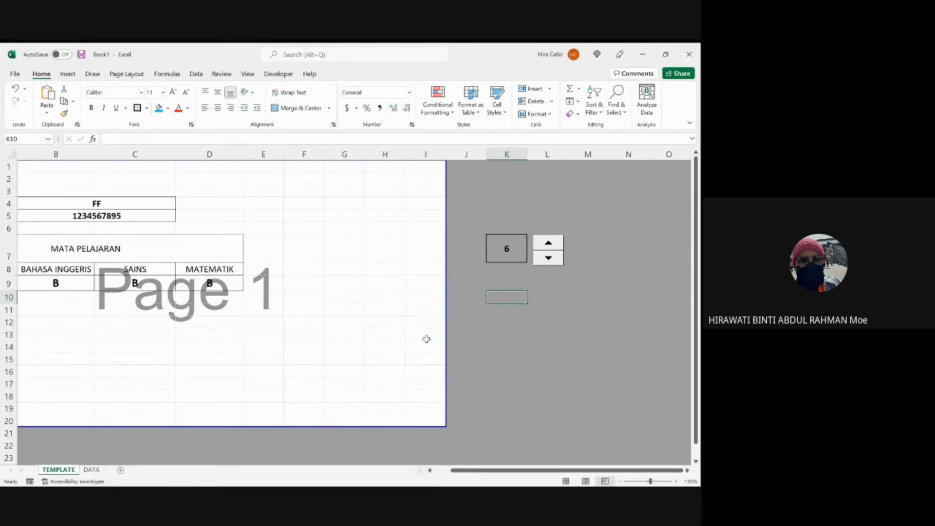
pyautogui.hotkey('alt', 'Tab')
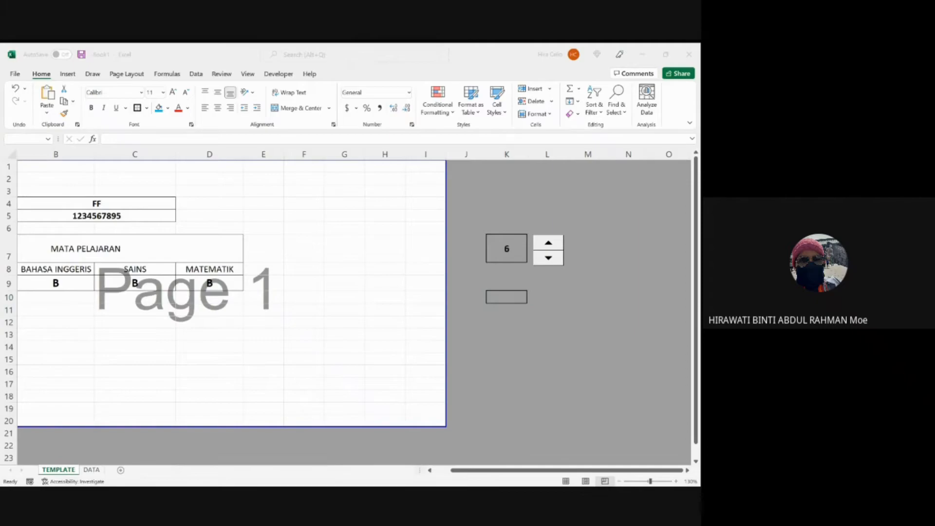
pyautogui.hotkey('alt', 'Tab')
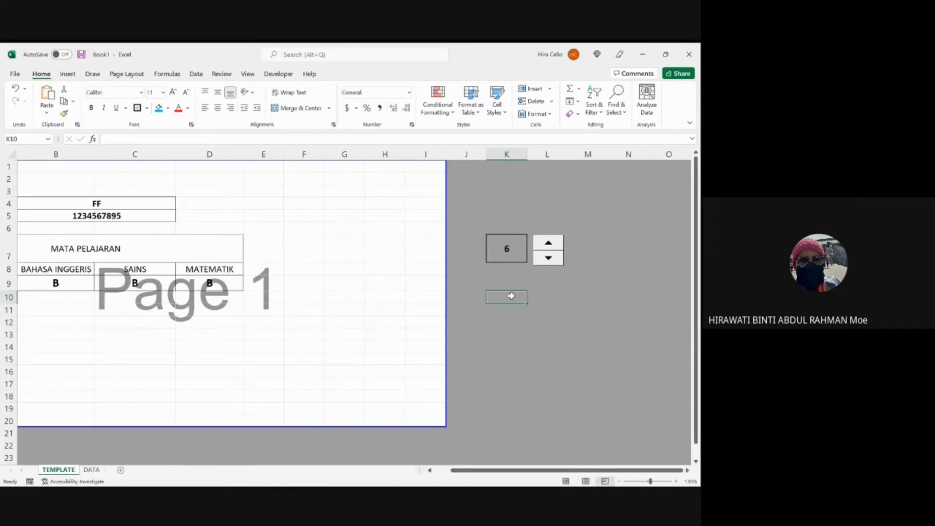
# Step: Type the labels FIRST in K10 and LAST in K13
pyautogui.write('FI')
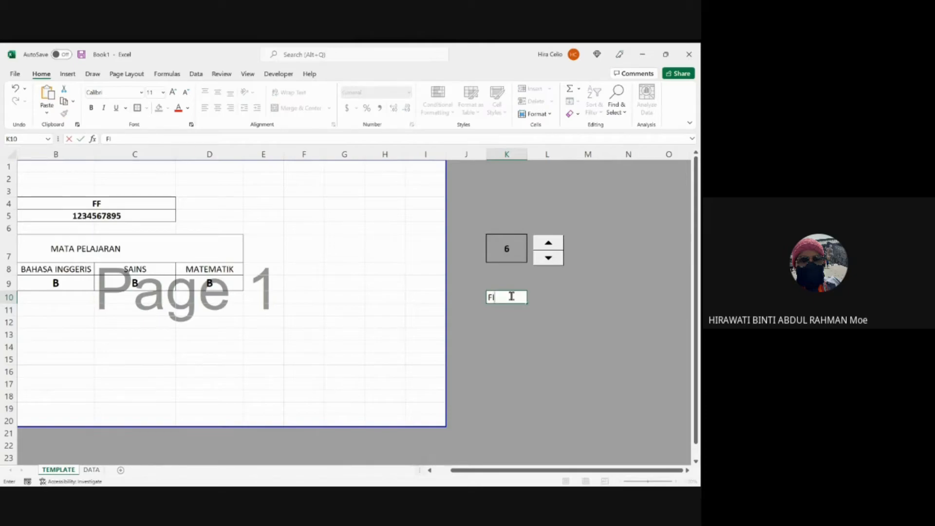
pyautogui.write('RST')
pyautogui.click(508, 333)
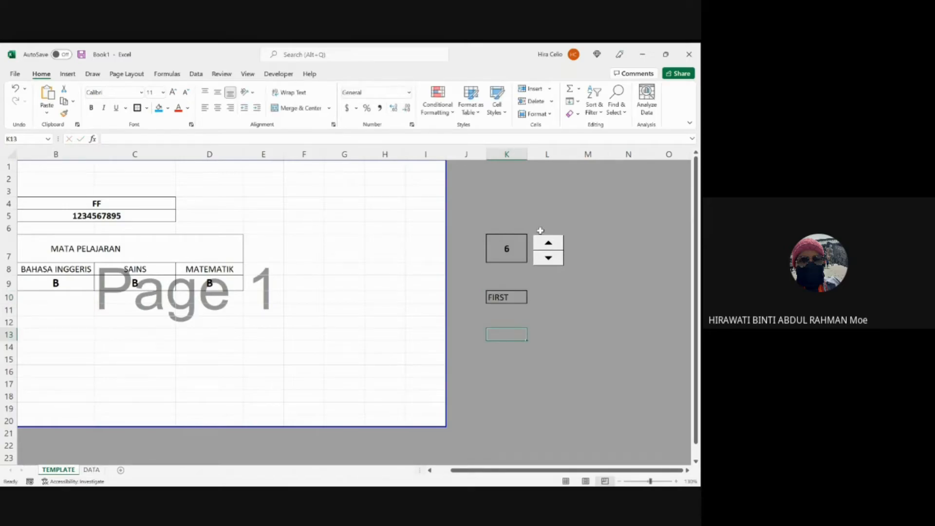
pyautogui.write('LAST')
pyautogui.click(548, 305)
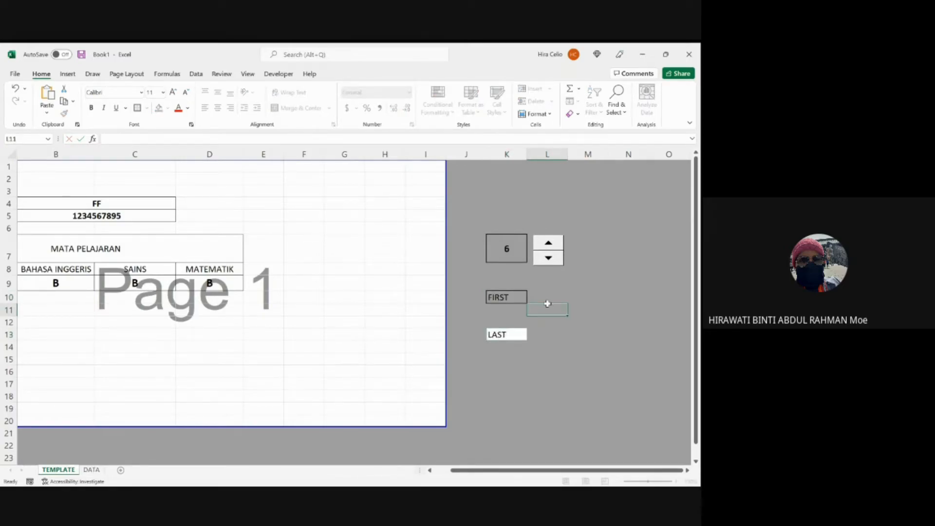
# Step: Move the FIRST and LAST labels one column left into J10 and J13
pyautogui.click(508, 297)
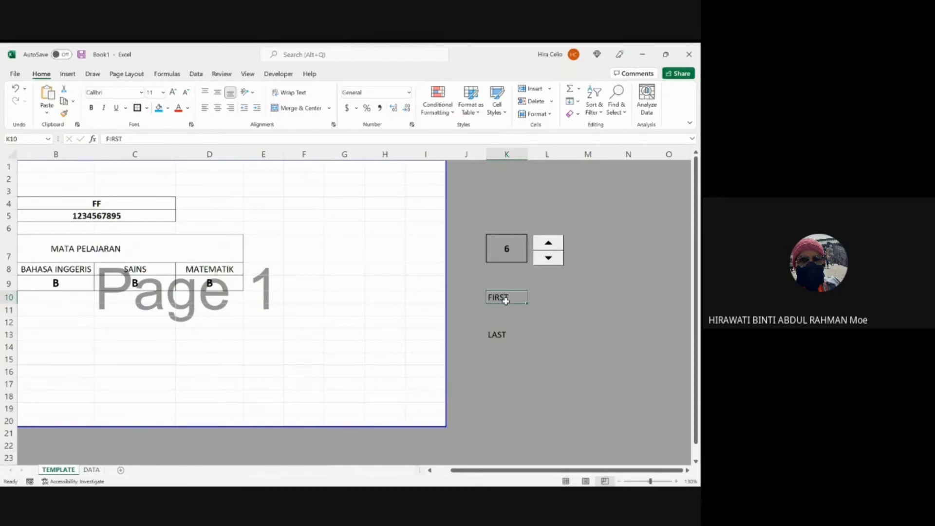
pyautogui.hotkey('ctrl', 'c')
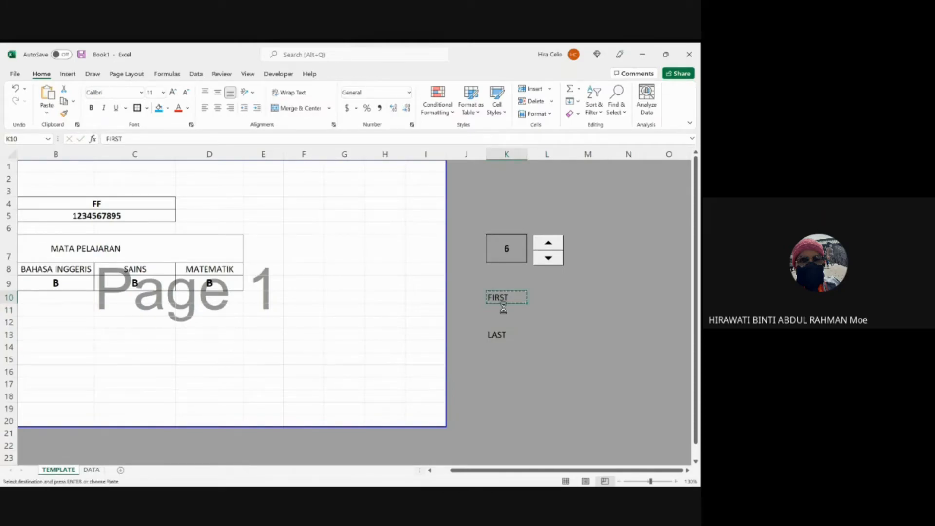
pyautogui.click(468, 301)
pyautogui.press('Return')
pyautogui.click(493, 336)
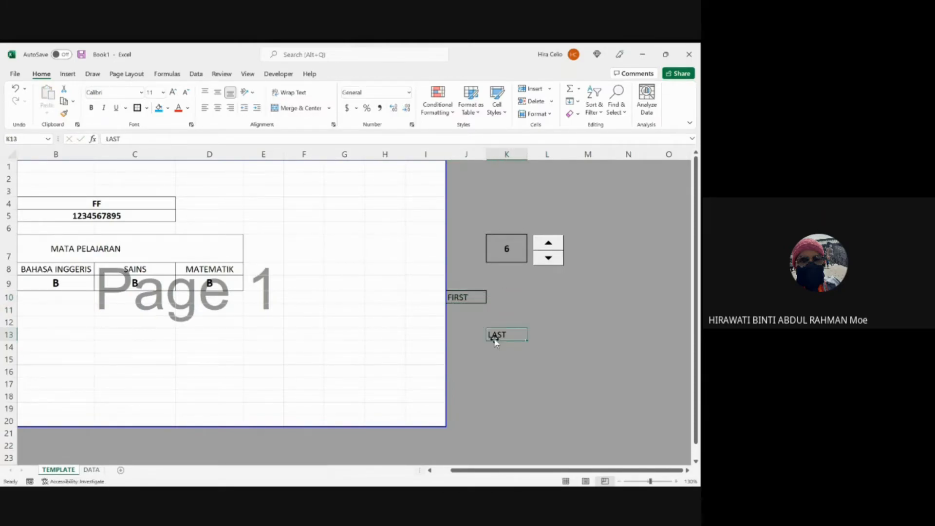
pyautogui.hotkey('ctrl', 'c')
pyautogui.click(467, 334)
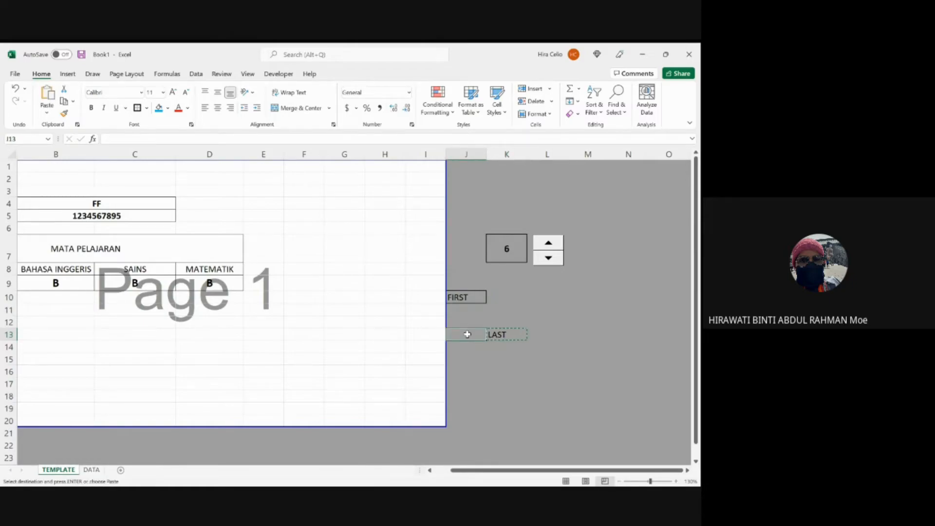
pyautogui.press('Return')
pyautogui.click(539, 294)
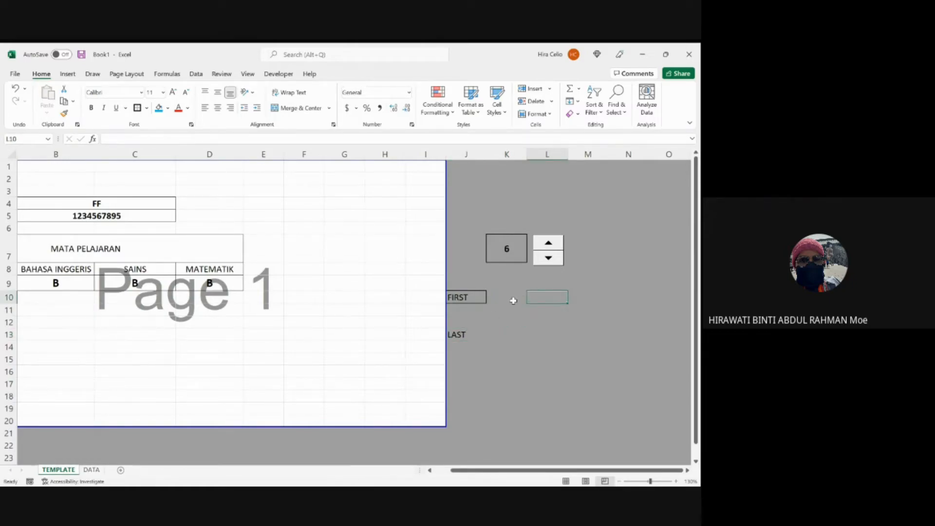
# Step: Fill the empty cell K10 with yellow
pyautogui.click(512, 300)
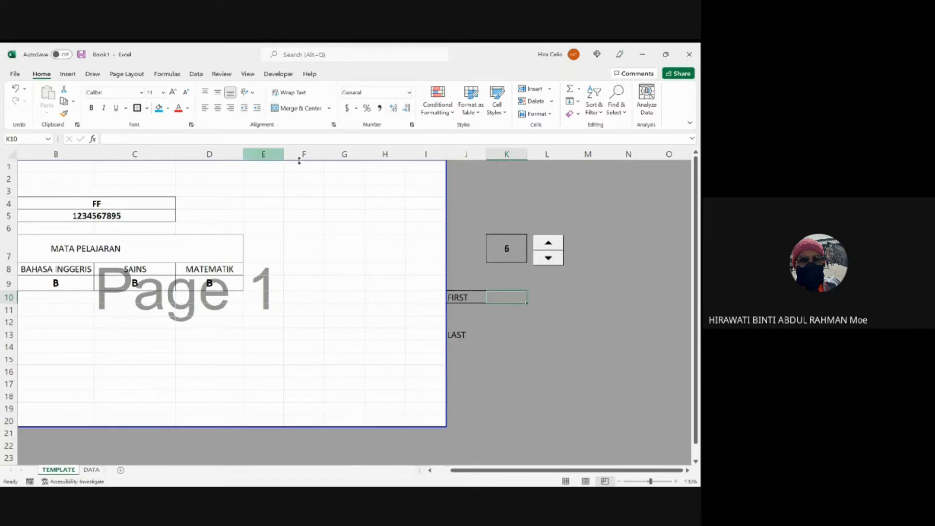
pyautogui.click(168, 109)
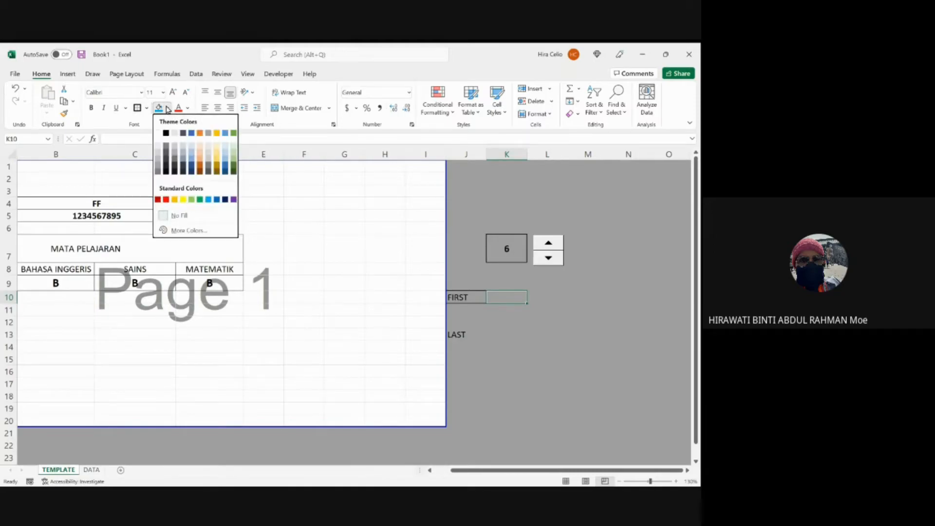
pyautogui.click(178, 199)
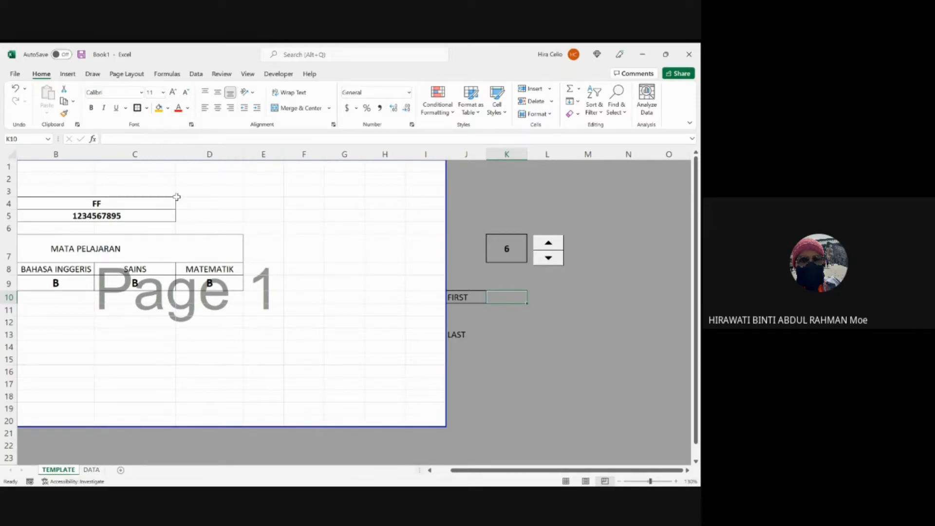
# Step: Enter the value 1 in K10 and 5 in K13 beside the labels
pyautogui.doubleClick(515, 297)
pyautogui.click(526, 323)
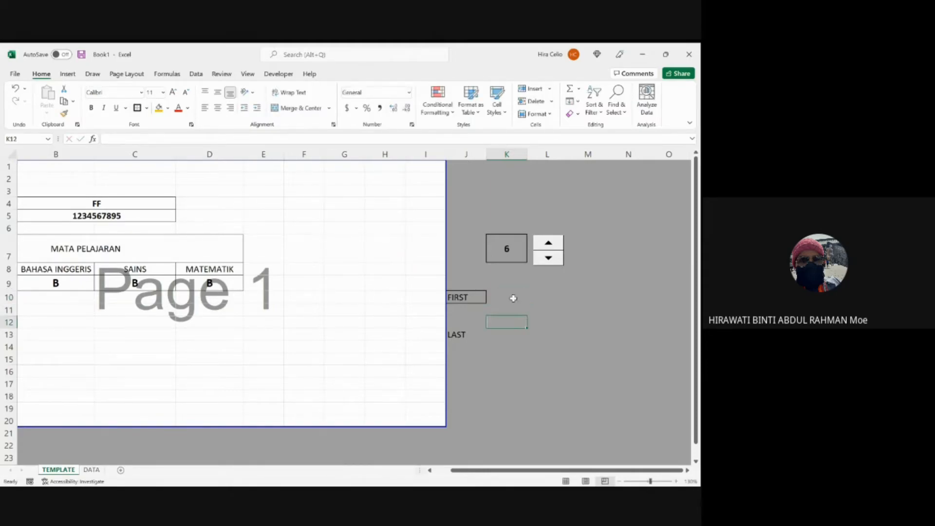
pyautogui.doubleClick(513, 297)
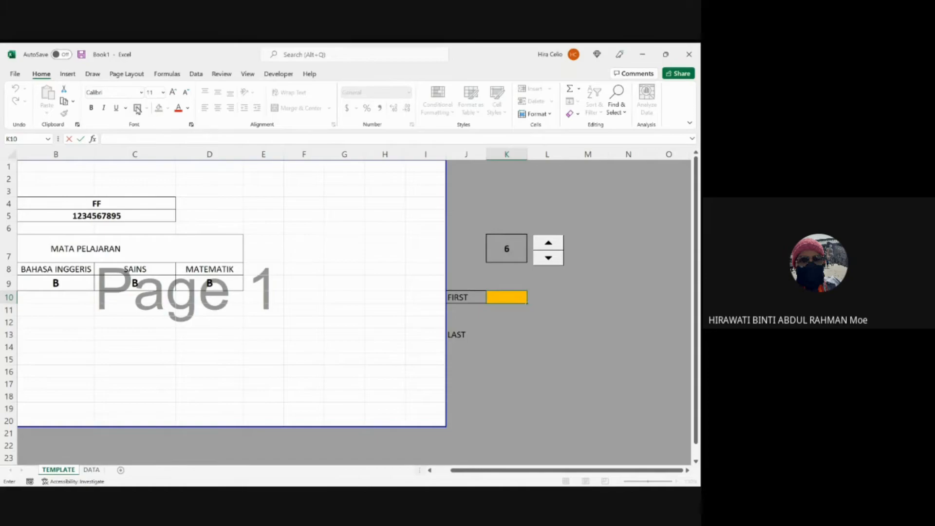
pyautogui.click(509, 298)
pyautogui.write('1')
pyautogui.click(513, 336)
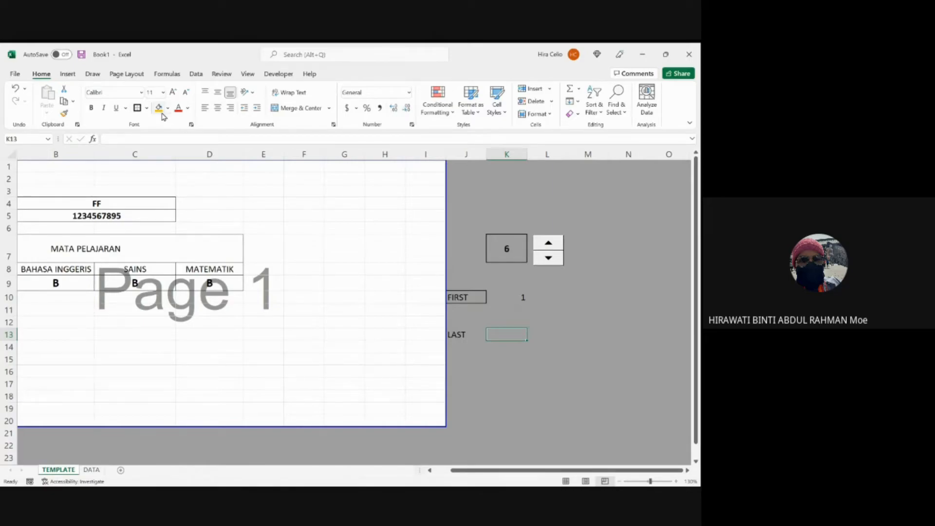
pyautogui.doubleClick(515, 335)
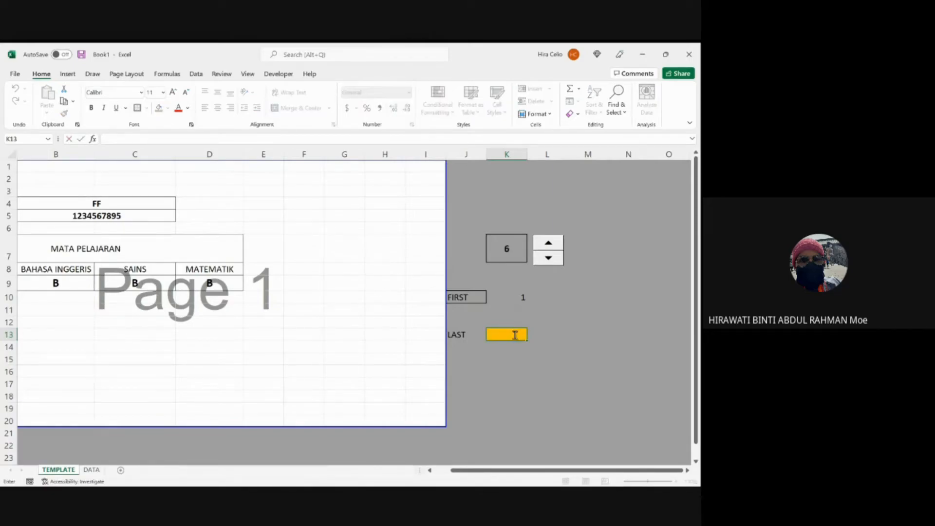
pyautogui.write('5')
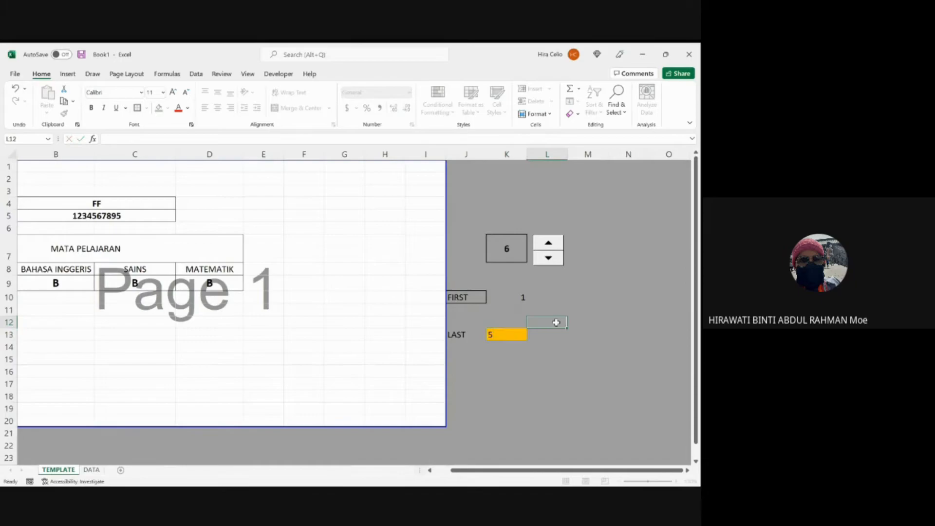
pyautogui.click(555, 319)
pyautogui.click(521, 297)
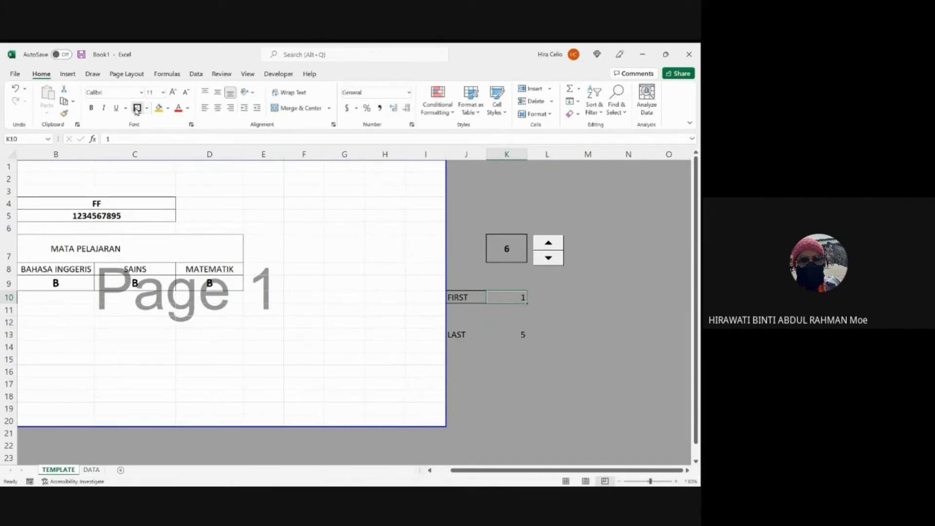
# Step: Remove the border from the FIRST label in J10
pyautogui.click(464, 301)
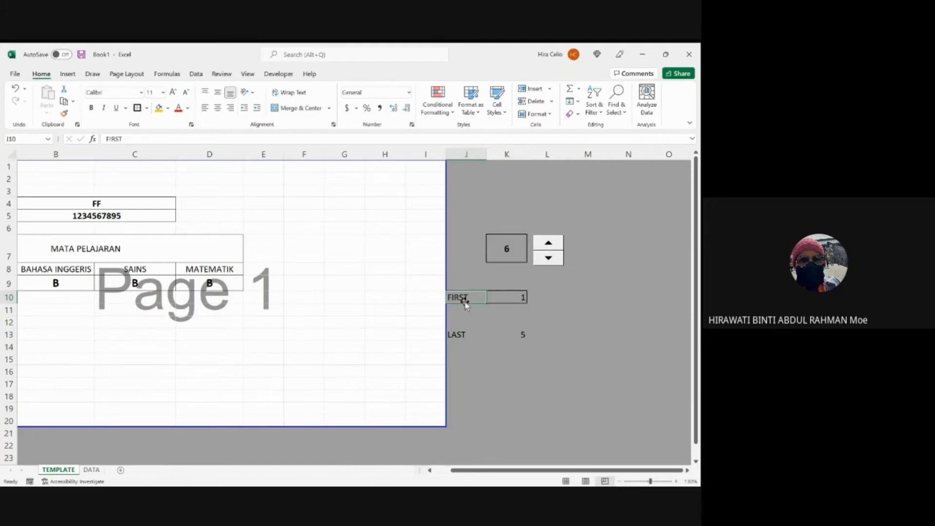
pyautogui.click(515, 370)
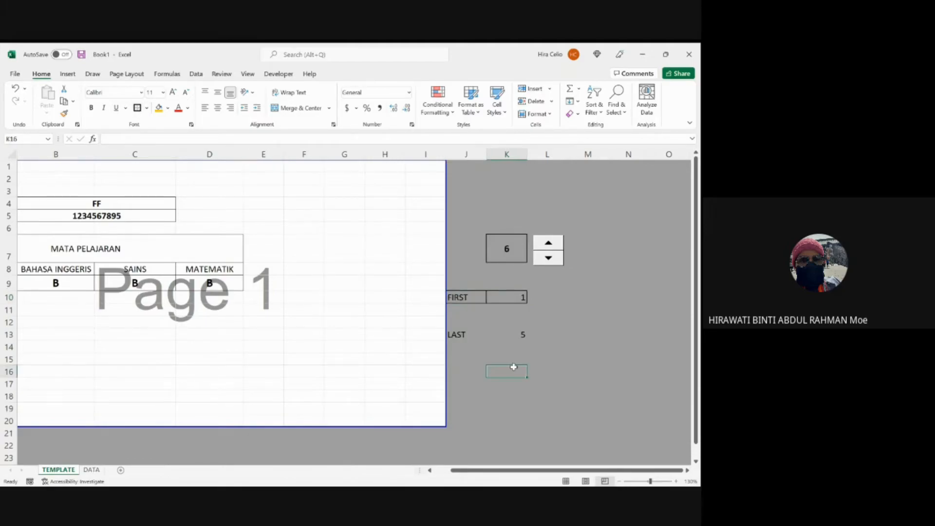
pyautogui.click(515, 348)
pyautogui.click(517, 334)
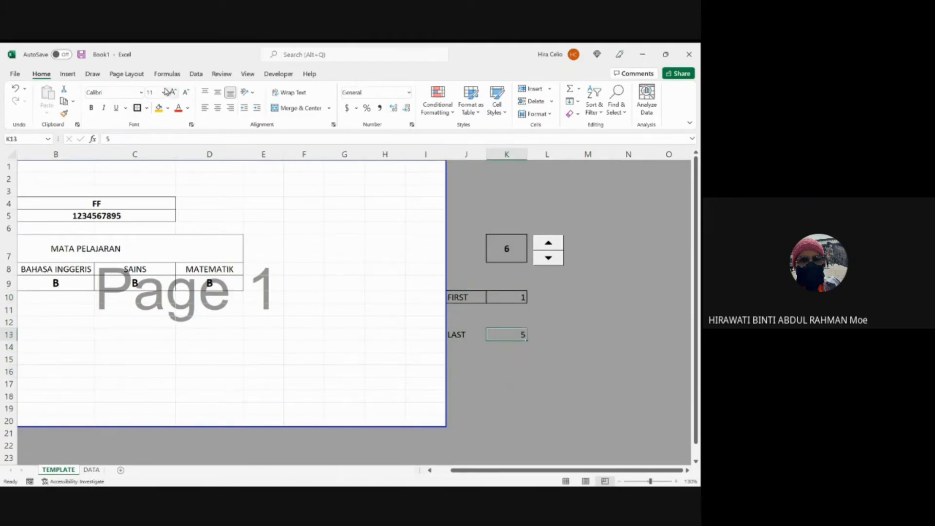
pyautogui.click(471, 299)
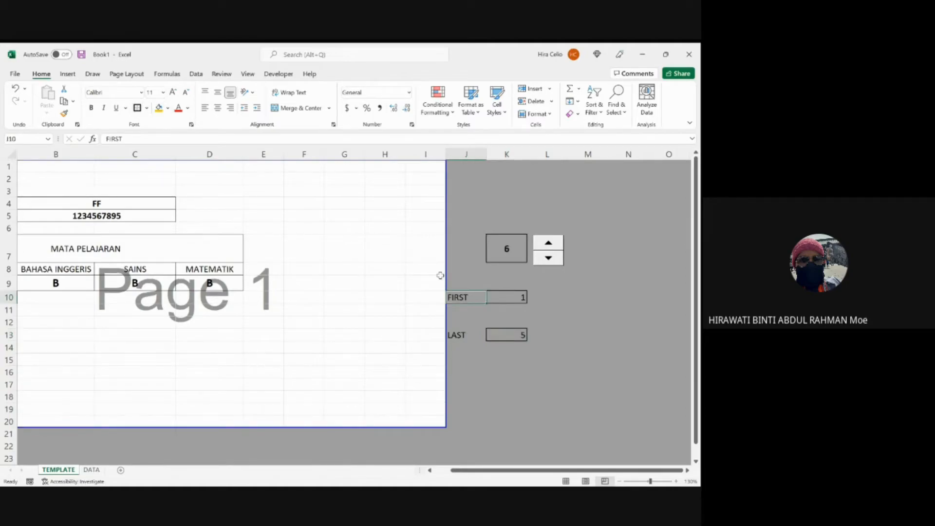
pyautogui.click(147, 107)
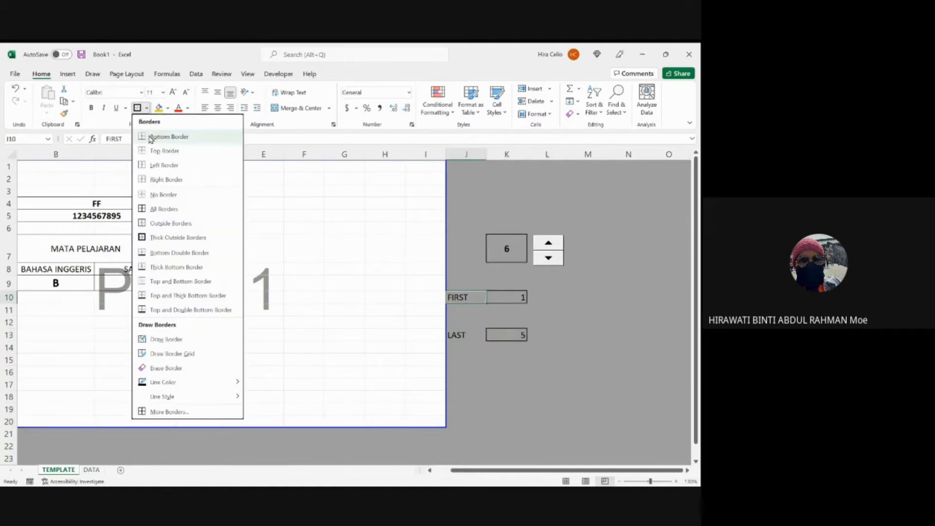
pyautogui.click(156, 165)
pyautogui.click(466, 335)
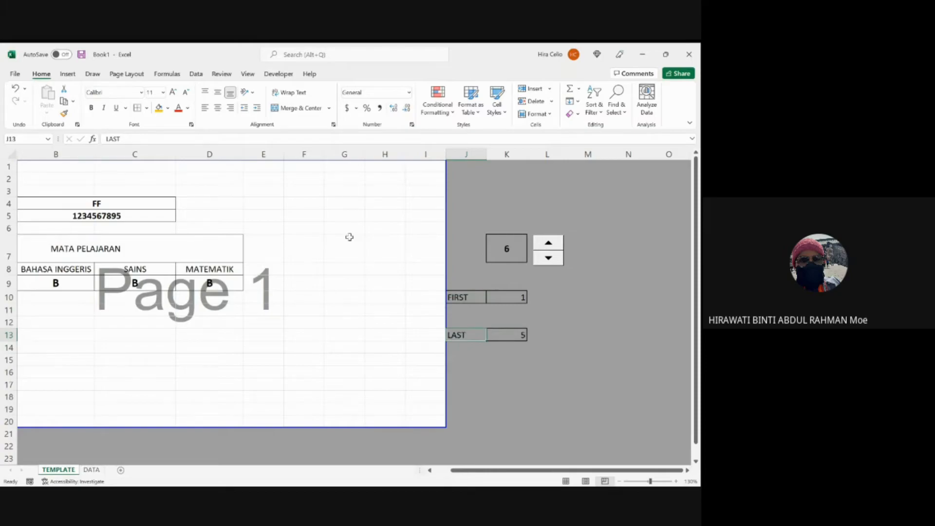
pyautogui.click(463, 297)
pyautogui.click(146, 107)
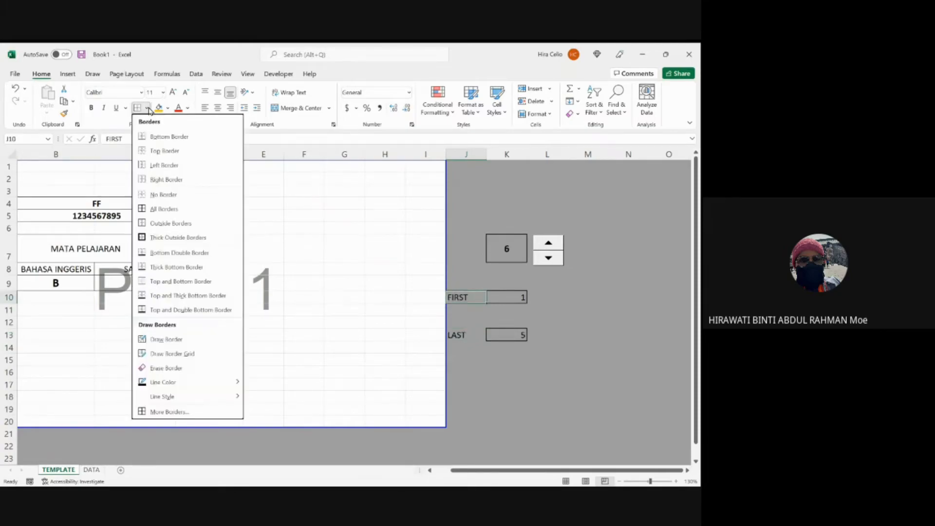
pyautogui.click(149, 195)
pyautogui.click(538, 291)
# Step: Give the FIRST value cell K10 a thick outside border
pyautogui.click(511, 297)
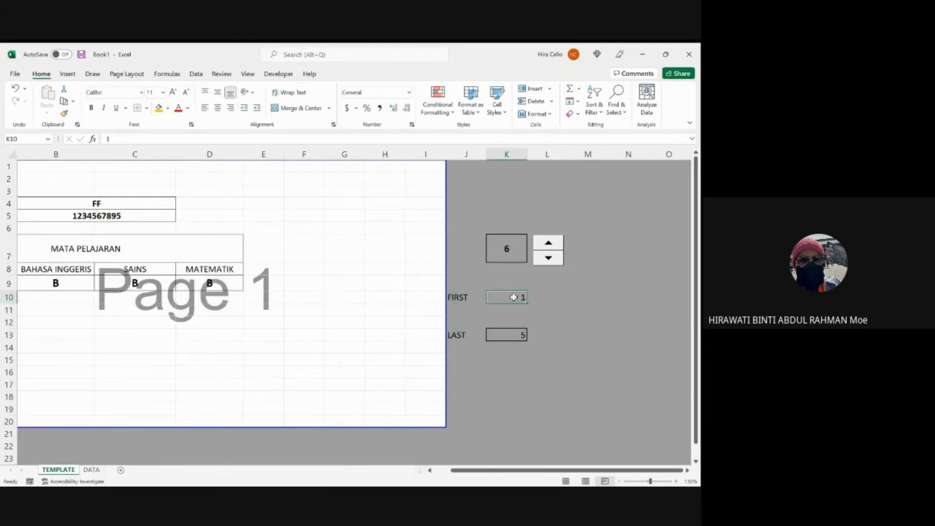
pyautogui.click(146, 108)
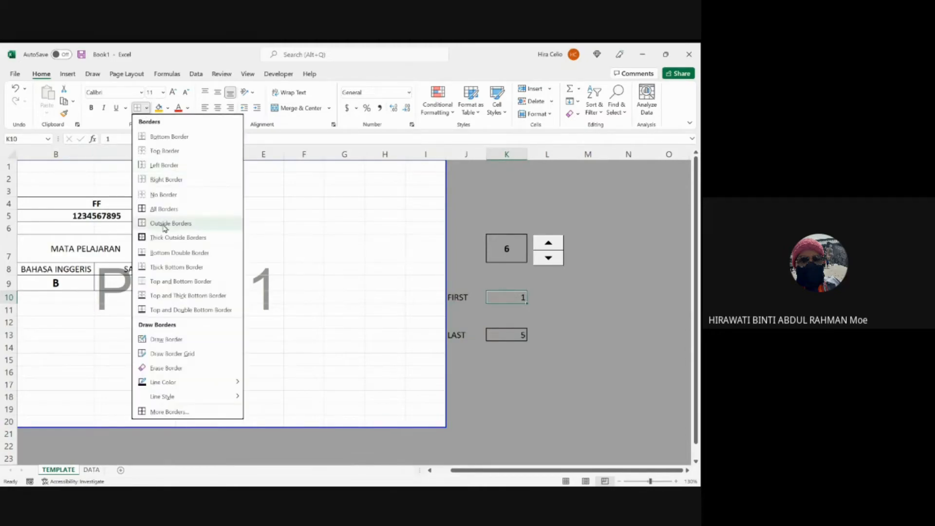
pyautogui.click(169, 238)
pyautogui.click(487, 334)
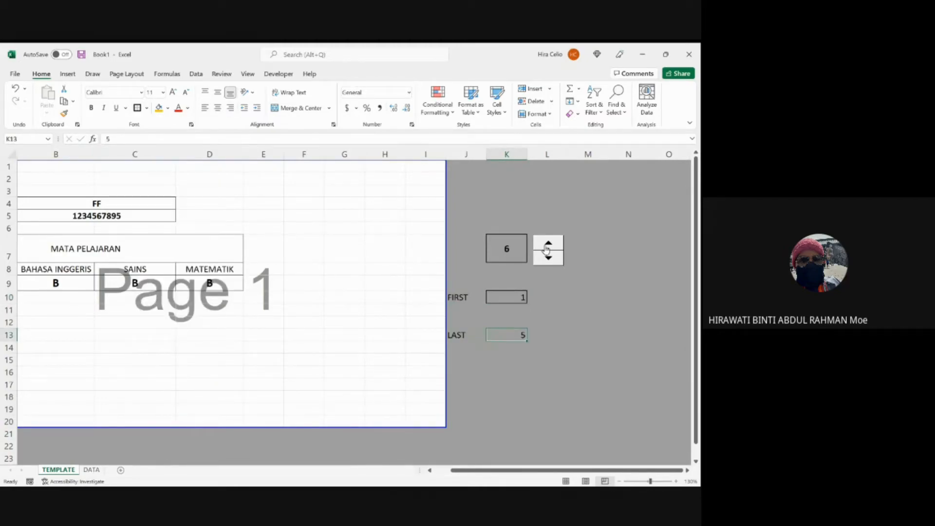
pyautogui.click(603, 298)
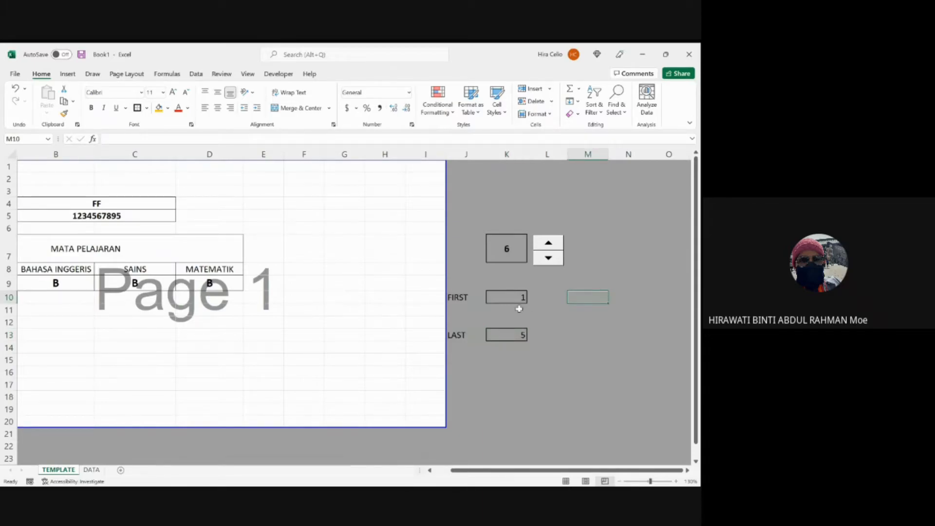
# Step: Centre the values 1 and 5 across K10:K13 and check both value cells
pyautogui.moveTo(509, 298); pyautogui.dragTo(503, 331)
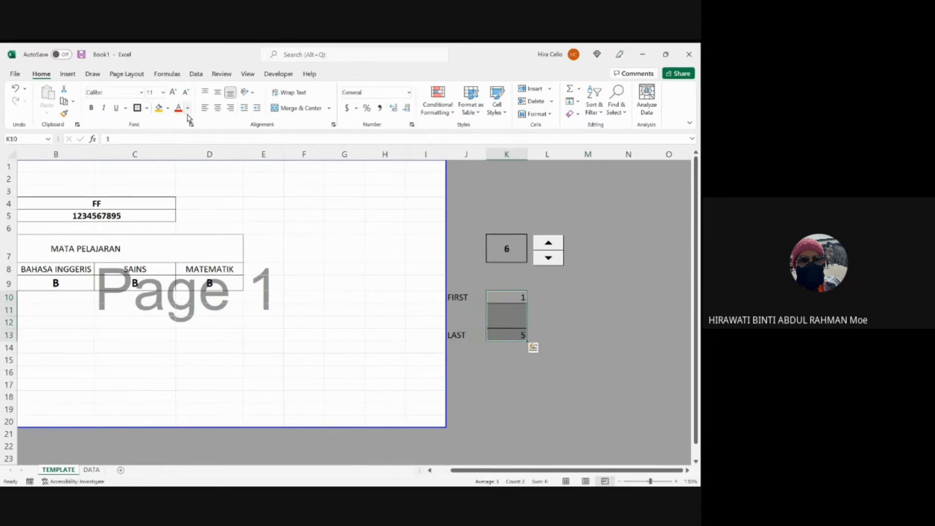
pyautogui.click(217, 109)
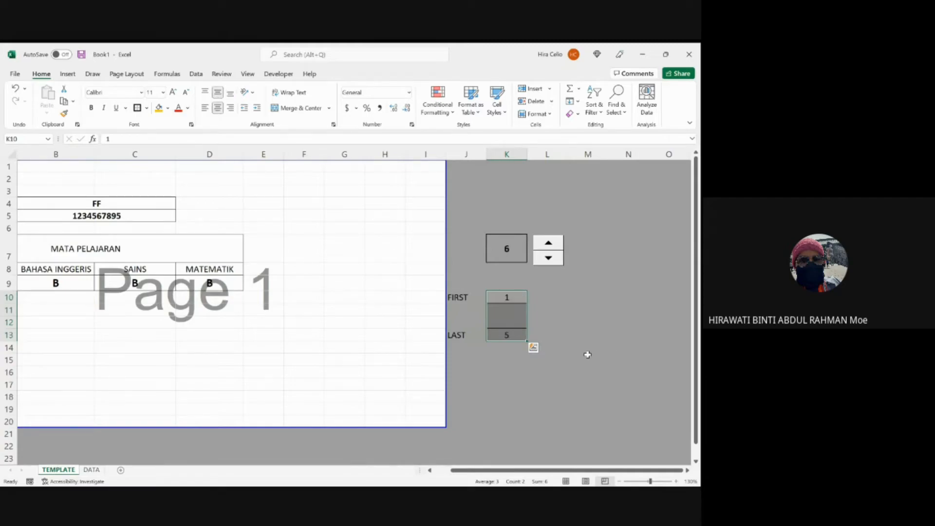
pyautogui.click(610, 323)
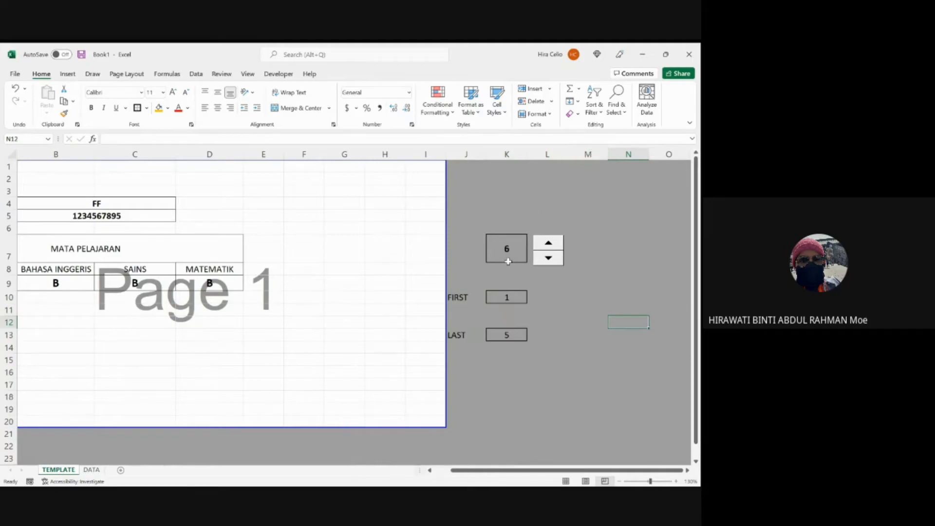
pyautogui.click(461, 297)
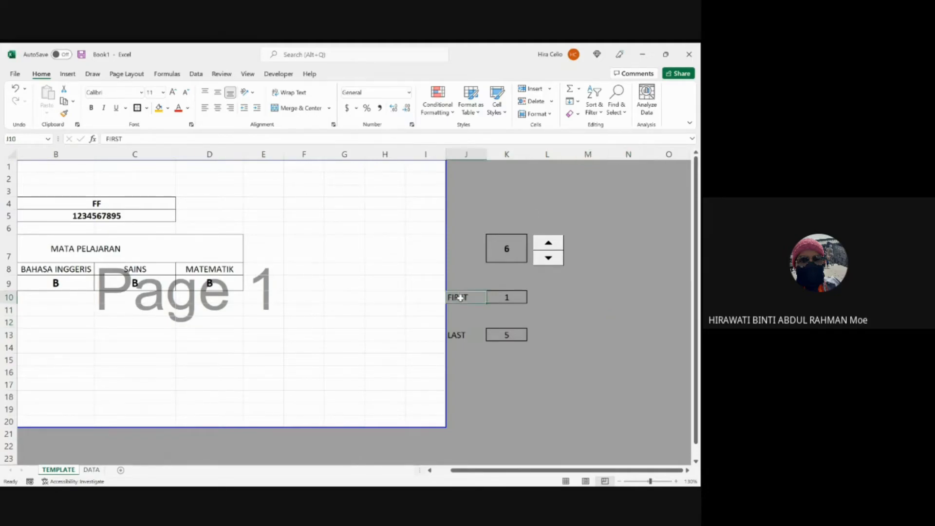
pyautogui.click(458, 344)
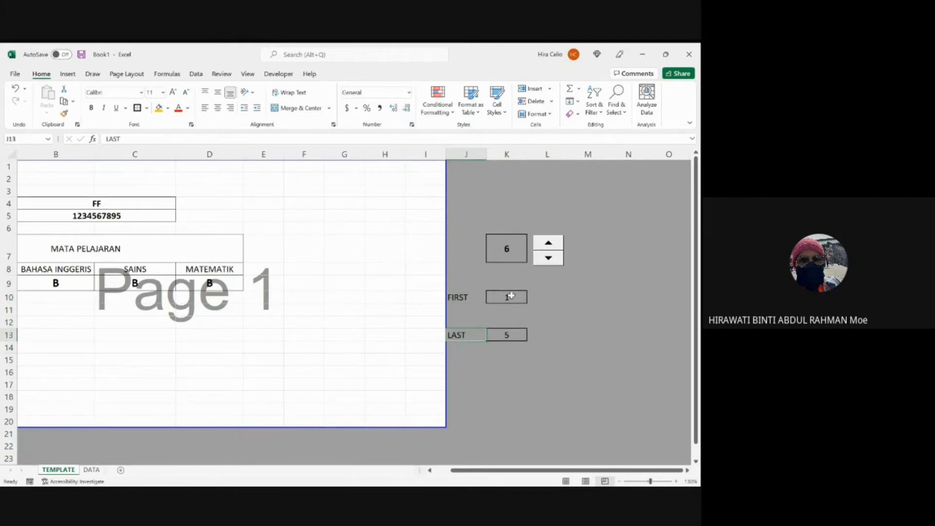
pyautogui.click(506, 297)
pyautogui.click(504, 340)
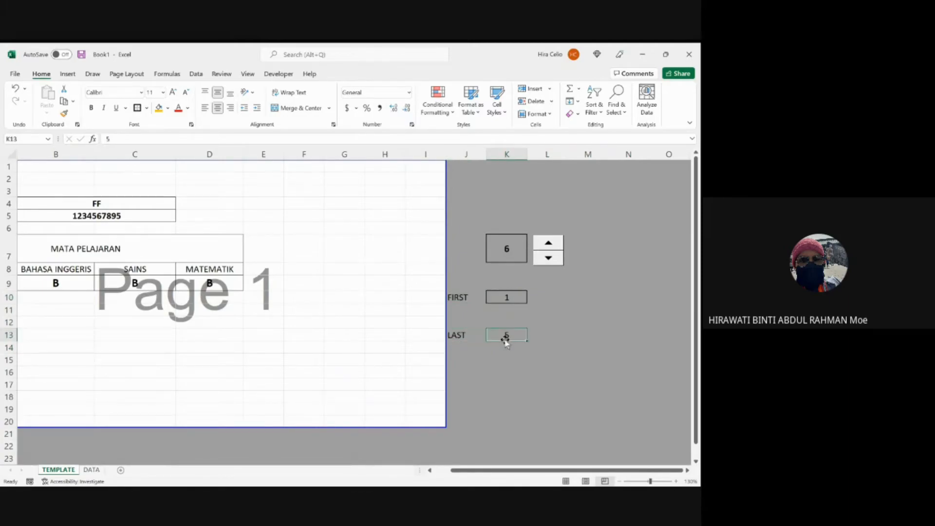
pyautogui.click(505, 296)
pyautogui.click(497, 323)
pyautogui.click(550, 298)
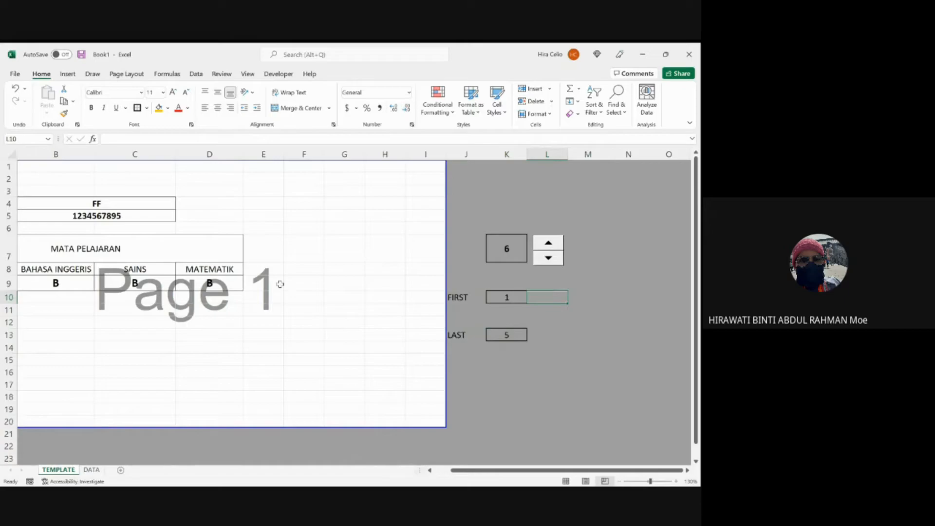
# Step: Draw a Form Controls list box beside the spinner, then delete it
pyautogui.click(285, 74)
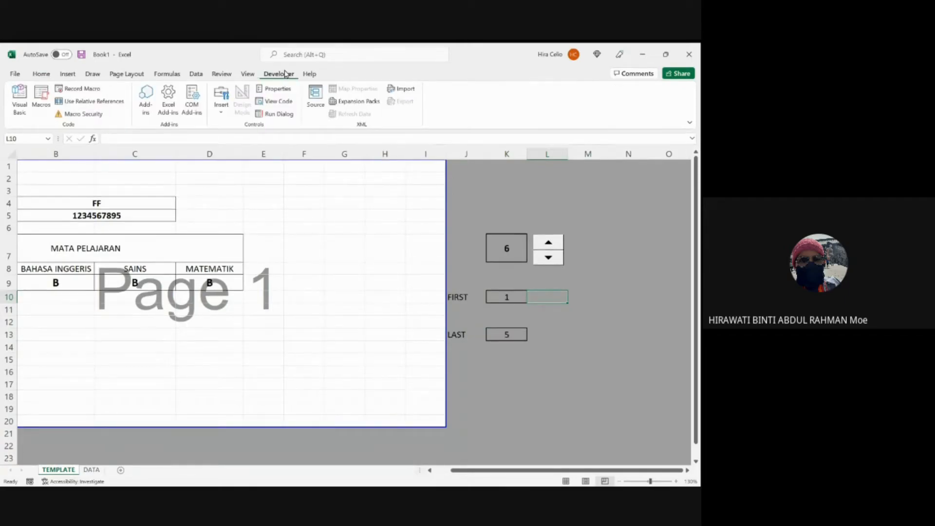
pyautogui.click(222, 116)
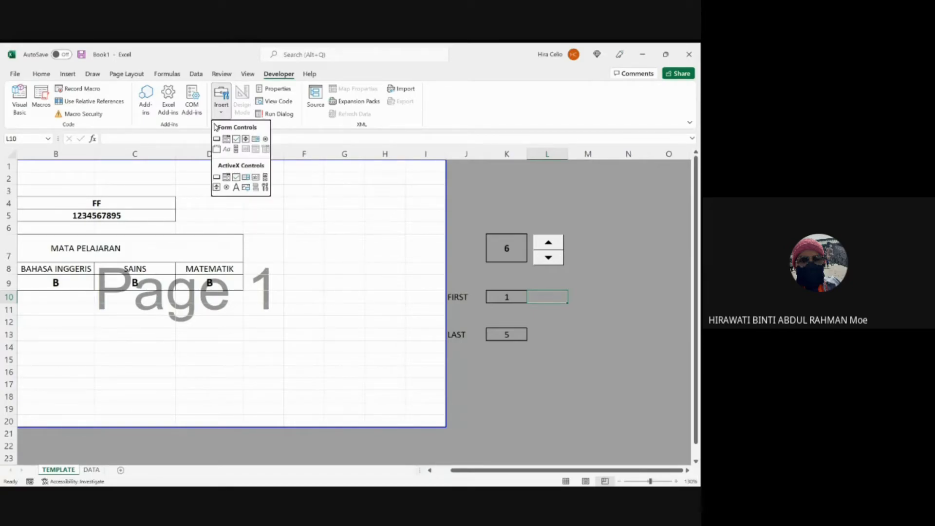
pyautogui.click(256, 140)
pyautogui.moveTo(575, 237); pyautogui.dragTo(409, 244)
pyautogui.click(480, 244)
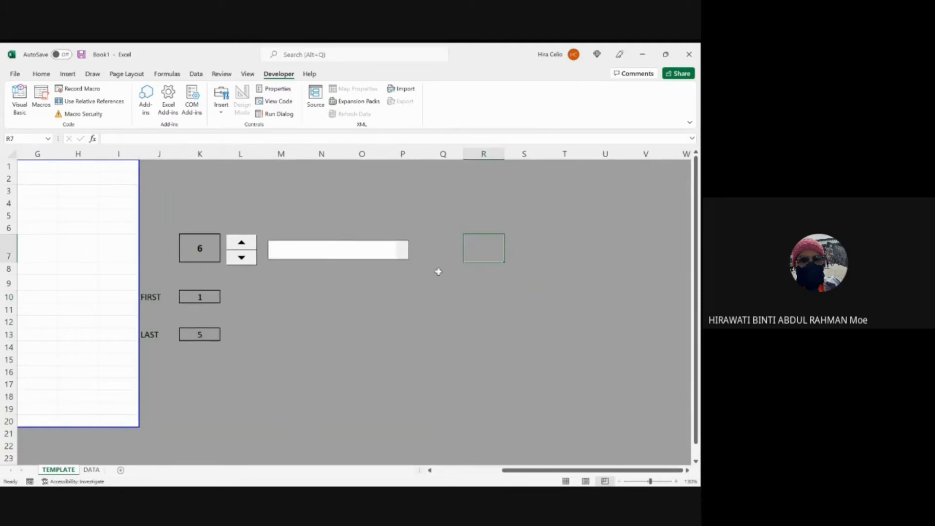
pyautogui.click(446, 215)
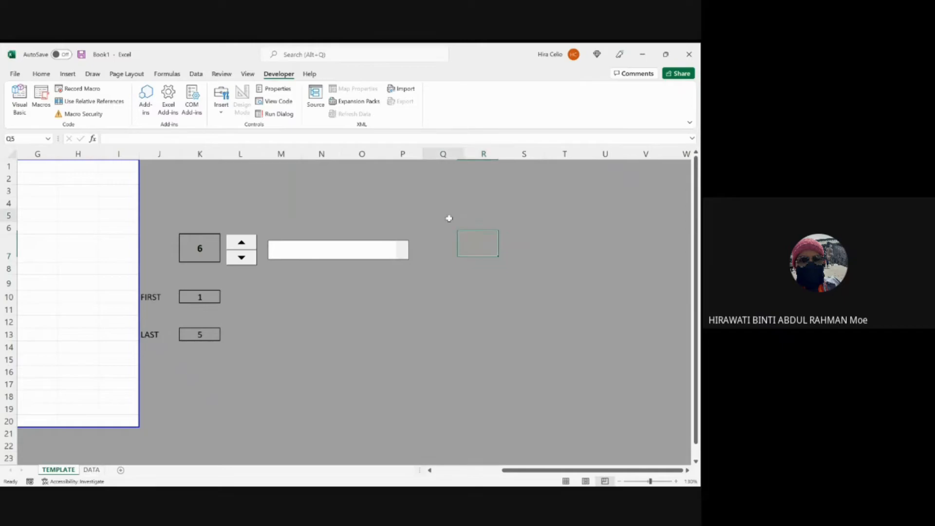
pyautogui.keyDown('ctrl'); pyautogui.click(388, 253); pyautogui.keyUp('ctrl')
pyautogui.press('Delete')
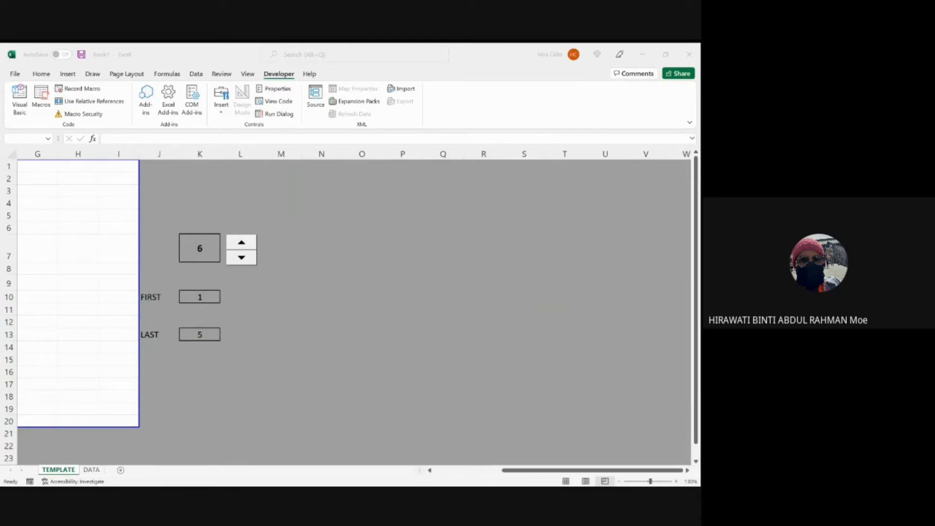
# Step: Draw a Form Controls combo box right of the spinner, redrawing it once to fit
pyautogui.click(443, 215)
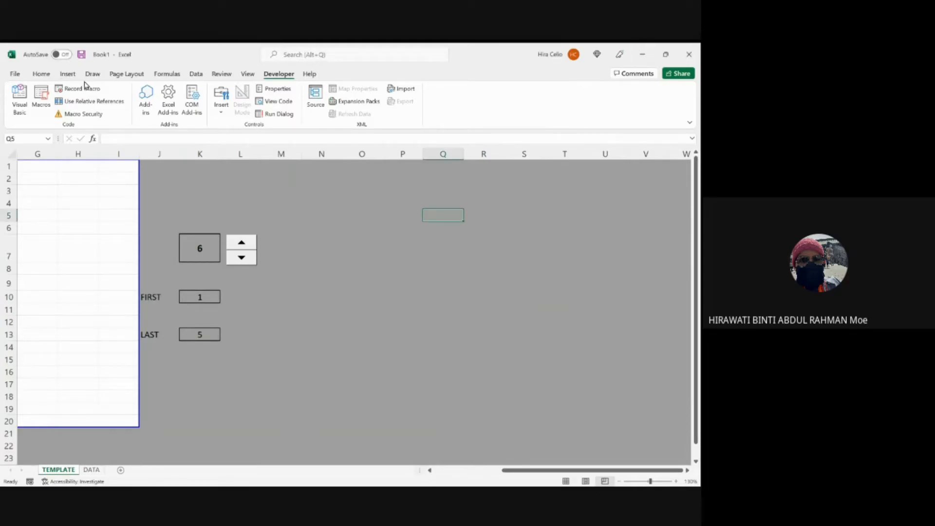
pyautogui.click(222, 100)
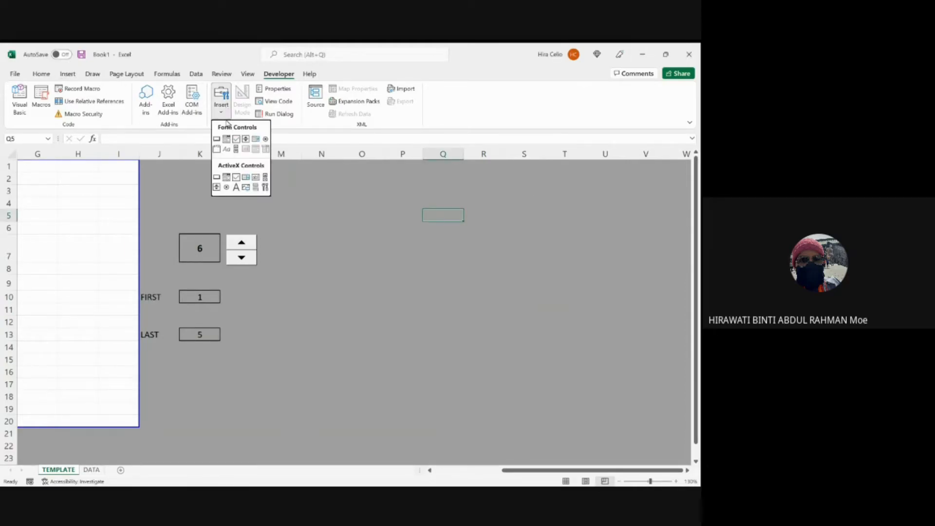
pyautogui.click(227, 139)
pyautogui.moveTo(267, 237)
pyautogui.mouseDown()
pyautogui.moveTo(385, 269)
pyautogui.moveTo(414, 255)
pyautogui.mouseUp()
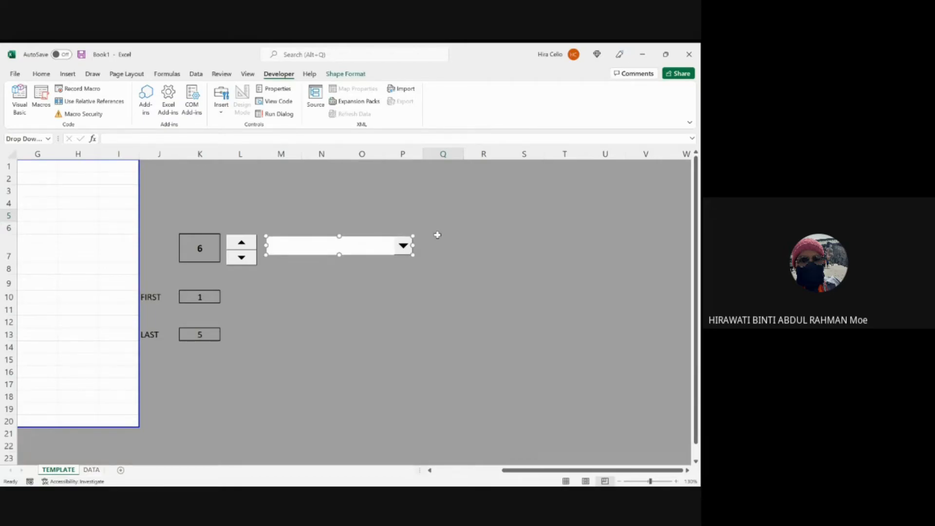
pyautogui.click(441, 217)
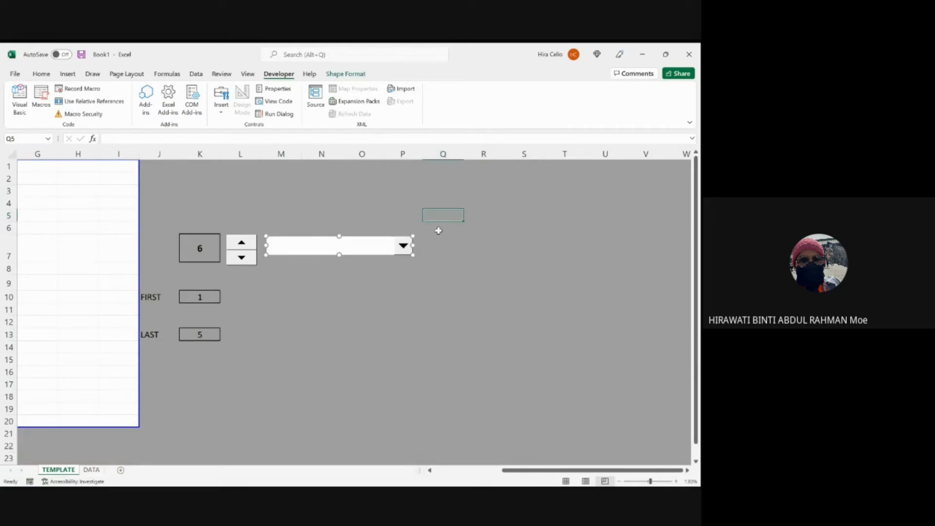
pyautogui.click(222, 108)
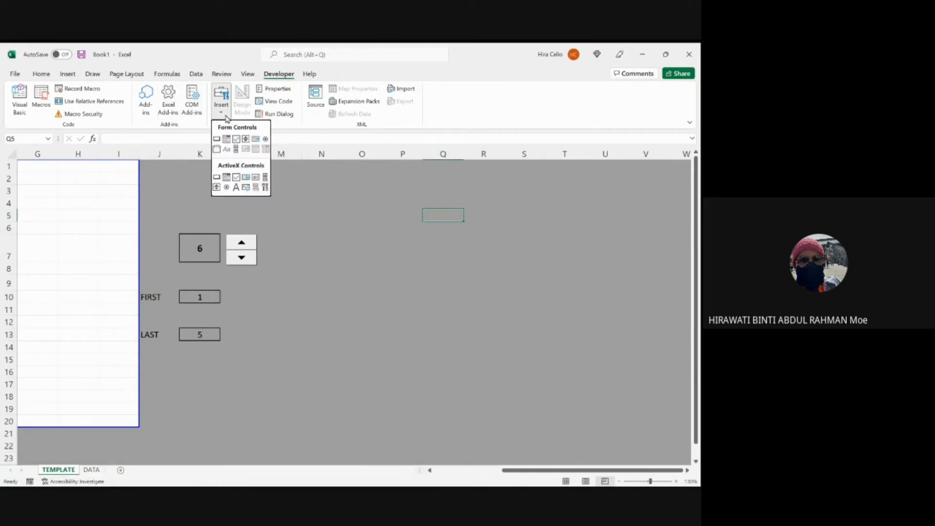
pyautogui.click(226, 140)
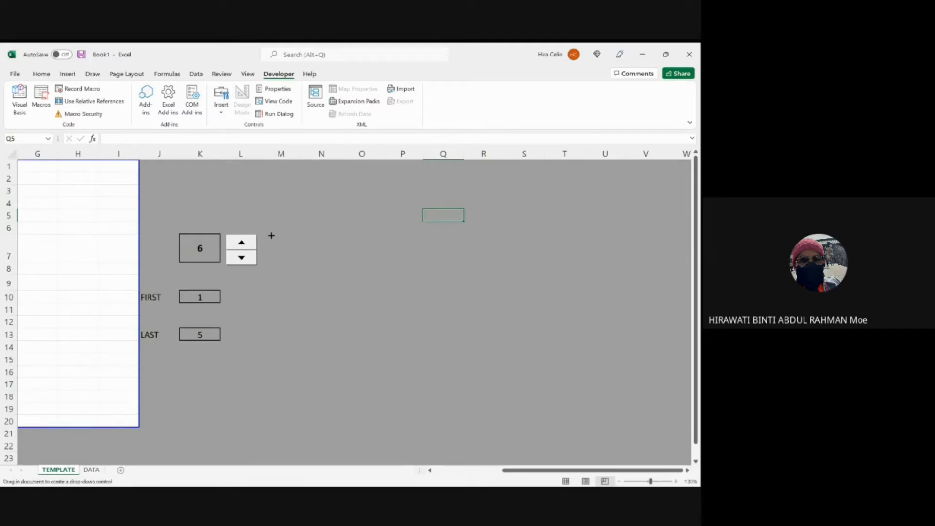
pyautogui.moveTo(271, 236); pyautogui.dragTo(441, 249)
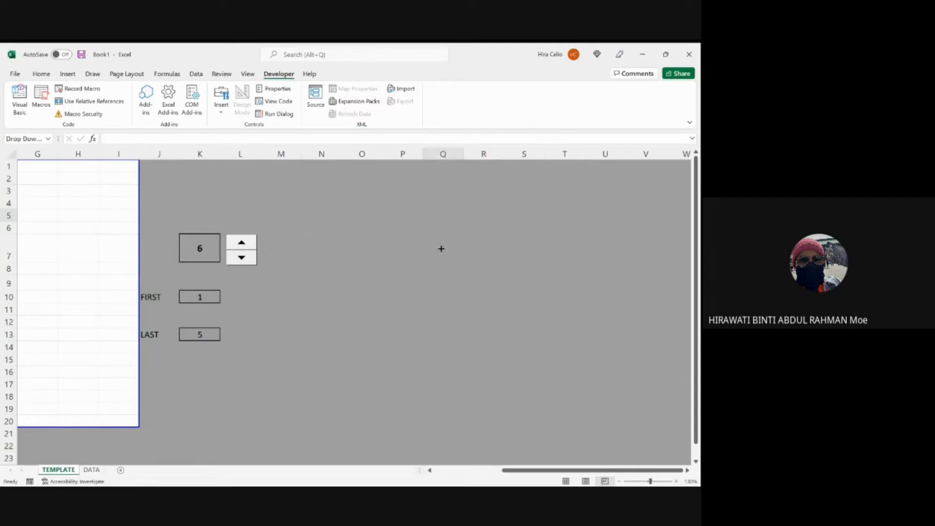
pyautogui.click(481, 227)
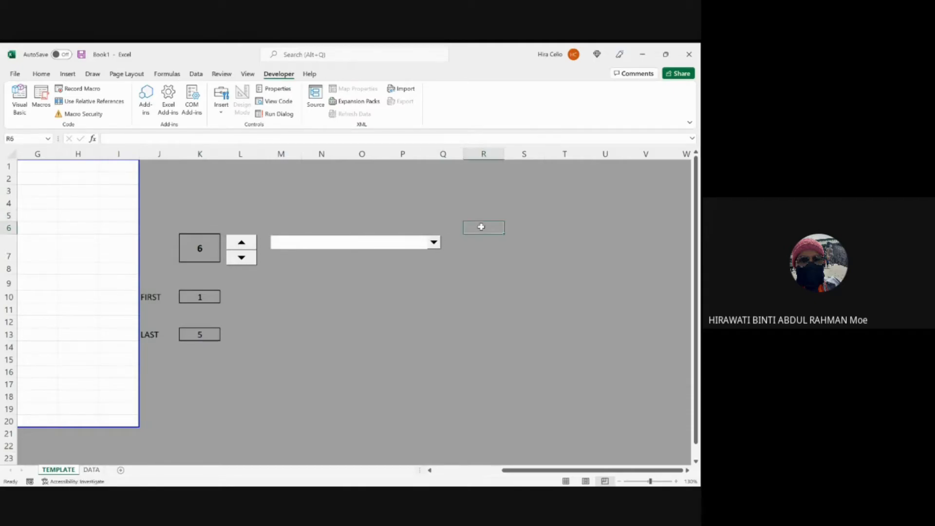
# Step: In Format Control, set the combo box input range to DATA names from B2 down column B
pyautogui.rightClick(406, 249)
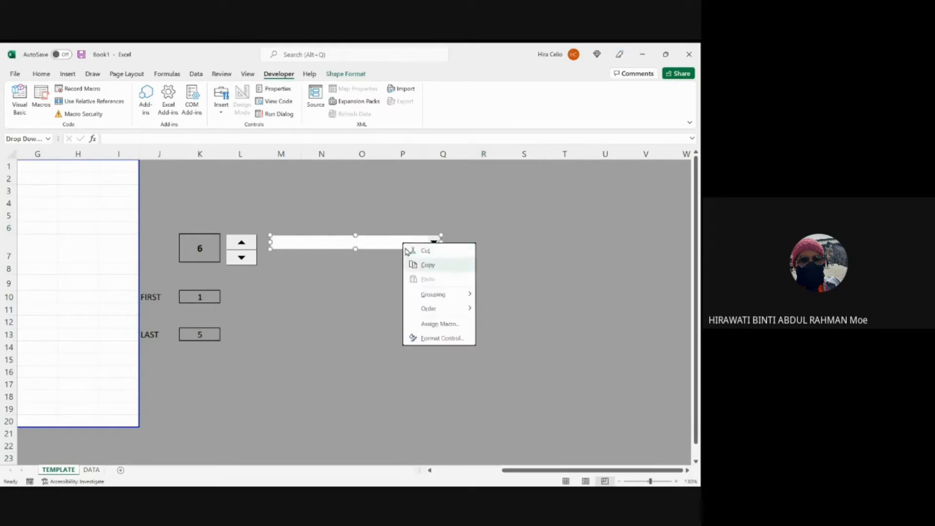
pyautogui.click(428, 338)
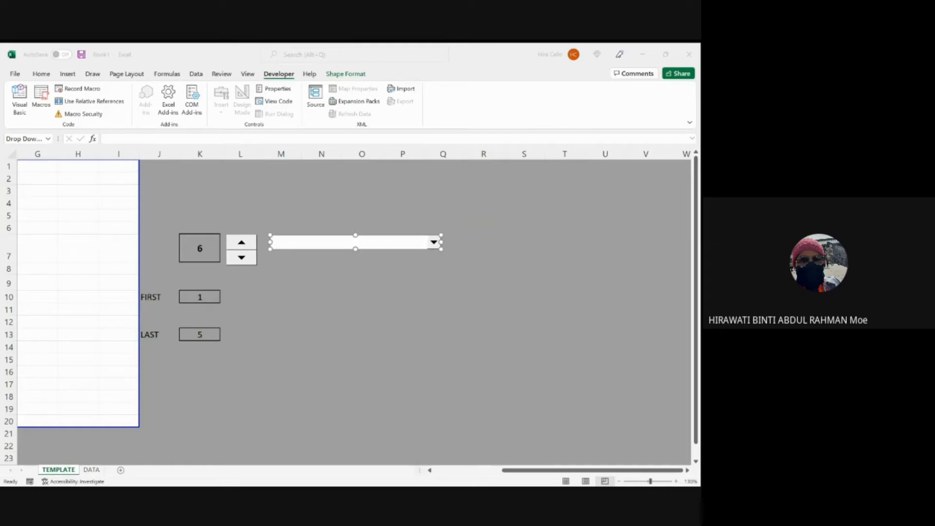
pyautogui.click(256, 153)
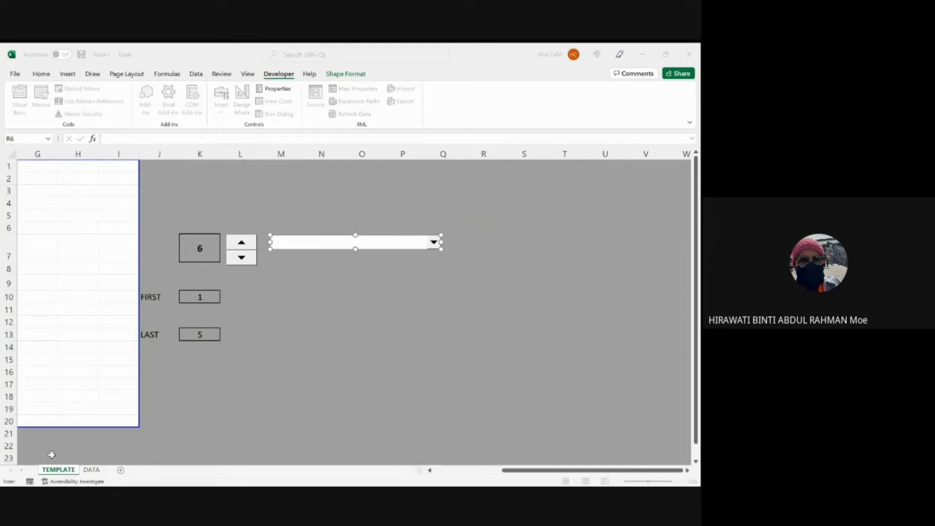
pyautogui.click(88, 471)
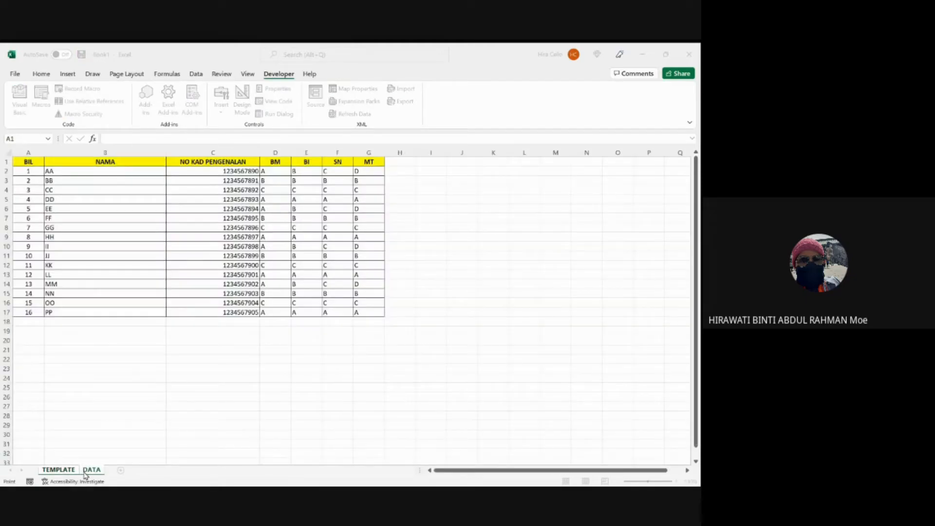
pyautogui.click(63, 171)
pyautogui.moveTo(63, 174); pyautogui.dragTo(61, 310)
pyautogui.moveTo(61, 309); pyautogui.dragTo(66, 309)
pyautogui.hotkey('ctrl', 'shift', 'Down')
pyautogui.hotkey('ctrl', 'shift', 'Down')
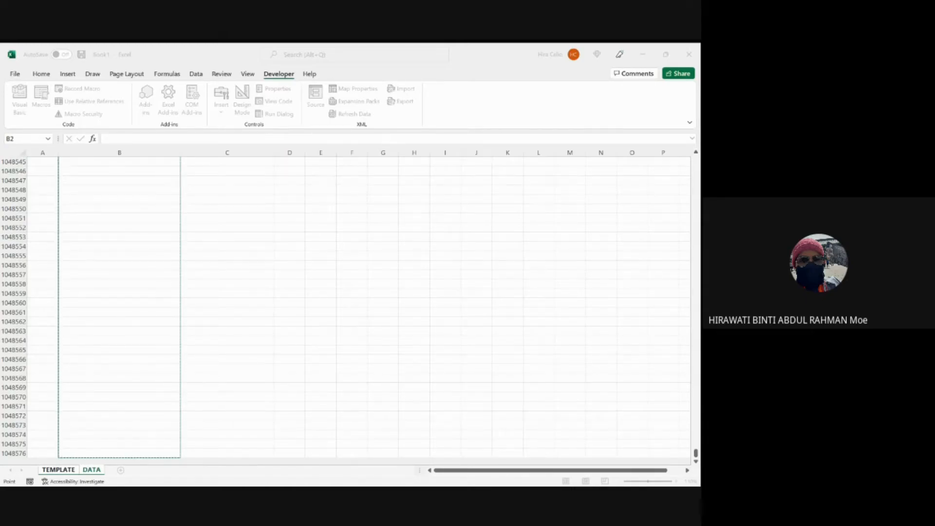
pyautogui.hotkey('ctrl', 'pageup')
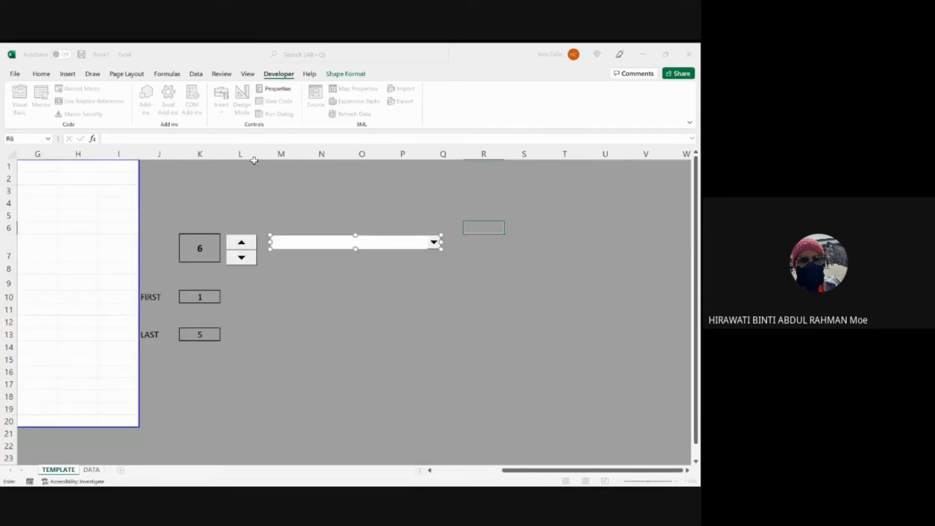
# Step: Set the combo box cell link to $K$7, then test it with the spinner and drop-down
pyautogui.click(209, 252)
pyautogui.press('Return')
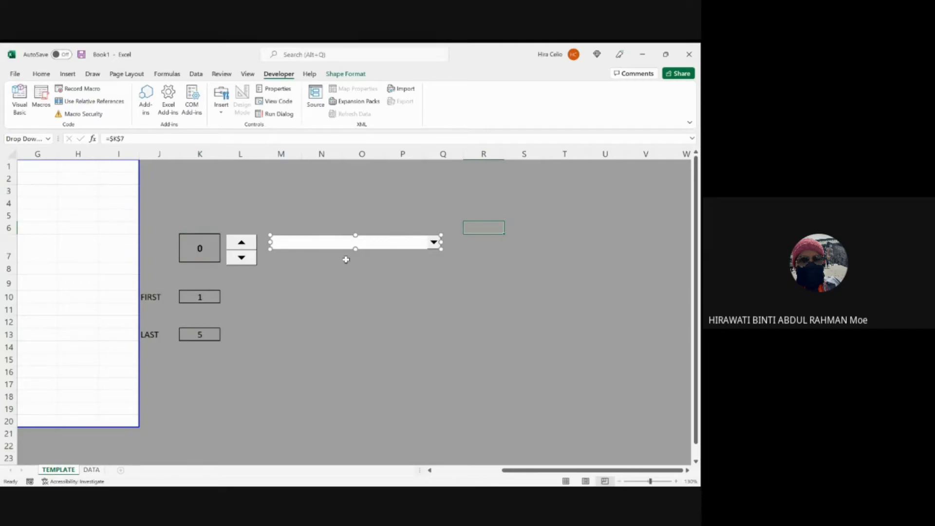
pyautogui.click(244, 247)
pyautogui.click(244, 247)
pyautogui.click(241, 262)
pyautogui.click(419, 205)
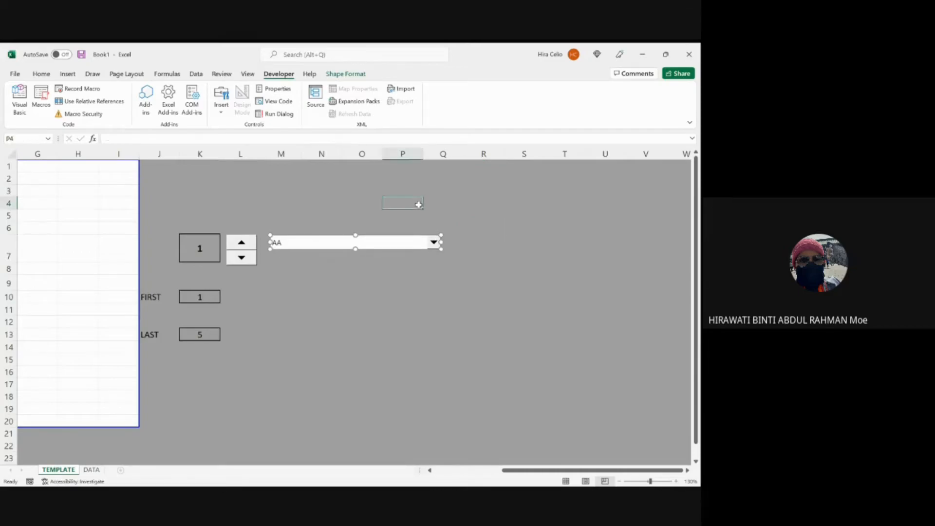
pyautogui.click(433, 243)
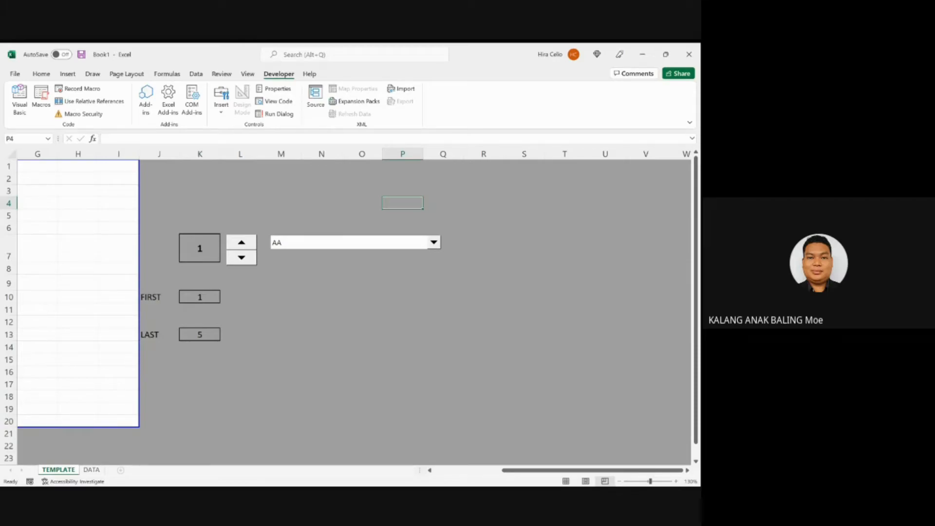
# Step: Delete the combo box showing AA
pyautogui.rightClick(338, 246)
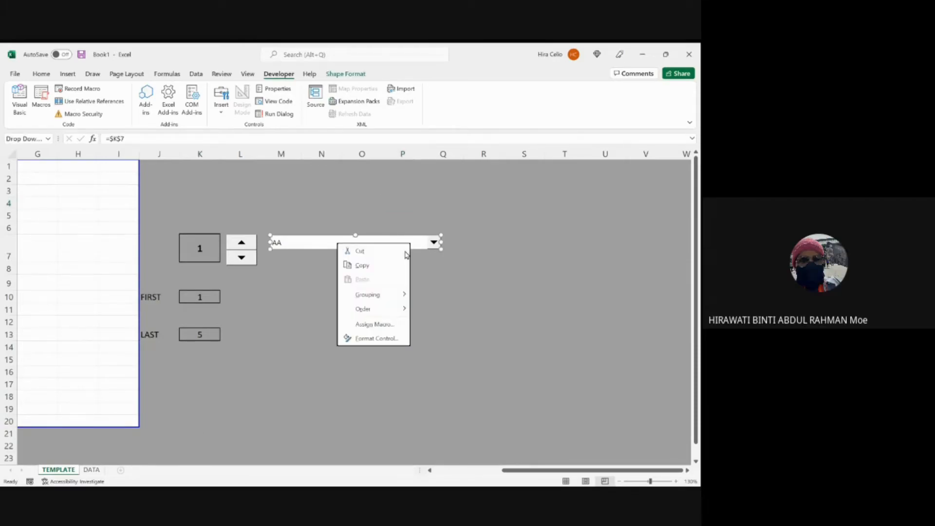
pyautogui.click(478, 279)
pyautogui.press('Delete')
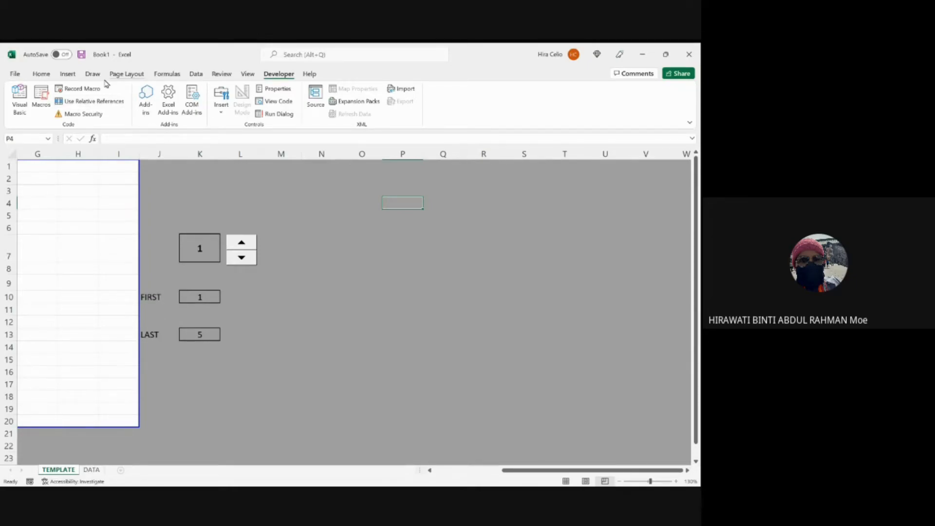
# Step: Draw a new Form Controls combo box beside the spinner
pyautogui.click(222, 116)
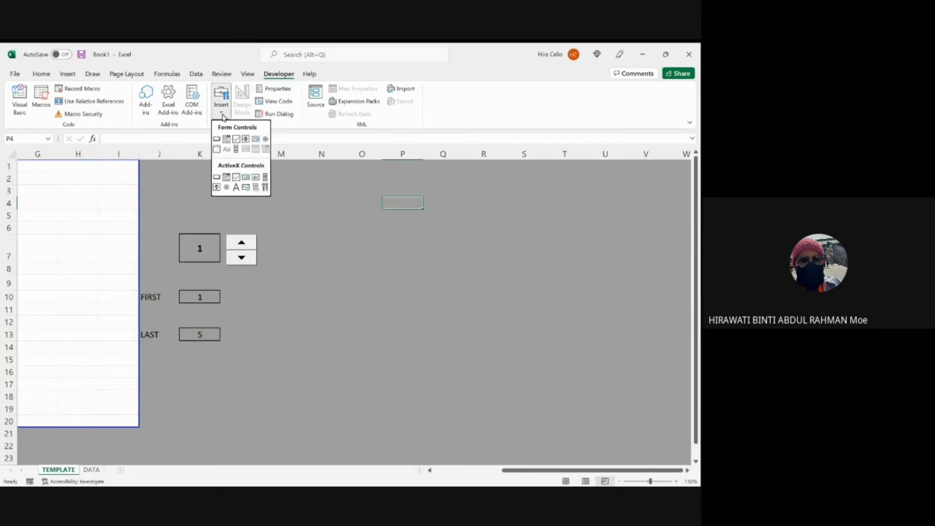
pyautogui.click(227, 140)
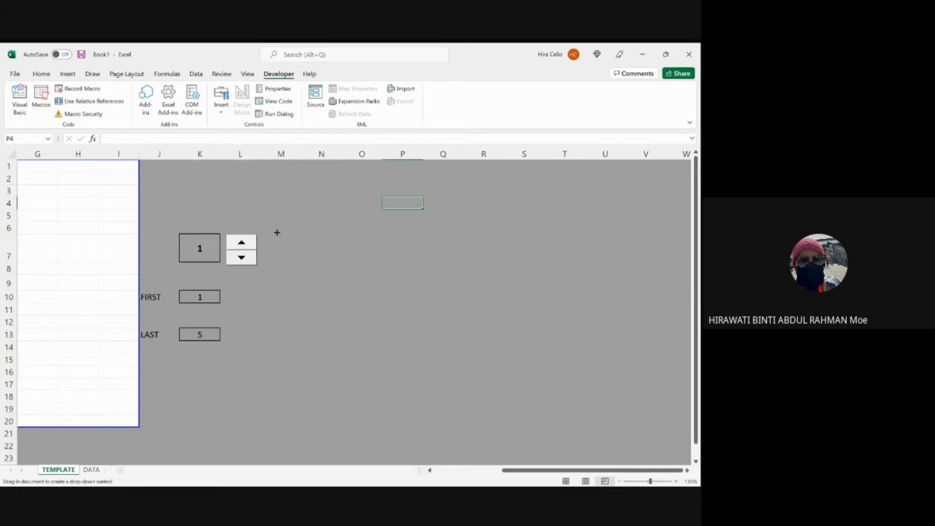
pyautogui.moveTo(268, 236); pyautogui.dragTo(433, 238)
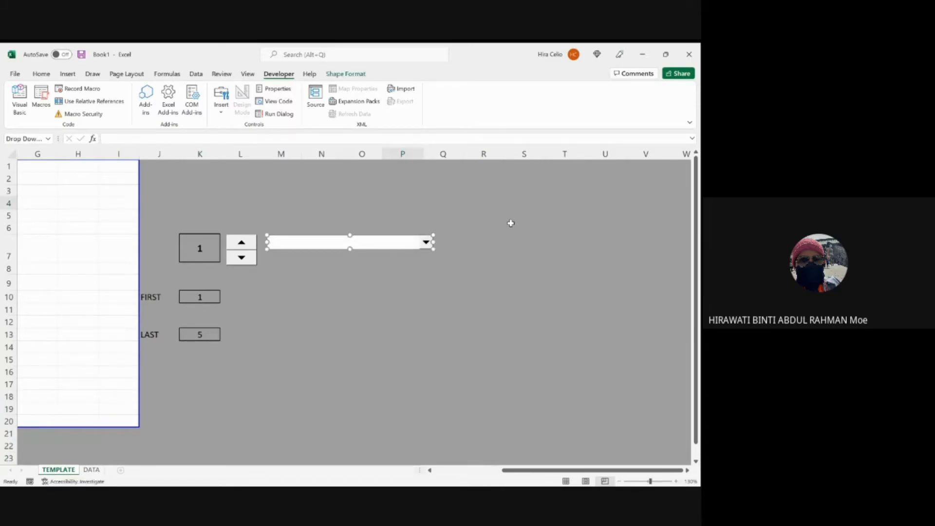
pyautogui.click(509, 223)
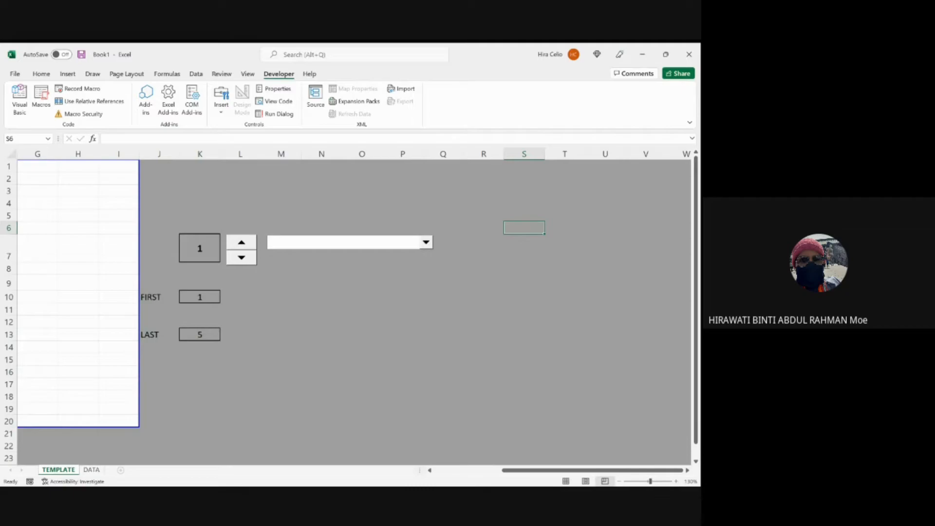
pyautogui.hotkey('alt', 'Tab')
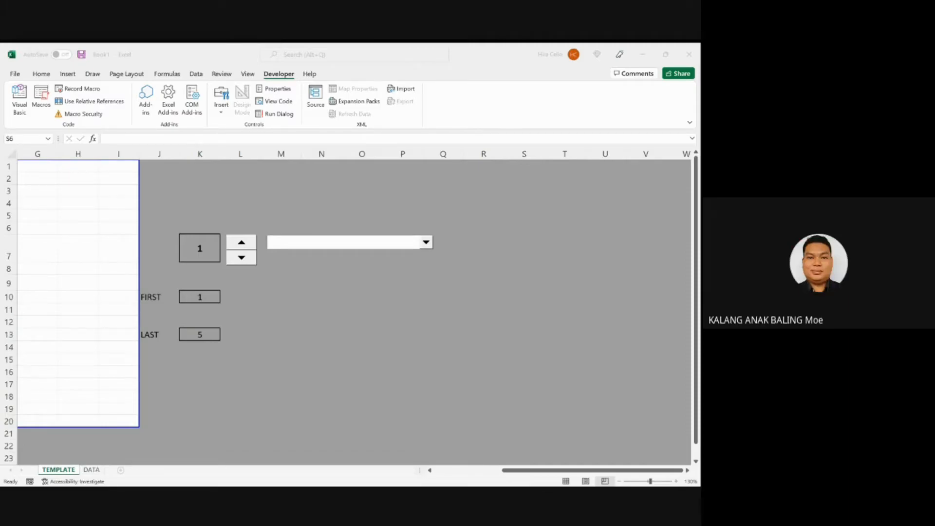
pyautogui.hotkey('alt', 'Tab')
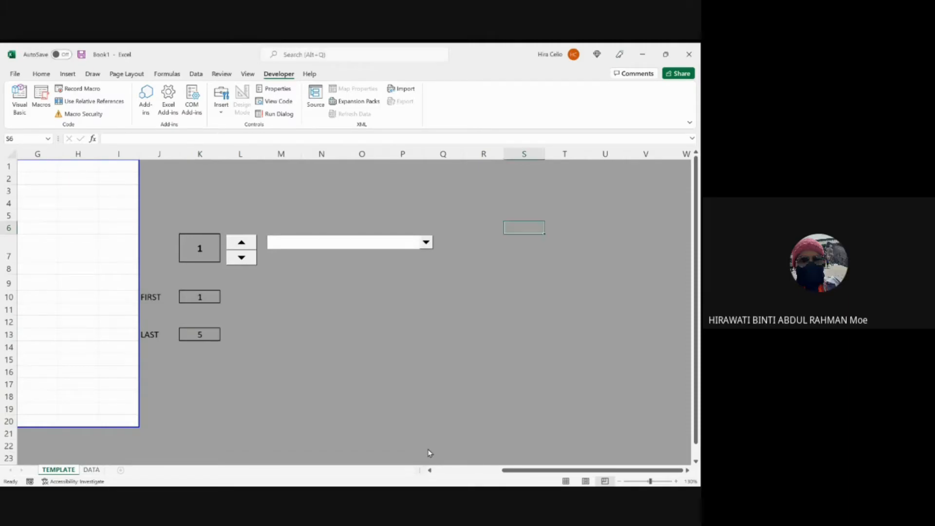
pyautogui.rightClick(397, 241)
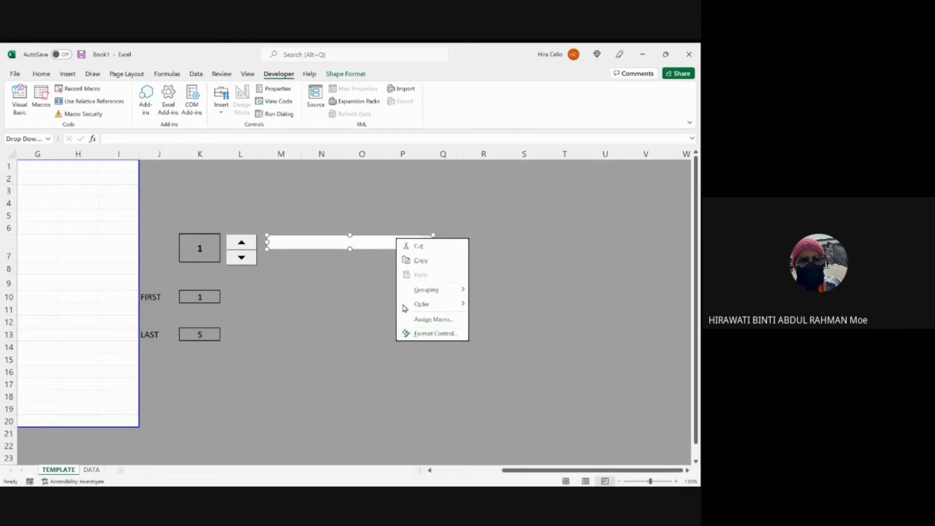
# Step: Open the Format Control dialog for the new combo box beside the spinner
pyautogui.press('Escape')
pyautogui.rightClick(346, 243)
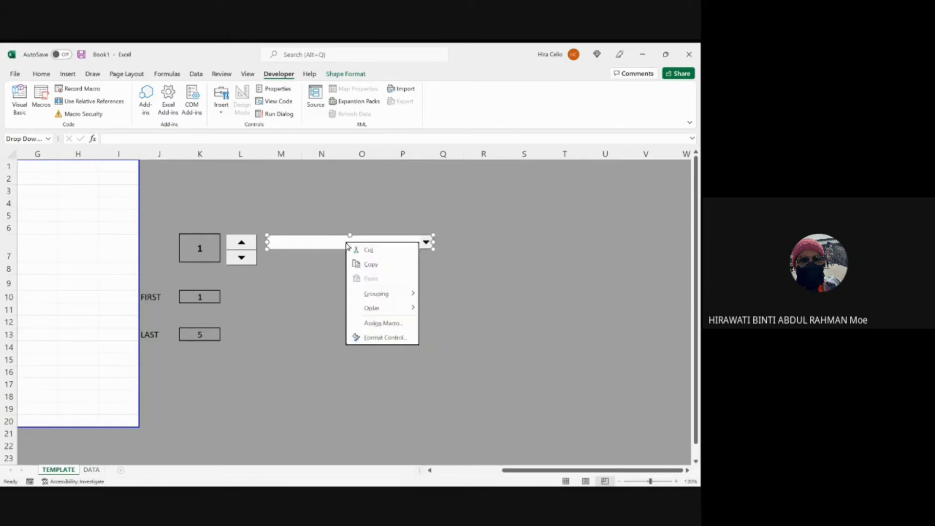
pyautogui.click(367, 337)
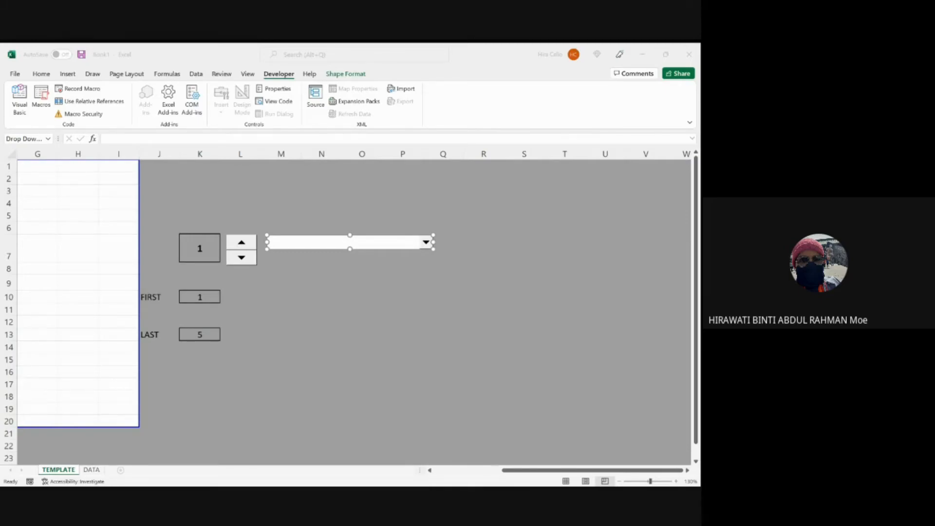
pyautogui.click(252, 145)
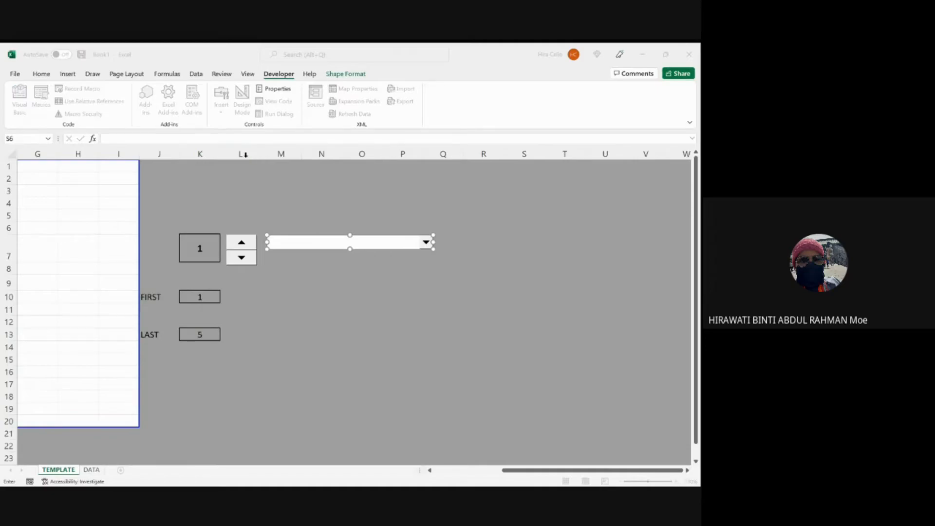
# Step: Set the drop-down's input range to DATA!B2:B17 using Ctrl+Shift+Down, then return to TEMPLATE
pyautogui.click(91, 470)
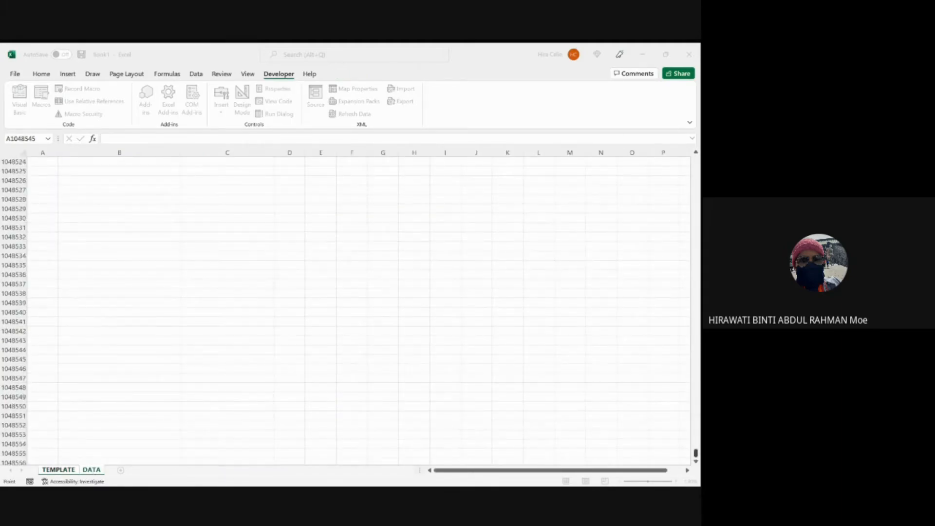
pyautogui.moveTo(696, 454); pyautogui.dragTo(696, 155)
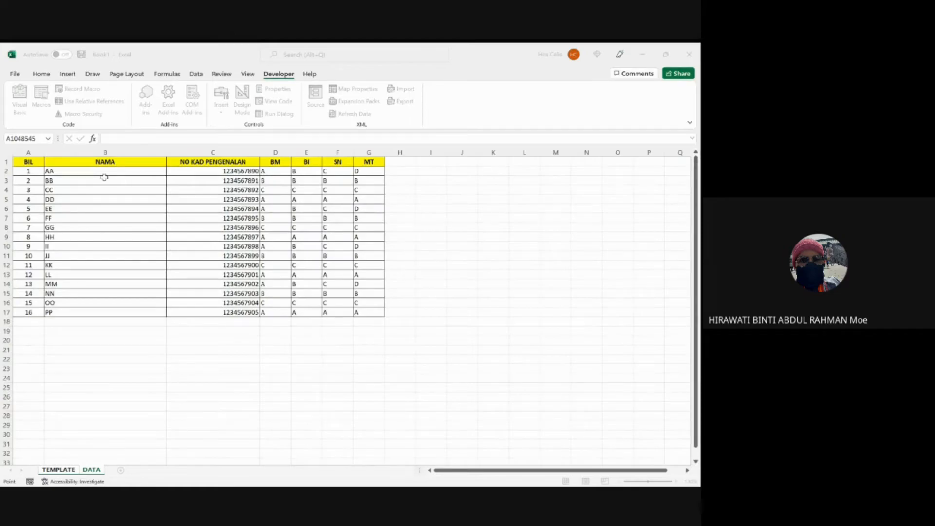
pyautogui.click(75, 172)
pyautogui.hotkey('ctrl', 'shift', 'Down')
pyautogui.hotkey('ctrl', 'shift', 'Down')
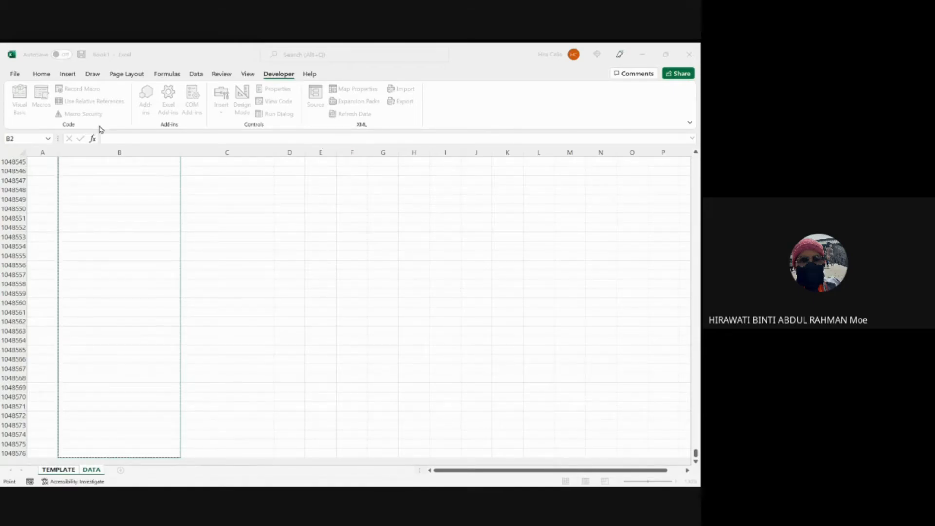
pyautogui.click(68, 470)
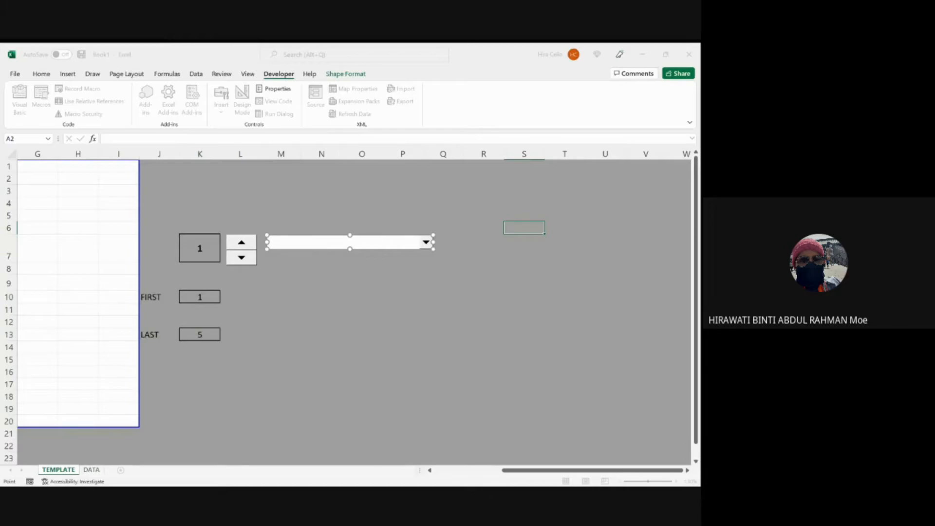
# Step: Enter K7 as the drop-down's cell link and close the dialog
pyautogui.click(204, 248)
pyautogui.write('+')
pyautogui.click(209, 252)
pyautogui.press('Return')
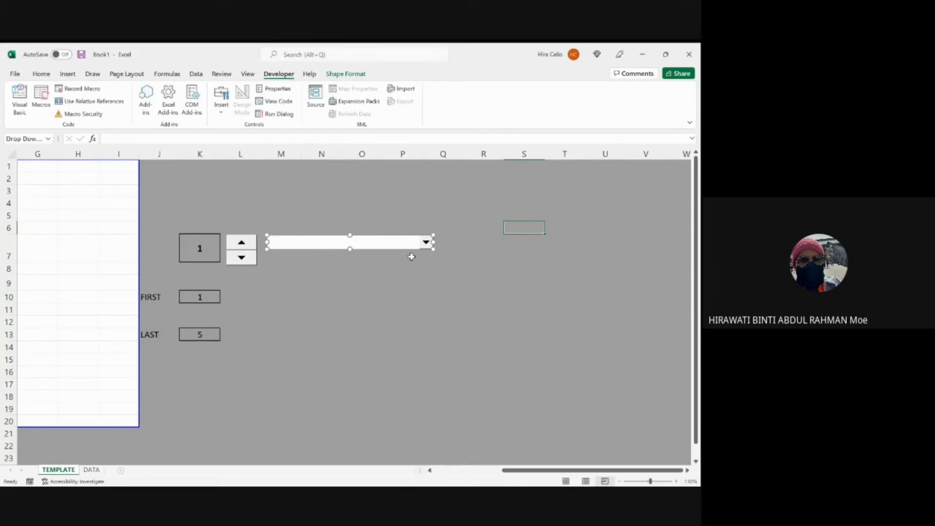
# Step: Delete the drop-down, draw a new combo box across columns N to R, and open Format Control
pyautogui.press('Delete')
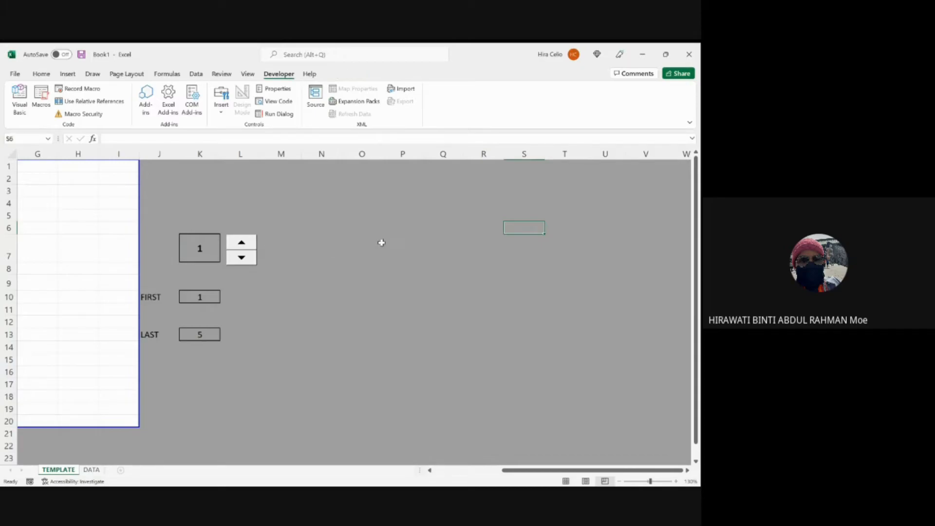
pyautogui.click(220, 117)
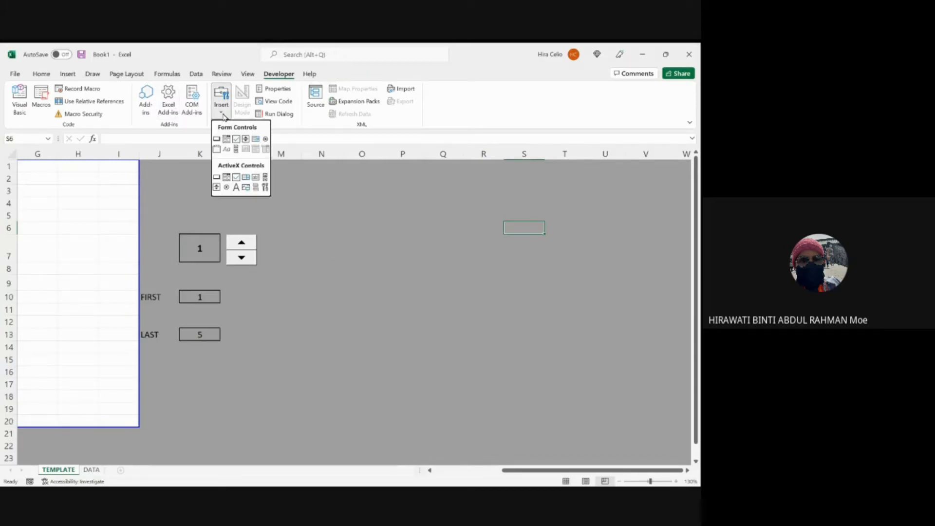
pyautogui.click(226, 141)
pyautogui.moveTo(301, 229); pyautogui.dragTo(470, 230)
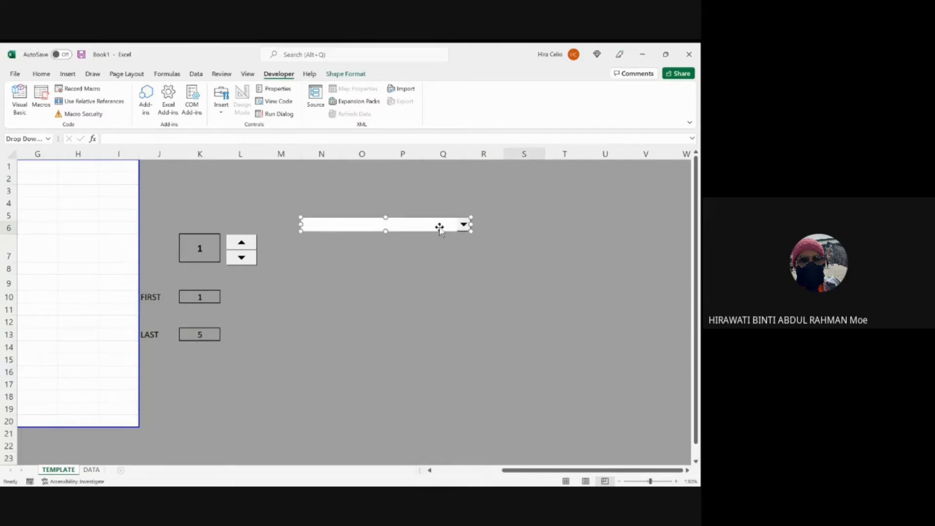
pyautogui.rightClick(440, 228)
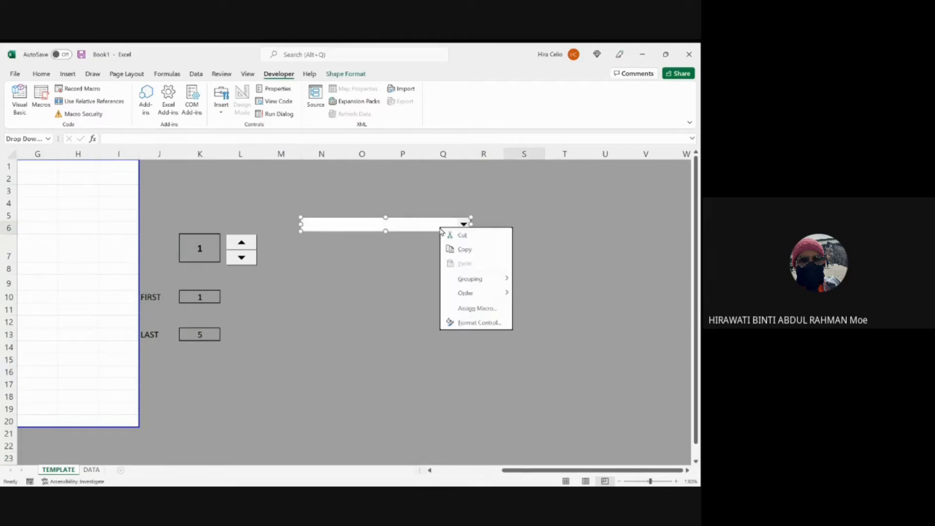
pyautogui.click(467, 323)
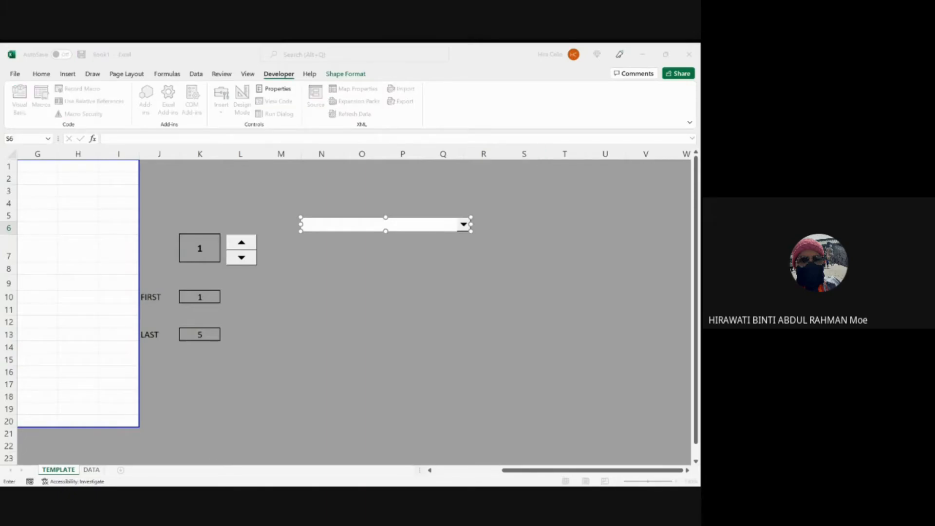
# Step: Set the drop-down's input range to the student names in DATA column B from B2 down, and its cell link to K7
pyautogui.click(91, 469)
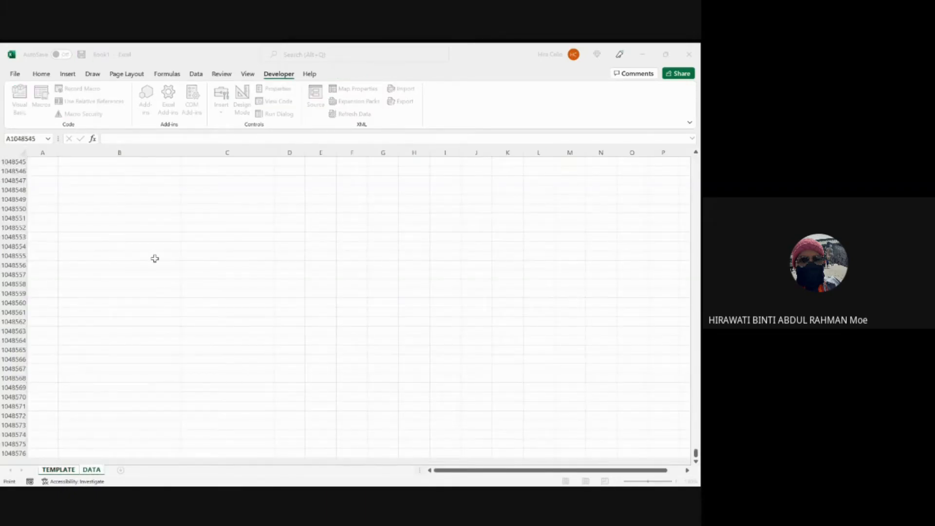
pyautogui.moveTo(696, 453); pyautogui.dragTo(695, 161)
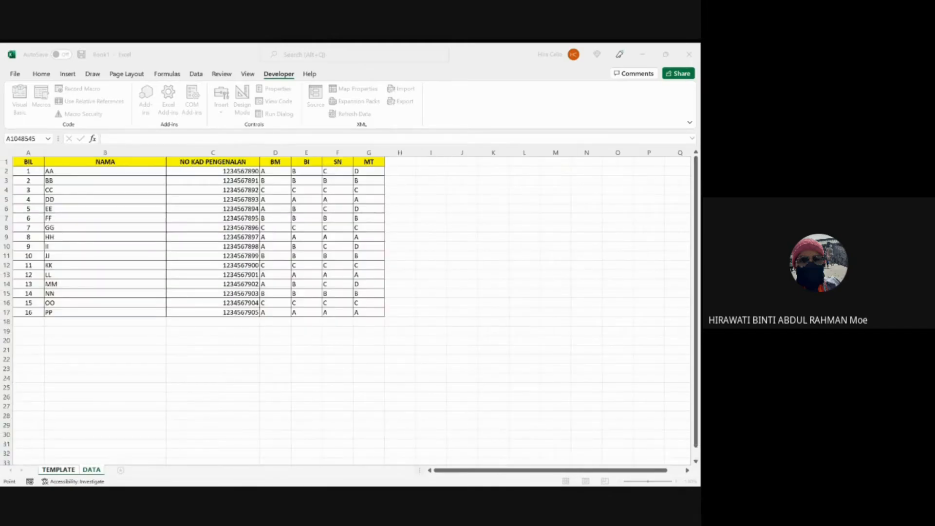
pyautogui.moveTo(132, 172); pyautogui.dragTo(127, 310)
pyautogui.hotkey('ctrl', 'shift', 'Down')
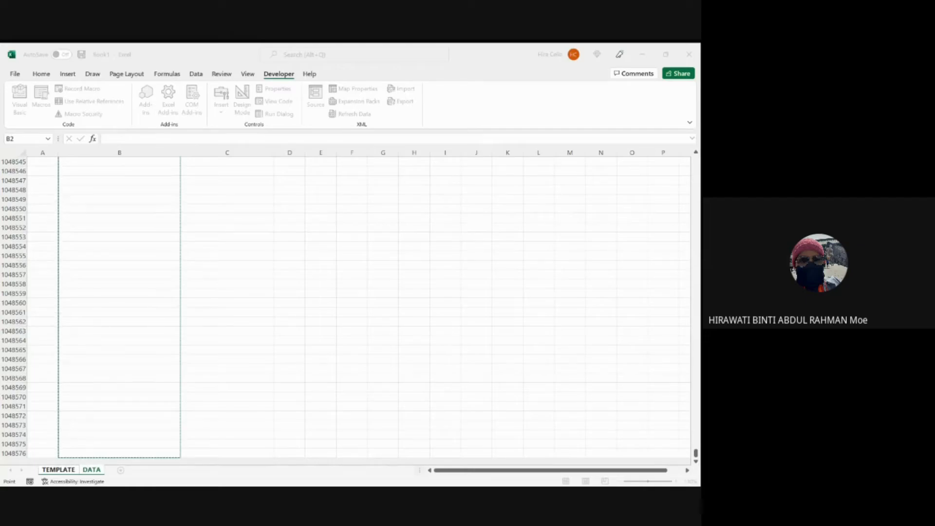
pyautogui.click(48, 470)
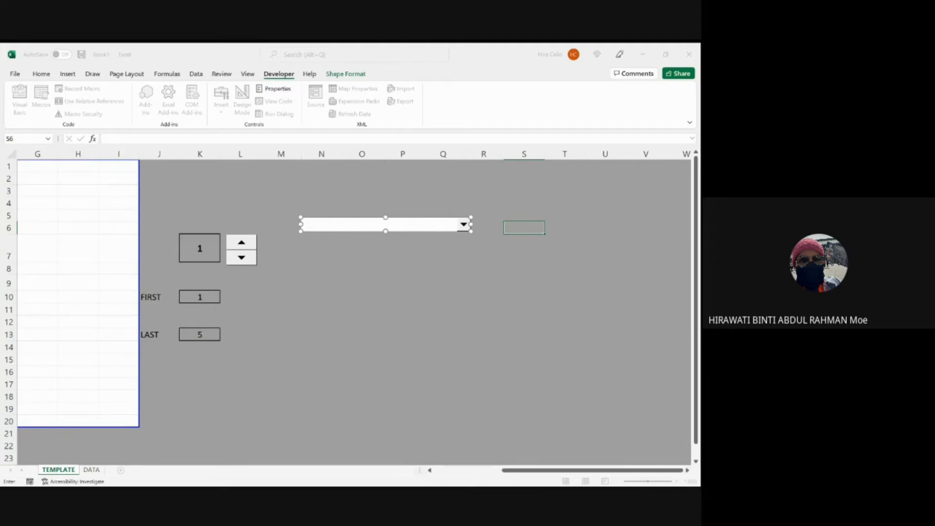
pyautogui.click(191, 245)
# Step: Confirm the drop-down settings and test the spin button by stepping the student number up and down
pyautogui.press('Return')
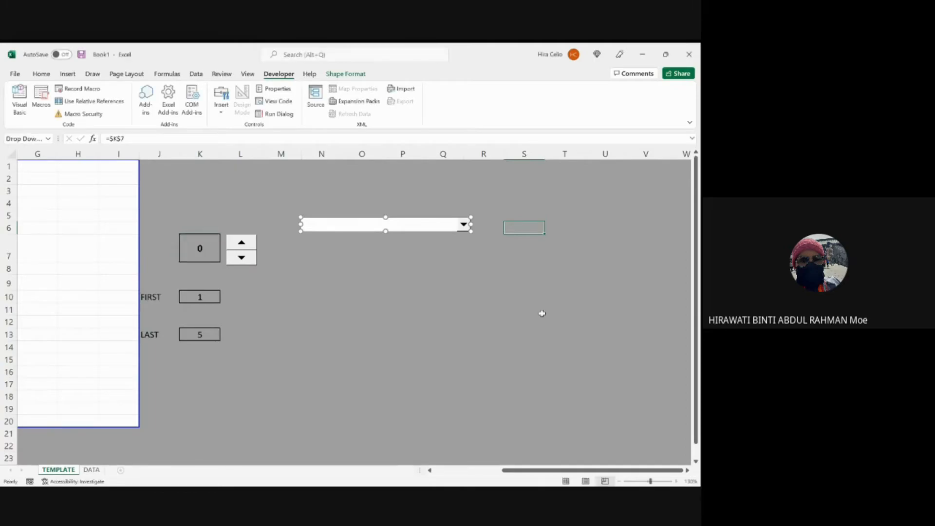
pyautogui.click(242, 244)
pyautogui.click(242, 244)
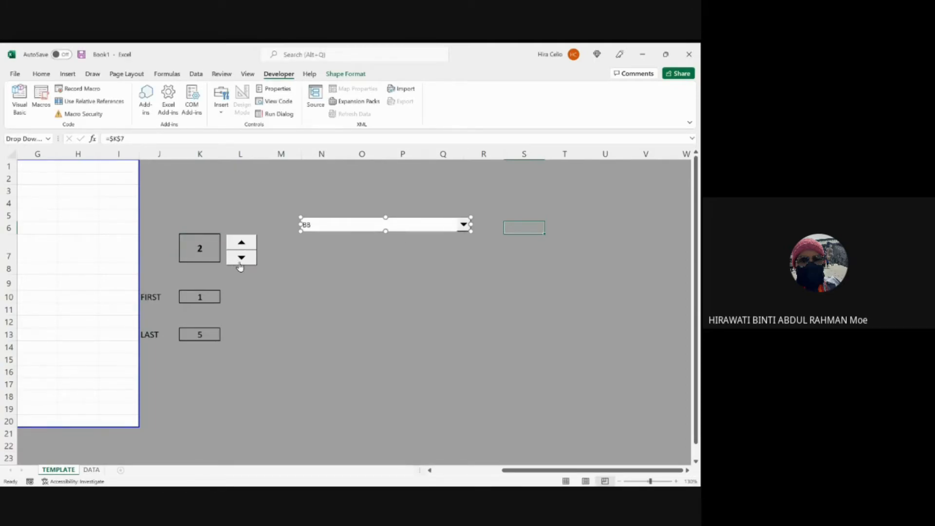
pyautogui.click(240, 259)
pyautogui.click(242, 243)
pyautogui.click(242, 259)
# Step: Pick student EE from the drop-down, then reopen the list of student names
pyautogui.click(511, 193)
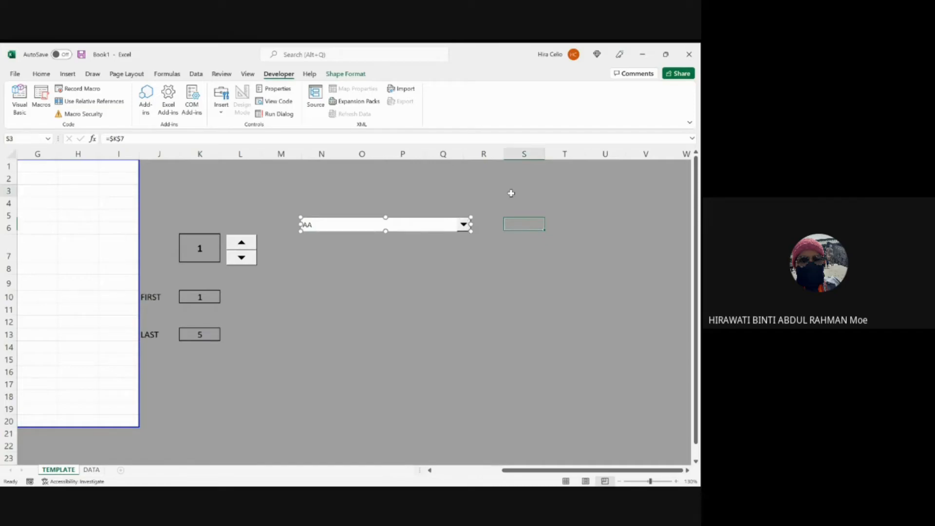
pyautogui.click(464, 225)
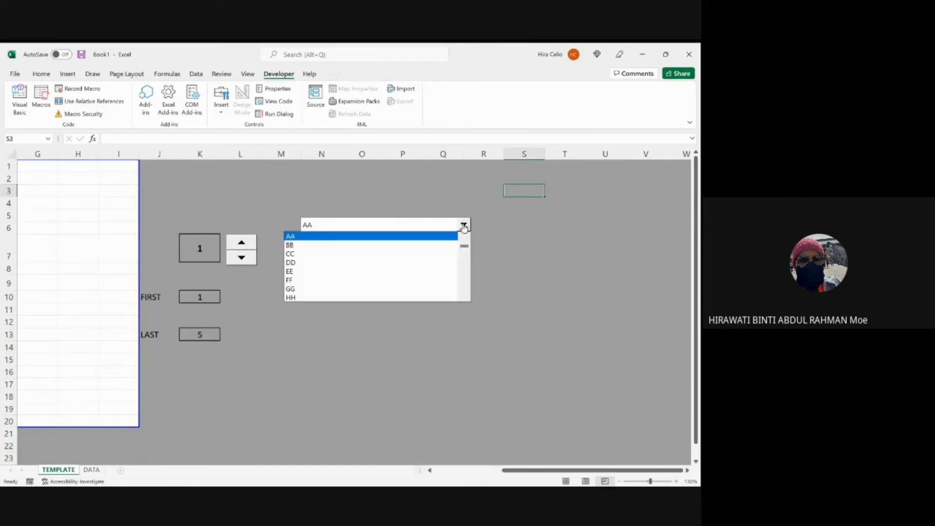
pyautogui.click(364, 274)
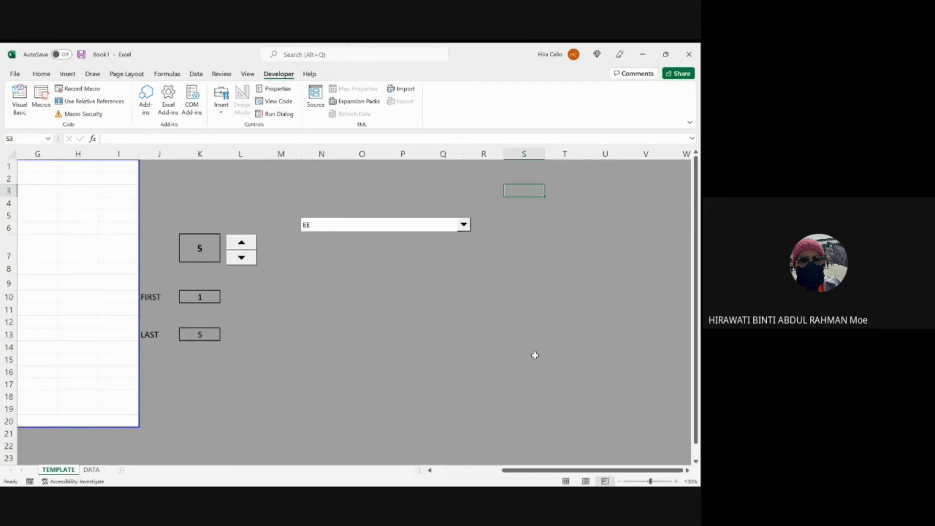
pyautogui.moveTo(648, 470); pyautogui.dragTo(645, 473)
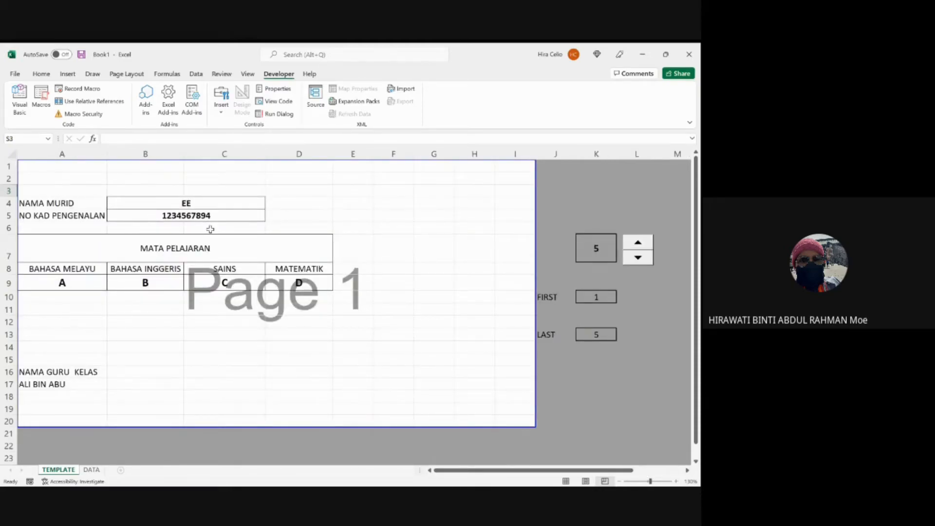
pyautogui.moveTo(529, 470); pyautogui.dragTo(543, 472)
pyautogui.click(621, 228)
# Step: Choose student HH and move the drop-down down beside the spinner
pyautogui.click(601, 265)
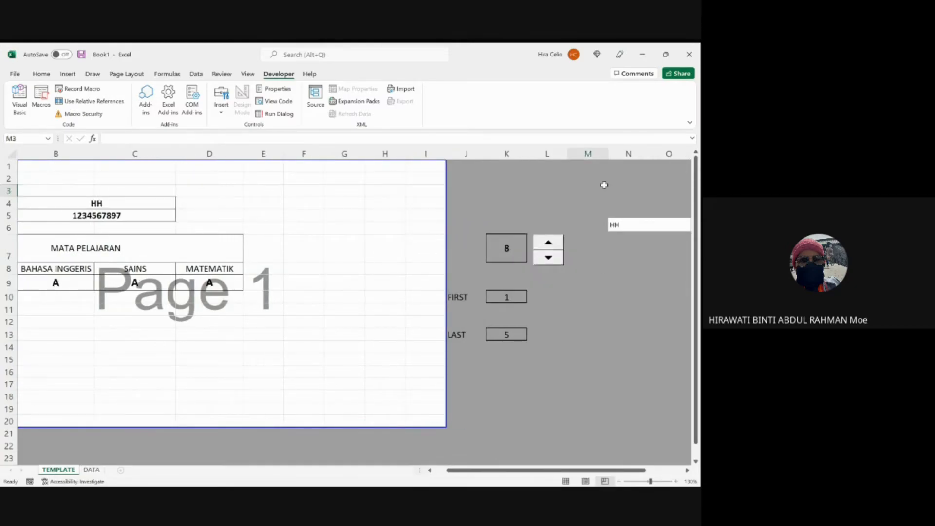
pyautogui.rightClick(635, 225)
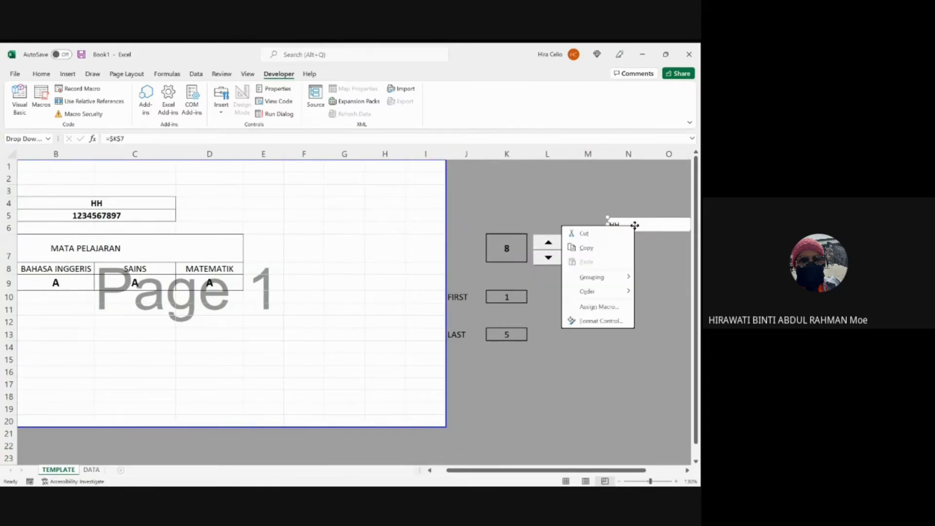
pyautogui.press('Escape')
pyautogui.moveTo(639, 217); pyautogui.dragTo(600, 242)
pyautogui.click(610, 202)
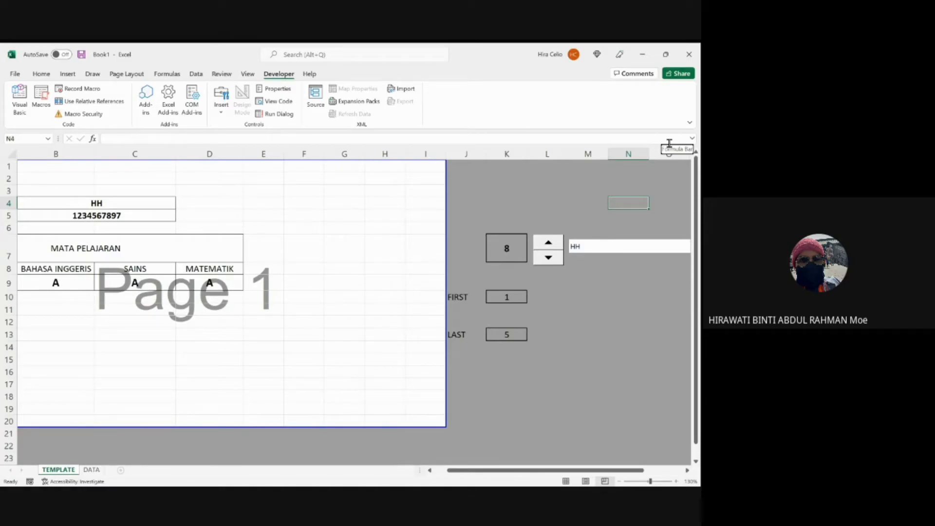
# Step: Open the Format Control settings for the drop-down
pyautogui.rightClick(609, 246)
pyautogui.rightClick(565, 246)
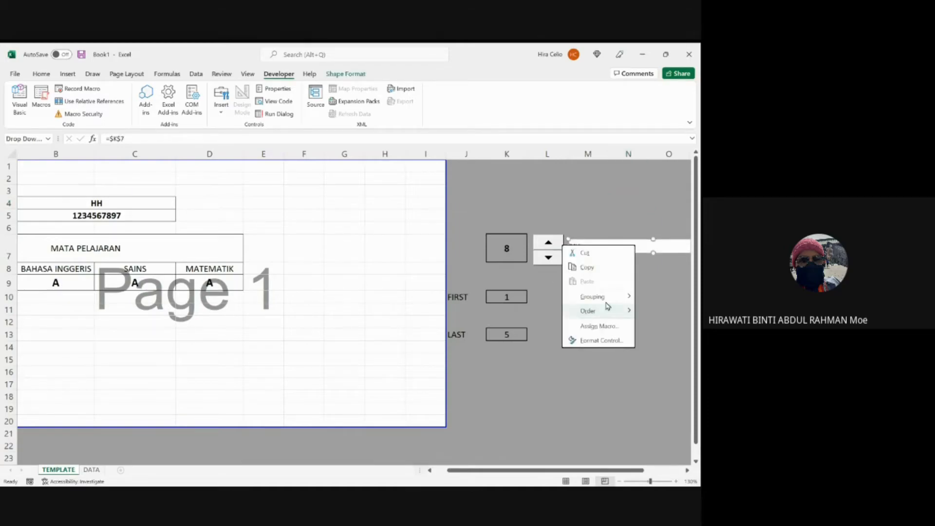
pyautogui.click(602, 338)
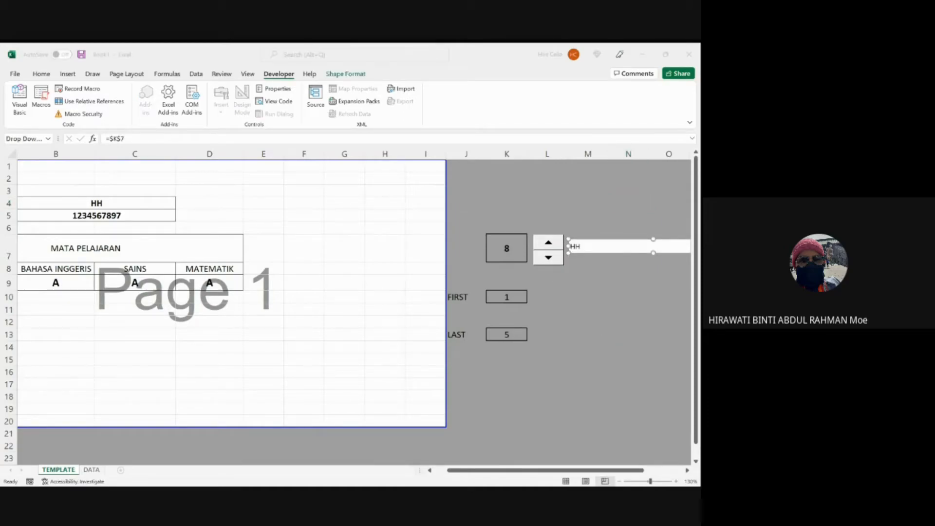
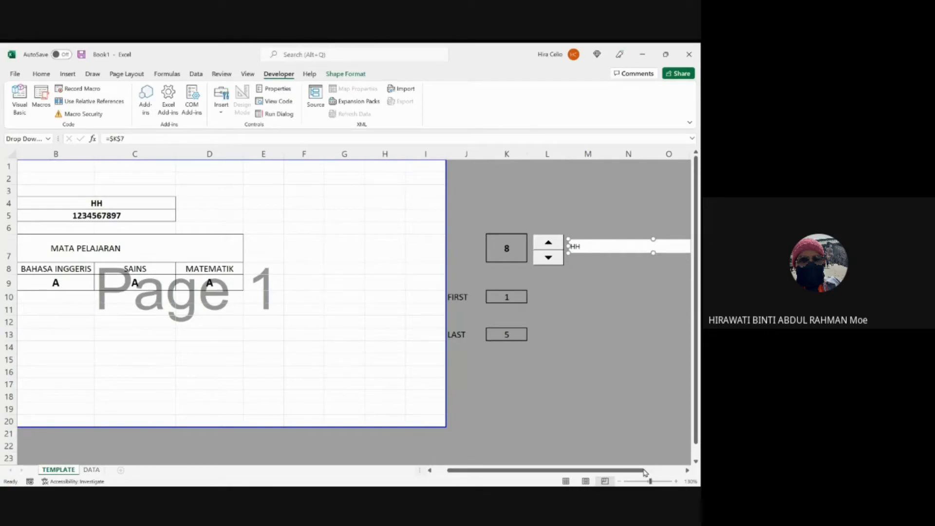
# Step: Zoom the sheet out from 130% to 110% so the report and its controls fit on screen
pyautogui.moveTo(635, 470); pyautogui.dragTo(646, 472)
pyautogui.click(619, 481)
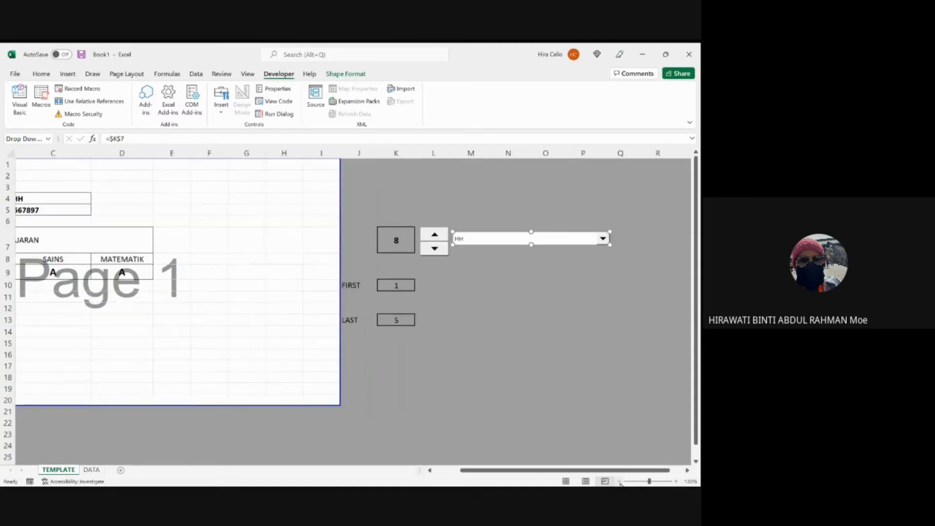
pyautogui.click(619, 481)
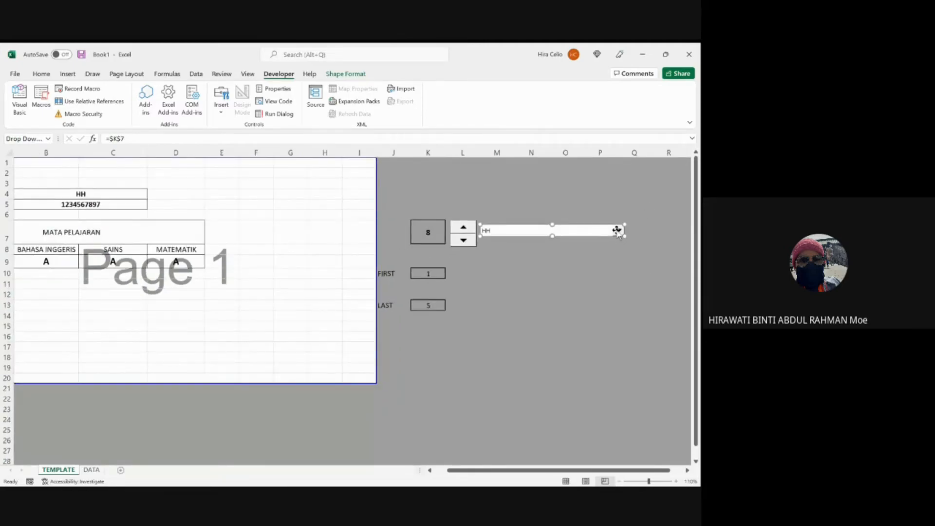
pyautogui.press('Escape')
# Step: Choose student KK from the student-name drop-down
pyautogui.click(618, 231)
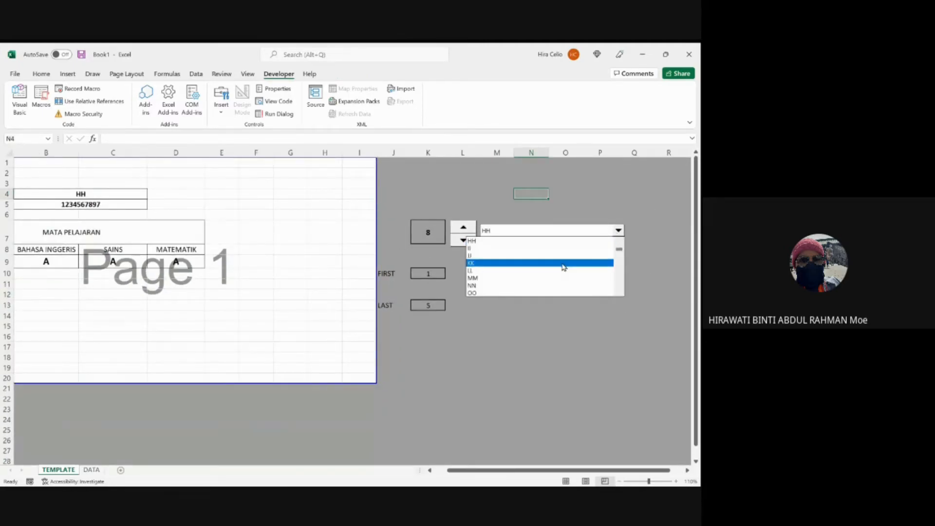
pyautogui.click(562, 263)
pyautogui.click(463, 241)
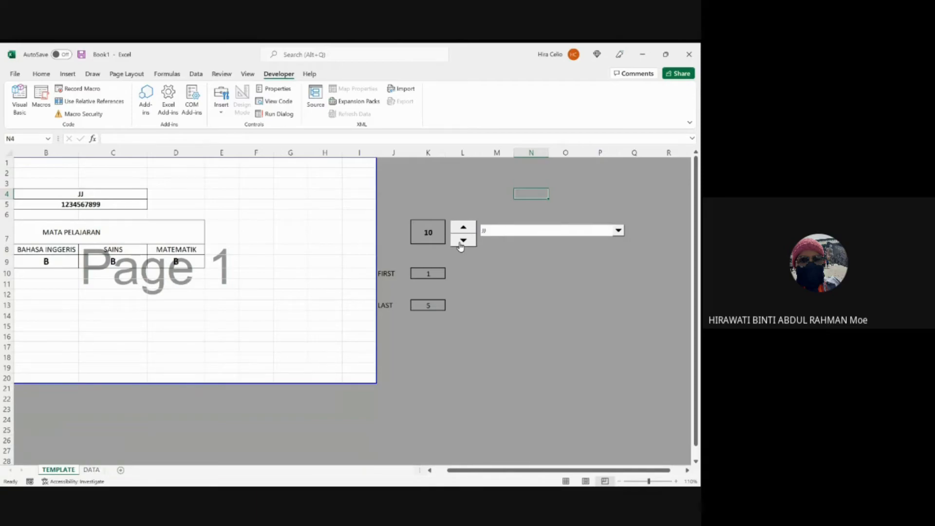
# Step: Step the spin button through records, down to 8 (HH) and back up to 10 (JJ)
pyautogui.click(460, 243)
pyautogui.click(461, 240)
pyautogui.click(461, 240)
pyautogui.click(463, 228)
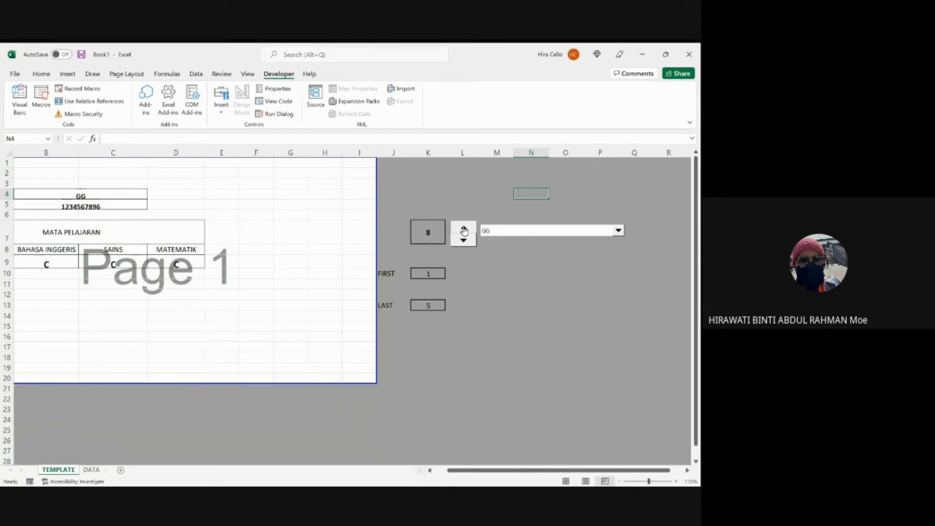
pyautogui.click(463, 228)
pyautogui.click(463, 227)
pyautogui.click(463, 240)
pyautogui.click(463, 240)
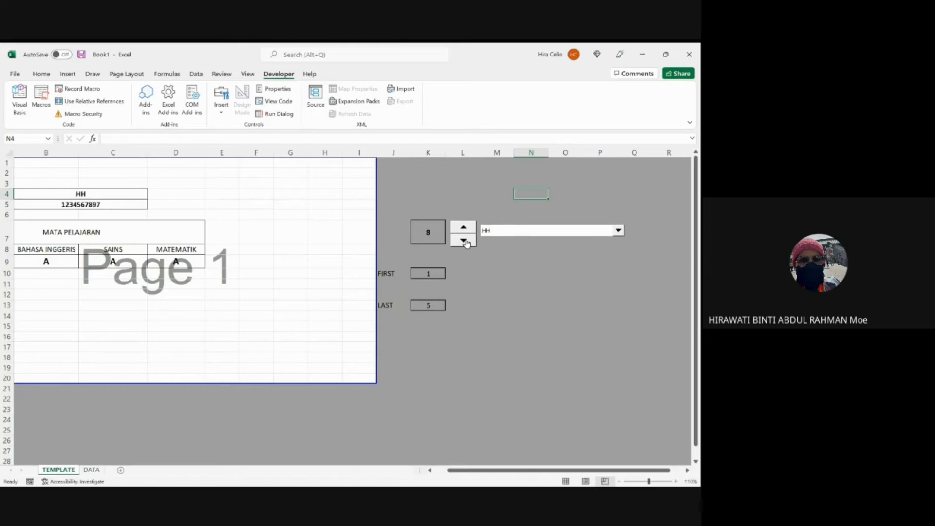
pyautogui.click(463, 228)
pyautogui.click(464, 227)
pyautogui.click(483, 195)
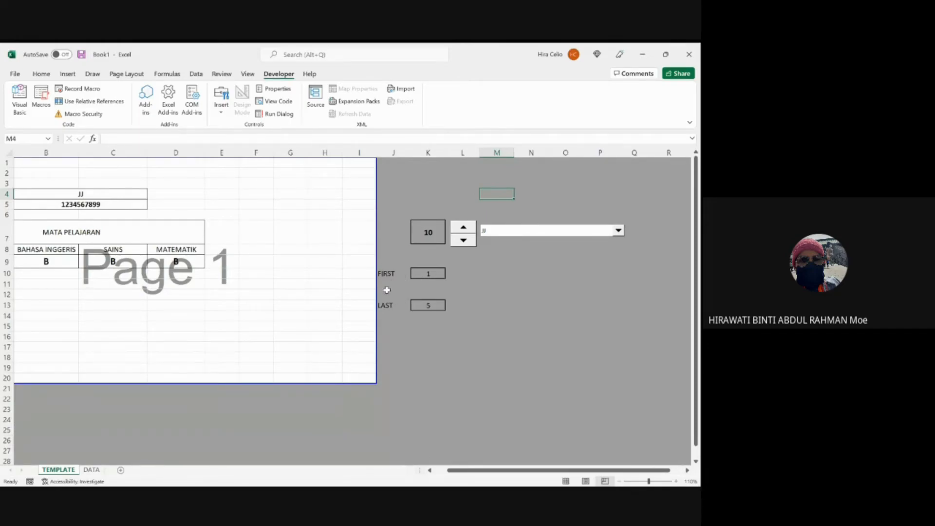
# Step: Copy the student-name drop-down and paste a duplicate at cell N10
pyautogui.rightClick(518, 237)
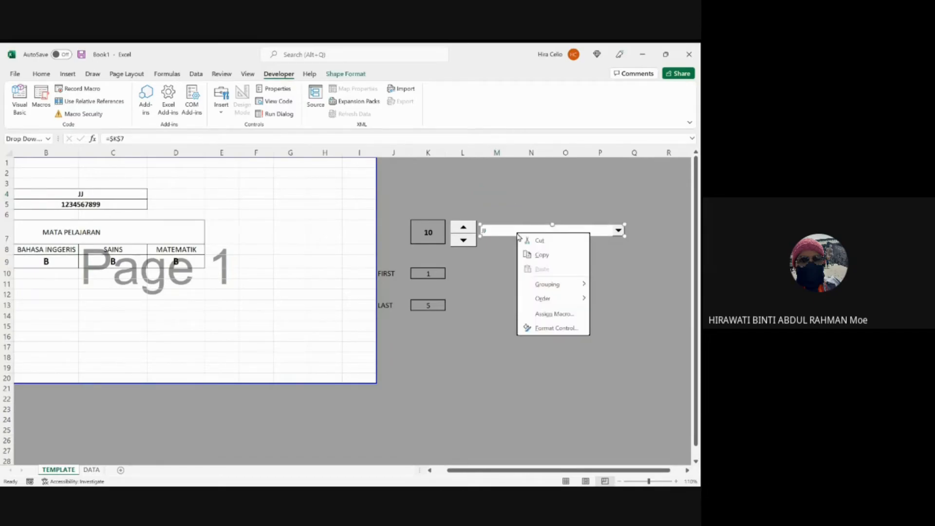
pyautogui.click(549, 258)
pyautogui.click(522, 274)
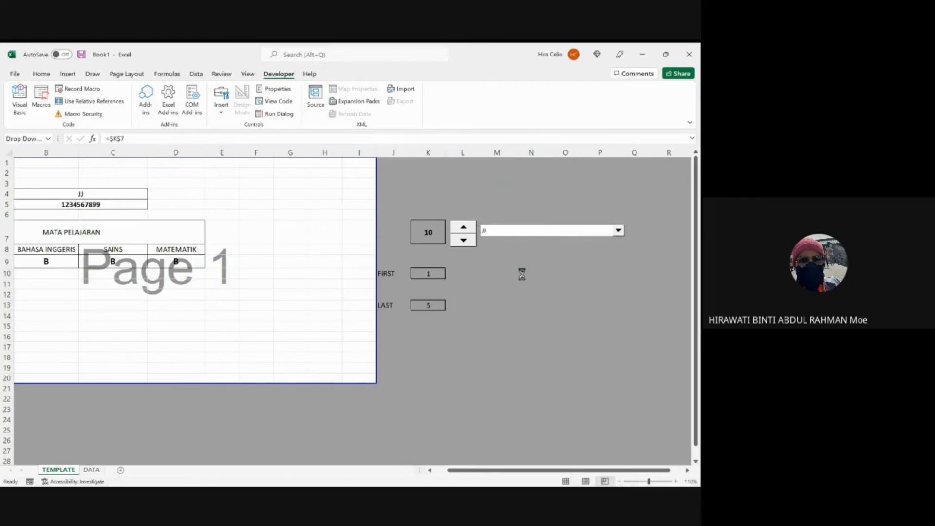
pyautogui.hotkey('ctrl', 'v')
pyautogui.click(583, 326)
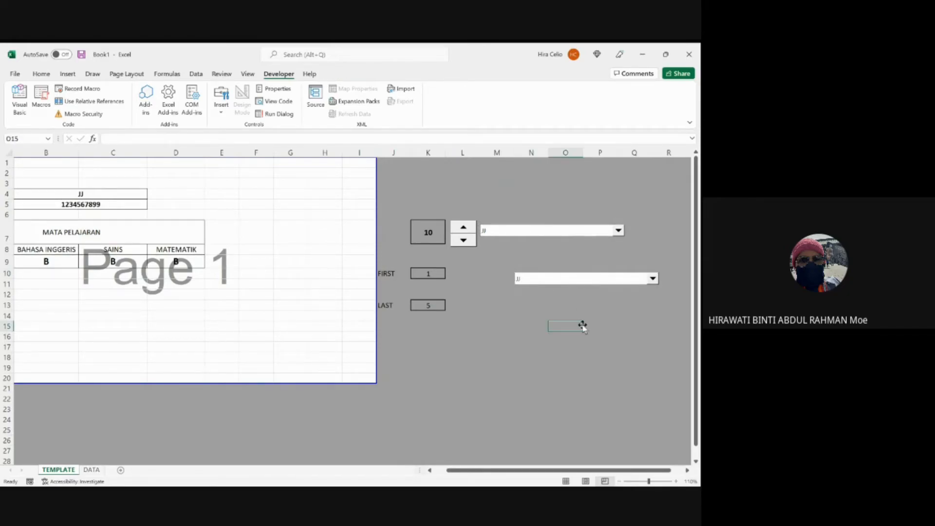
# Step: Move the pasted drop-down so it sits beside the FIRST box
pyautogui.rightClick(575, 280)
pyautogui.press('Escape')
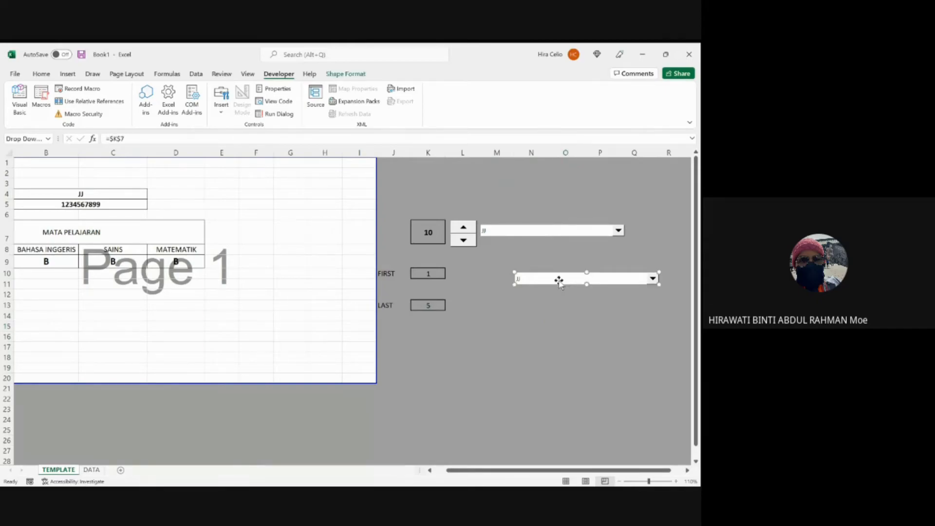
pyautogui.click(524, 327)
pyautogui.click(539, 285)
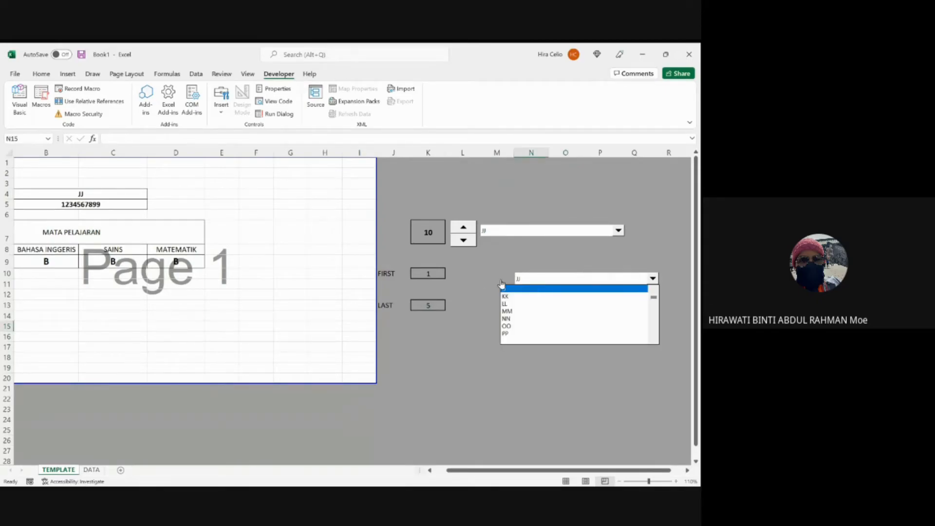
pyautogui.click(501, 285)
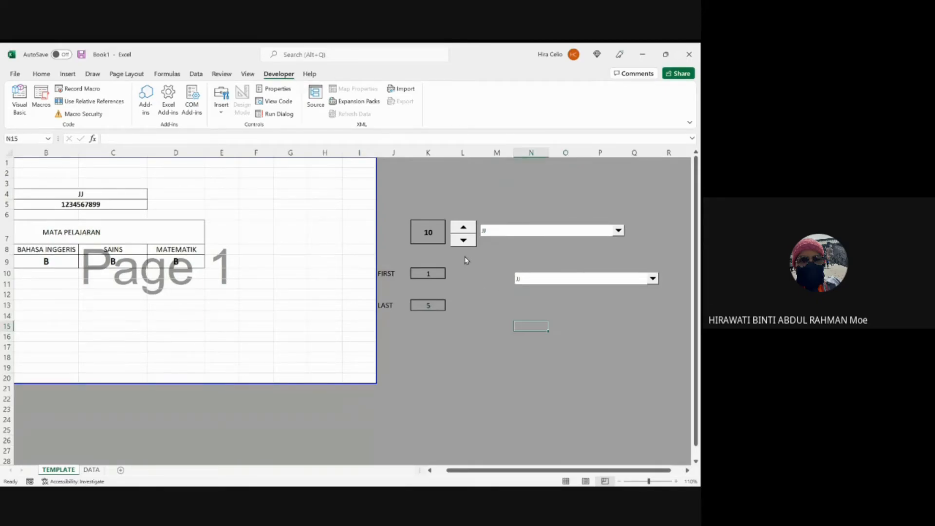
pyautogui.rightClick(523, 276)
pyautogui.press('Escape')
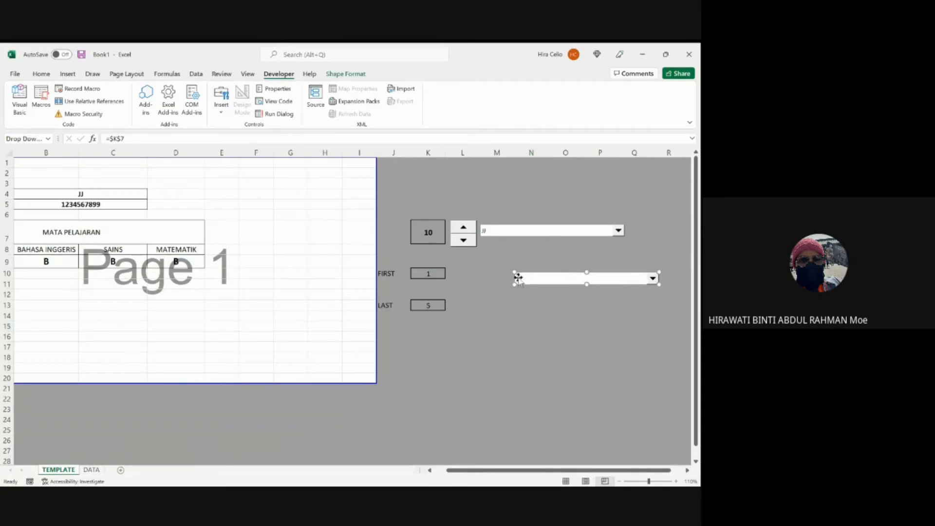
pyautogui.moveTo(516, 277); pyautogui.dragTo(458, 271)
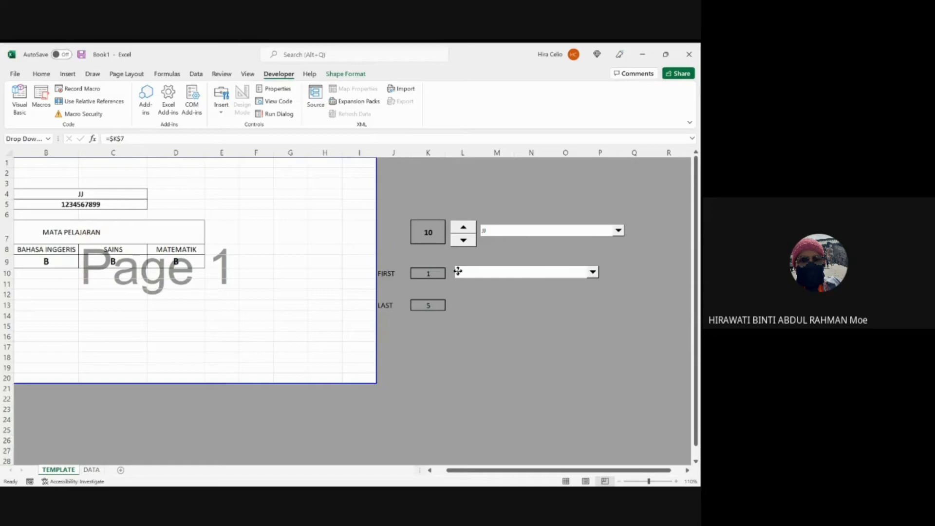
pyautogui.click(548, 324)
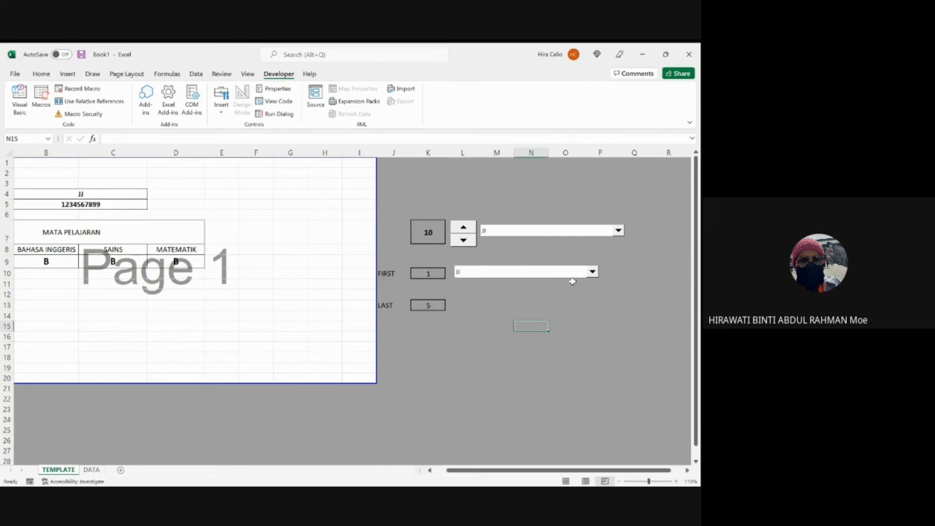
# Step: Link the FIRST drop-down to cell $K$10 through Format Control
pyautogui.rightClick(527, 276)
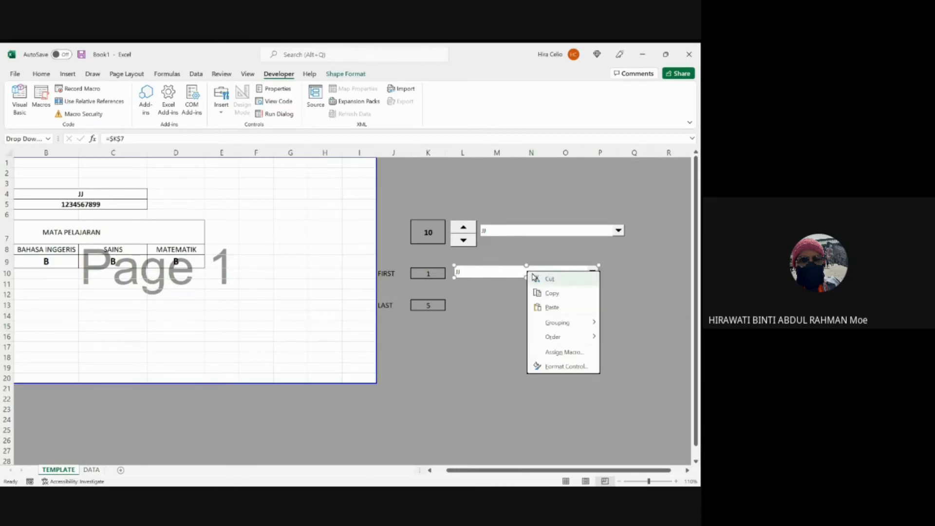
pyautogui.click(563, 370)
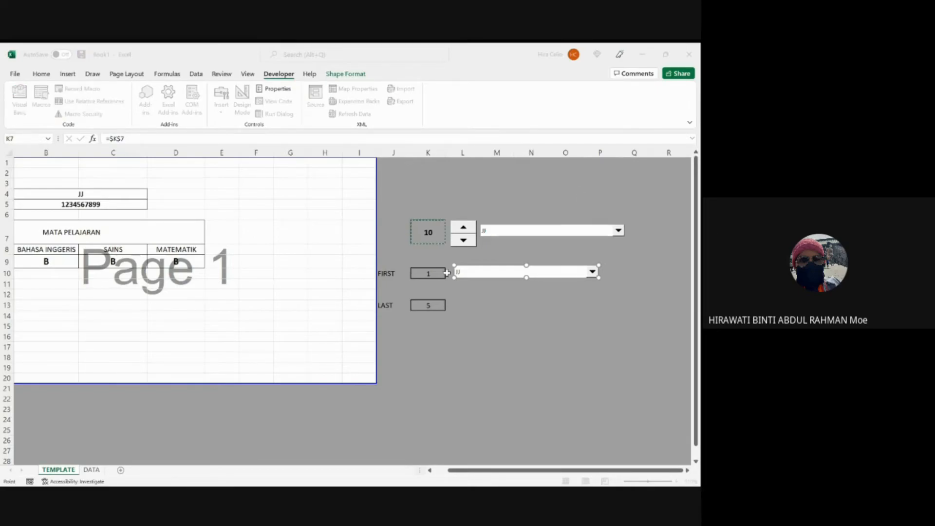
pyautogui.click(425, 272)
pyautogui.press('Return')
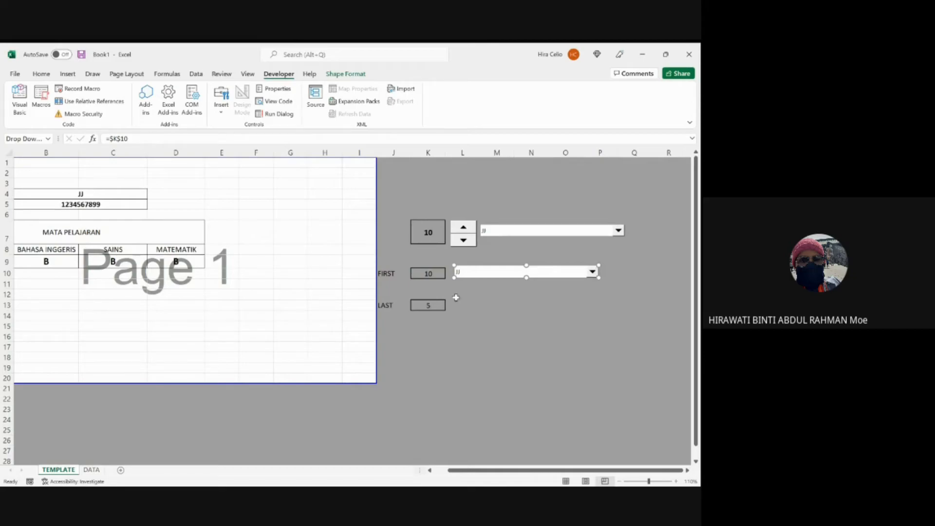
pyautogui.click(435, 275)
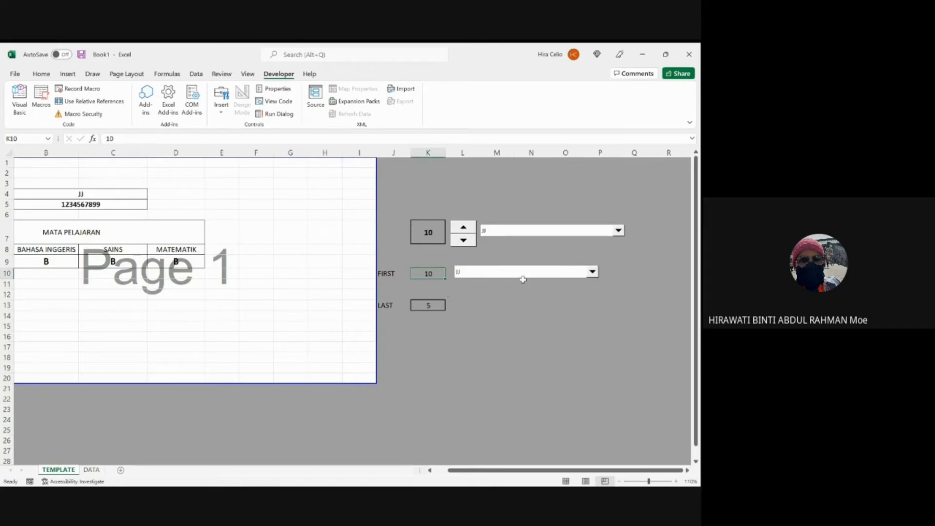
# Step: Test FIRST with MM, settle on CC (3), then paste another drop-down at L13
pyautogui.click(592, 272)
pyautogui.click(549, 306)
pyautogui.click(593, 271)
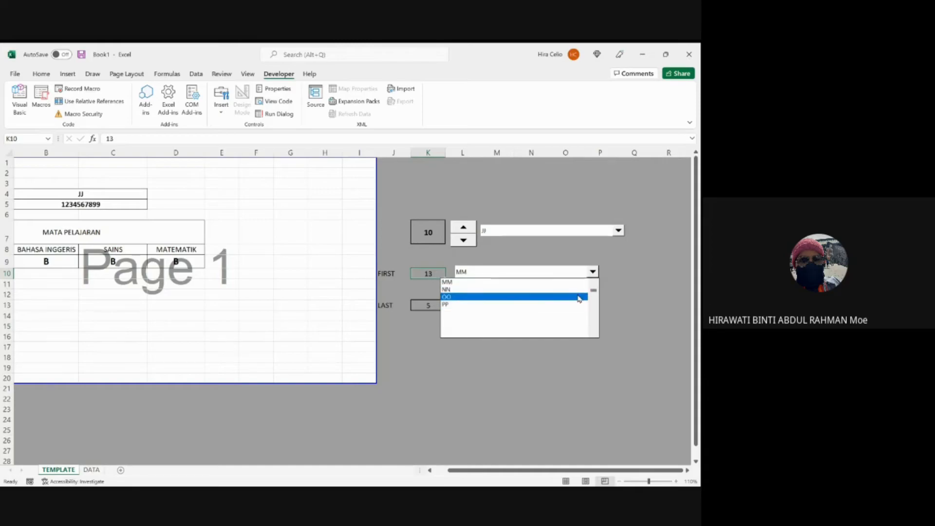
pyautogui.scroll(5, 597, 297)
pyautogui.click(533, 297)
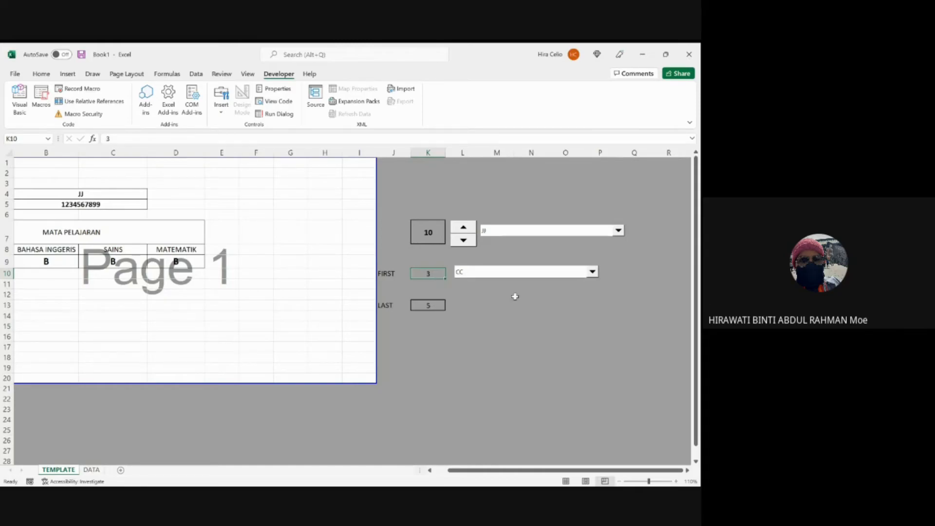
pyautogui.click(531, 320)
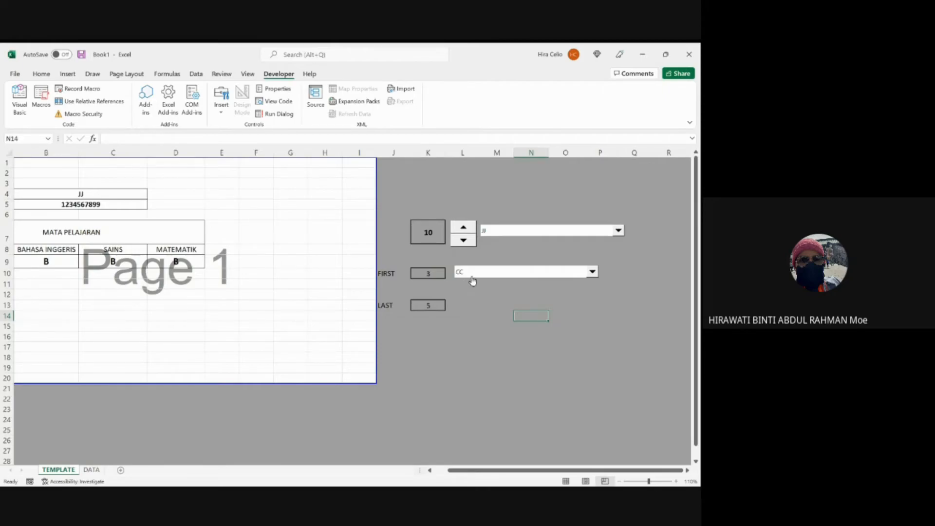
pyautogui.click(473, 303)
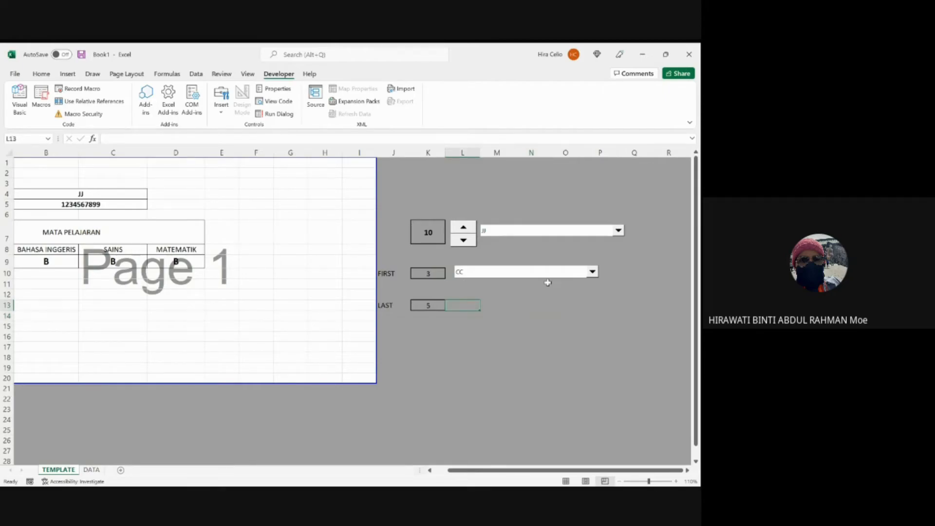
pyautogui.hotkey('ctrl', 'v')
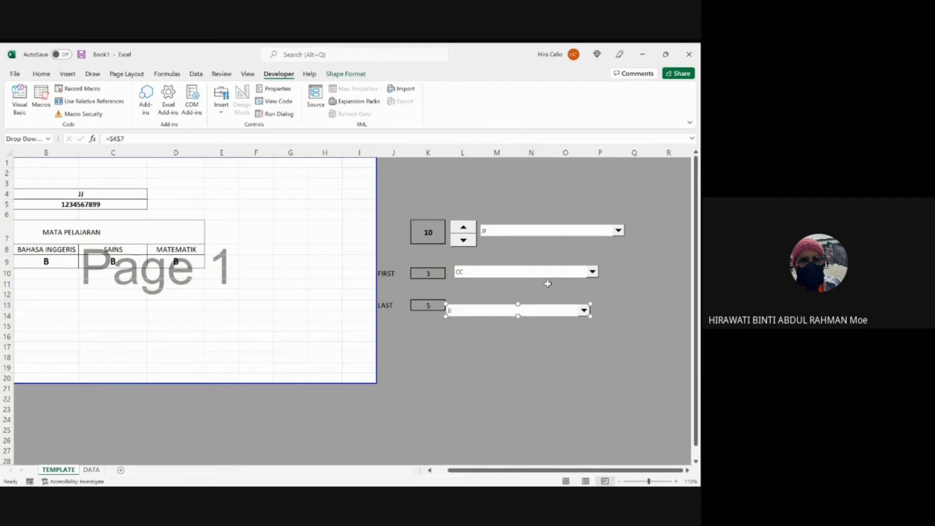
# Step: Link the new LAST drop-down to cell $K$13
pyautogui.rightClick(553, 312)
pyautogui.click(591, 409)
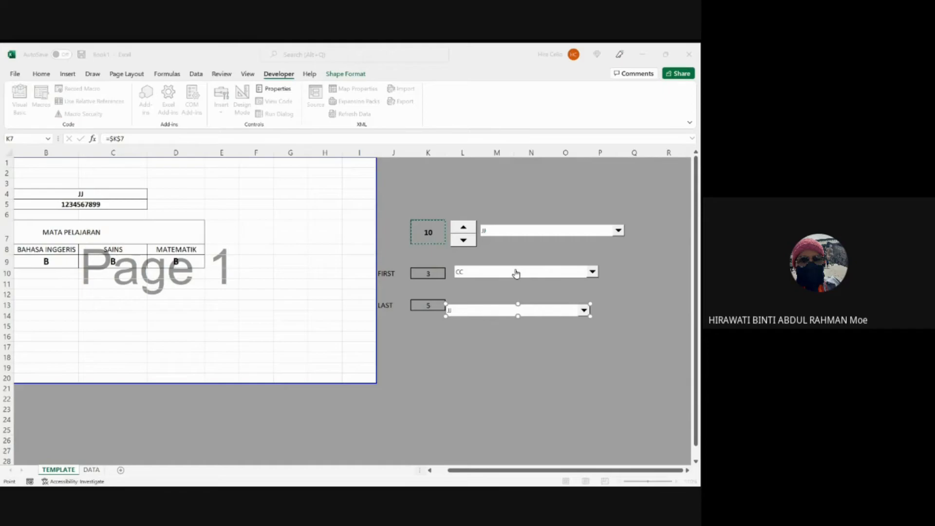
pyautogui.click(433, 305)
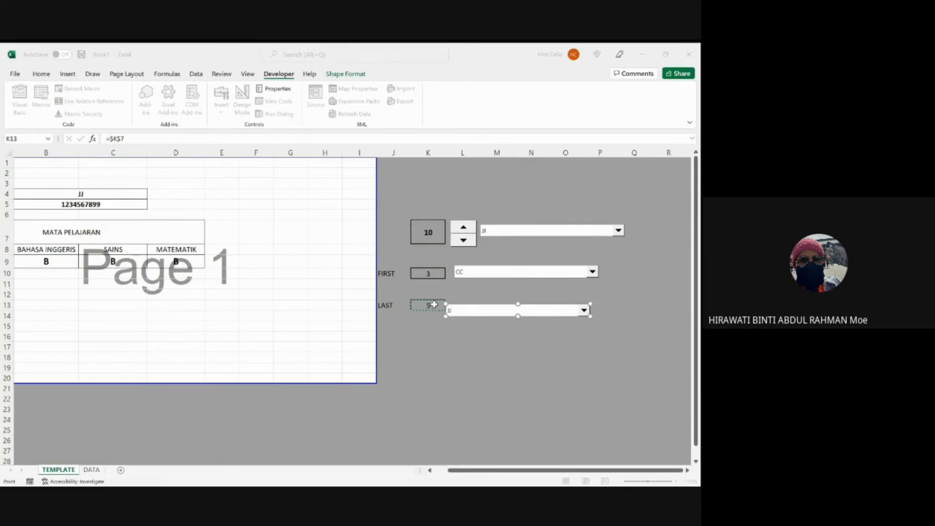
pyautogui.press('Return')
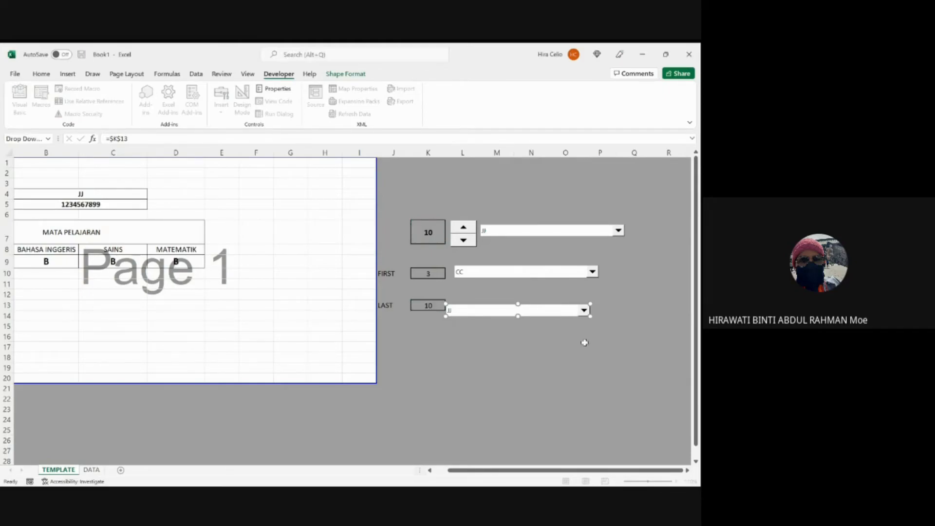
pyautogui.click(634, 294)
# Step: Nudge the LAST drop-down into line beside its cell
pyautogui.rightClick(538, 311)
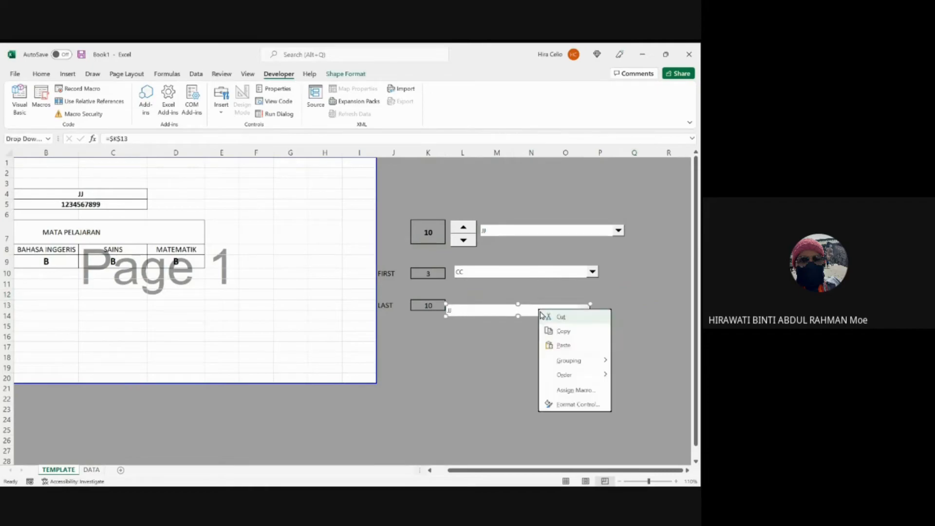
pyautogui.press('Escape')
pyautogui.moveTo(485, 313); pyautogui.dragTo(493, 304)
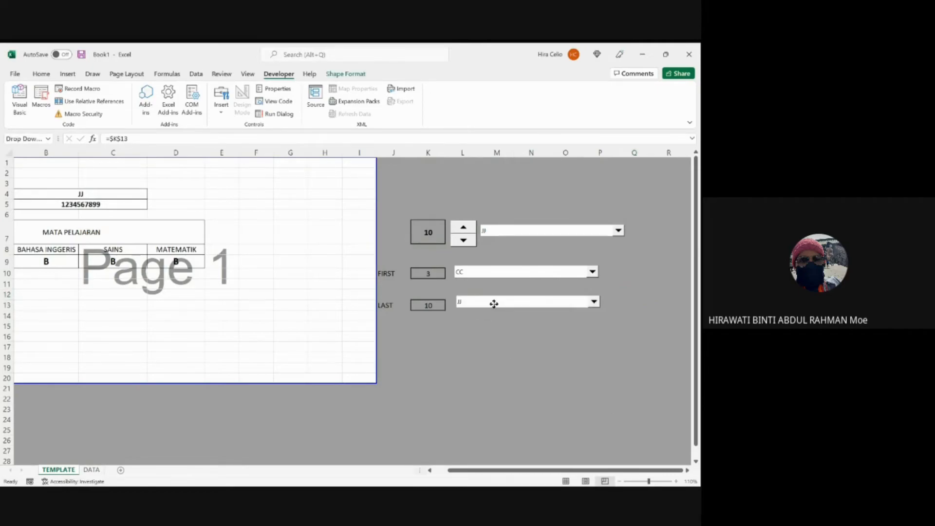
pyautogui.click(636, 249)
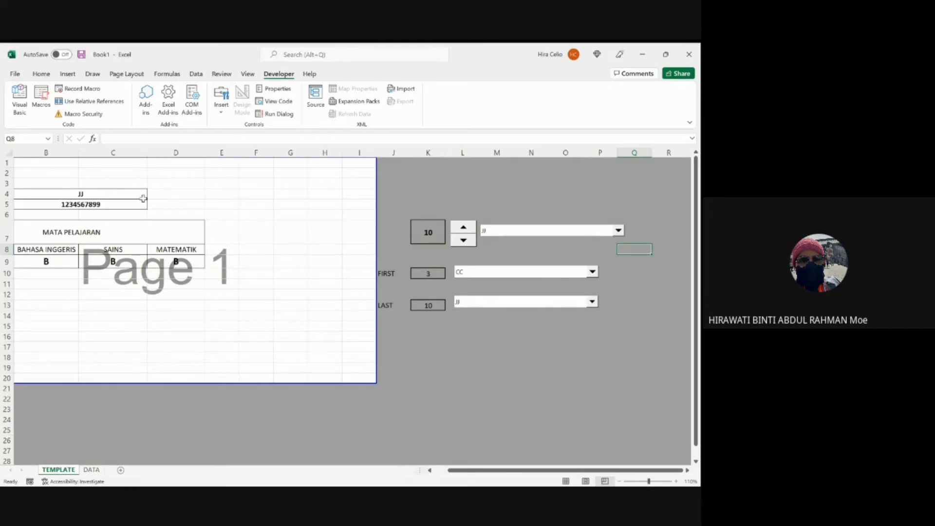
# Step: Choose EE (5) as FIRST and MM (13) as LAST
pyautogui.click(592, 272)
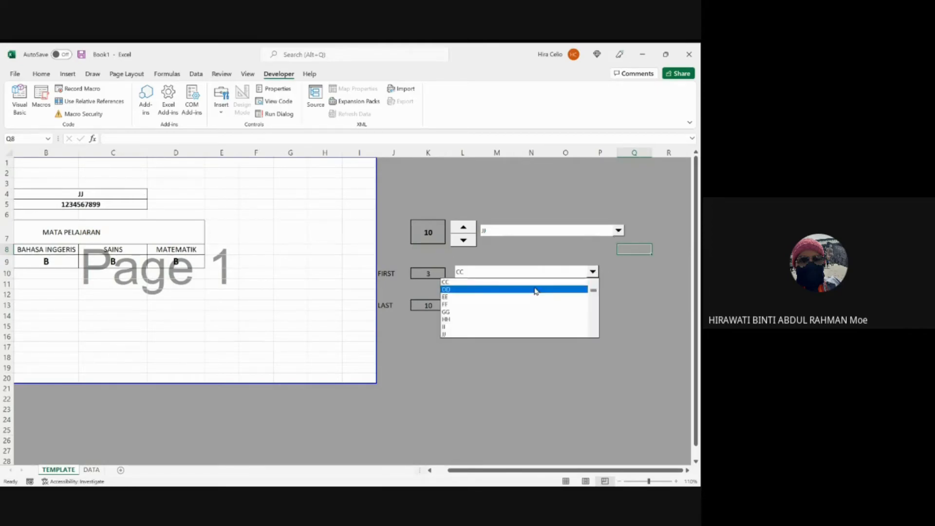
pyautogui.click(526, 299)
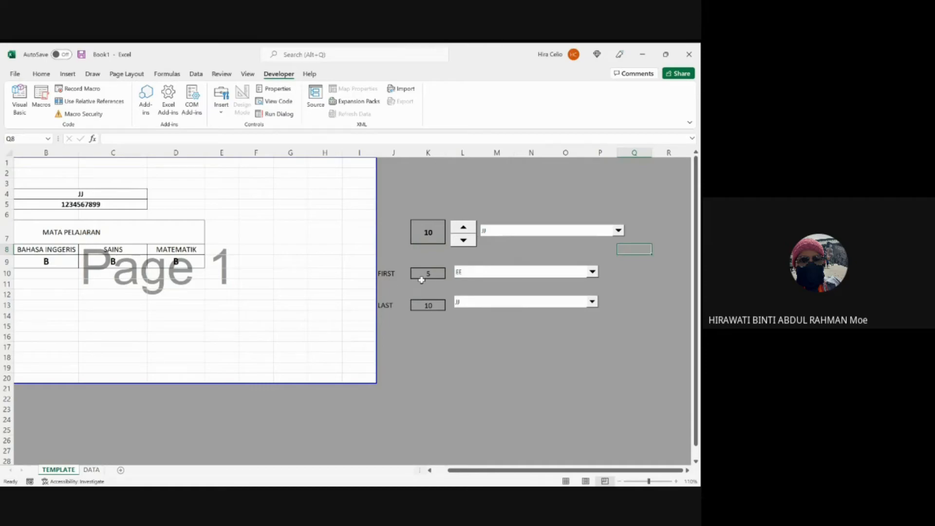
pyautogui.click(487, 303)
pyautogui.click(480, 335)
pyautogui.click(99, 471)
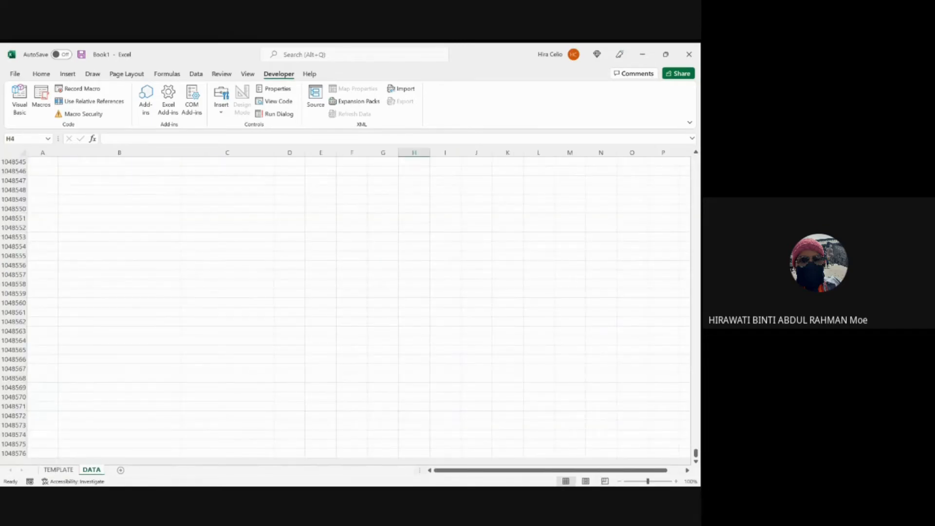
pyautogui.click(695, 449)
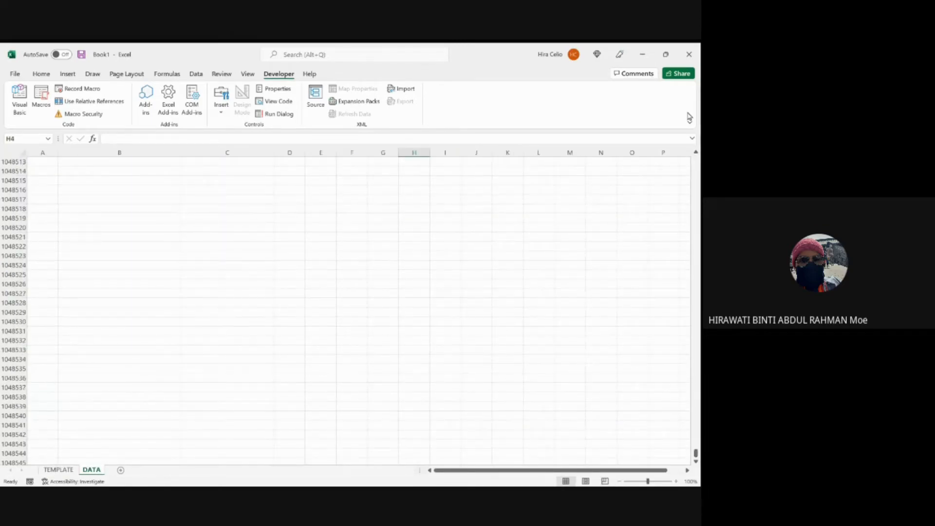
pyautogui.click(696, 453)
pyautogui.moveTo(696, 454); pyautogui.dragTo(696, 249)
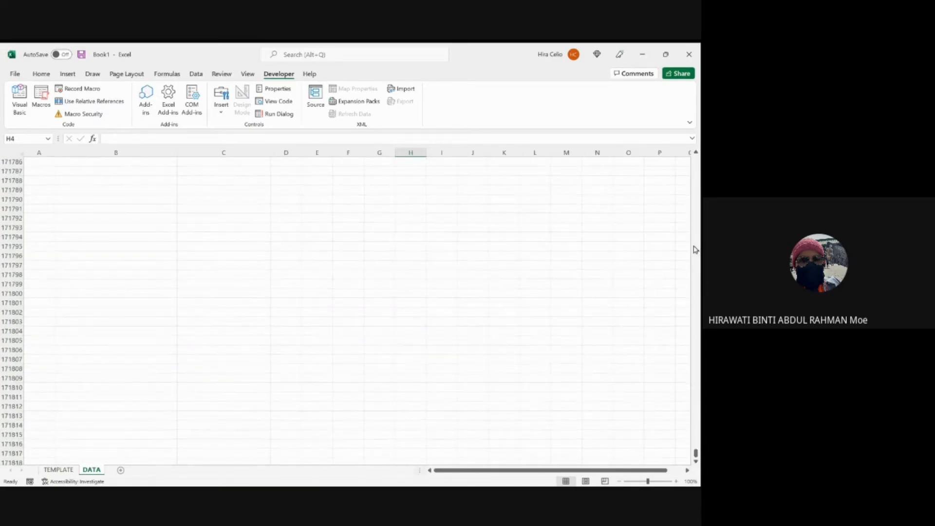
pyautogui.click(696, 175)
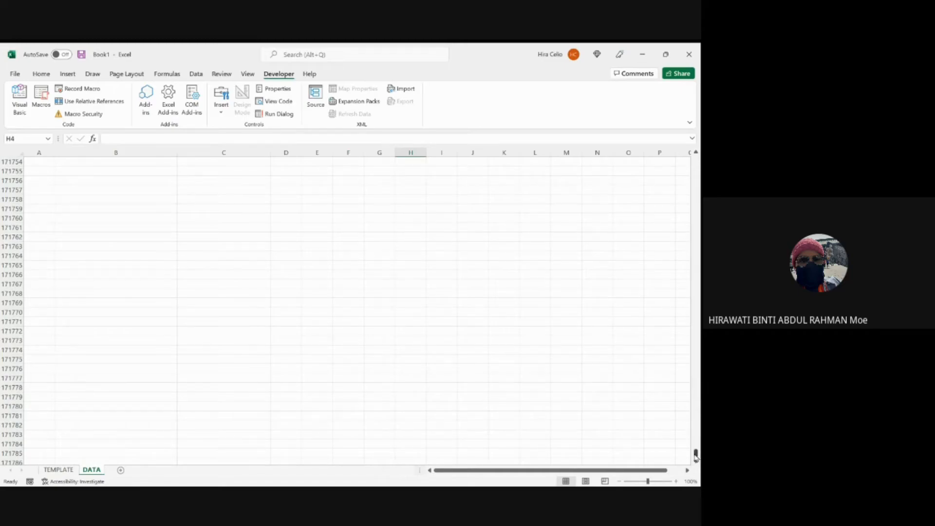
pyautogui.moveTo(697, 455); pyautogui.dragTo(696, 160)
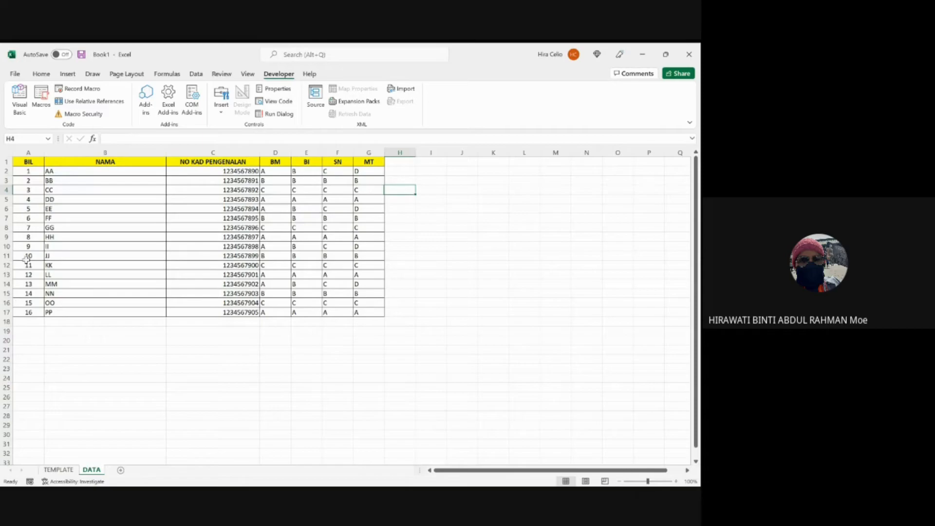
pyautogui.click(24, 191)
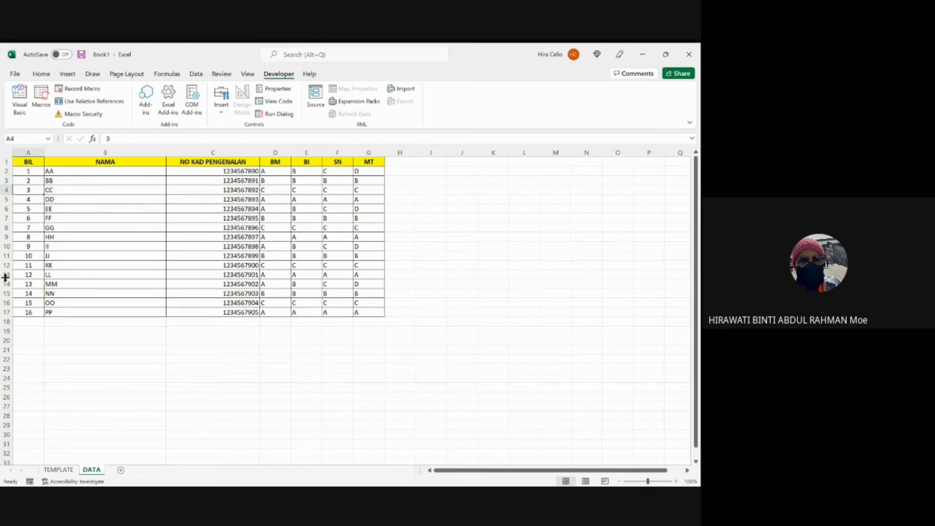
pyautogui.click(7, 303)
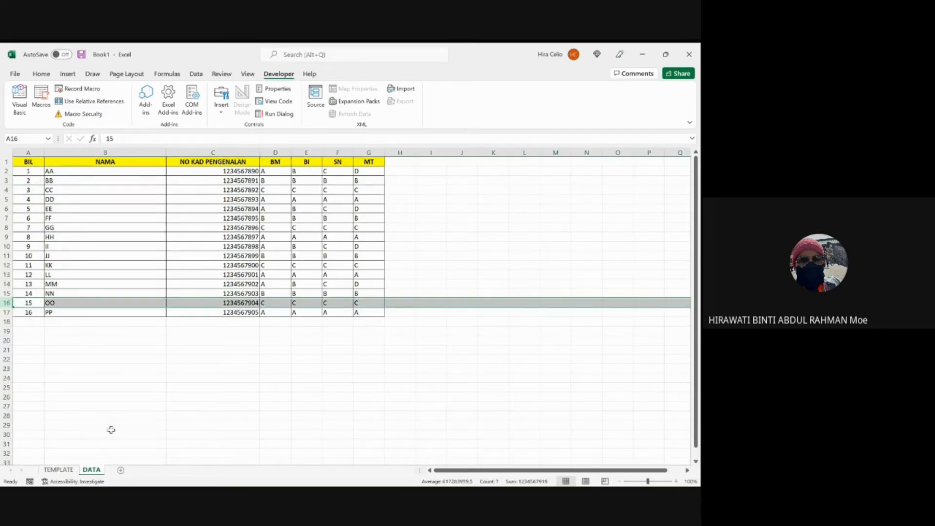
pyautogui.click(59, 470)
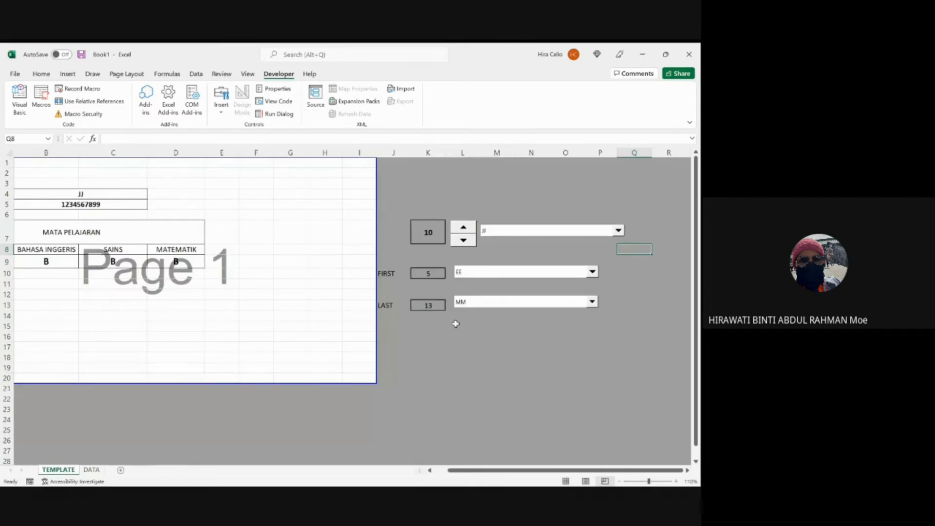
pyautogui.click(91, 470)
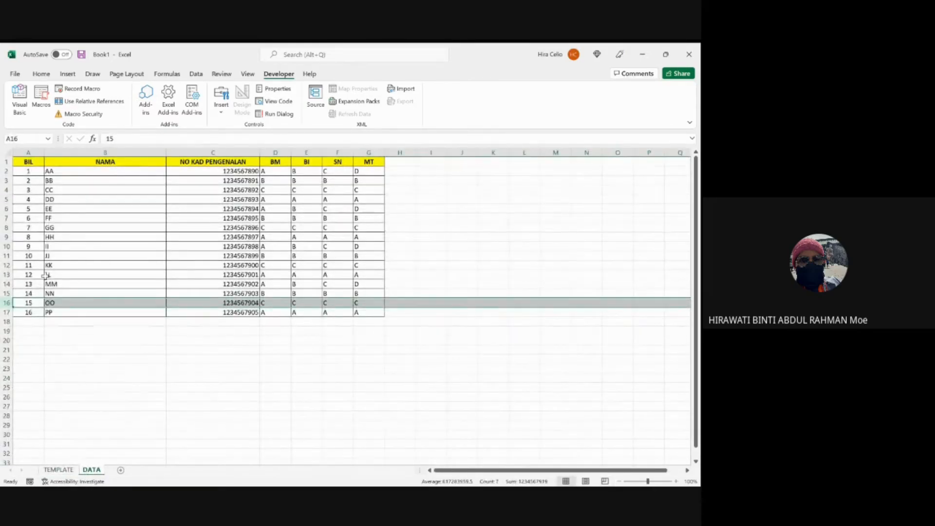
pyautogui.click(56, 470)
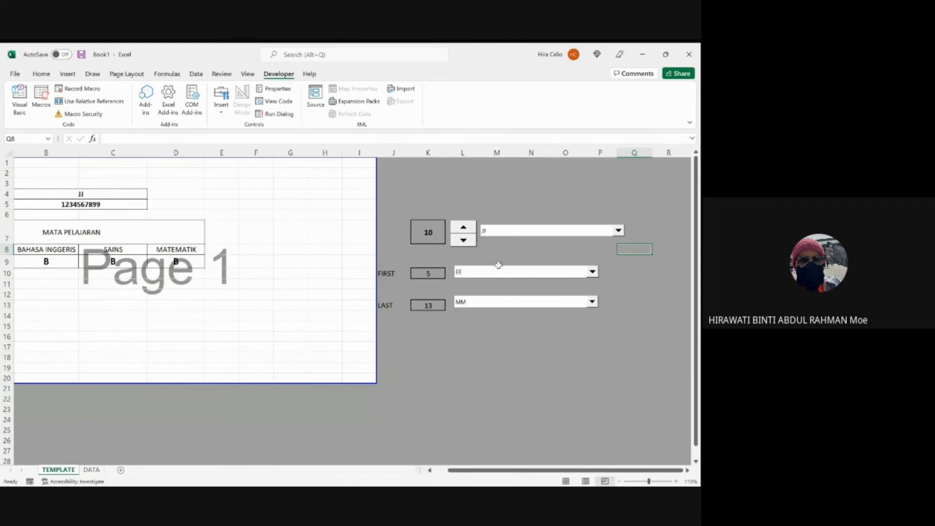
pyautogui.rightClick(528, 275)
pyautogui.click(565, 368)
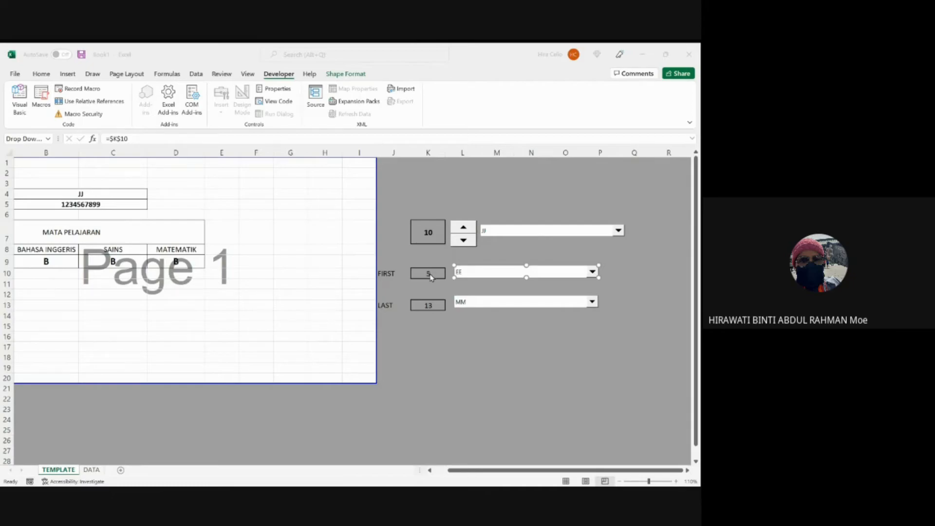
pyautogui.press('Return')
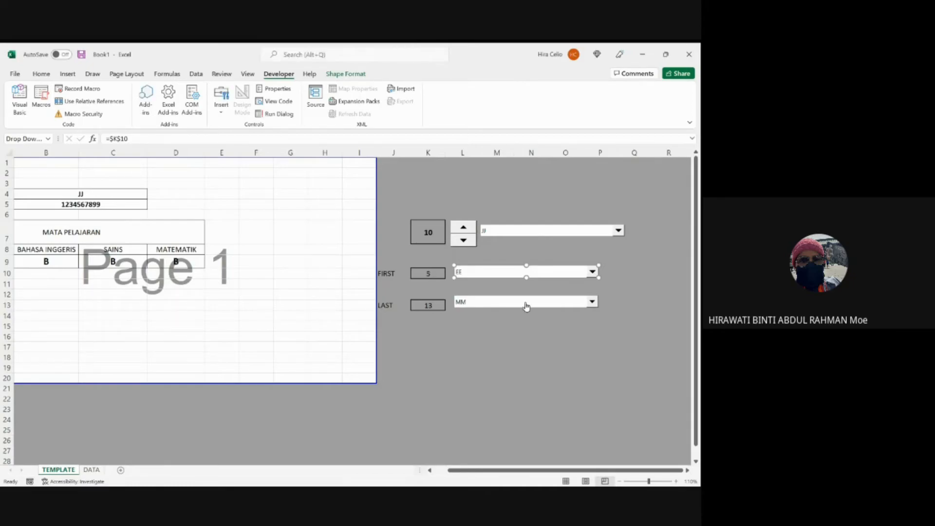
pyautogui.rightClick(526, 306)
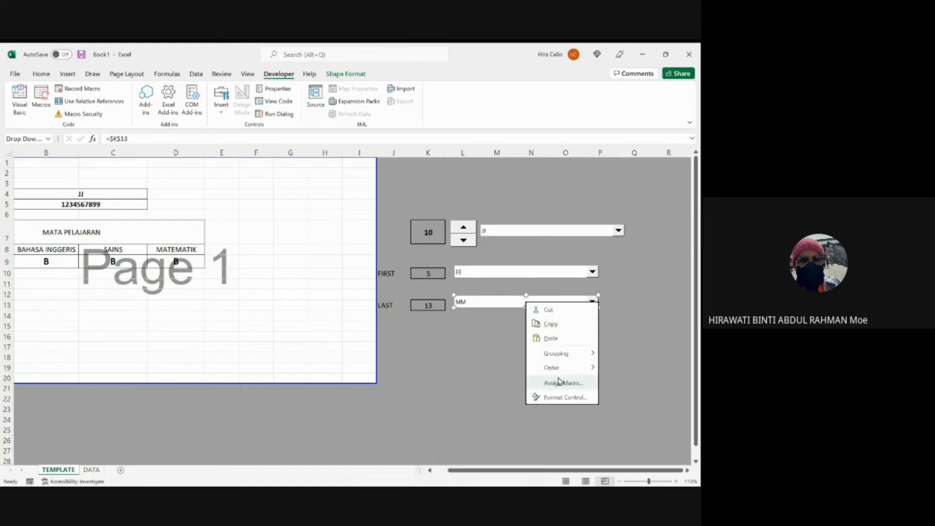
pyautogui.click(563, 397)
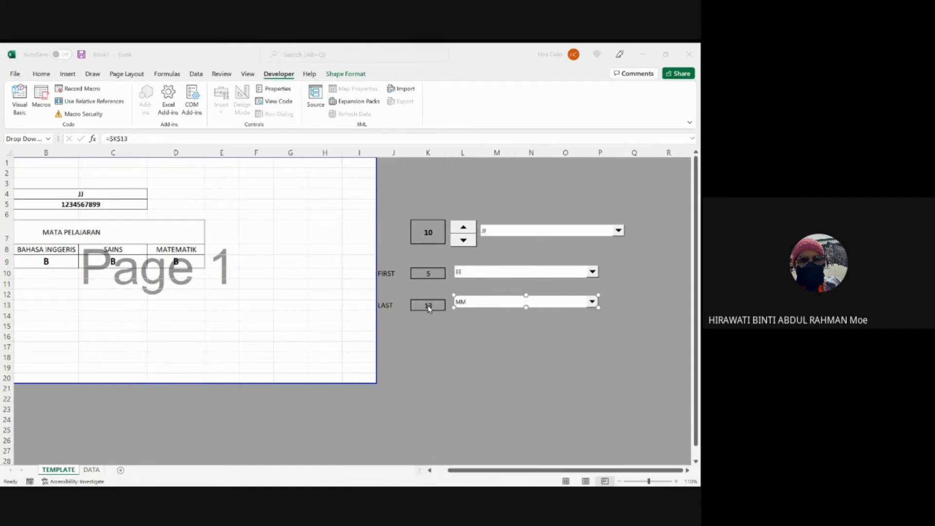
pyautogui.press('Return')
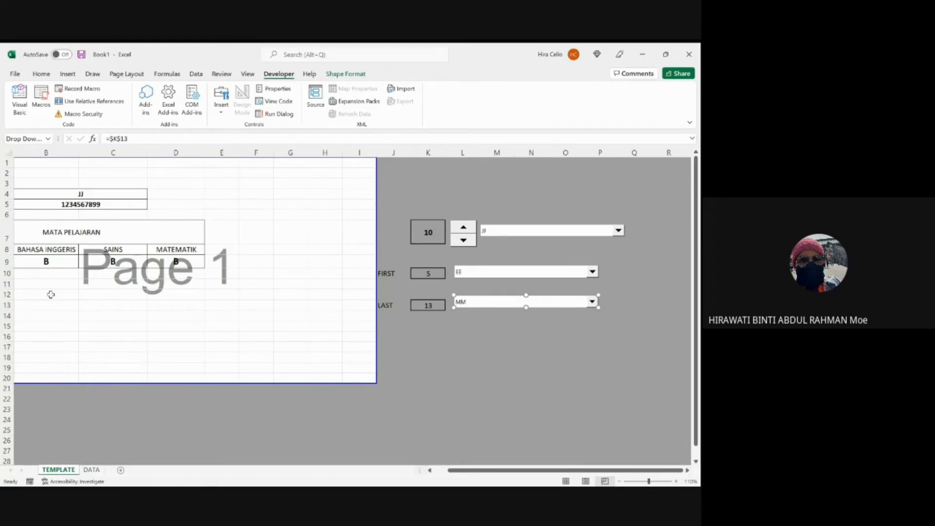
# Step: Show student MM's record on the report, then go to the File backstage
pyautogui.click(534, 235)
pyautogui.click(530, 262)
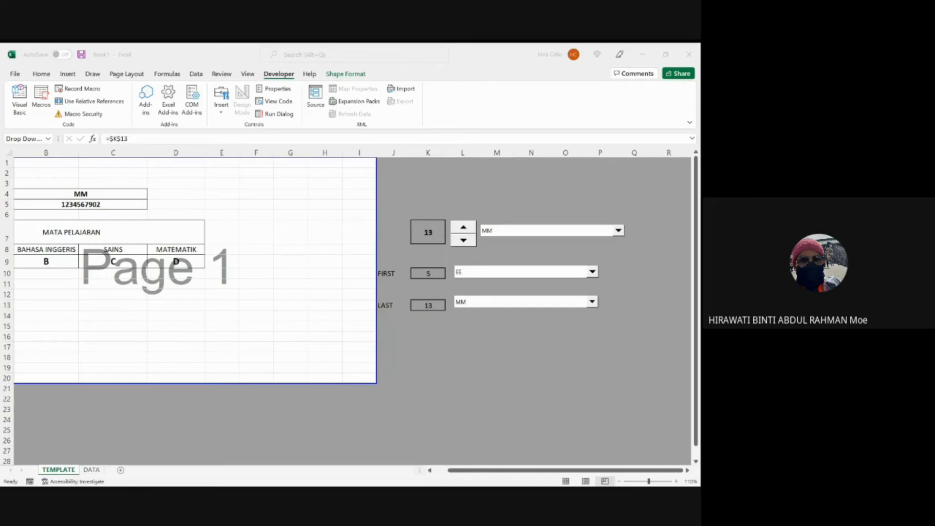
pyautogui.hotkey('alt', 'Tab')
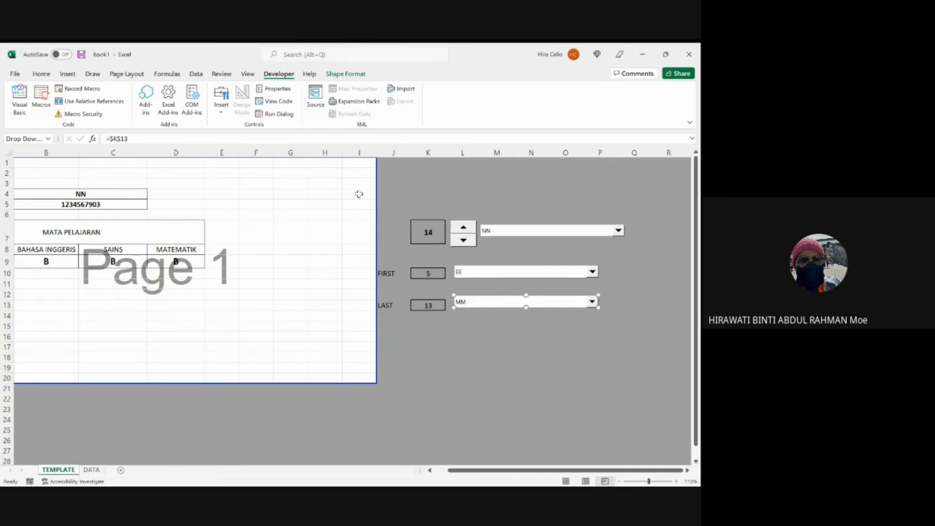
pyautogui.click(15, 74)
# Step: Open the Print page, then leave the backstage for the TEMPLATE sheet
pyautogui.click(27, 219)
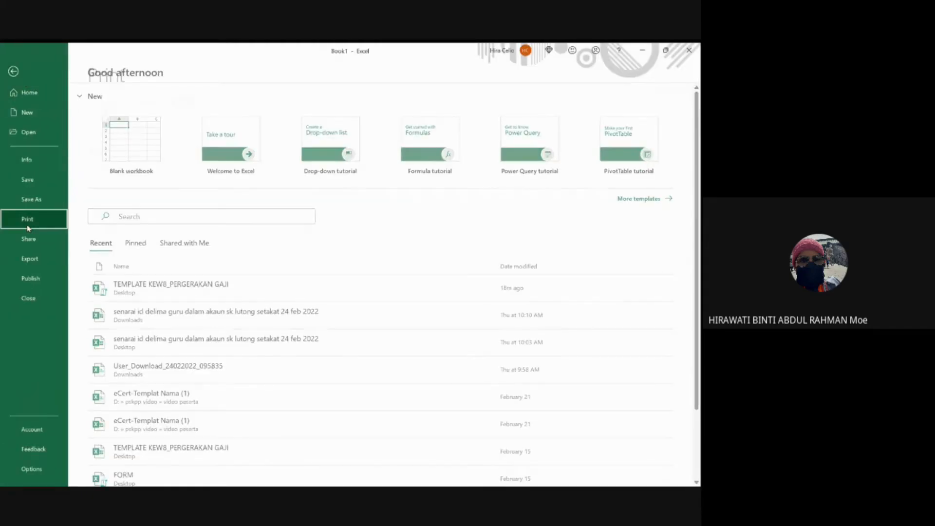
pyautogui.click(13, 71)
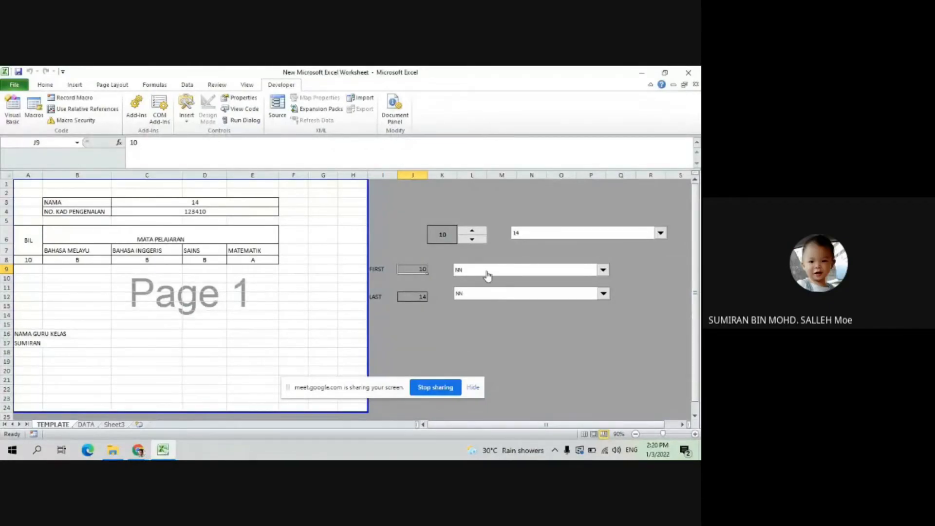
# Step: Inspect the FIRST combo box's existing cell link, then cancel without changes
pyautogui.click(603, 270)
pyautogui.click(603, 271)
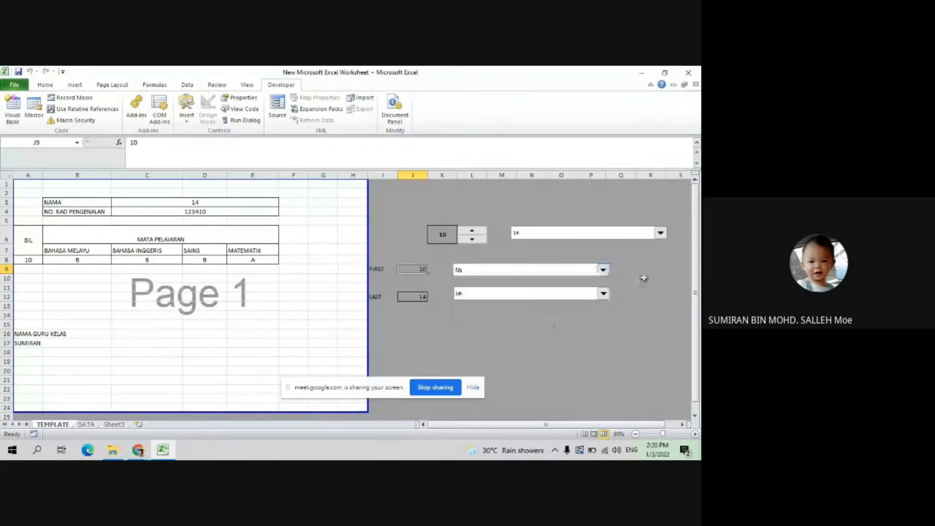
pyautogui.rightClick(609, 269)
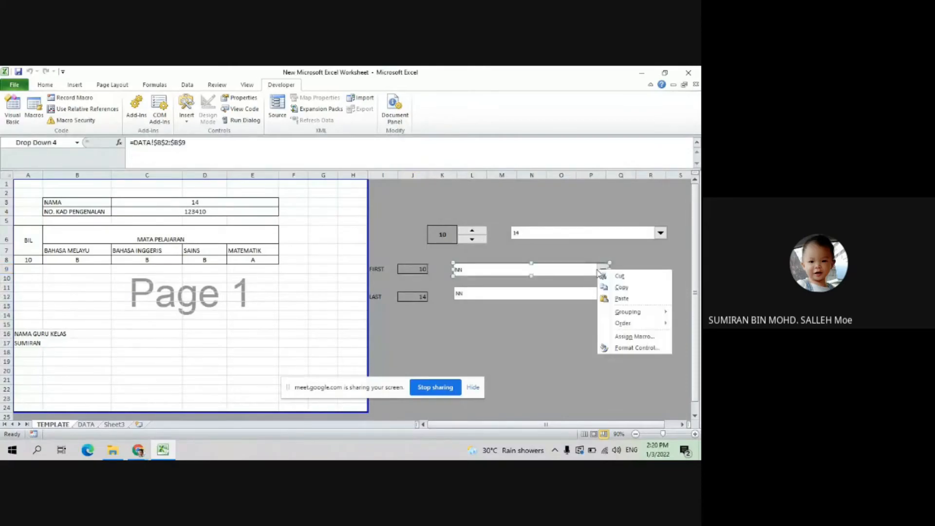
pyautogui.click(623, 349)
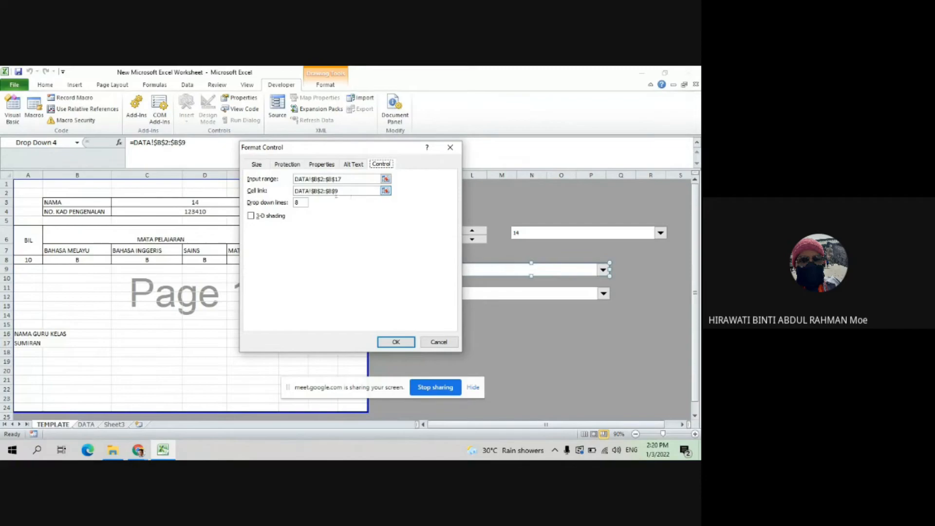
pyautogui.click(385, 190)
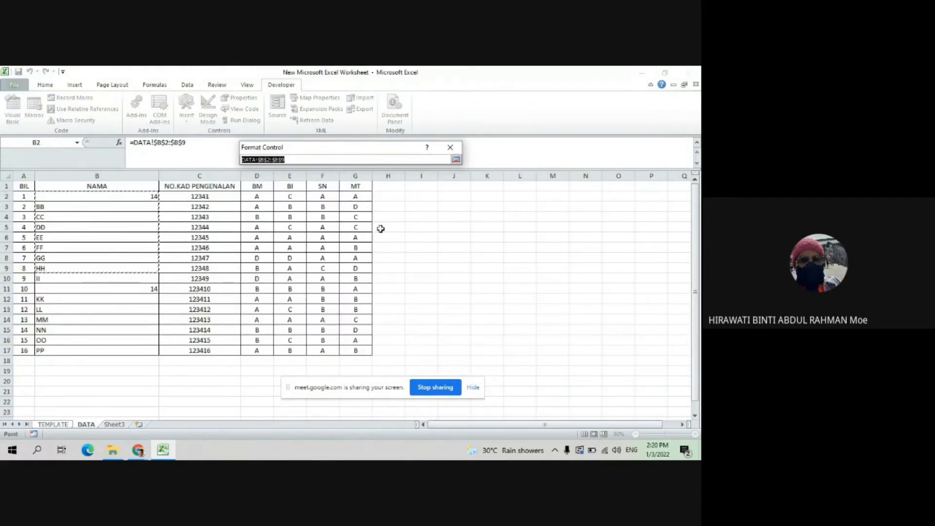
pyautogui.press('Return')
pyautogui.click(437, 342)
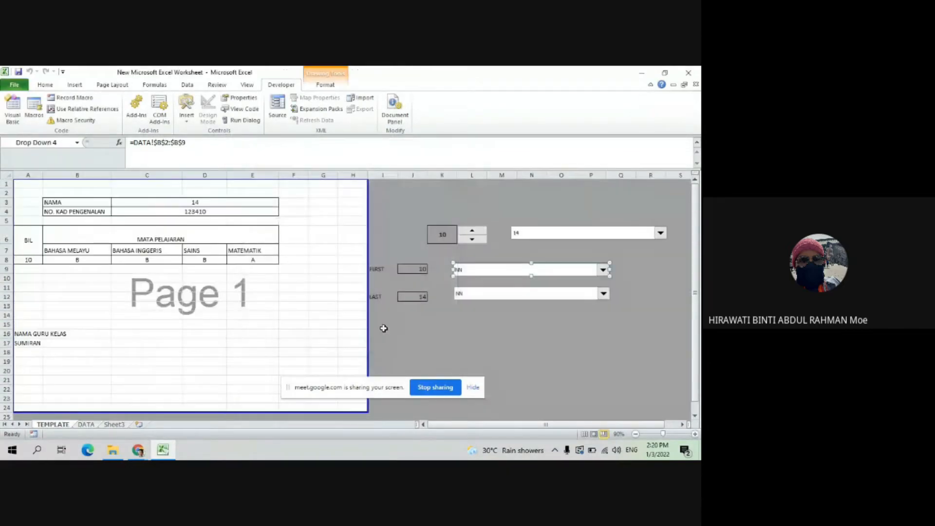
# Step: Relink the FIRST combo box to TEMPLATE!$J$9 via Format Control
pyautogui.rightClick(603, 271)
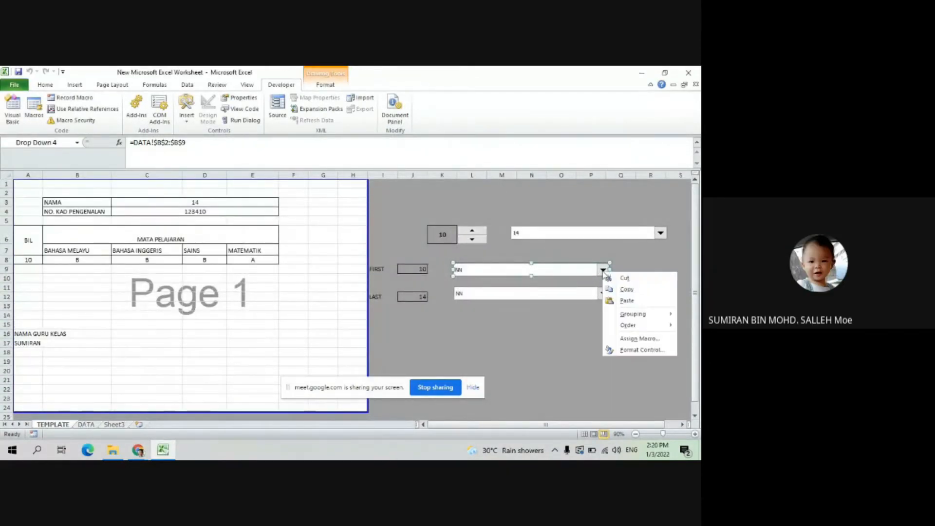
pyautogui.click(621, 354)
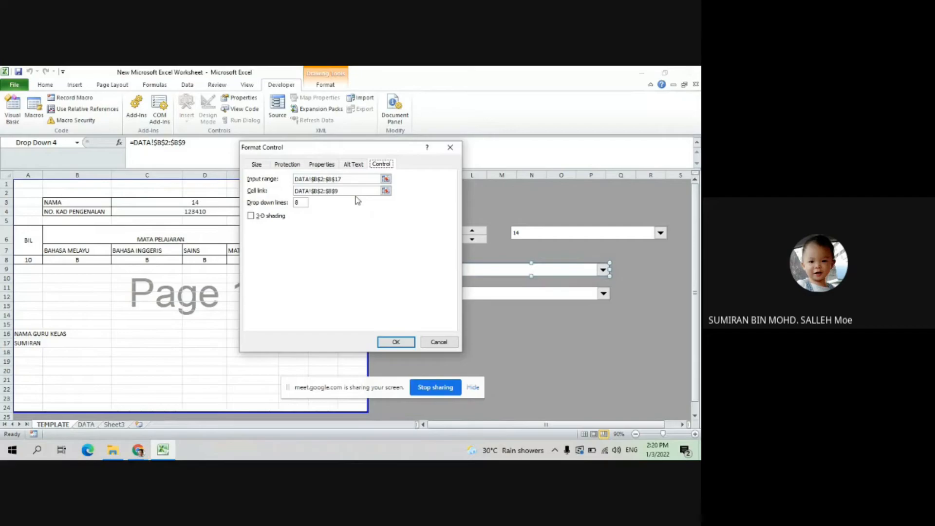
pyautogui.click(385, 191)
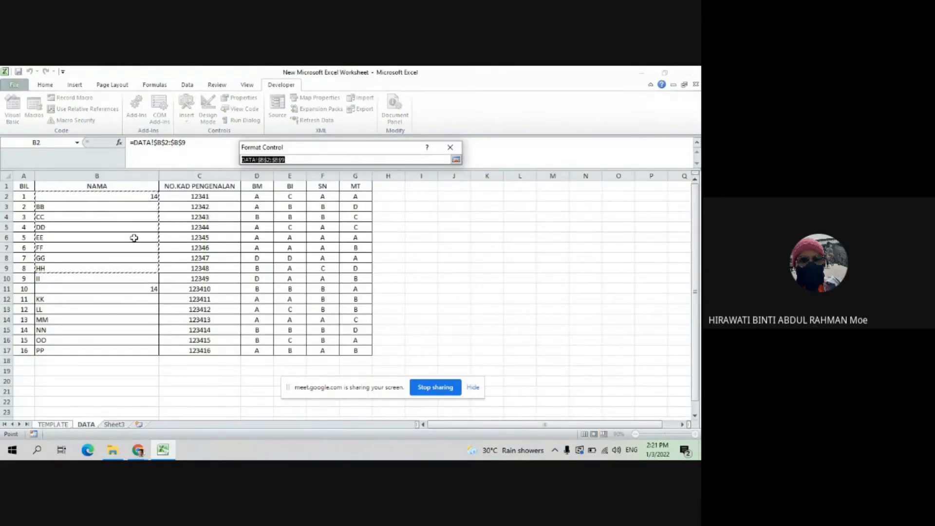
pyautogui.click(53, 425)
pyautogui.moveTo(46, 190); pyautogui.dragTo(232, 267)
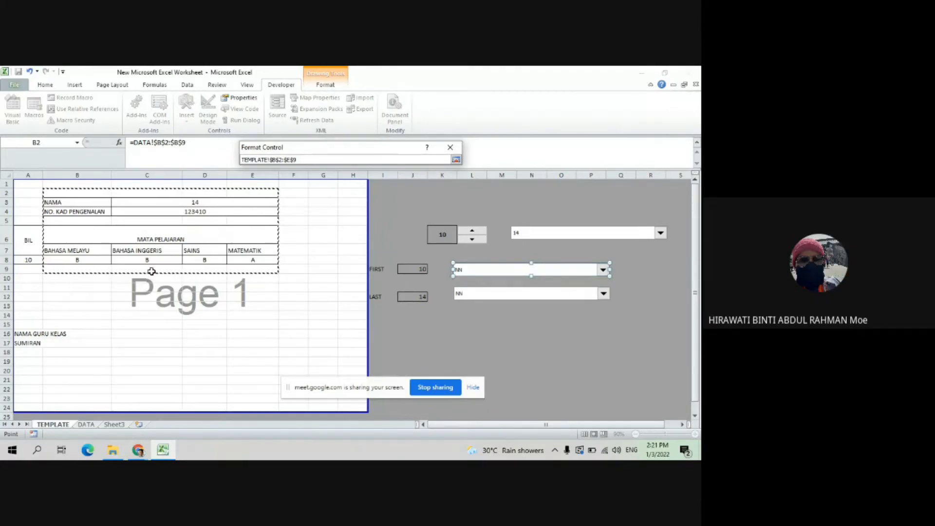
pyautogui.click(377, 267)
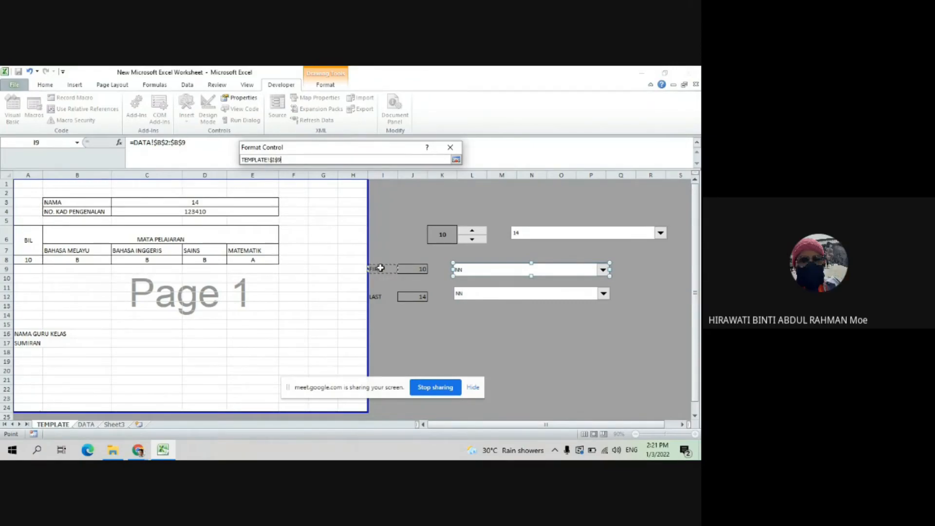
pyautogui.moveTo(380, 268); pyautogui.dragTo(410, 267)
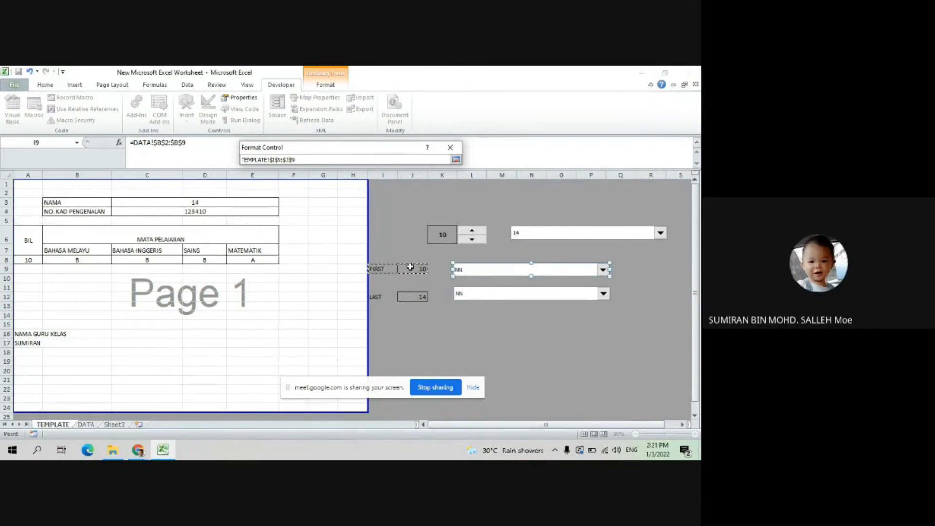
pyautogui.click(411, 268)
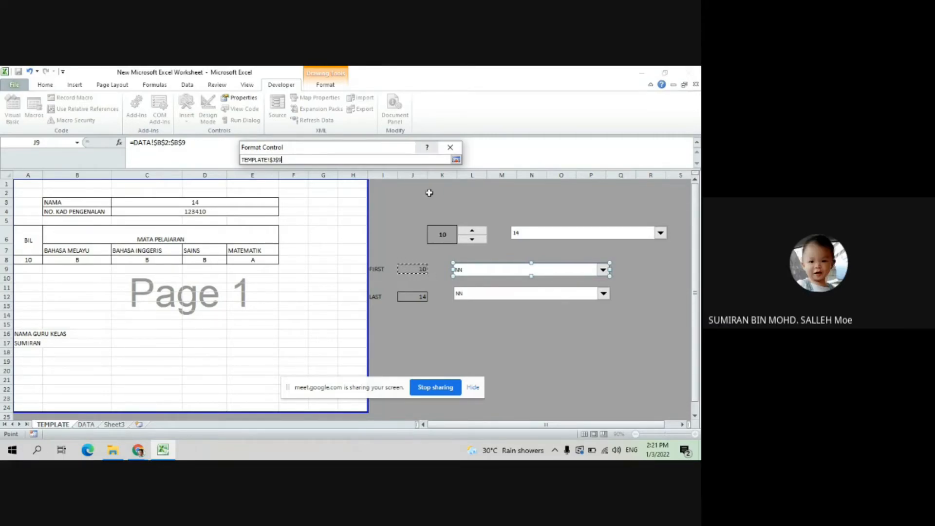
pyautogui.click(456, 160)
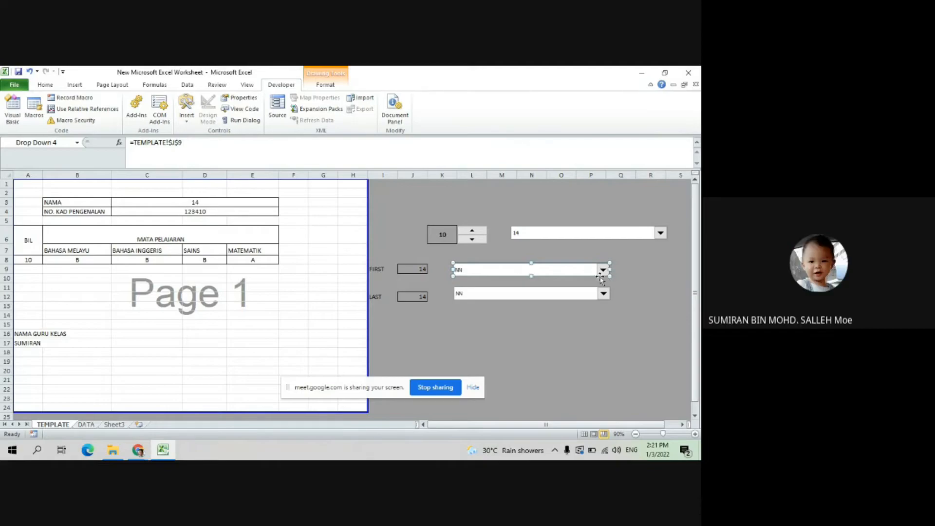
pyautogui.click(633, 306)
# Step: Test the FIRST link by picking KK, then BB, ending on CC (3)
pyautogui.click(604, 270)
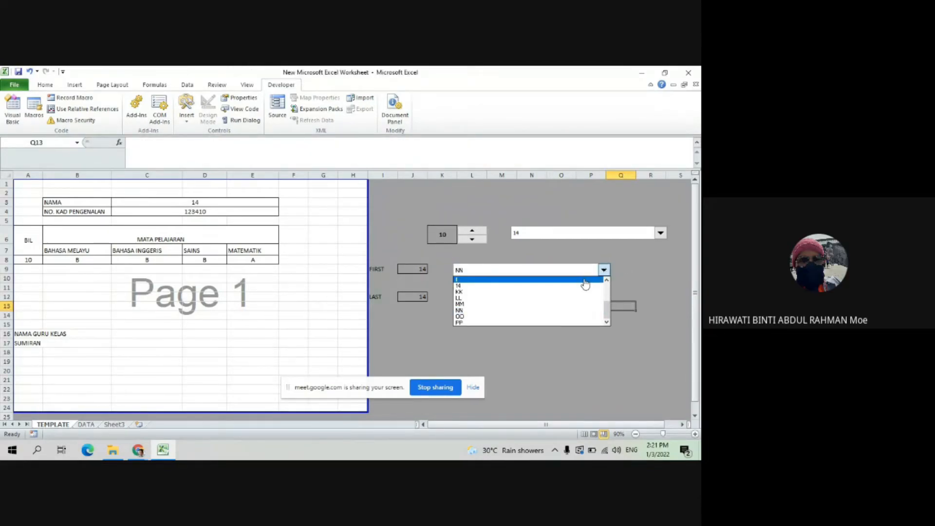
pyautogui.click(575, 291)
pyautogui.click(603, 271)
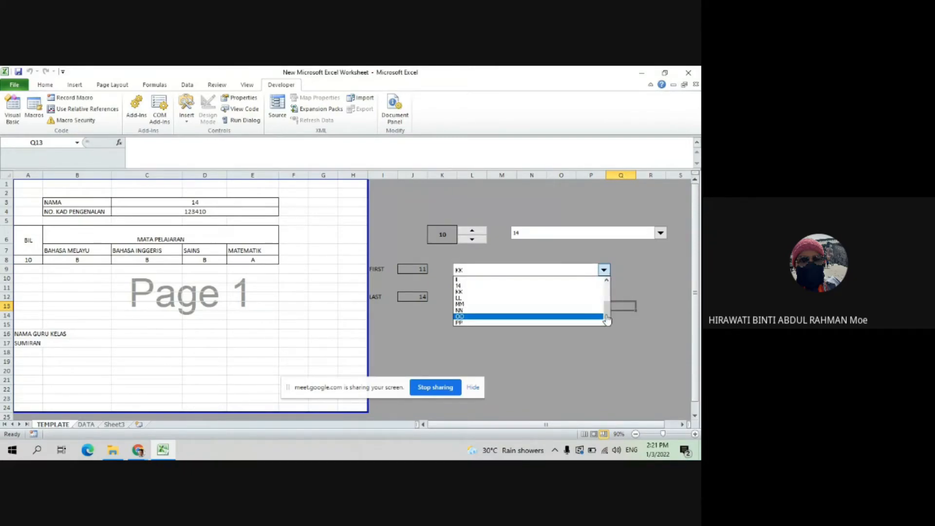
pyautogui.moveTo(607, 319); pyautogui.dragTo(606, 289)
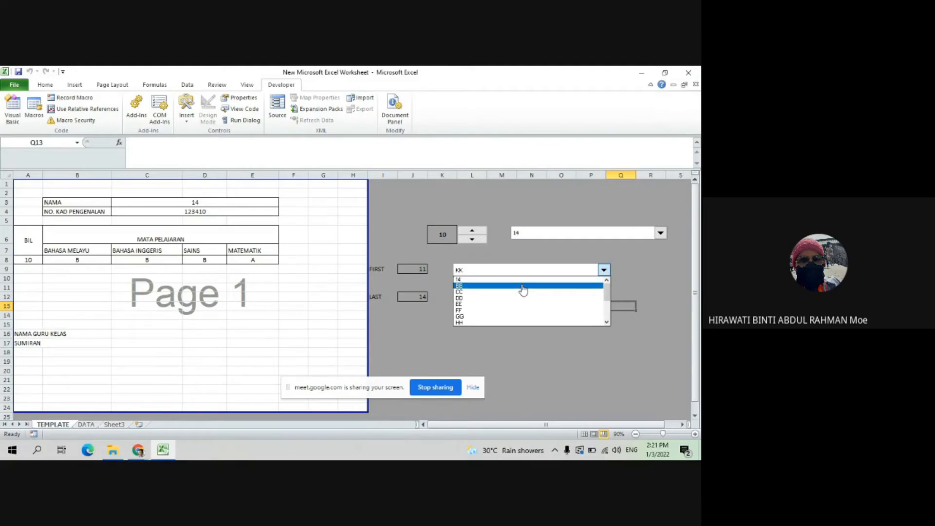
pyautogui.click(523, 288)
pyautogui.click(604, 271)
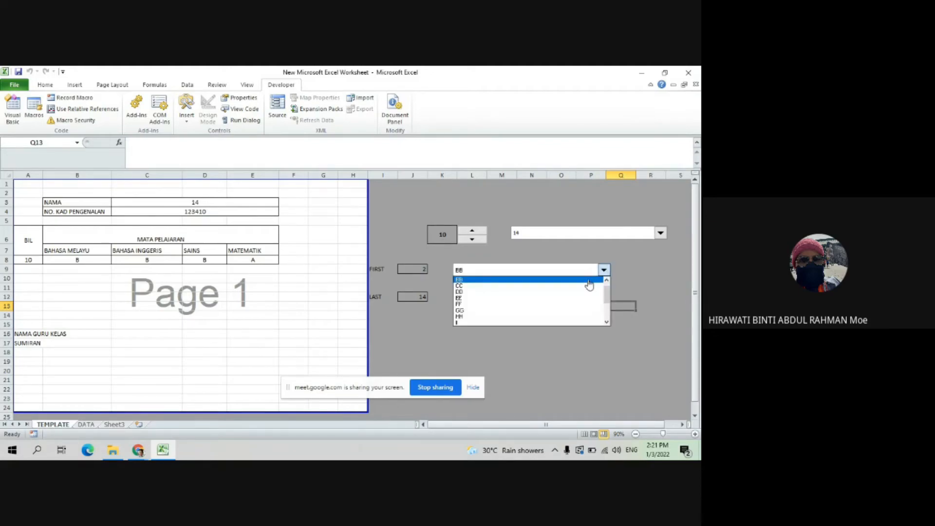
pyautogui.click(582, 286)
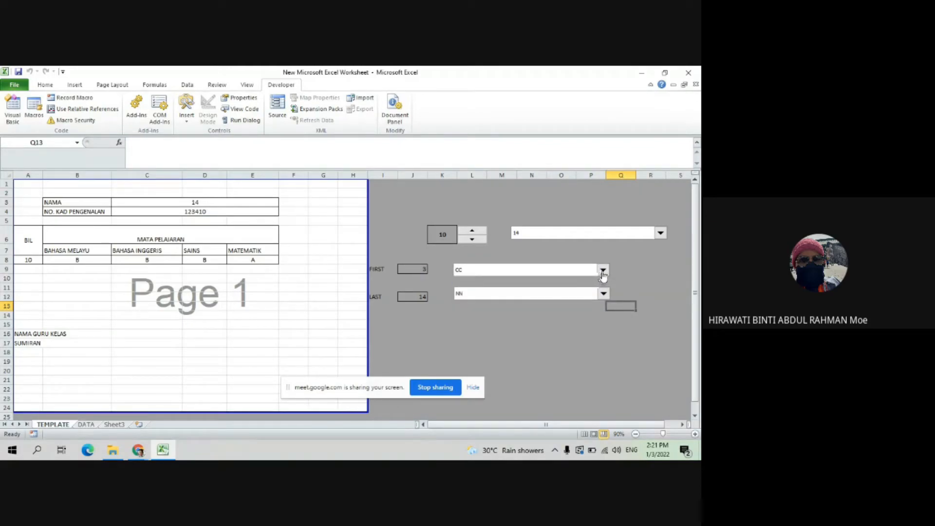
pyautogui.click(380, 299)
# Step: Link the LAST combo box to TEMPLATE!$J$12 via Format Control
pyautogui.rightClick(380, 299)
pyautogui.press('Escape')
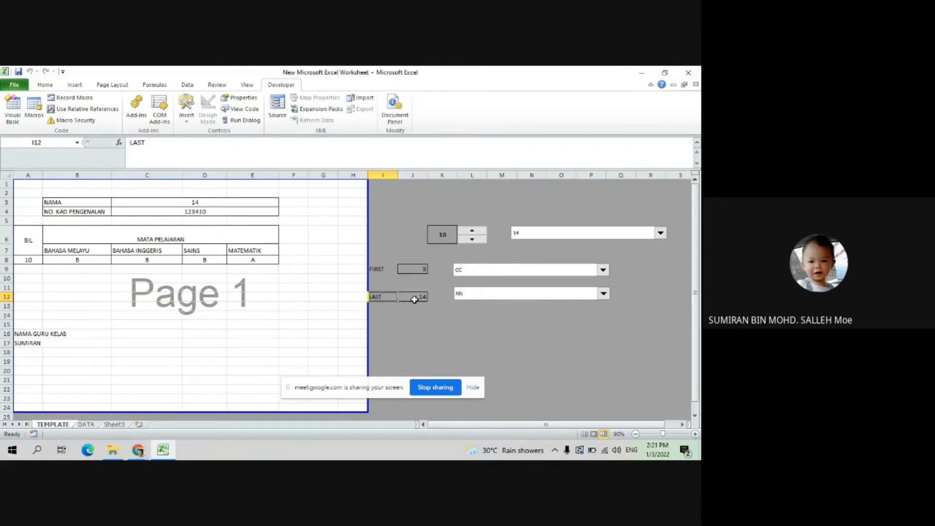
pyautogui.click(414, 299)
pyautogui.rightClick(414, 298)
pyautogui.press('Escape')
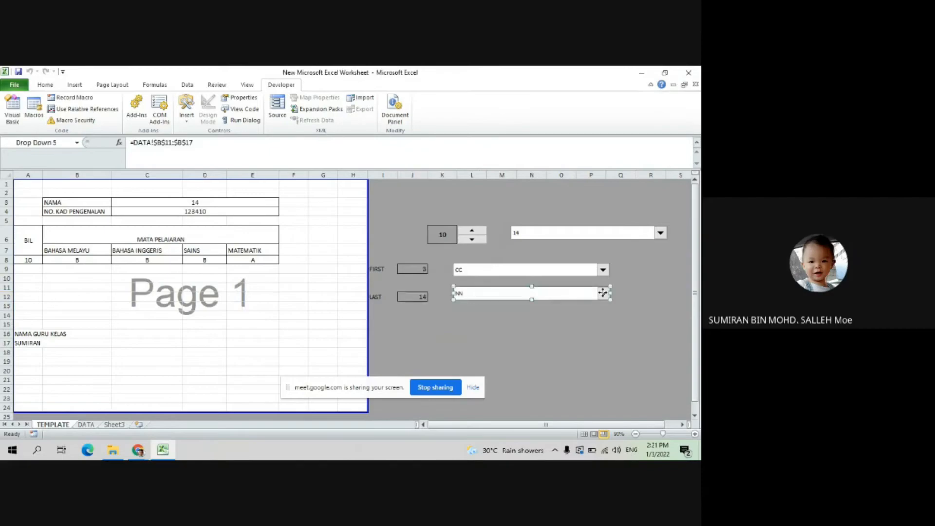
pyautogui.rightClick(602, 295)
pyautogui.press('Escape')
pyautogui.hotkey('ctrl', '1')
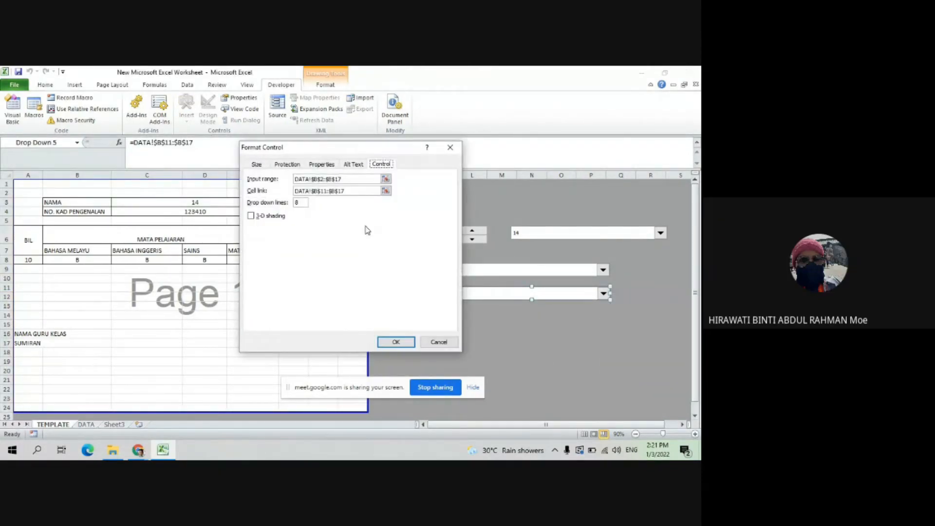
pyautogui.click(388, 192)
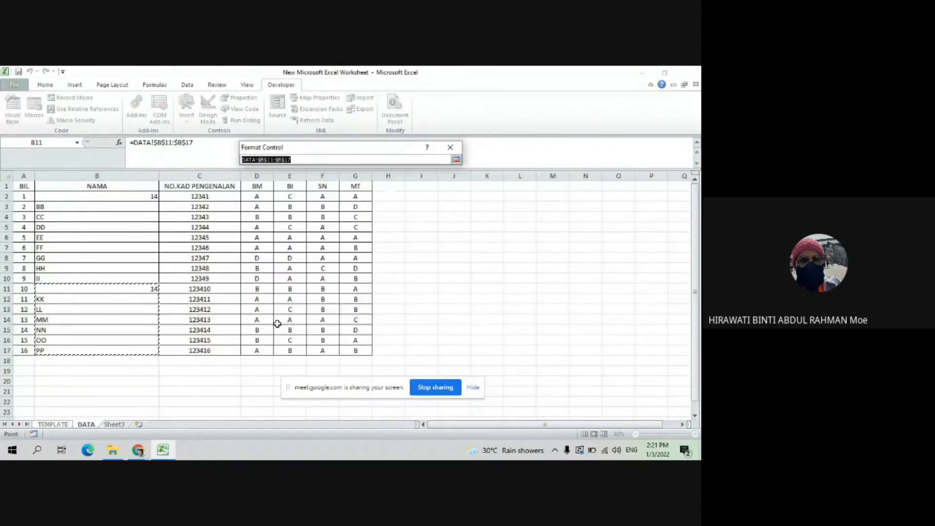
pyautogui.click(53, 424)
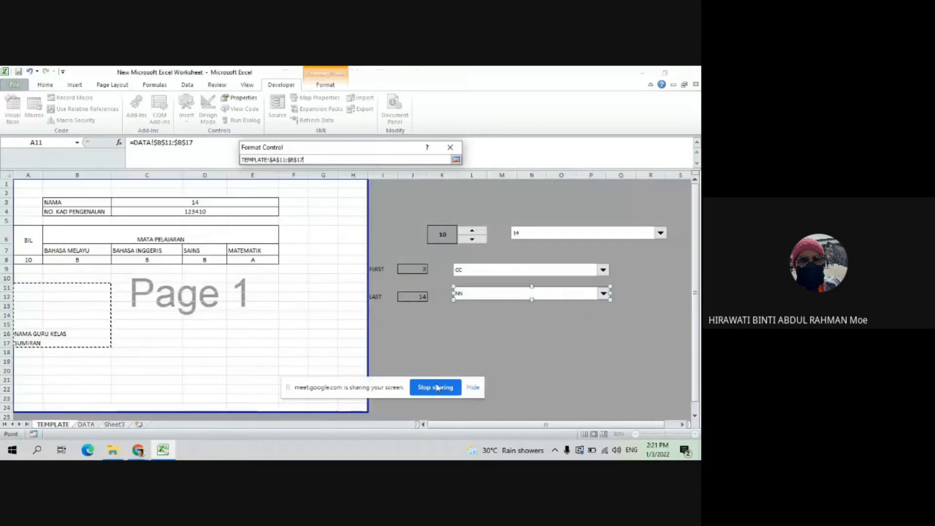
pyautogui.click(420, 297)
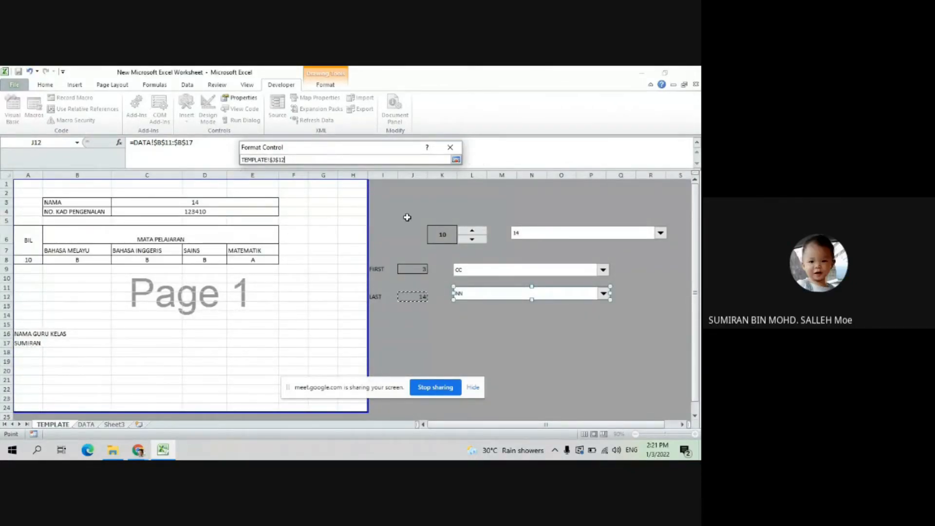
pyautogui.click(456, 159)
pyautogui.click(395, 340)
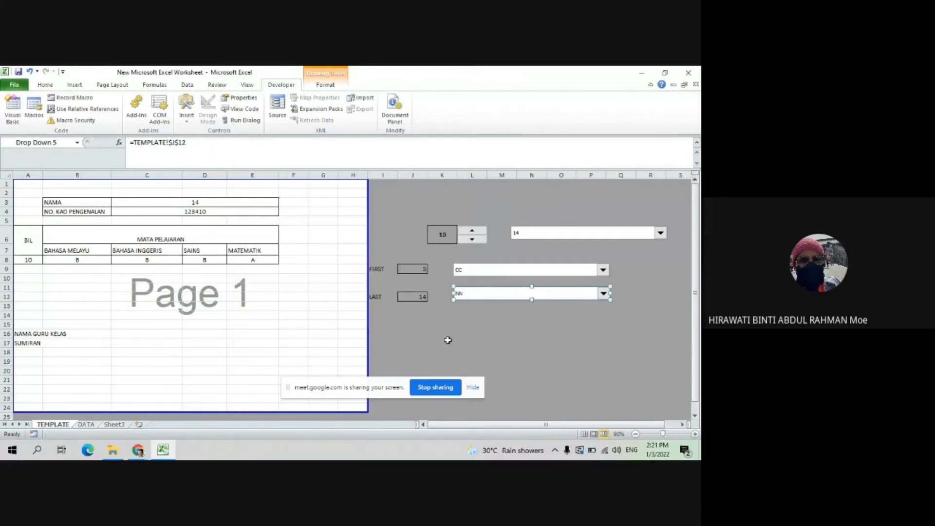
pyautogui.click(628, 324)
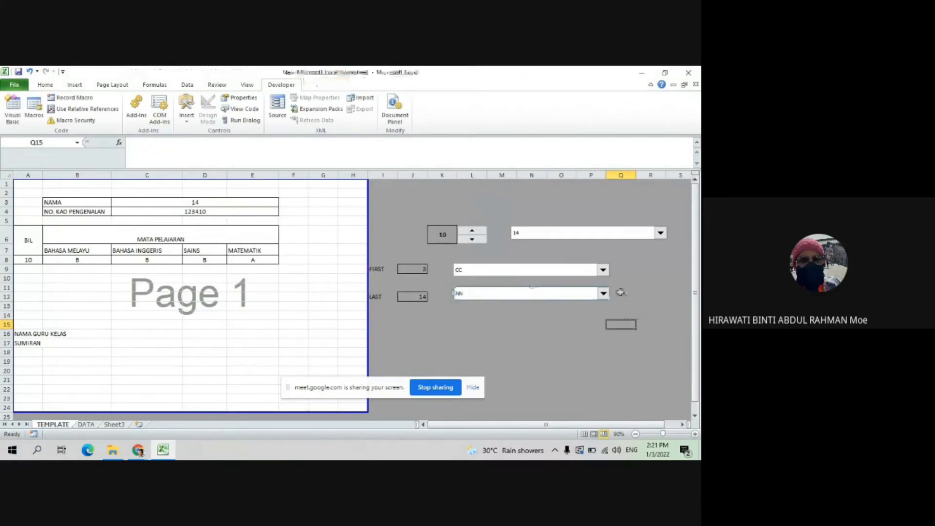
# Step: Test the LAST link by picking LL, then OO (15)
pyautogui.click(605, 293)
pyautogui.click(504, 334)
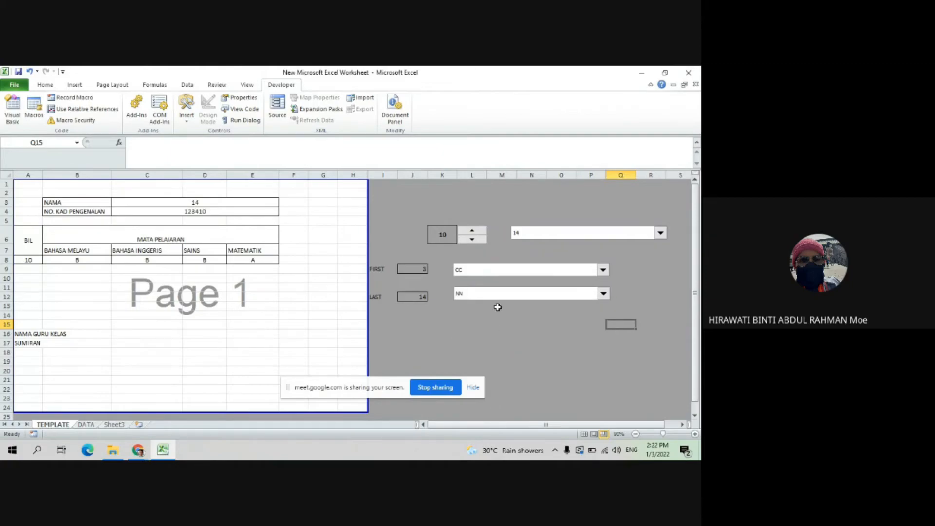
pyautogui.click(605, 293)
pyautogui.click(473, 321)
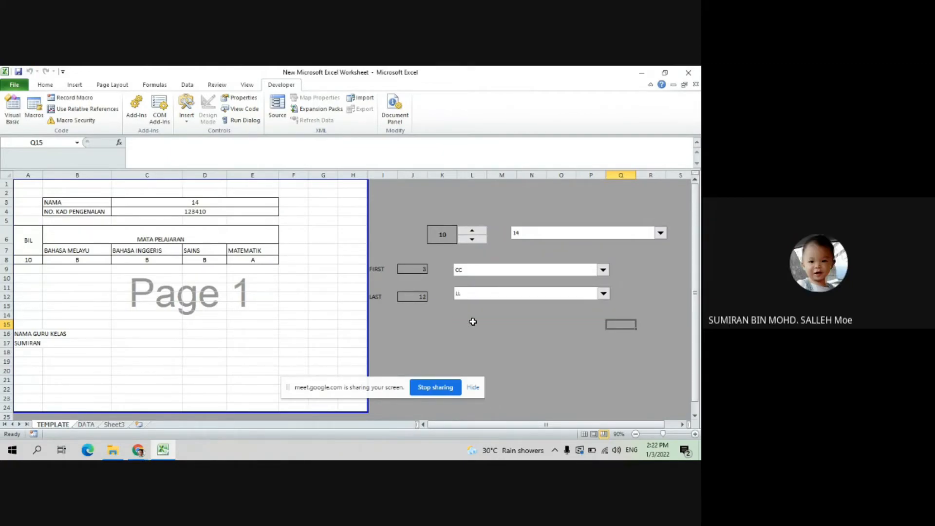
pyautogui.click(604, 293)
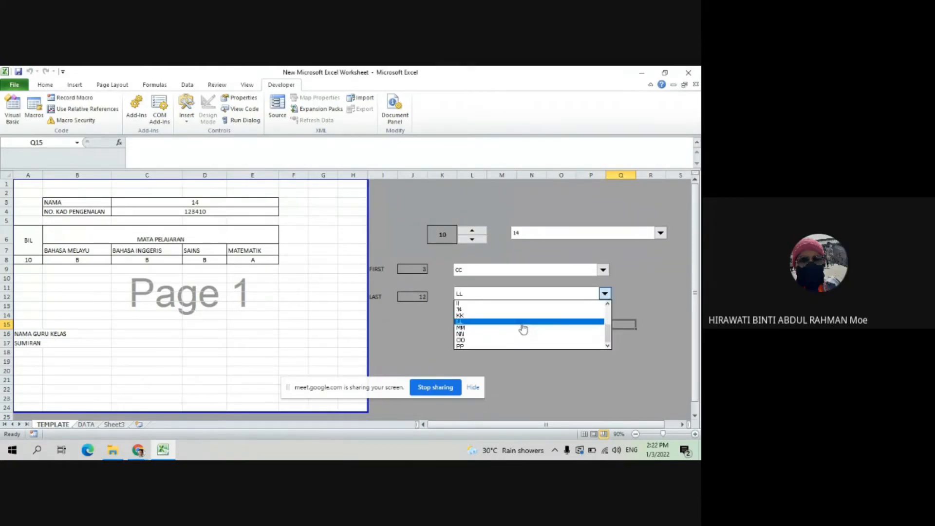
pyautogui.click(482, 340)
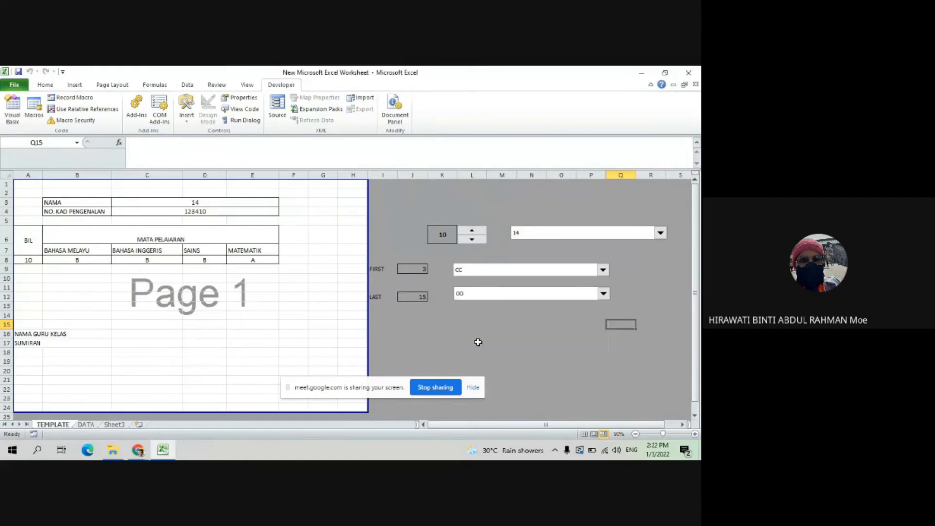
pyautogui.click(603, 294)
pyautogui.click(603, 294)
# Step: Check the DATA sheet, return to TEMPLATE, and stop screen sharing
pyautogui.click(85, 425)
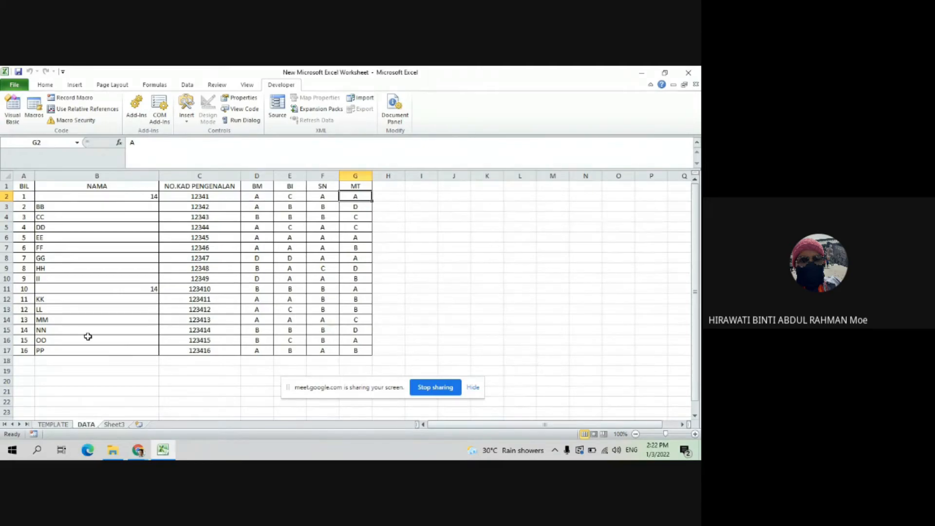
pyautogui.click(54, 424)
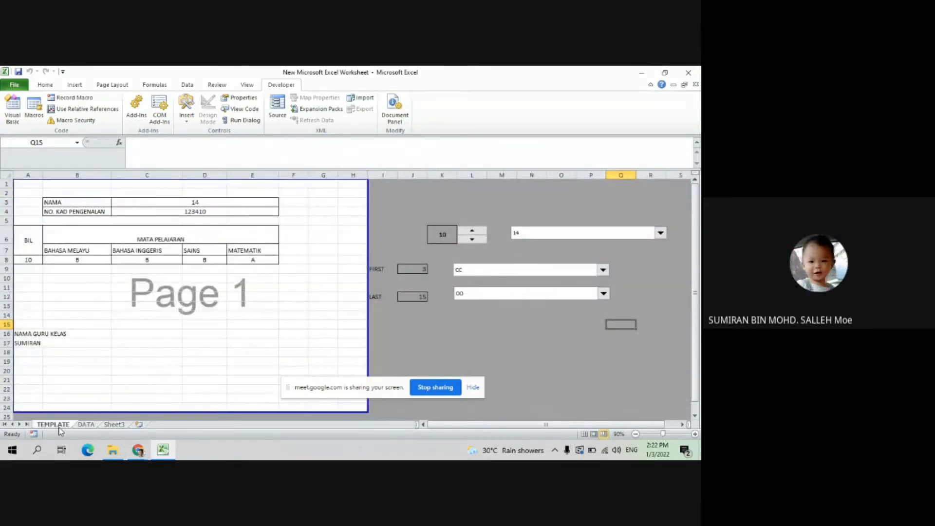
pyautogui.click(427, 387)
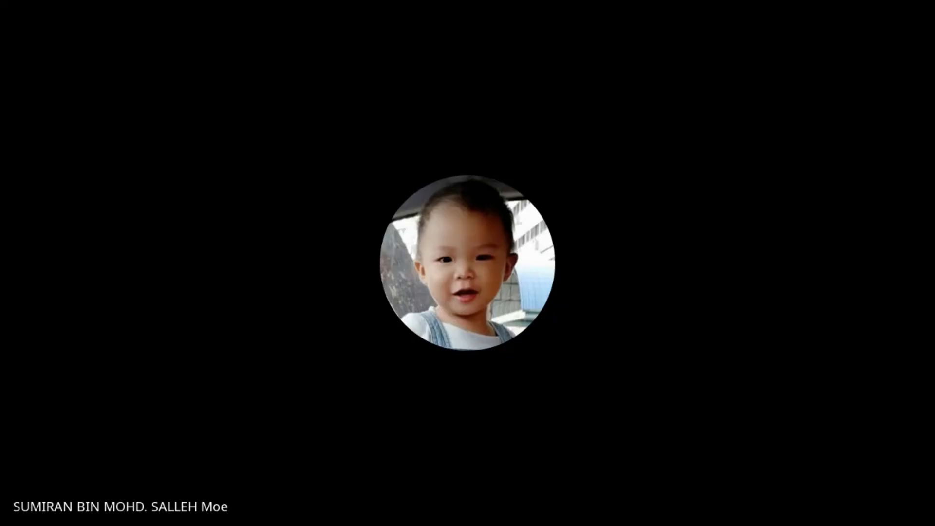